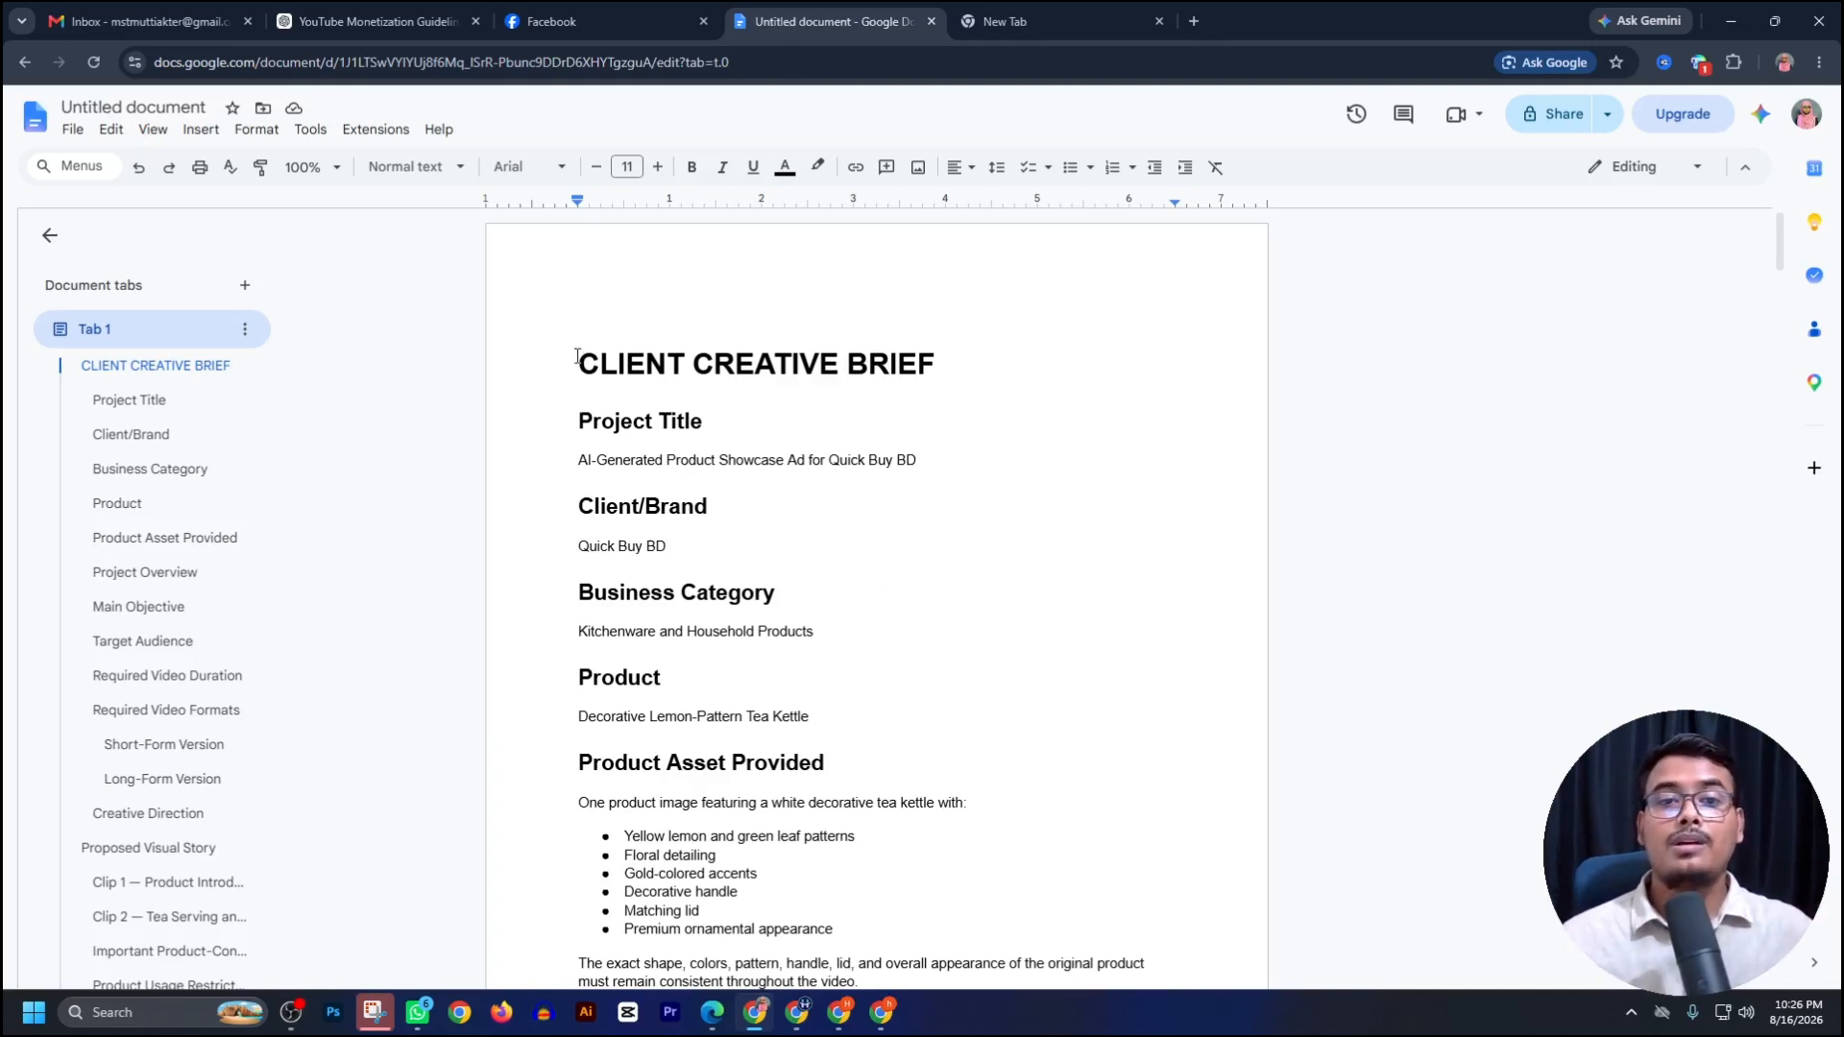
# Examine the client creative brief's opening sections: project title, client/brand, business category and product.
pyautogui.moveTo(577, 356); pyautogui.dragTo(955, 326)
pyautogui.click(871, 599)
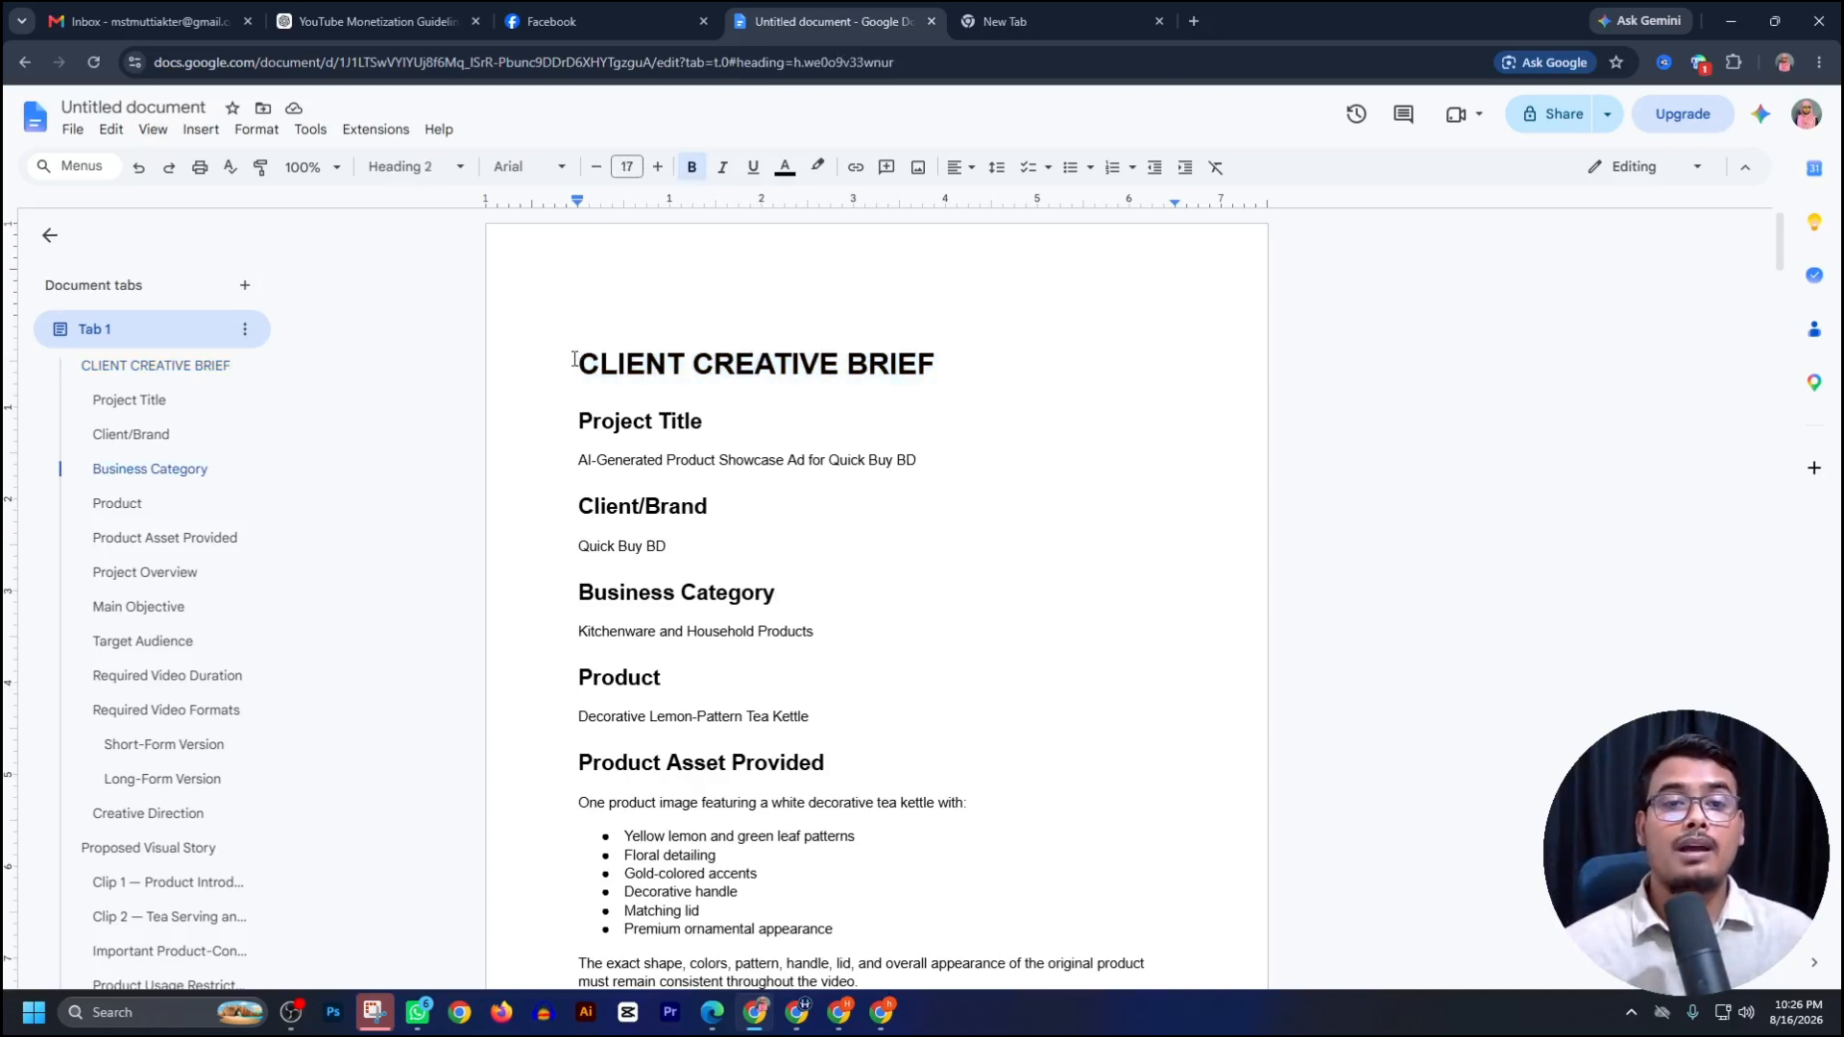
pyautogui.moveTo(574, 359); pyautogui.dragTo(953, 366)
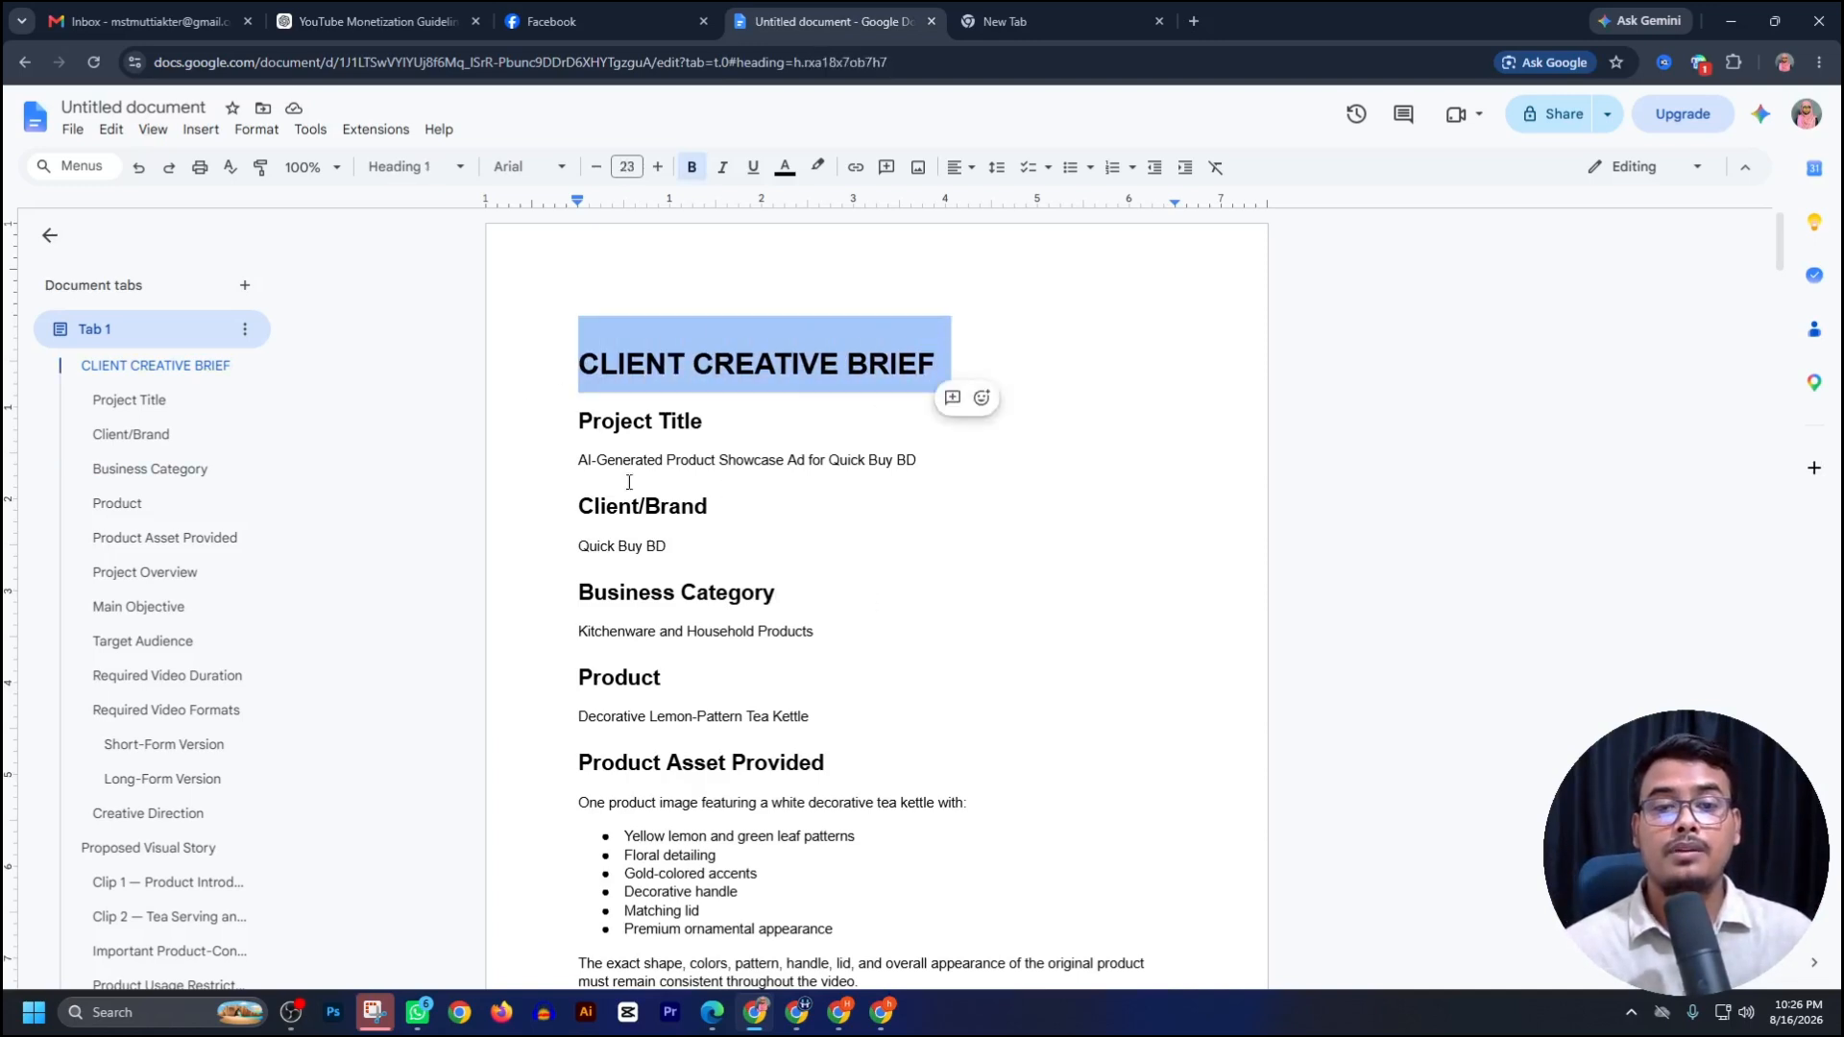
pyautogui.moveTo(575, 458); pyautogui.dragTo(920, 480)
pyautogui.scroll(-1, 813, 522)
pyautogui.scroll(-1, 814, 523)
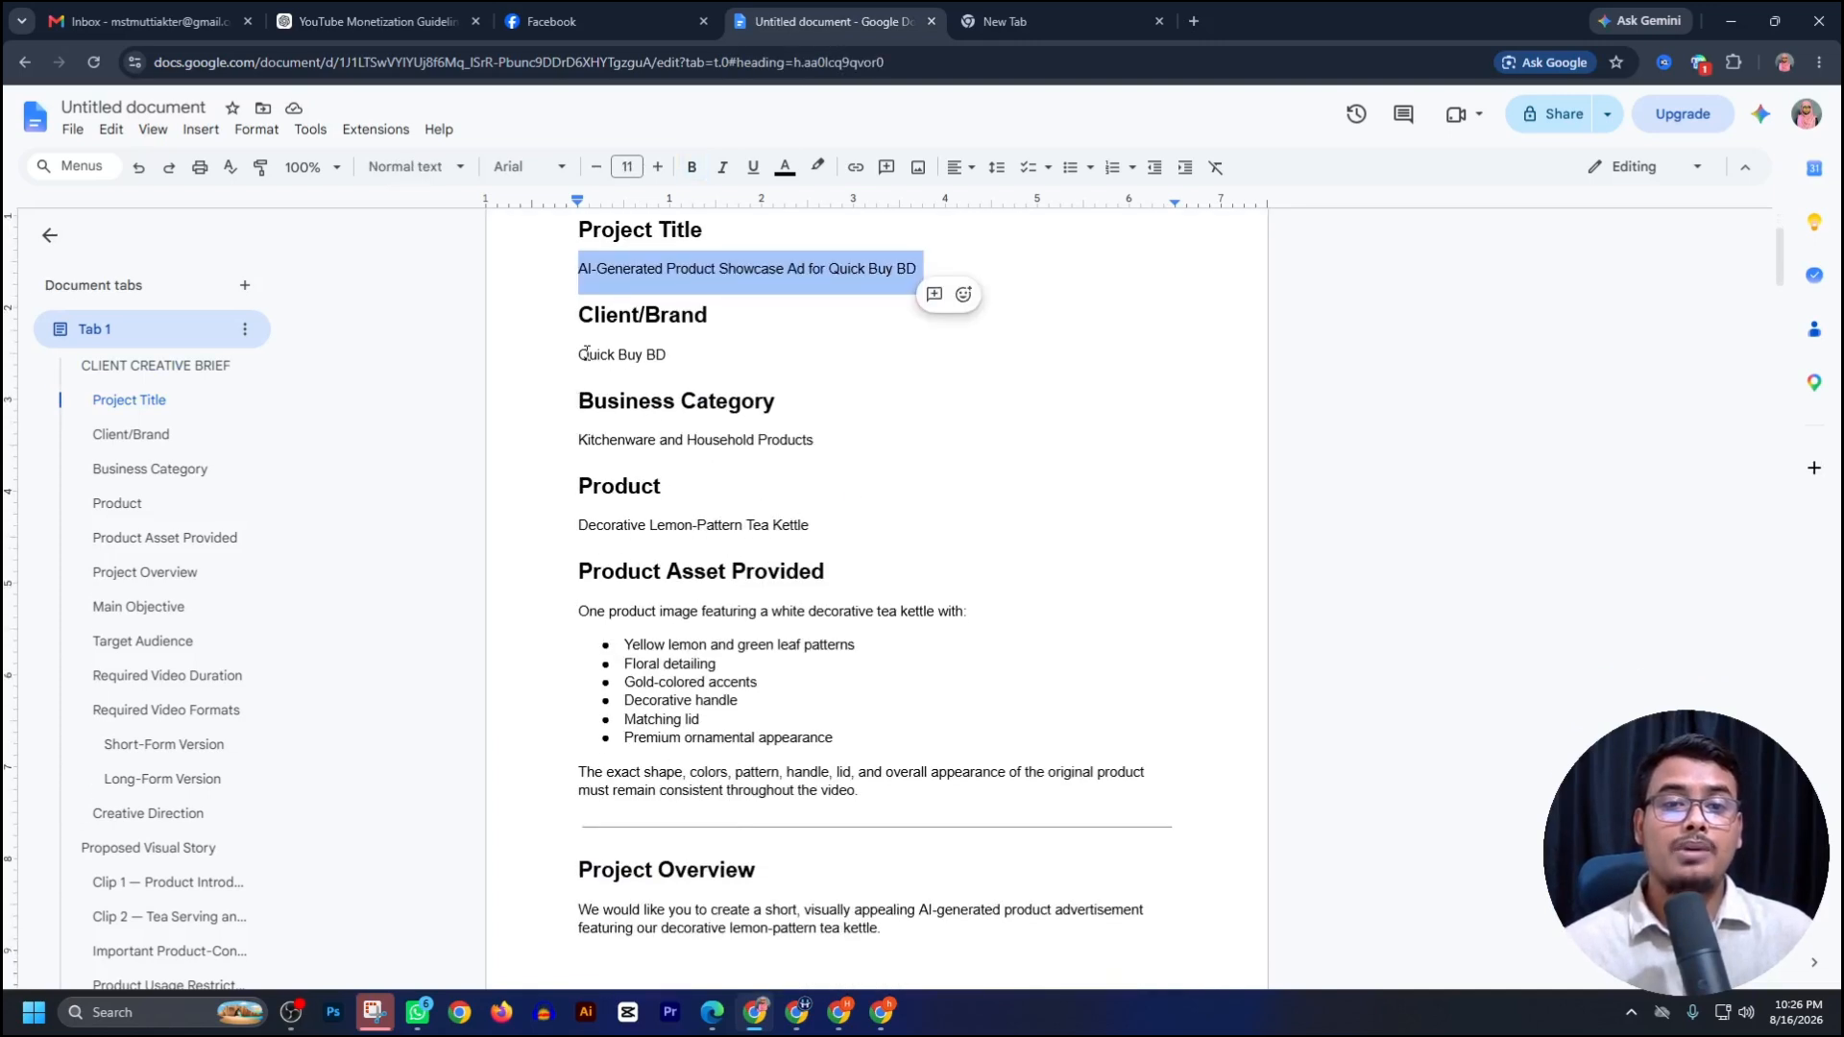
pyautogui.moveTo(579, 354); pyautogui.dragTo(704, 369)
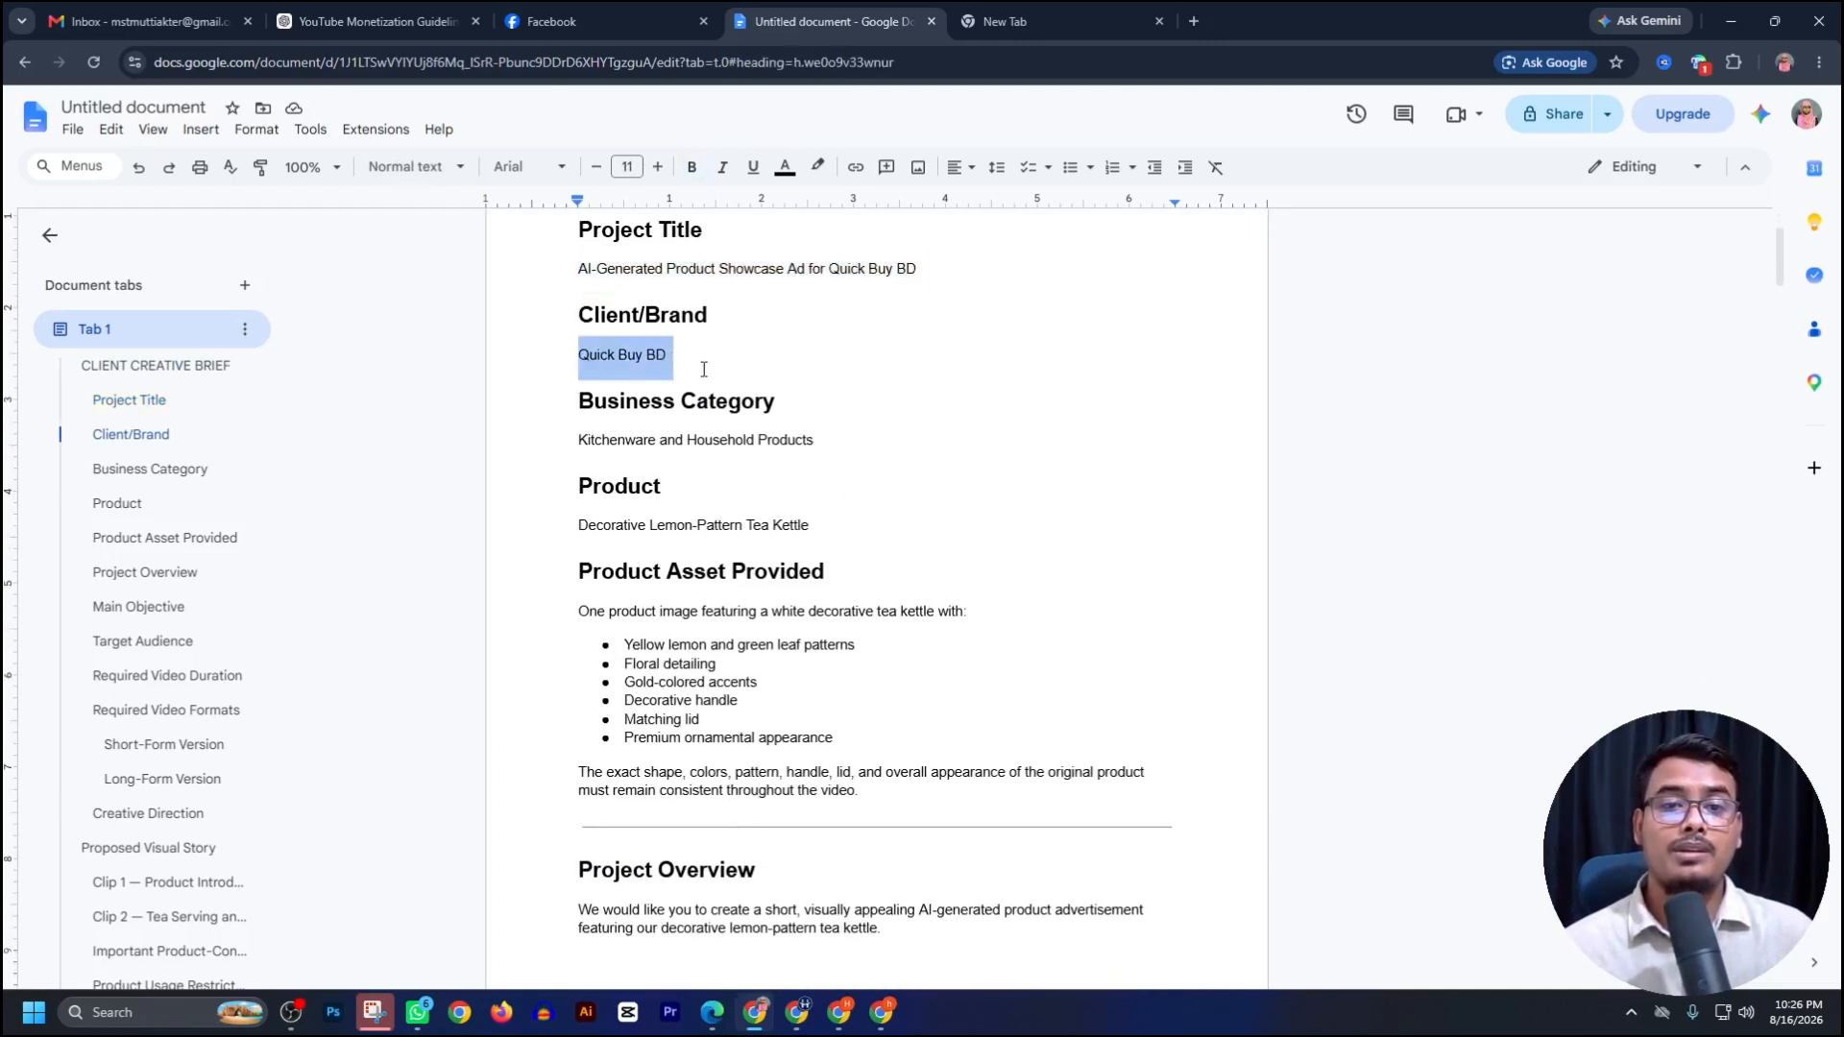
pyautogui.click(661, 458)
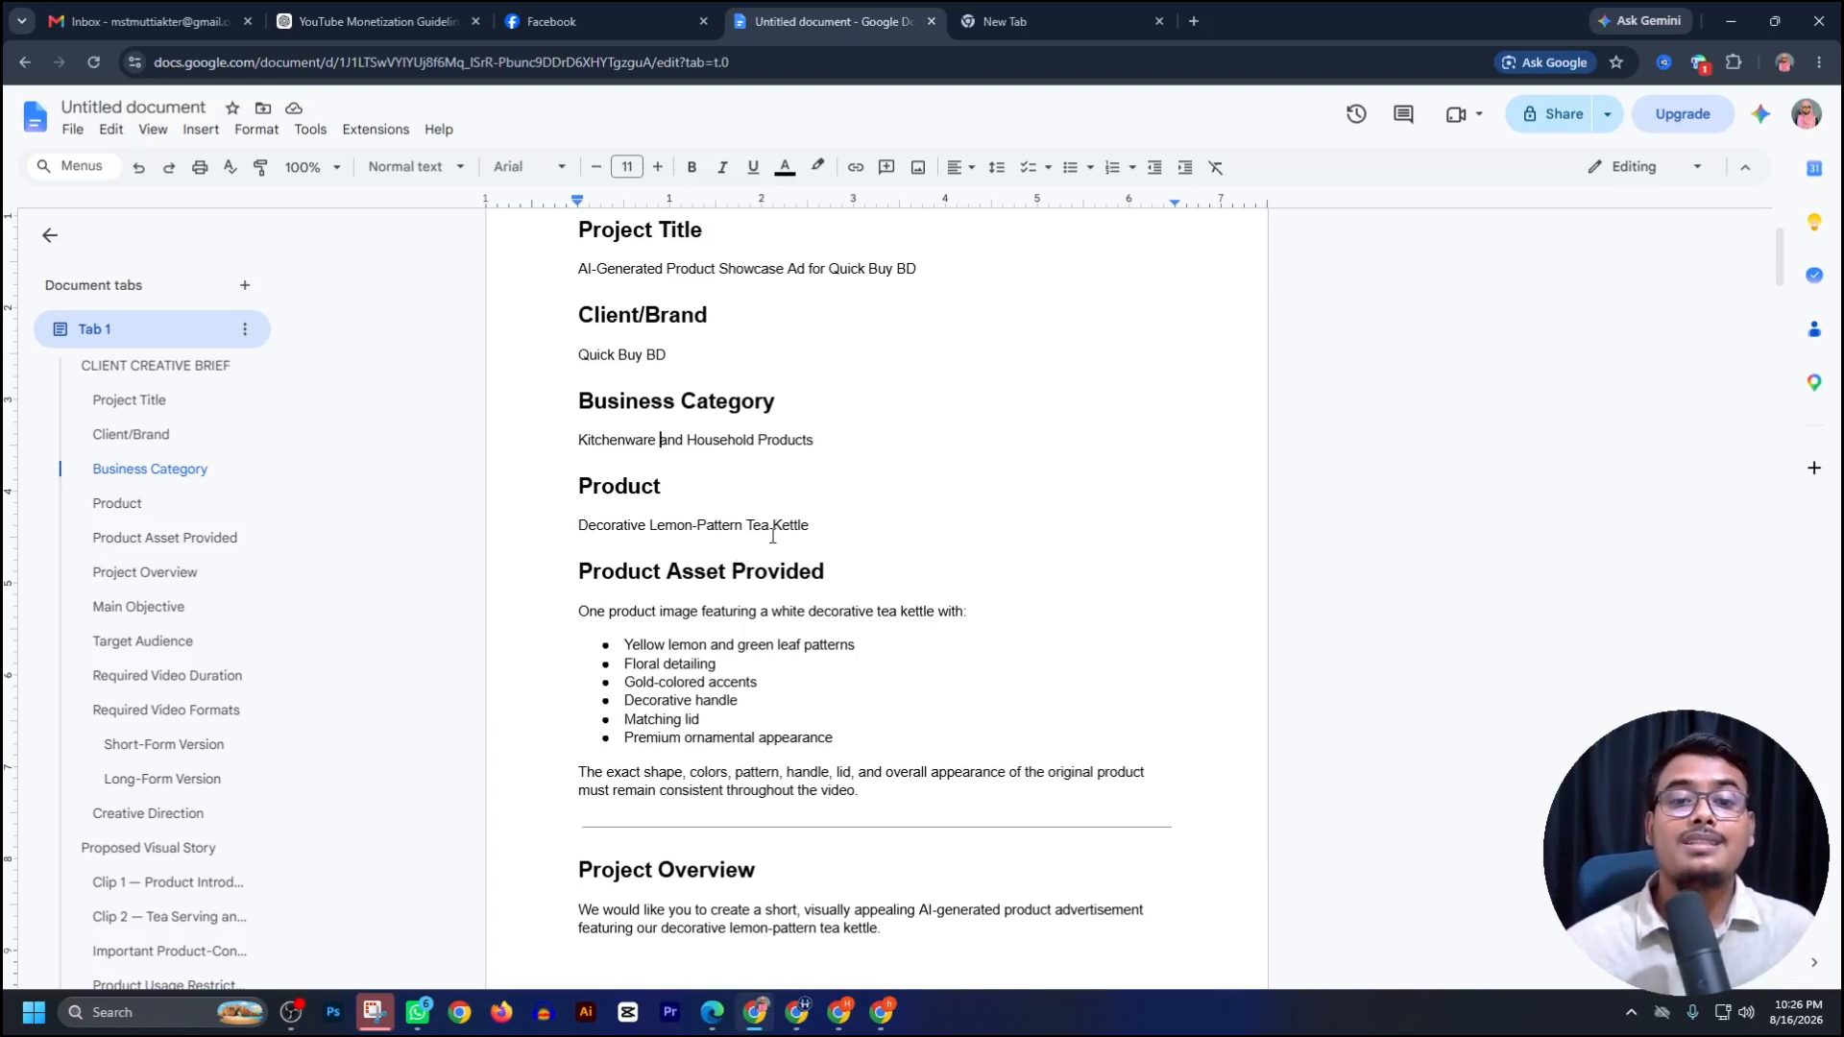
# Read the rest of the brief, from the provided product asset and project overview through the main objective, visual story and deliverables.
pyautogui.scroll(-3, 803, 516)
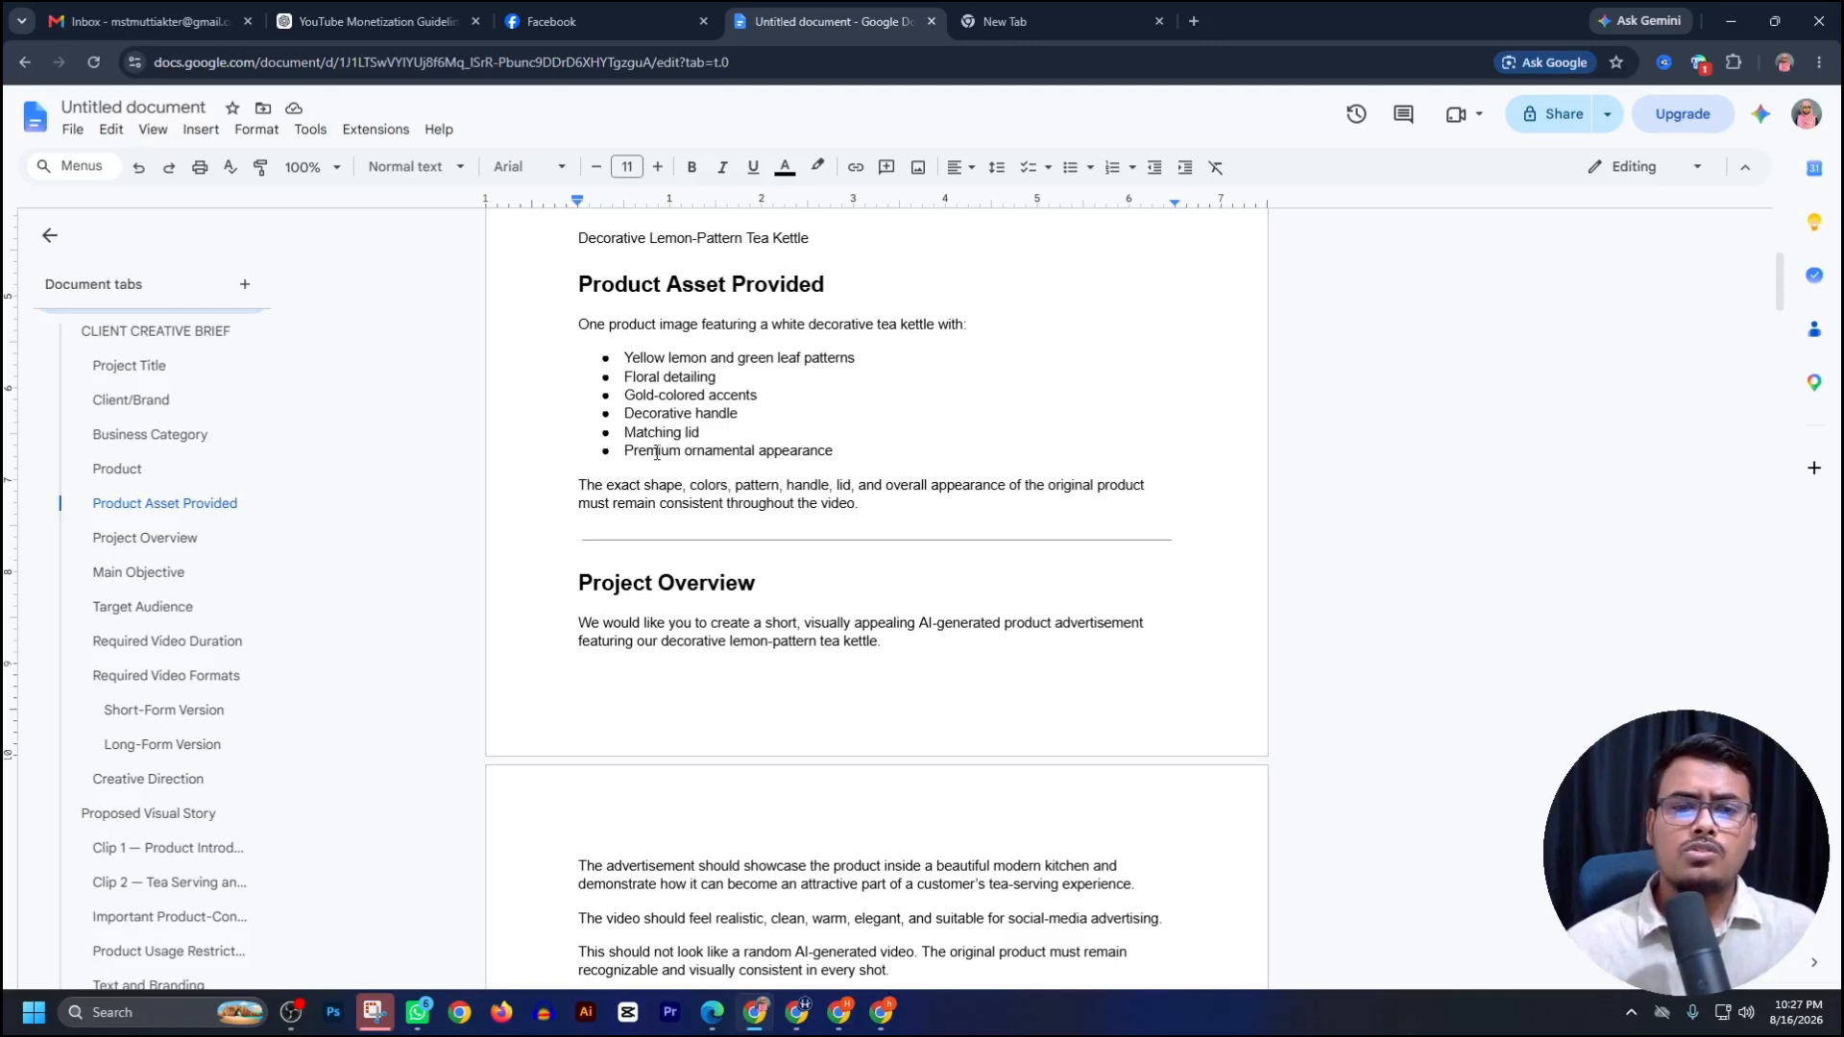
pyautogui.scroll(-2, 650, 452)
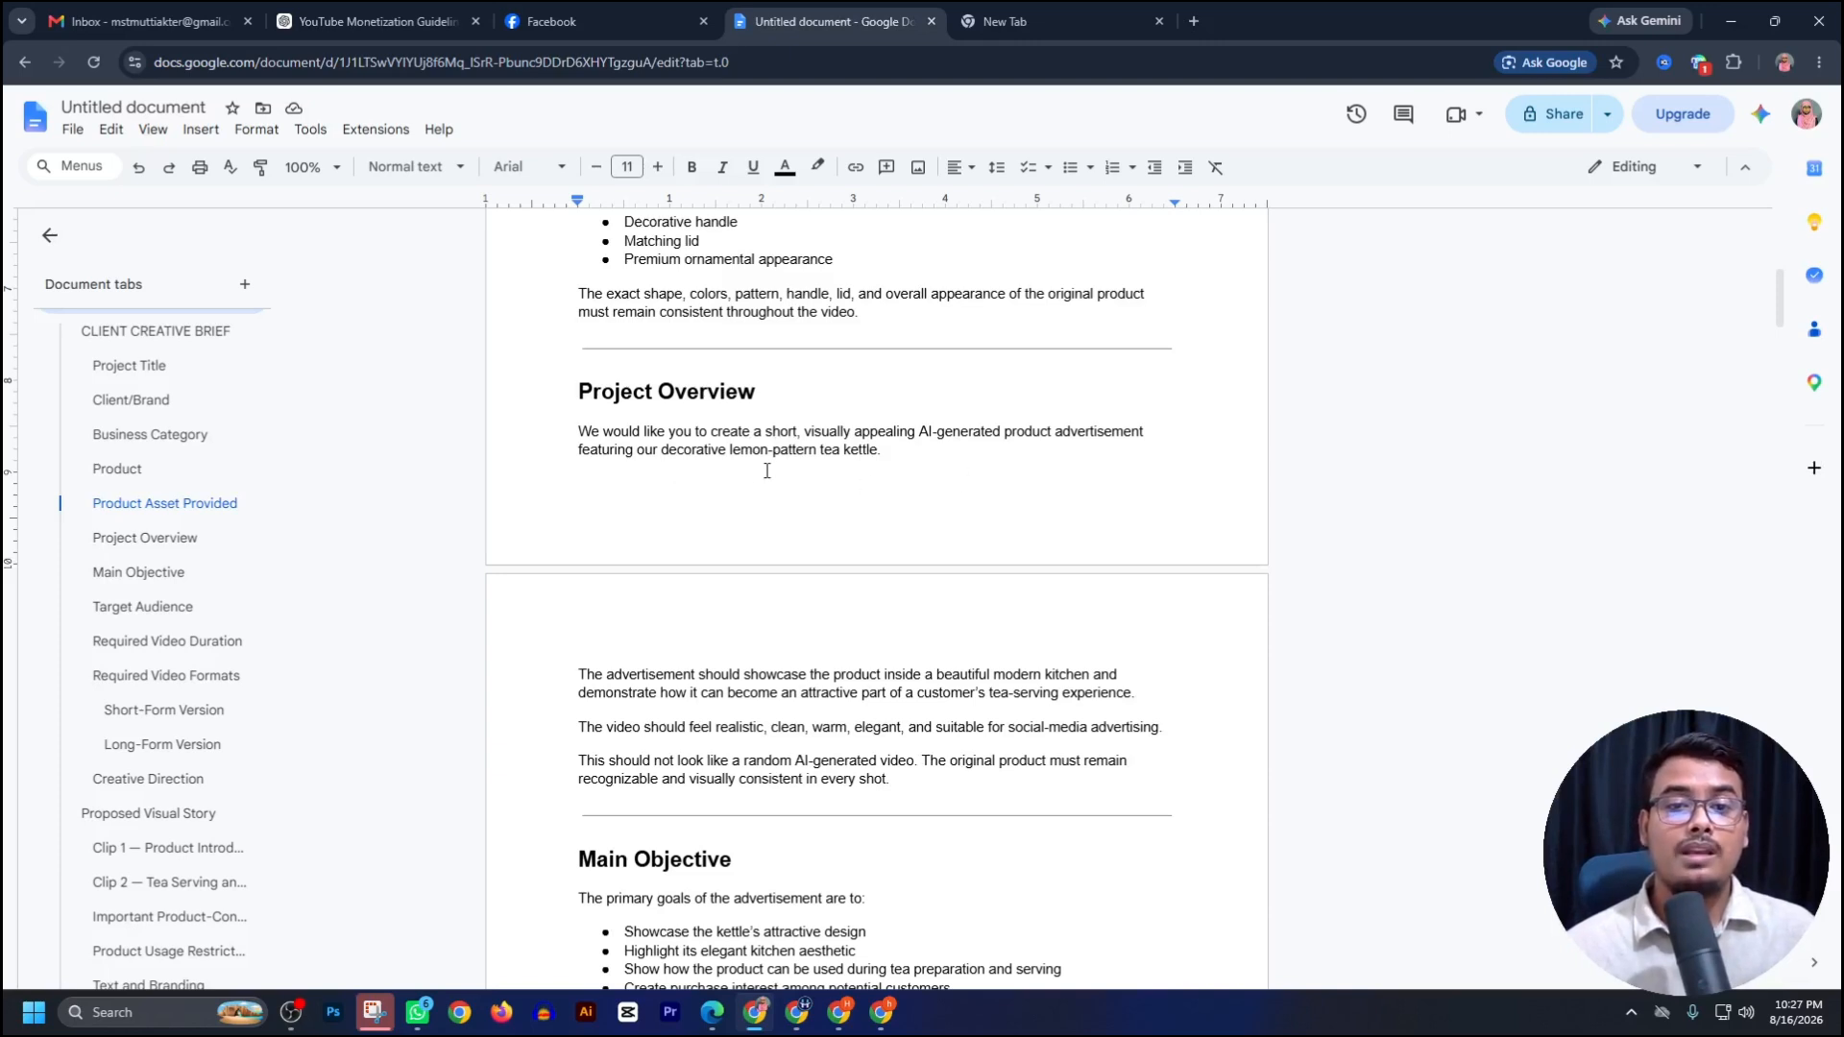
pyautogui.scroll(-5, 680, 589)
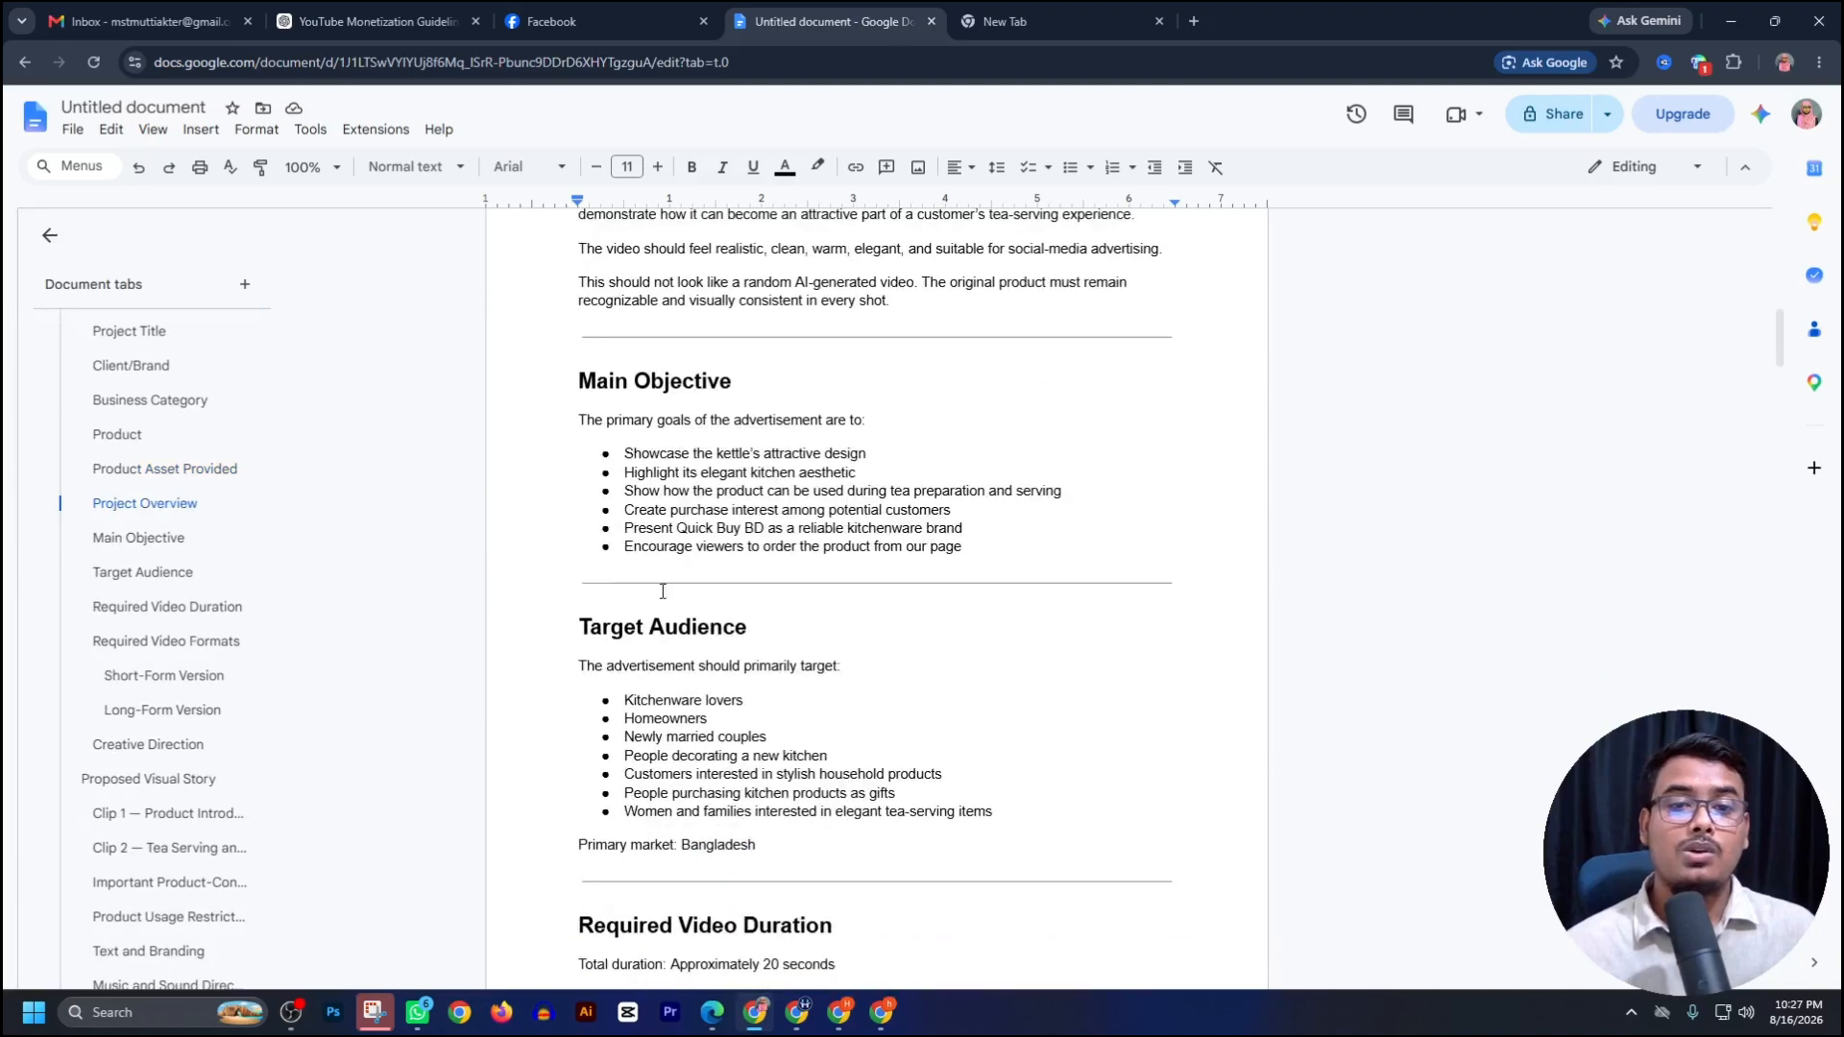
pyautogui.scroll(3, 593, 516)
pyautogui.moveTo(576, 477); pyautogui.dragTo(1057, 869)
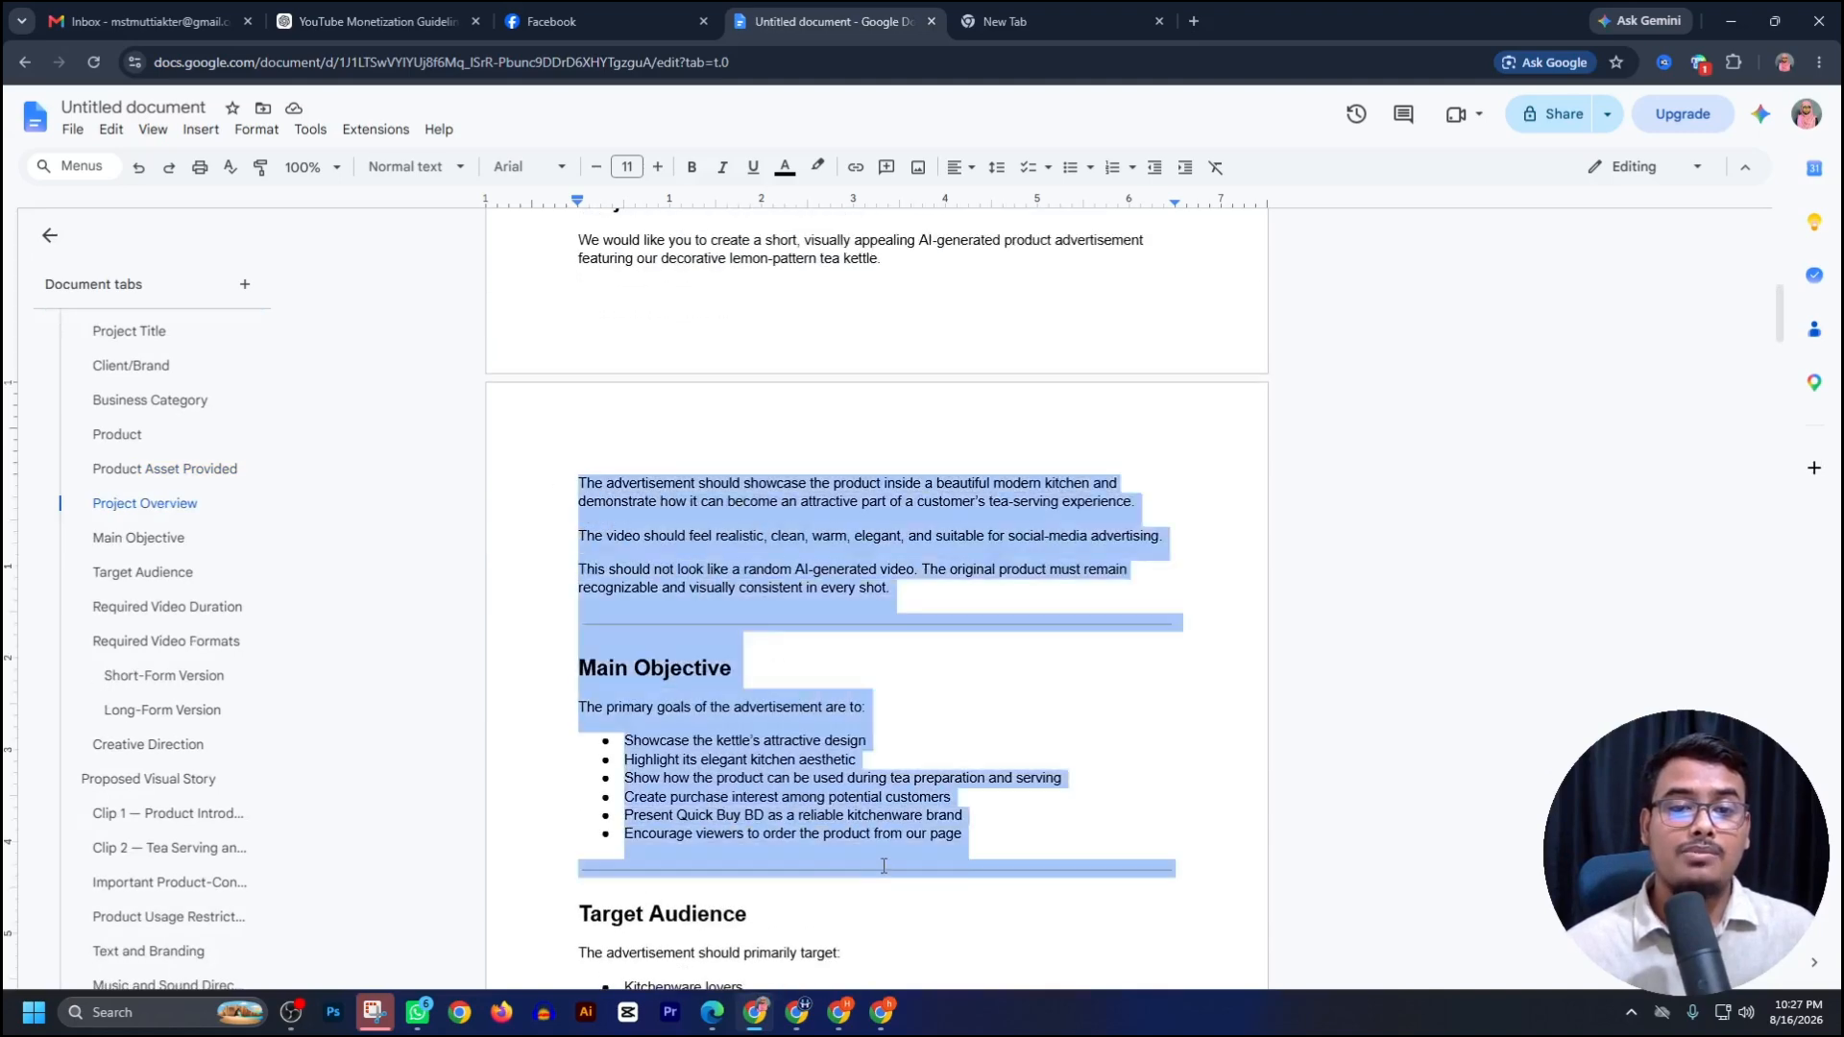
pyautogui.scroll(-10, 812, 620)
pyautogui.scroll(-20, 810, 616)
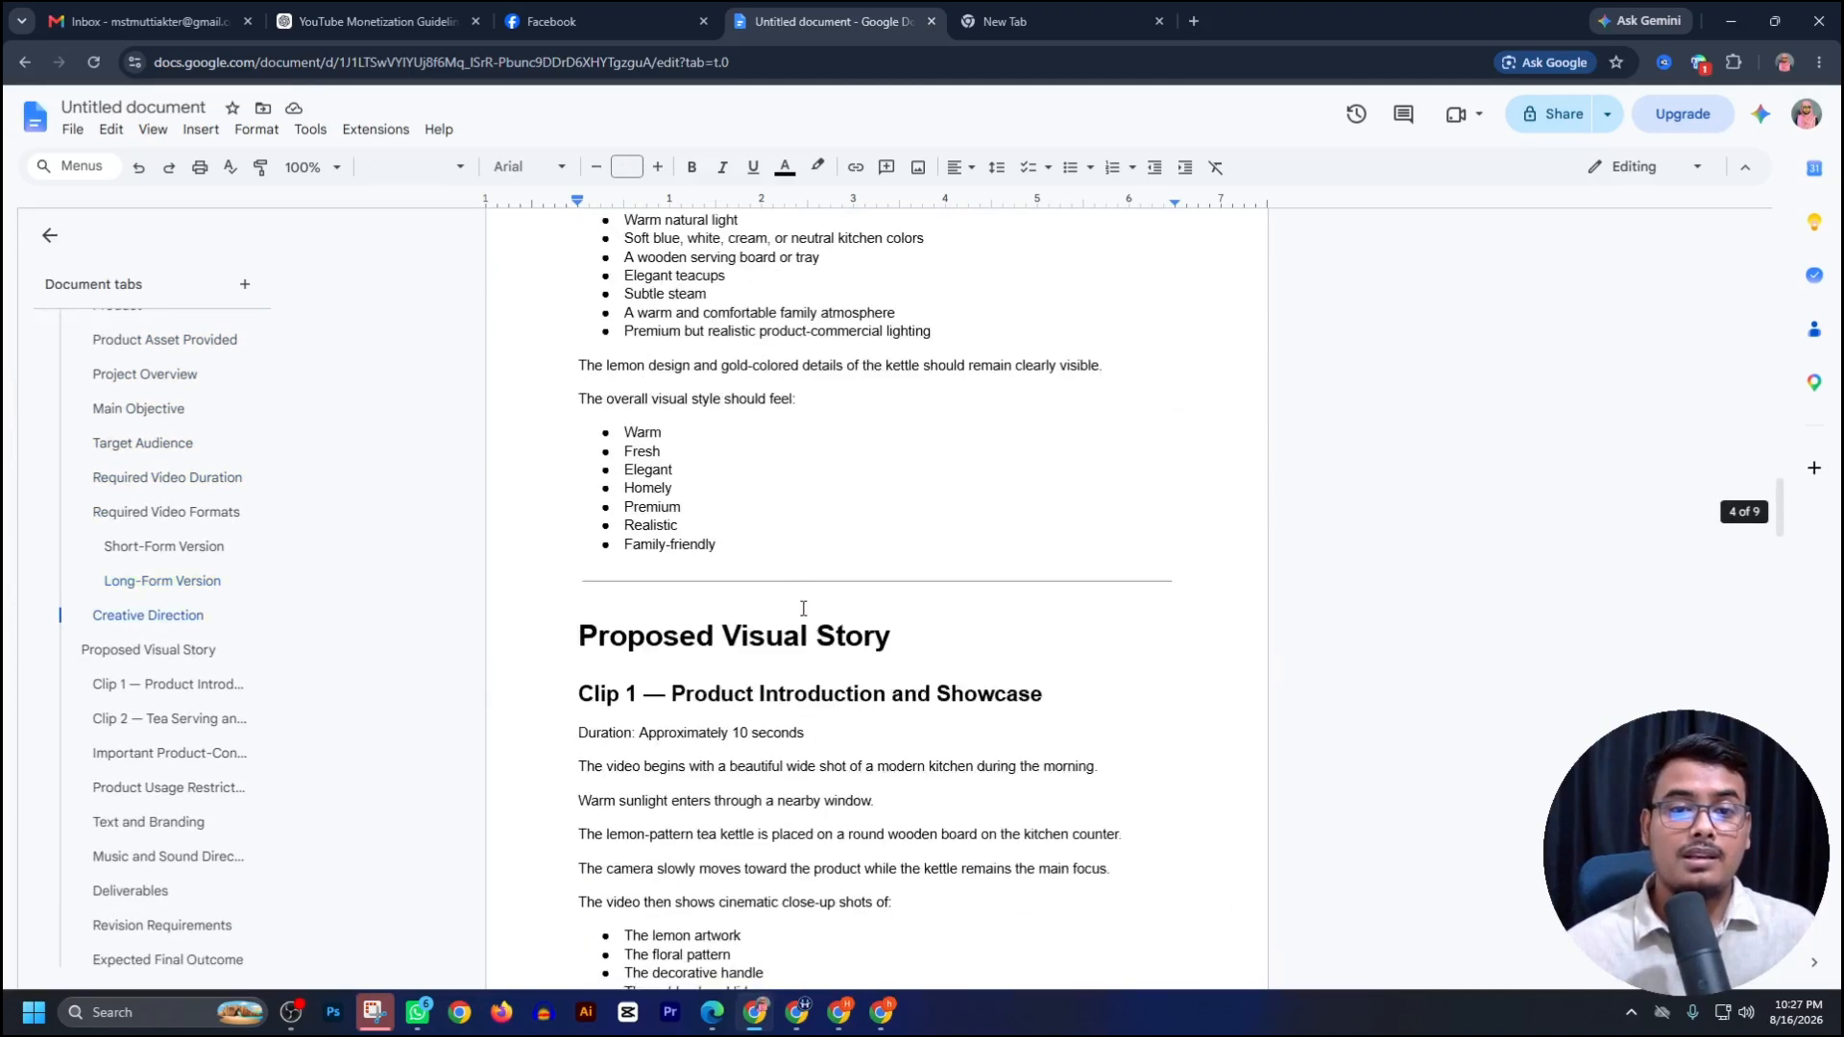
pyautogui.scroll(-20, 800, 607)
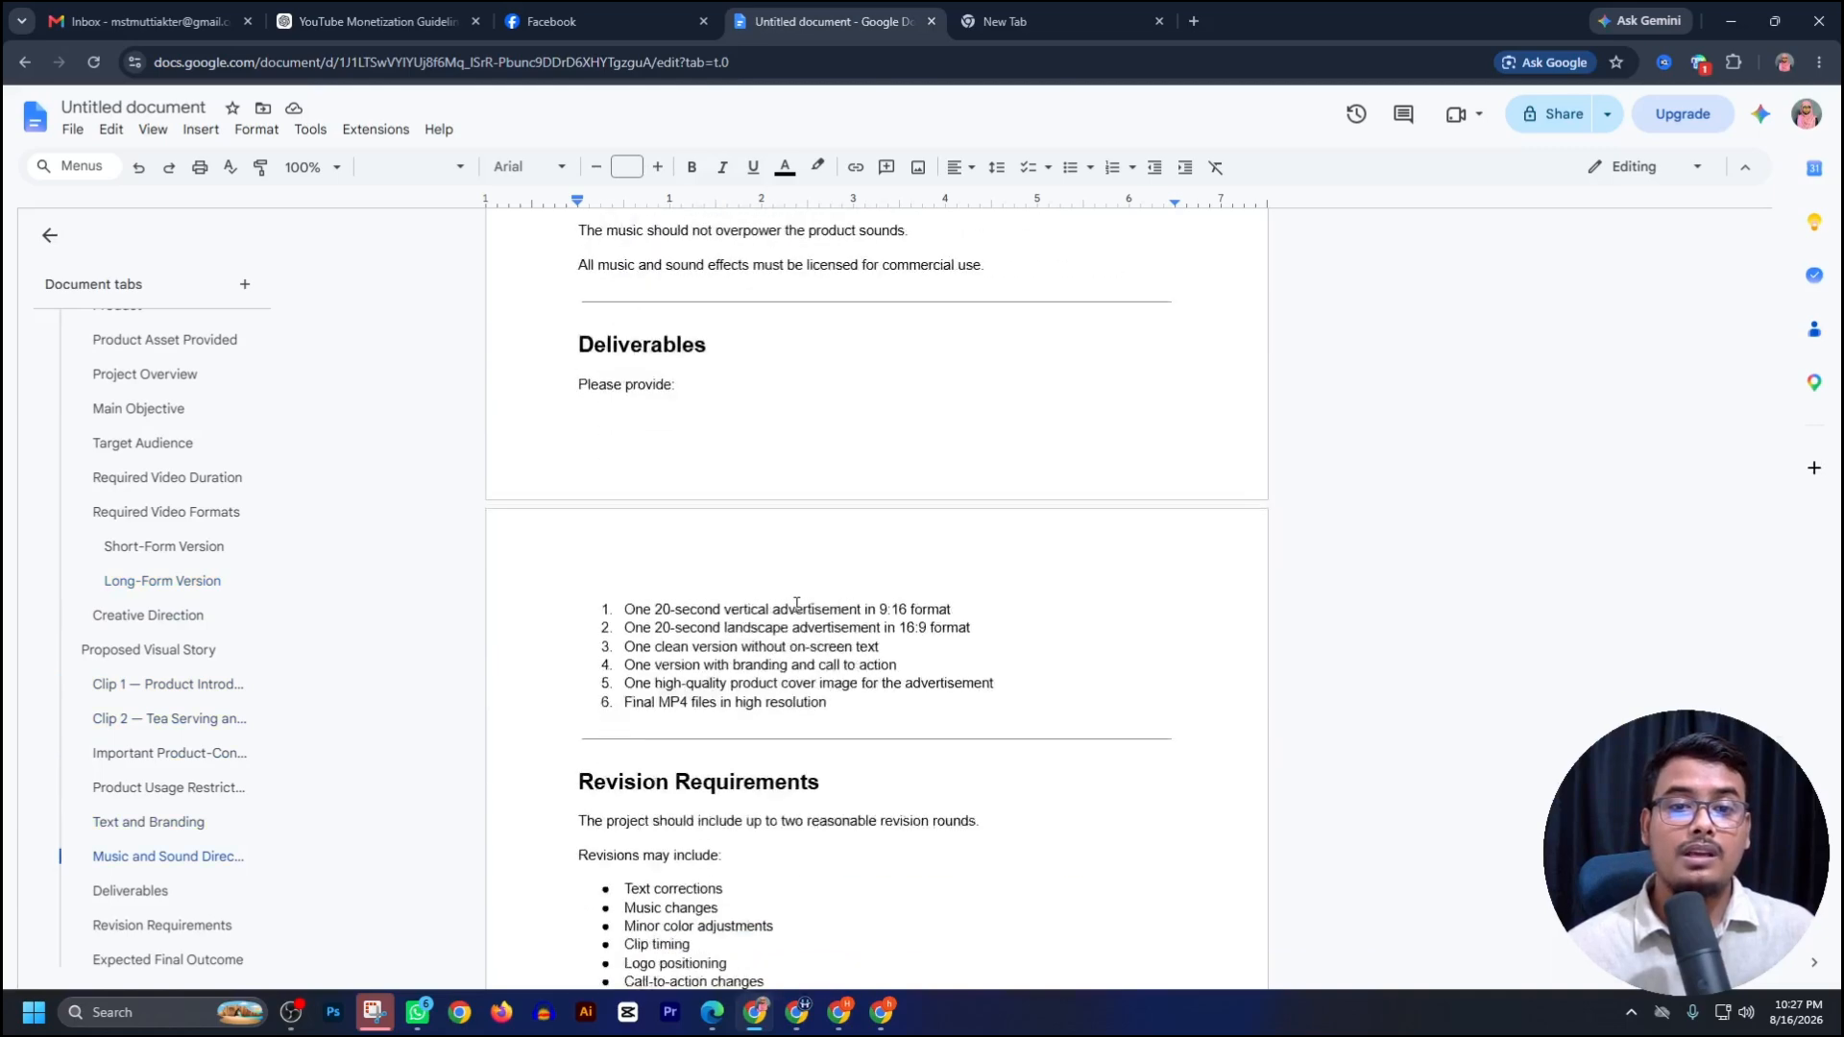
# Inspect the lemon-pattern tea kettle picture at the end of the brief.
pyautogui.click(683, 471)
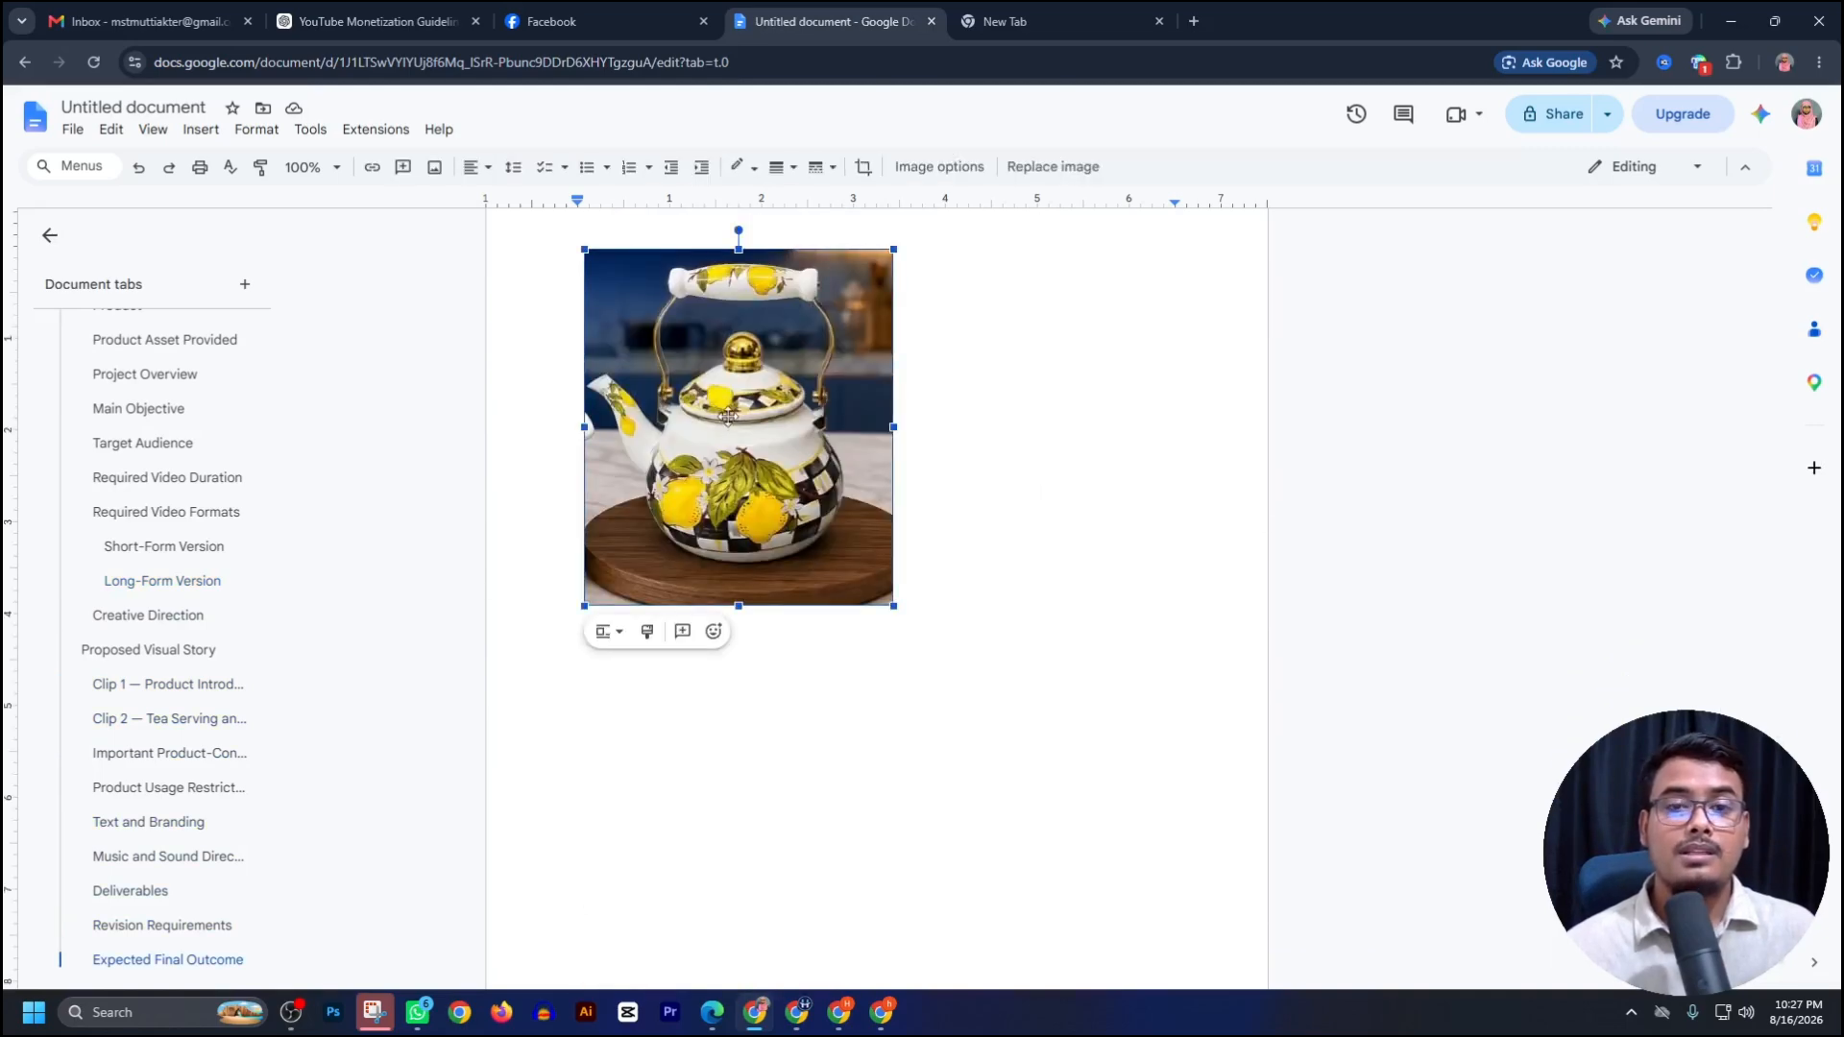
pyautogui.click(1036, 375)
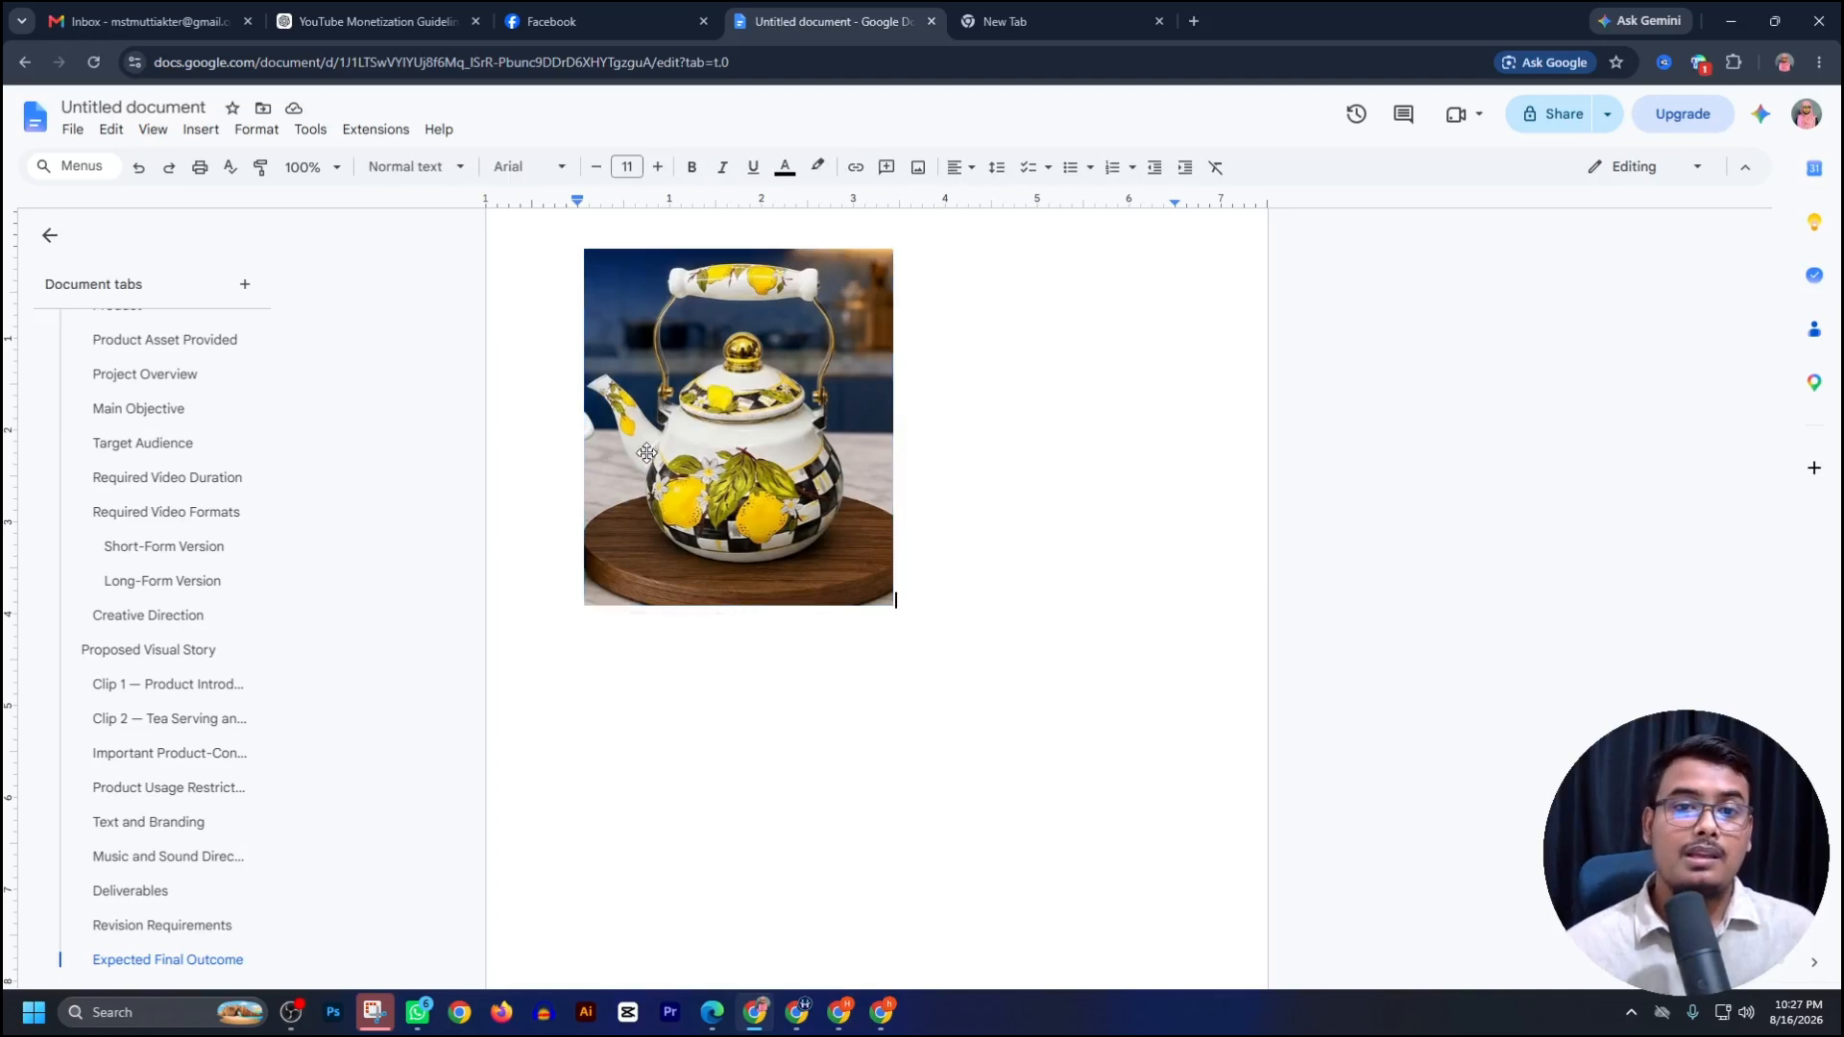
pyautogui.click(721, 469)
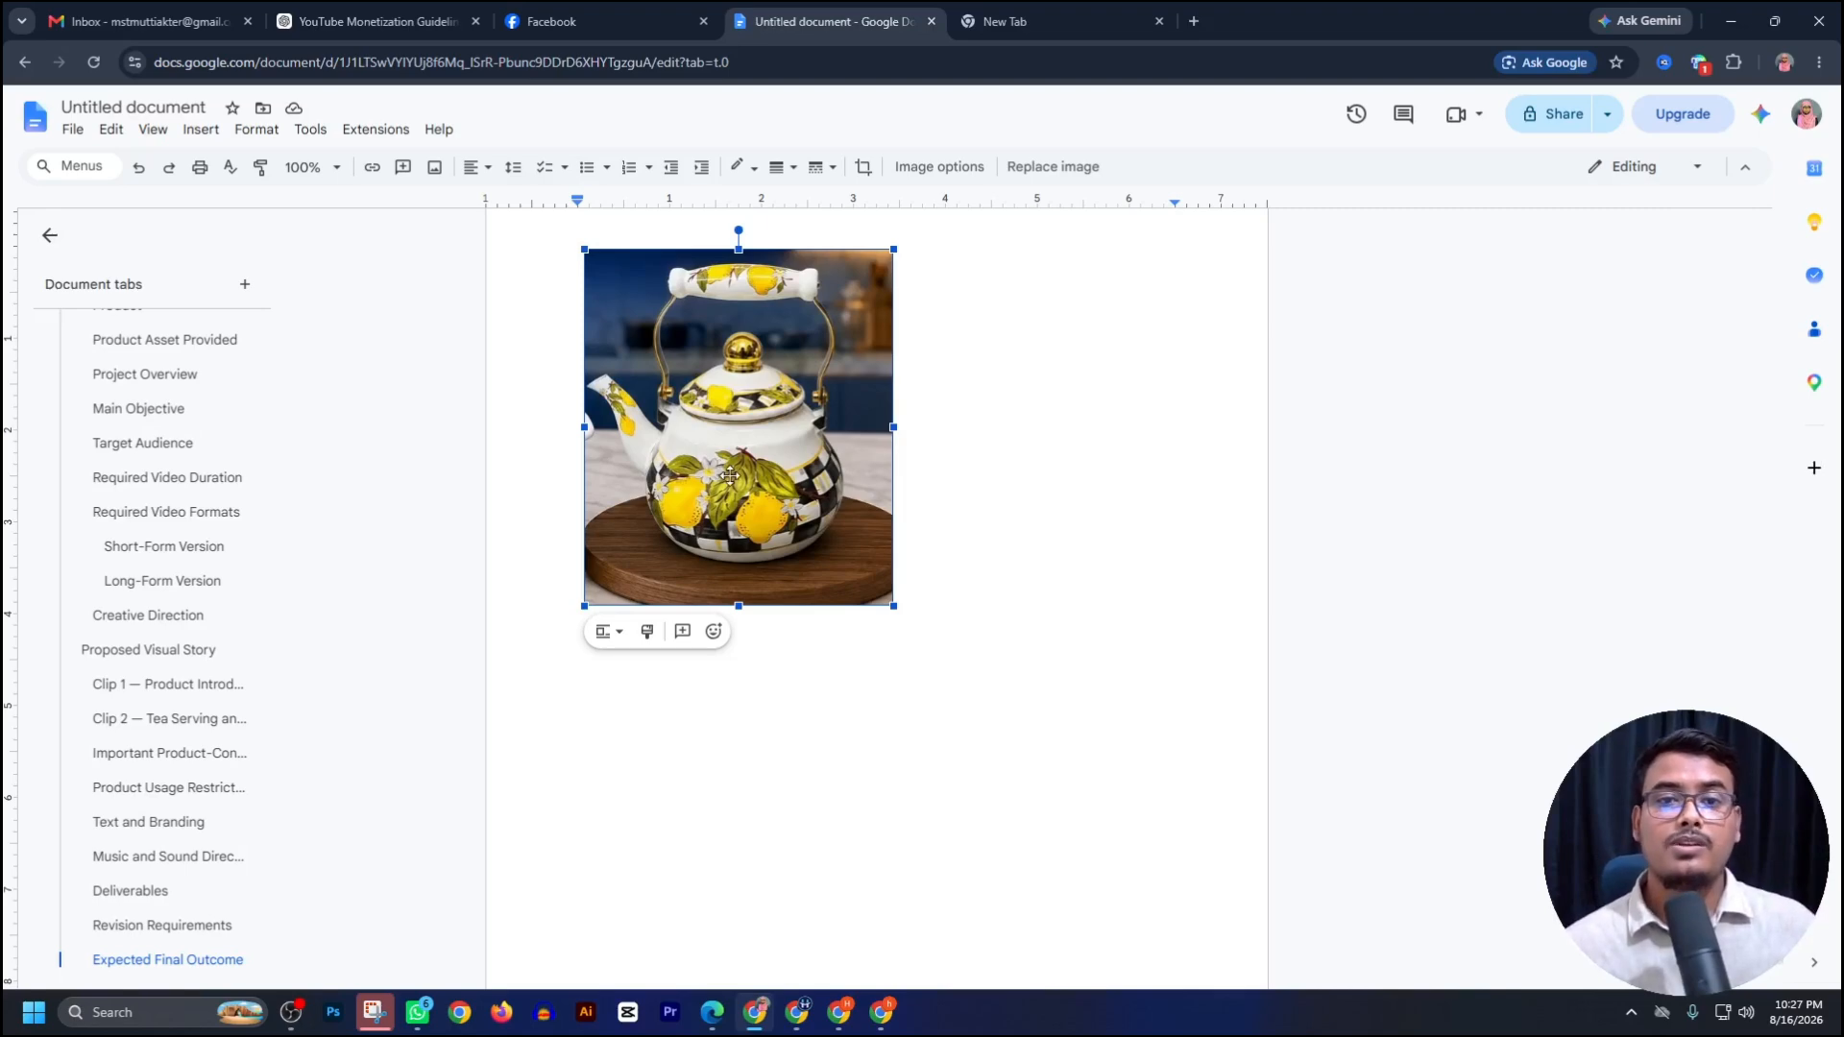
# Select and copy the full brief text, from the Expected Final Outcome section up to the CLIENT CREATIVE BRIEF heading.
pyautogui.scroll(6, 857, 499)
pyautogui.click(1034, 464)
pyautogui.moveTo(1033, 463); pyautogui.dragTo(559, 306)
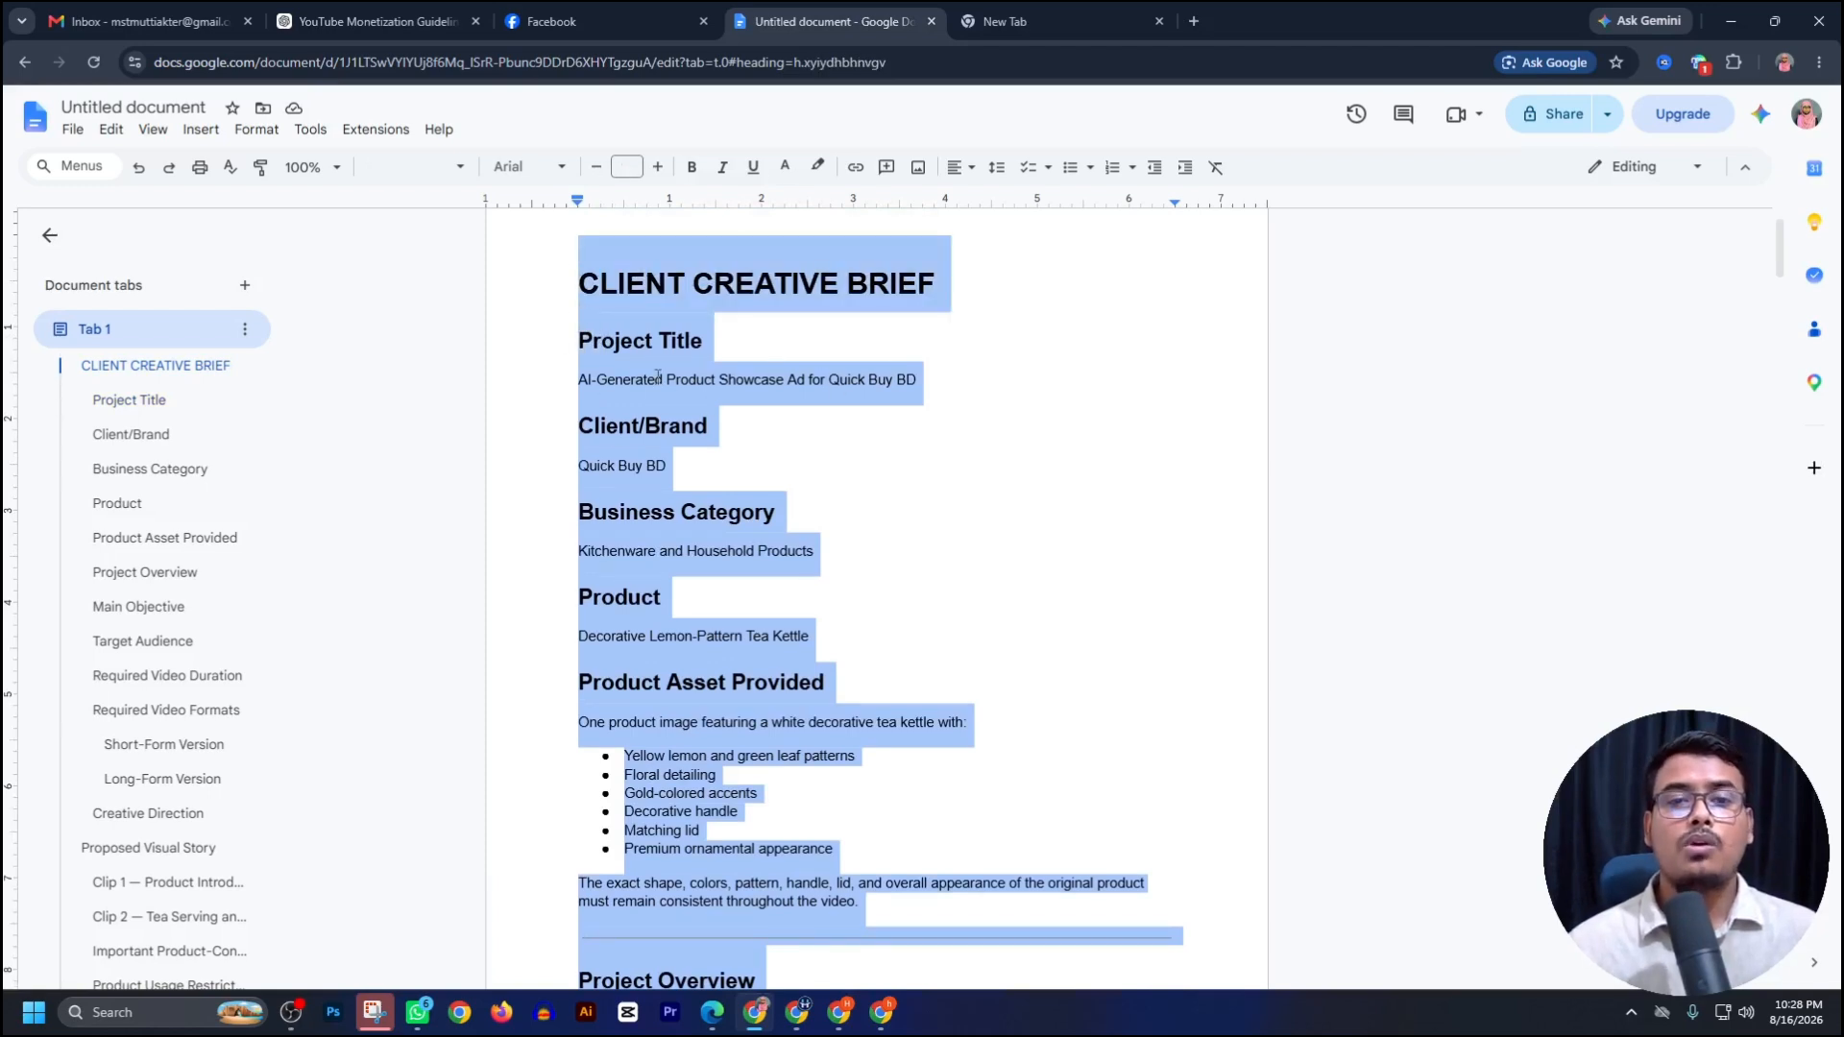
# Switch to ChatGPT, start a new chat and paste the copied client brief as the prompt.
pyautogui.click(320, 34)
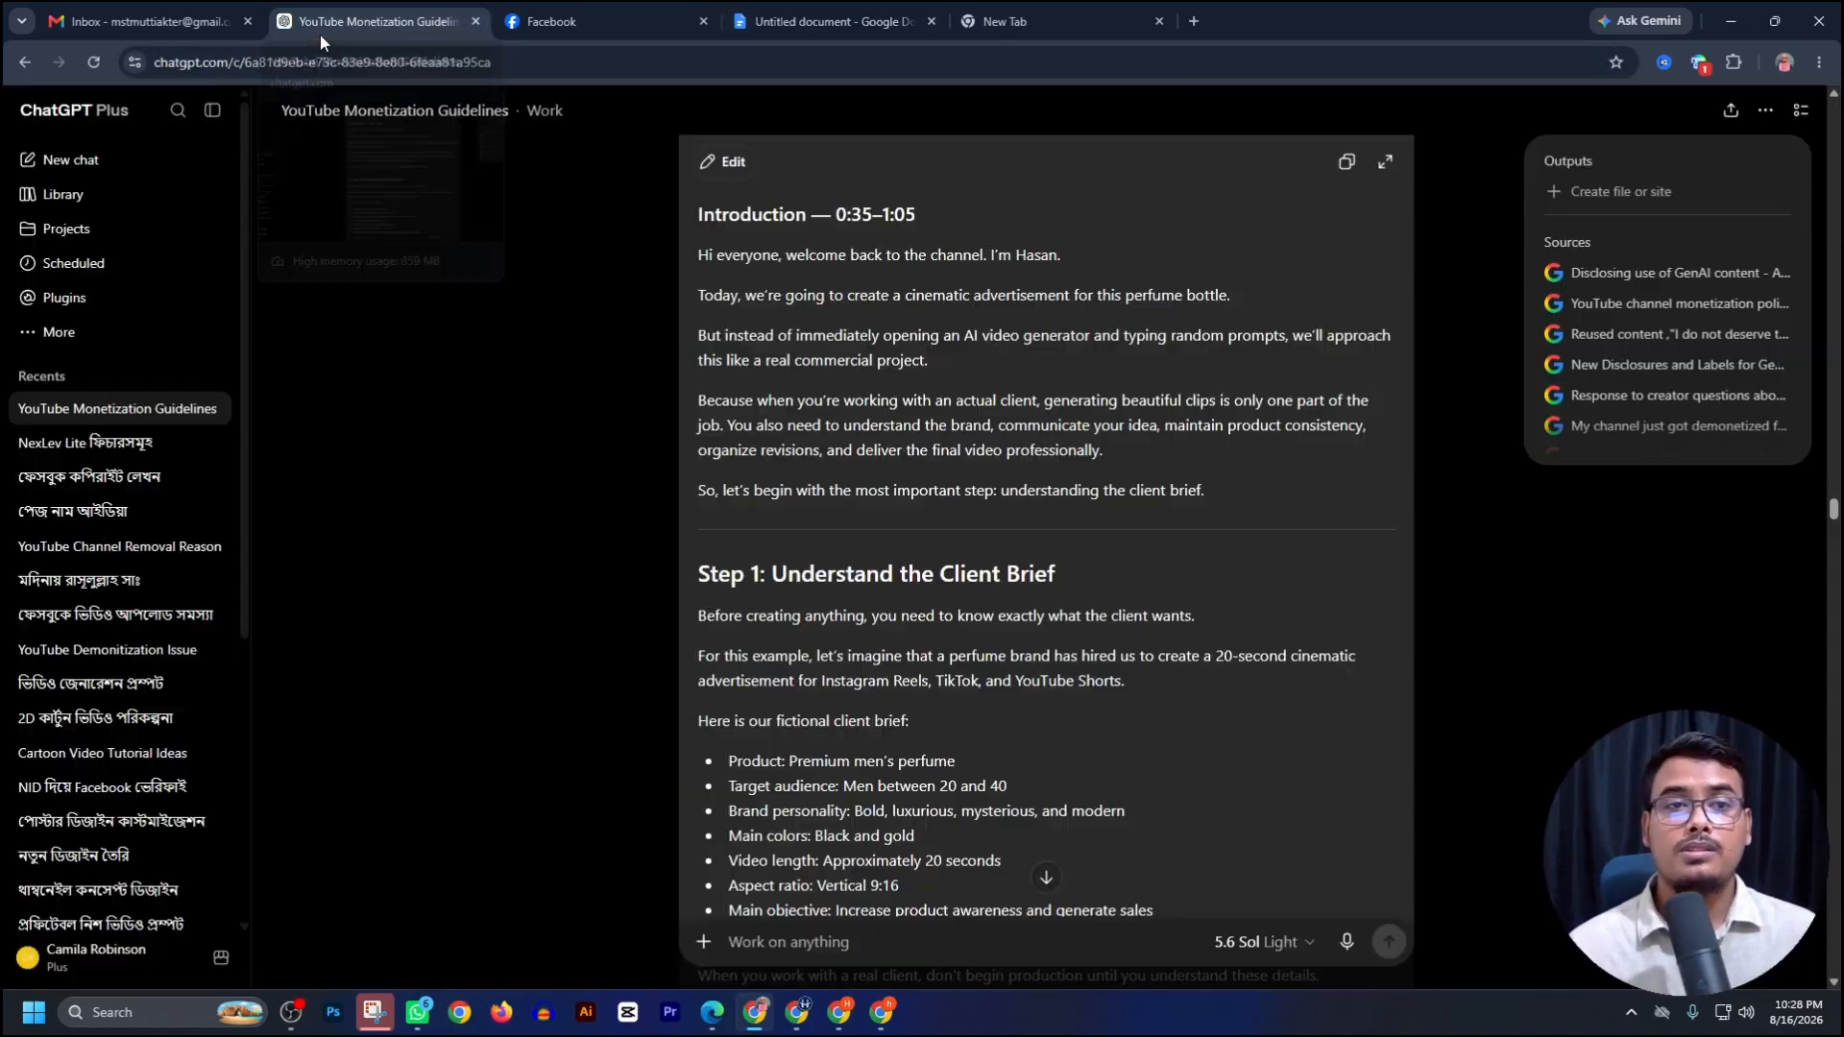
pyautogui.click(118, 174)
pyautogui.click(770, 507)
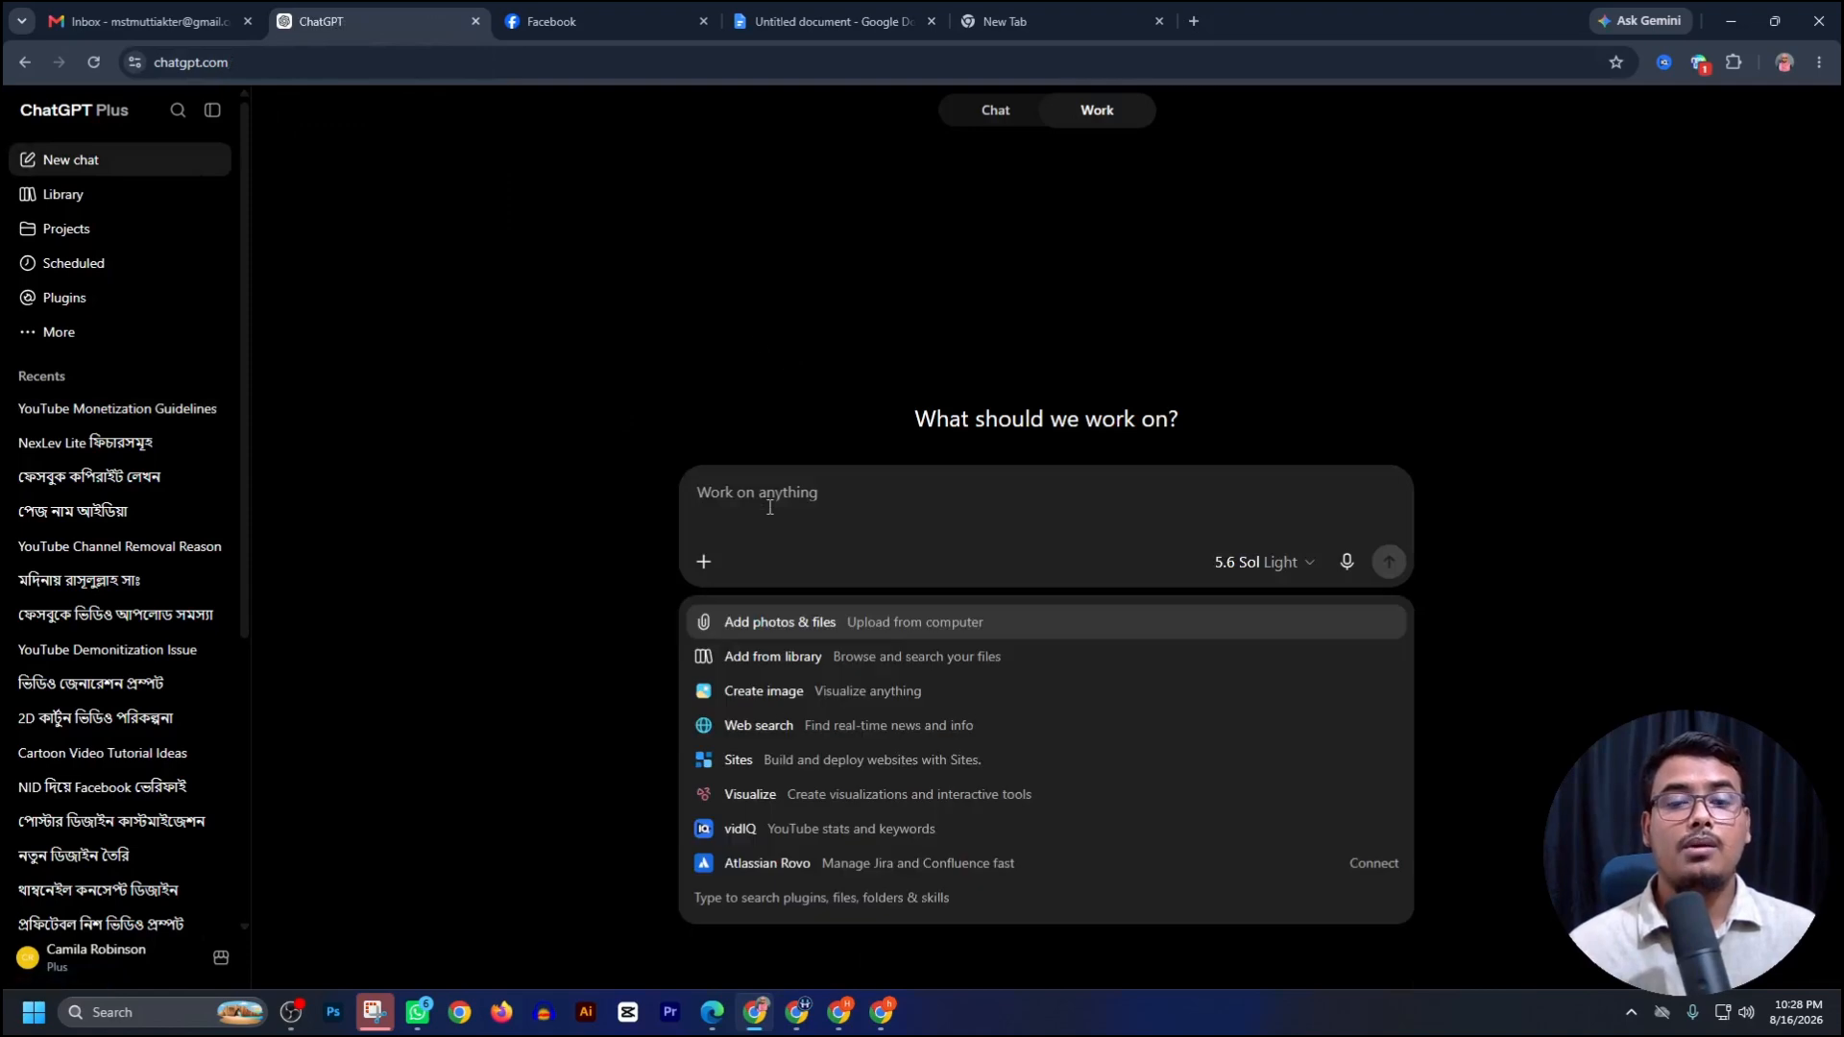
pyautogui.hotkey('ctrl', 'v')
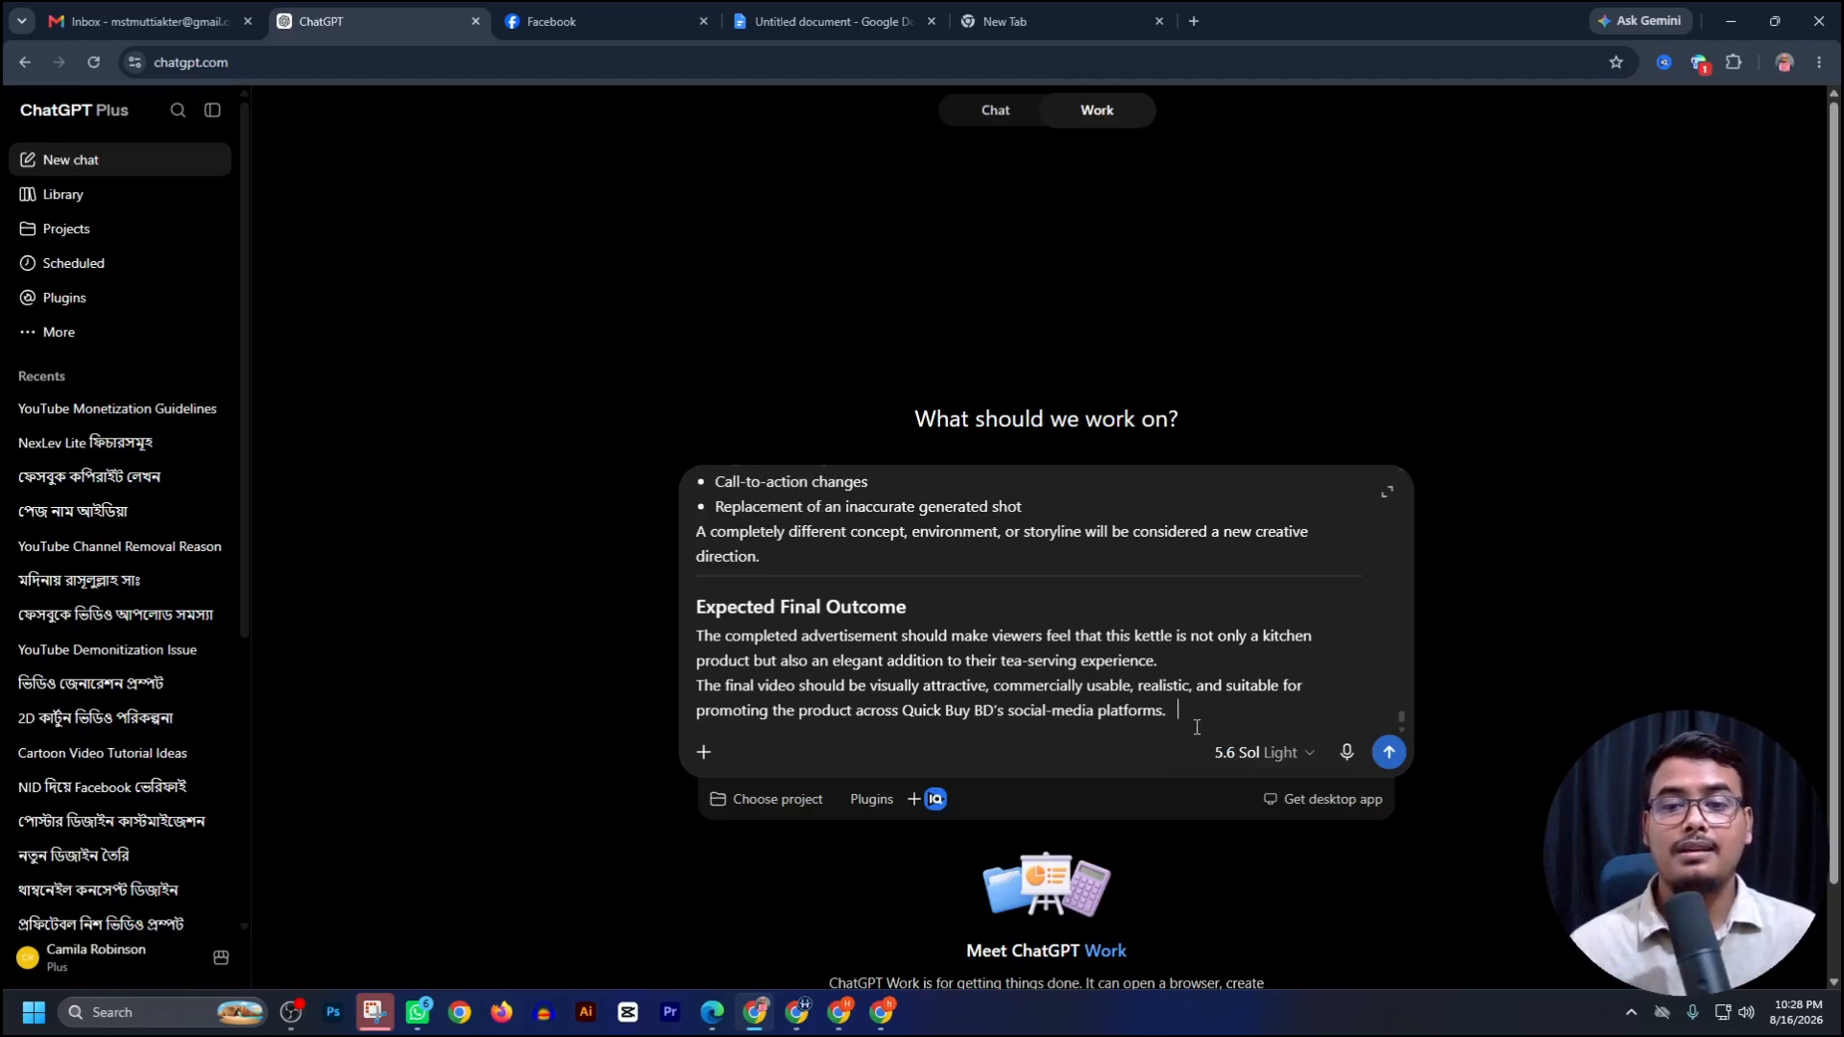
# Append instructions after the brief asking for two storyboards and two ten-second video generation prompts based on the client's product image.
pyautogui.write("I'm giving you a brief from one of my clients. Here, he wants to make a video for his product. You give him two video generation prompts, ten seconds each. I'll upload the image of the product. He'll create the video for me beautifully with that image. Okay? So first of all, you're going to create two storyboards for the two videos. I'll upload one later. And the rest is, you're going to write prompts to create images from that storyboard into videos.")
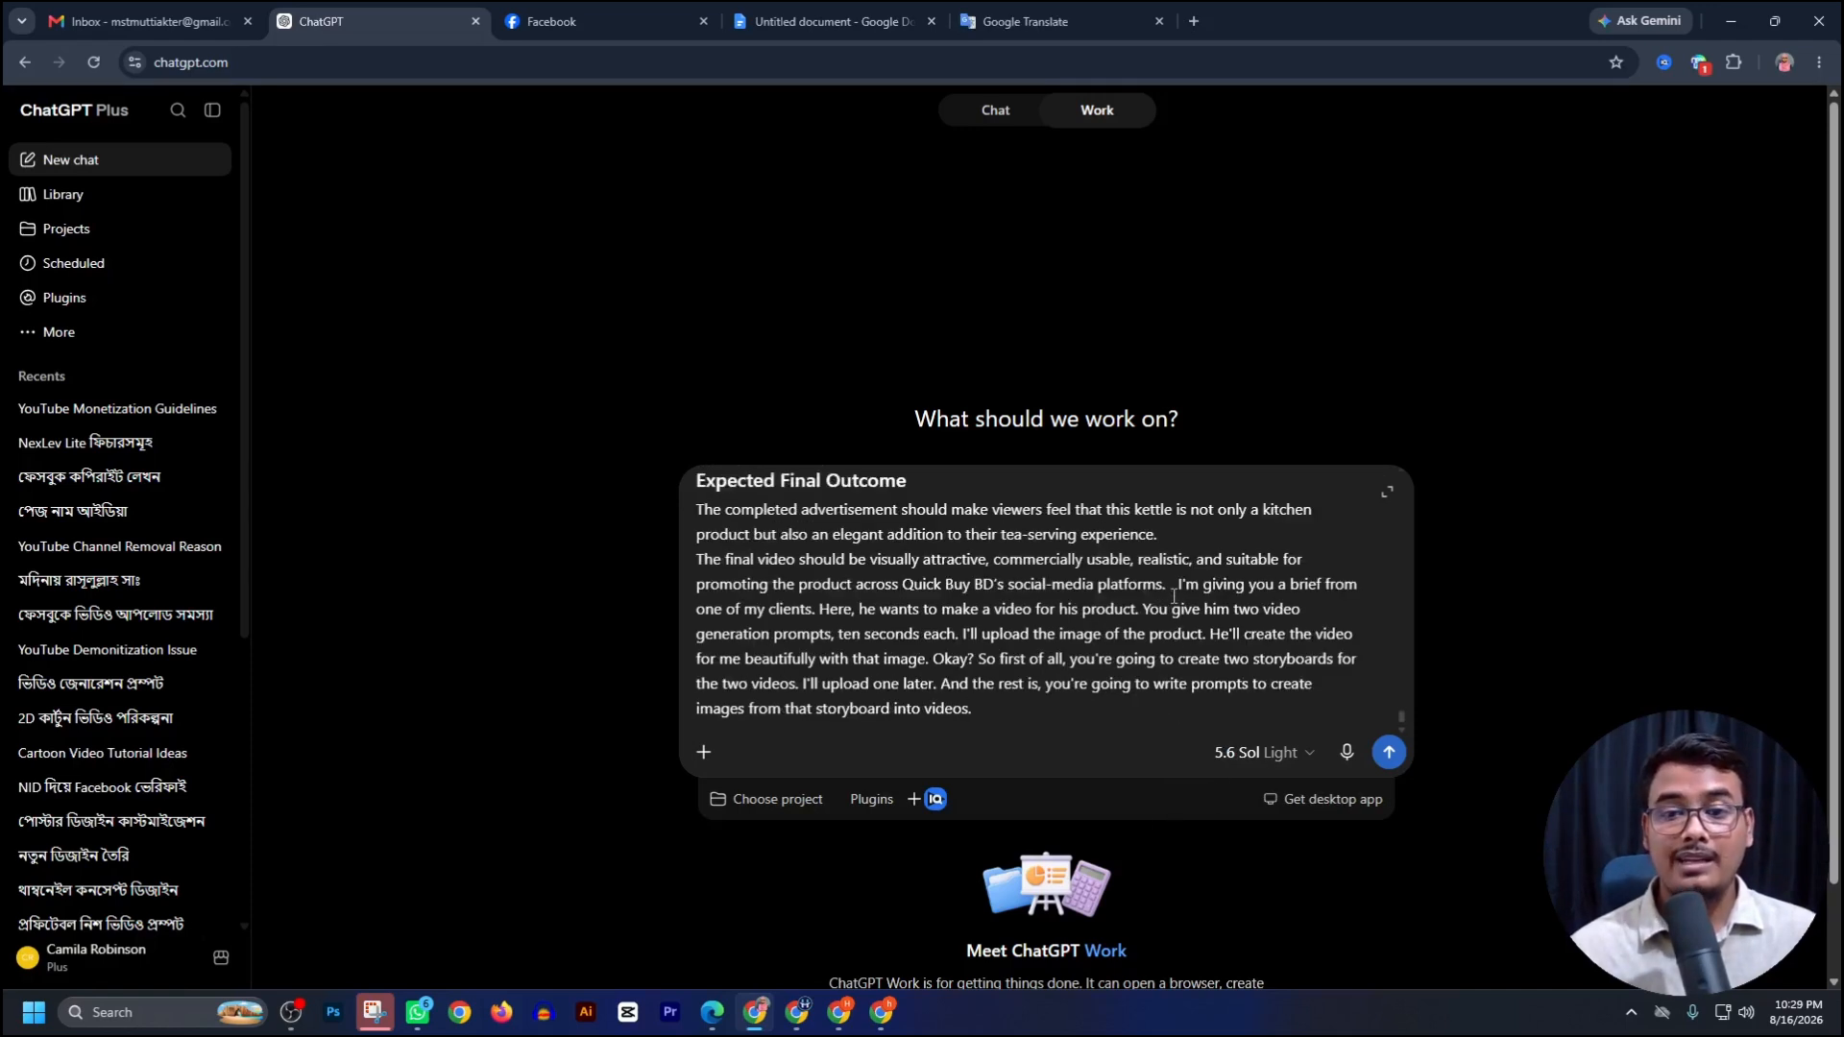
pyautogui.moveTo(1173, 589); pyautogui.dragTo(1334, 602)
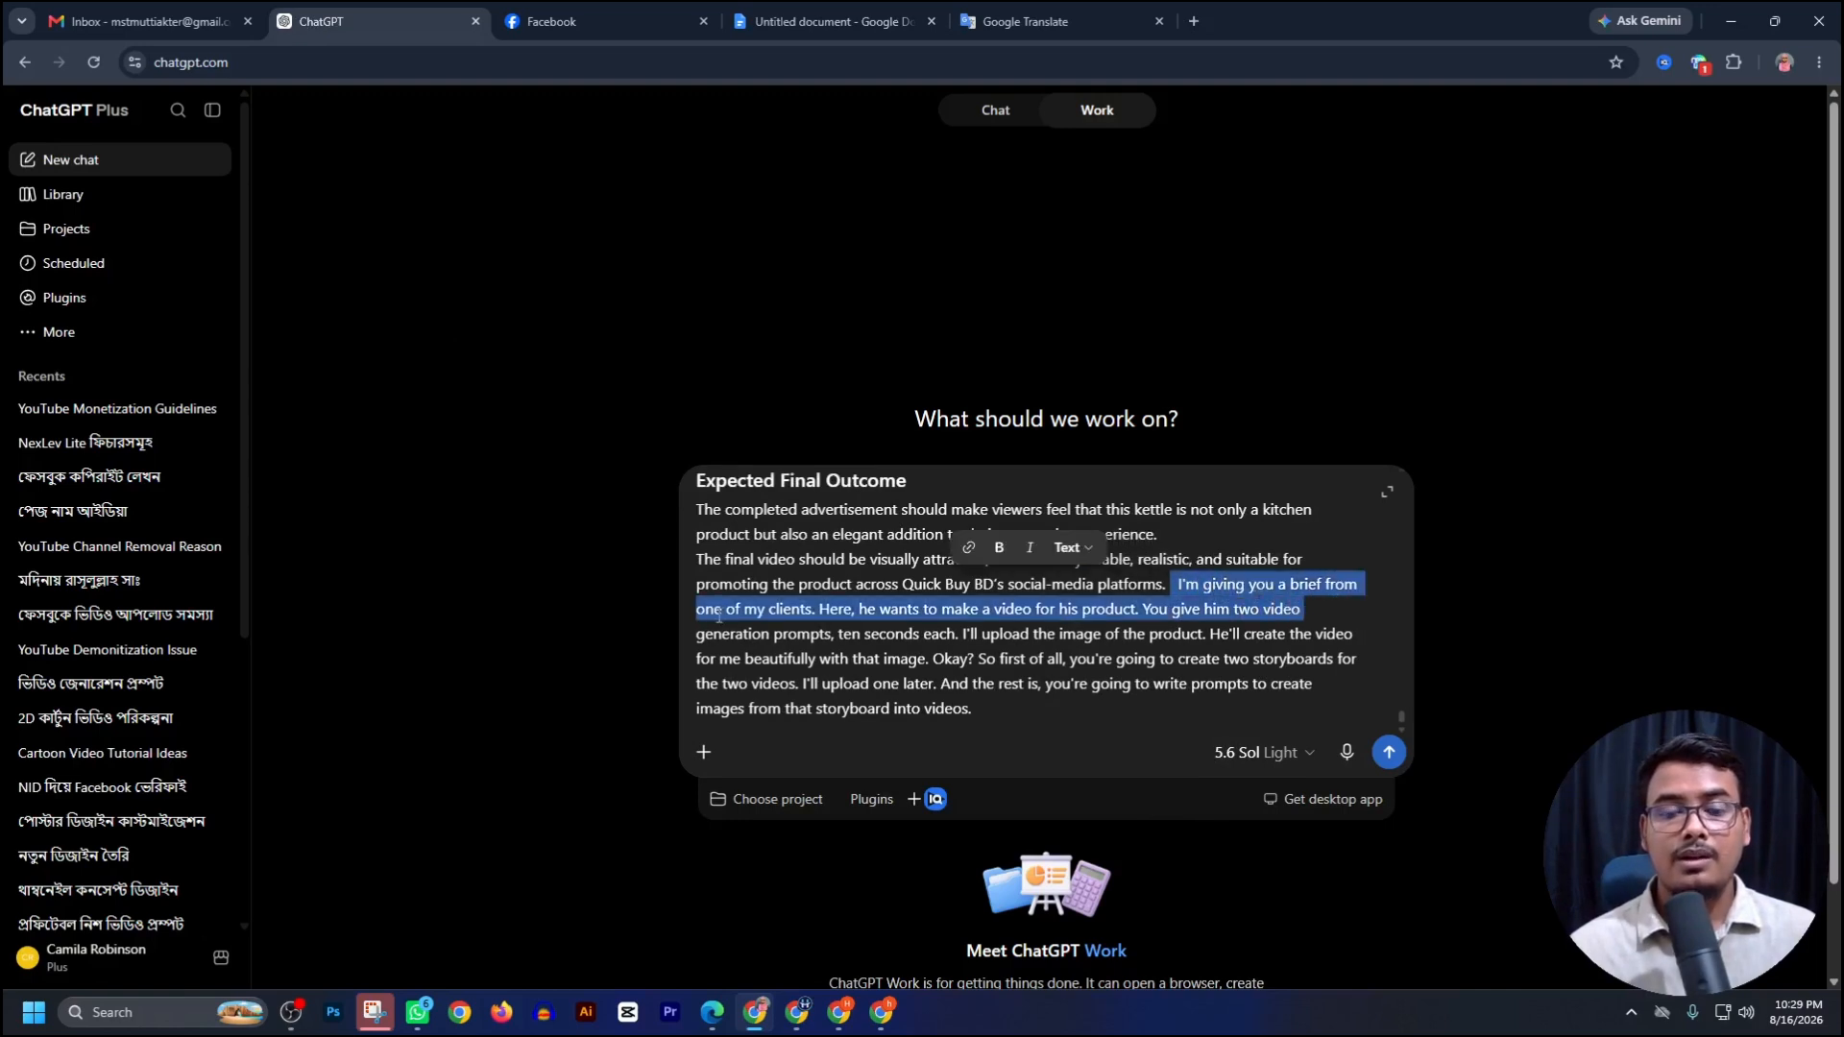
pyautogui.click(828, 609)
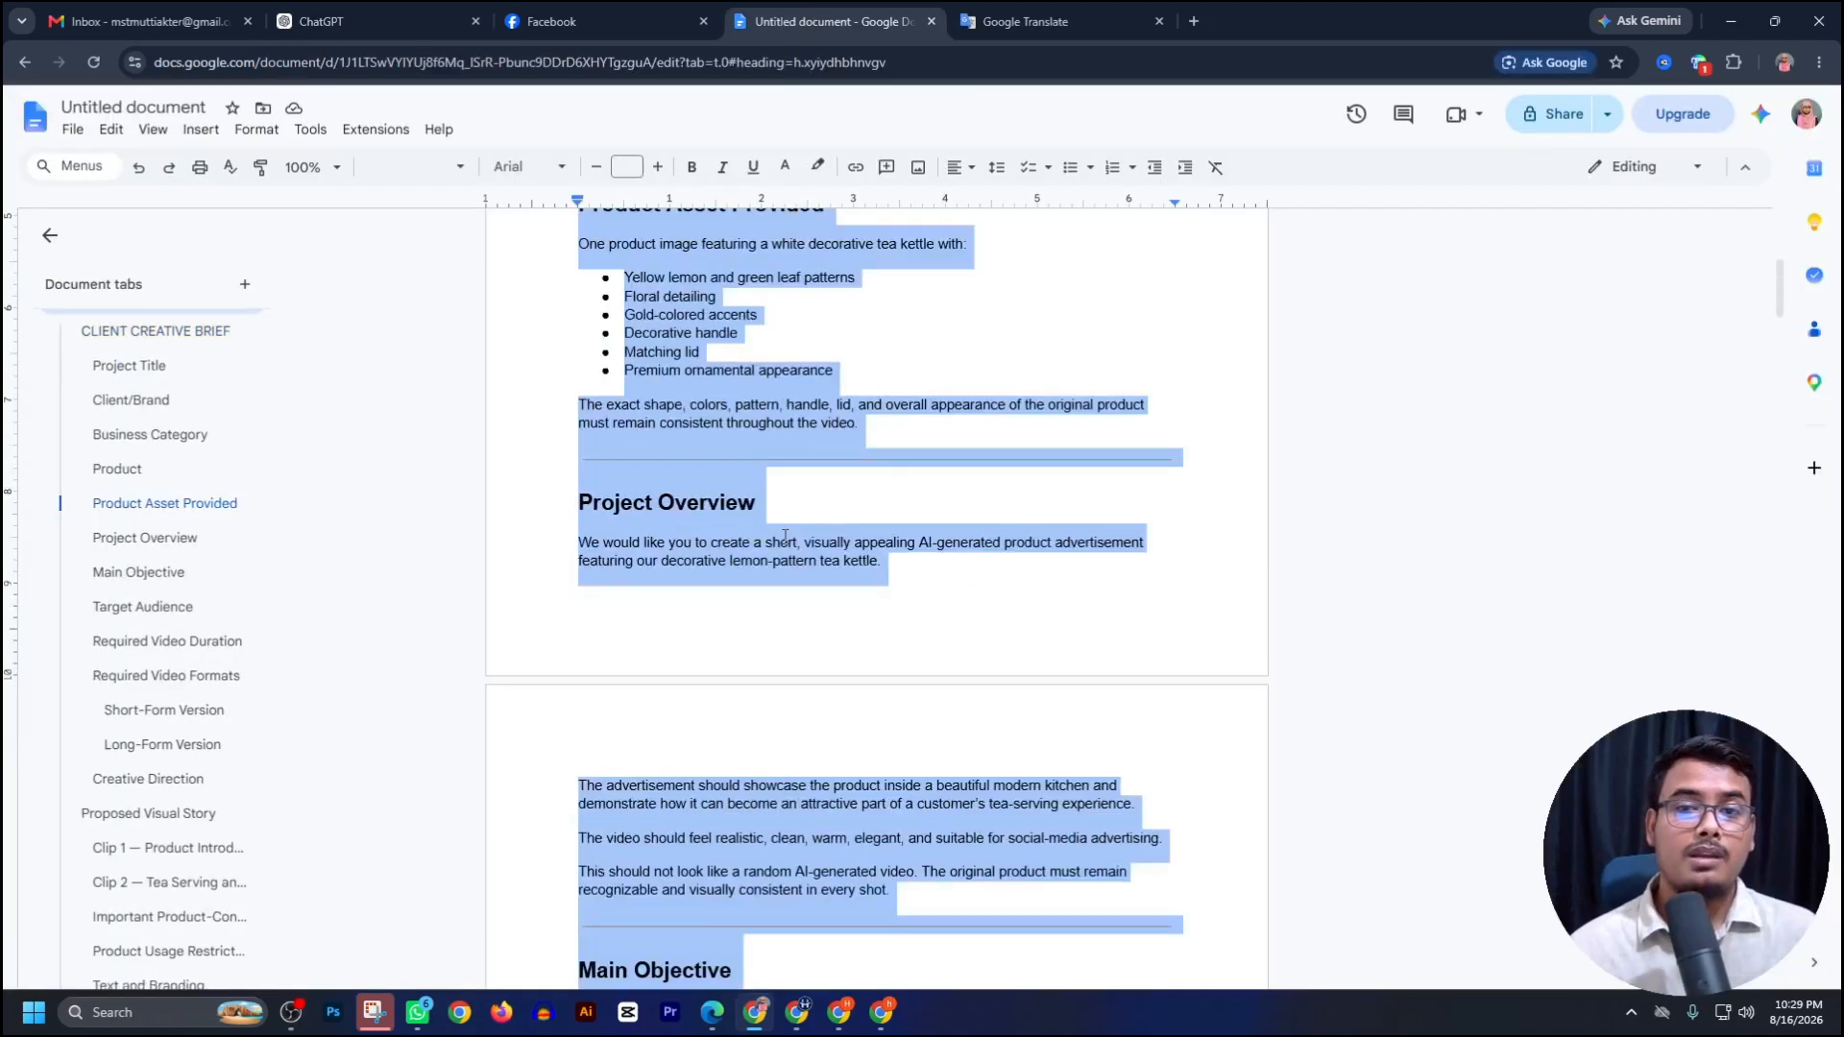
# Return to the brief in Google Docs and copy a Snipping Tool capture of the kettle picture on its last page.
pyautogui.scroll(-20, 785, 536)
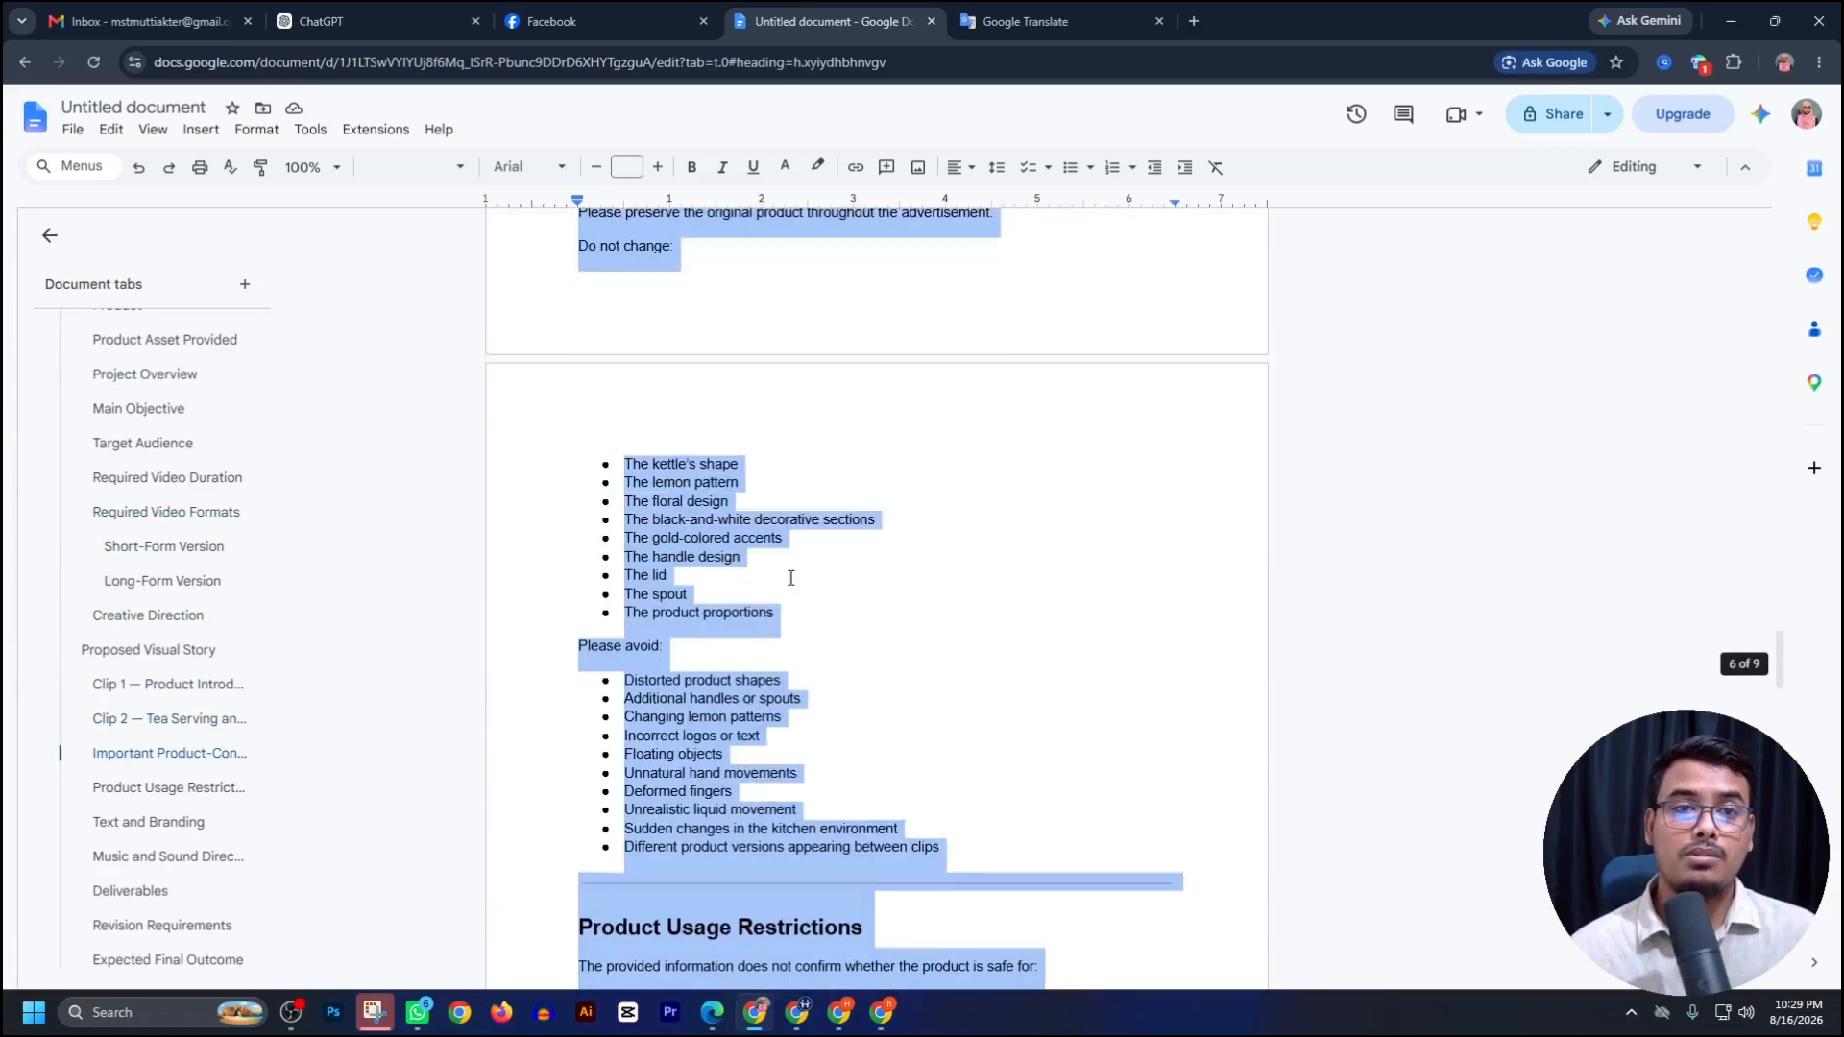
pyautogui.scroll(-20, 790, 577)
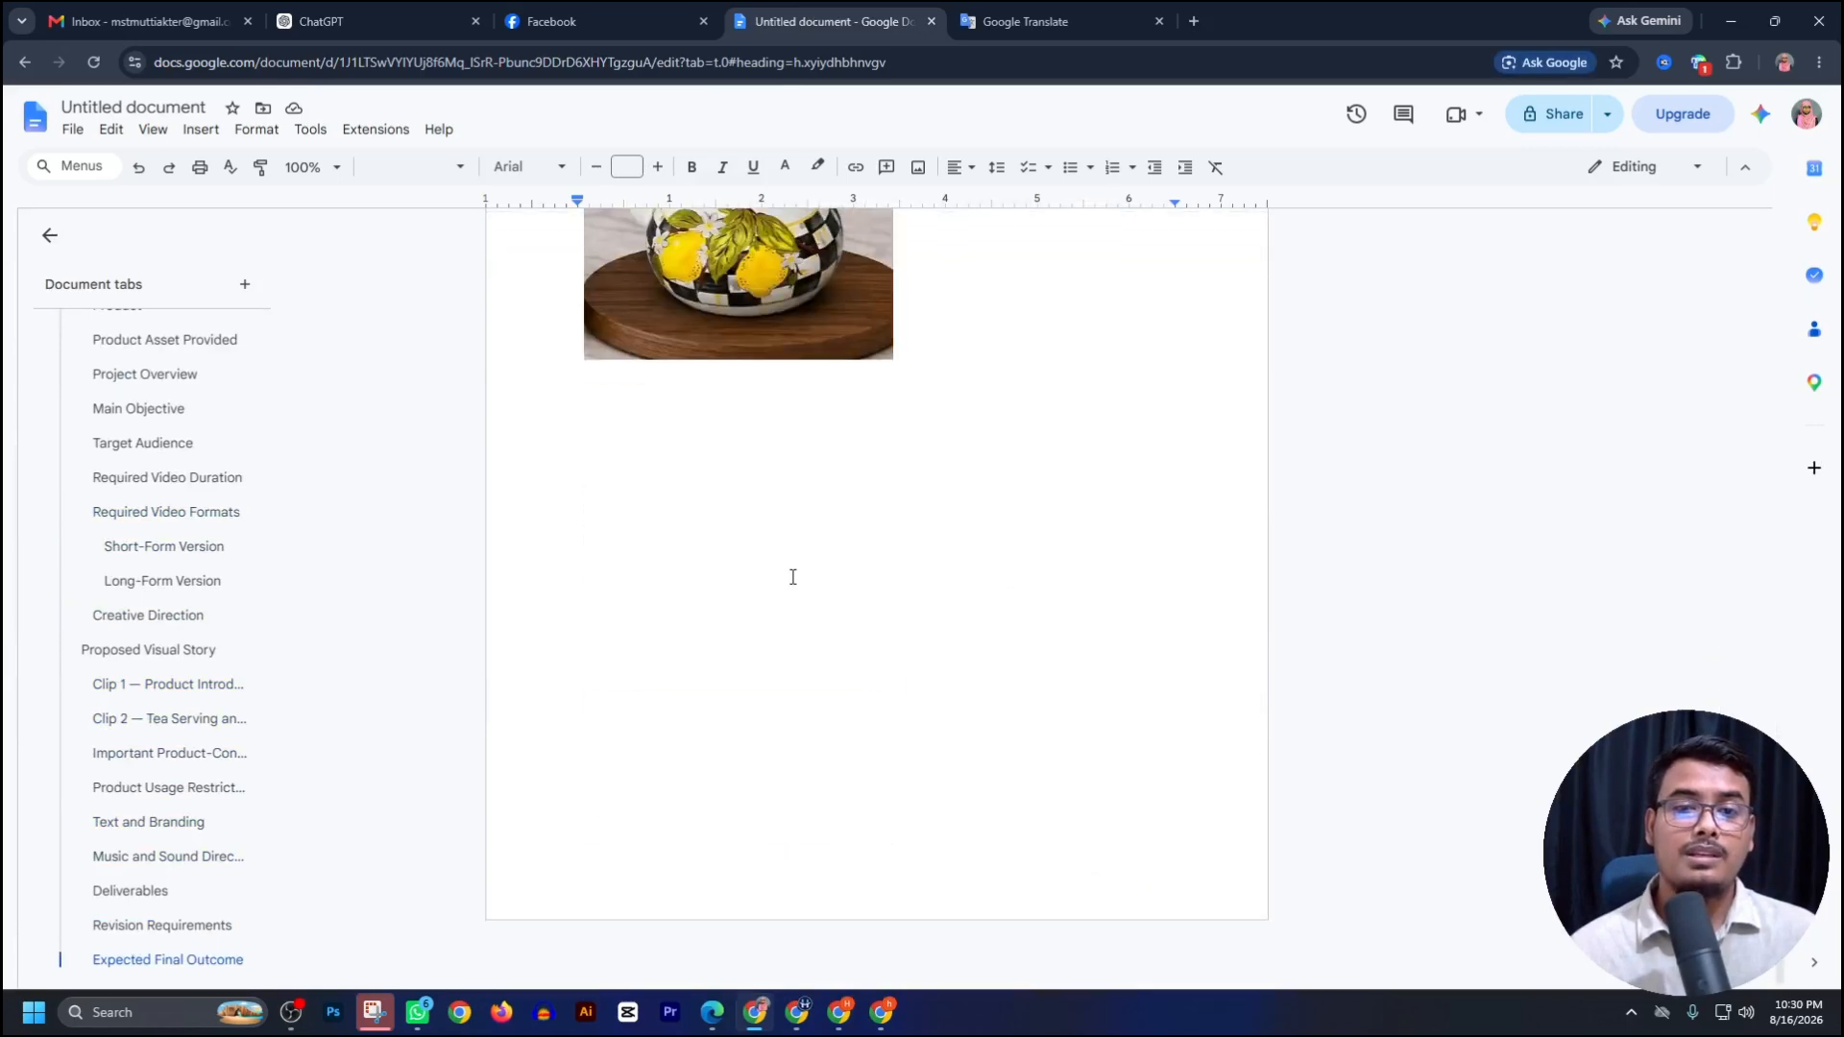
pyautogui.scroll(3, 792, 576)
pyautogui.click(793, 577)
pyautogui.click(1030, 555)
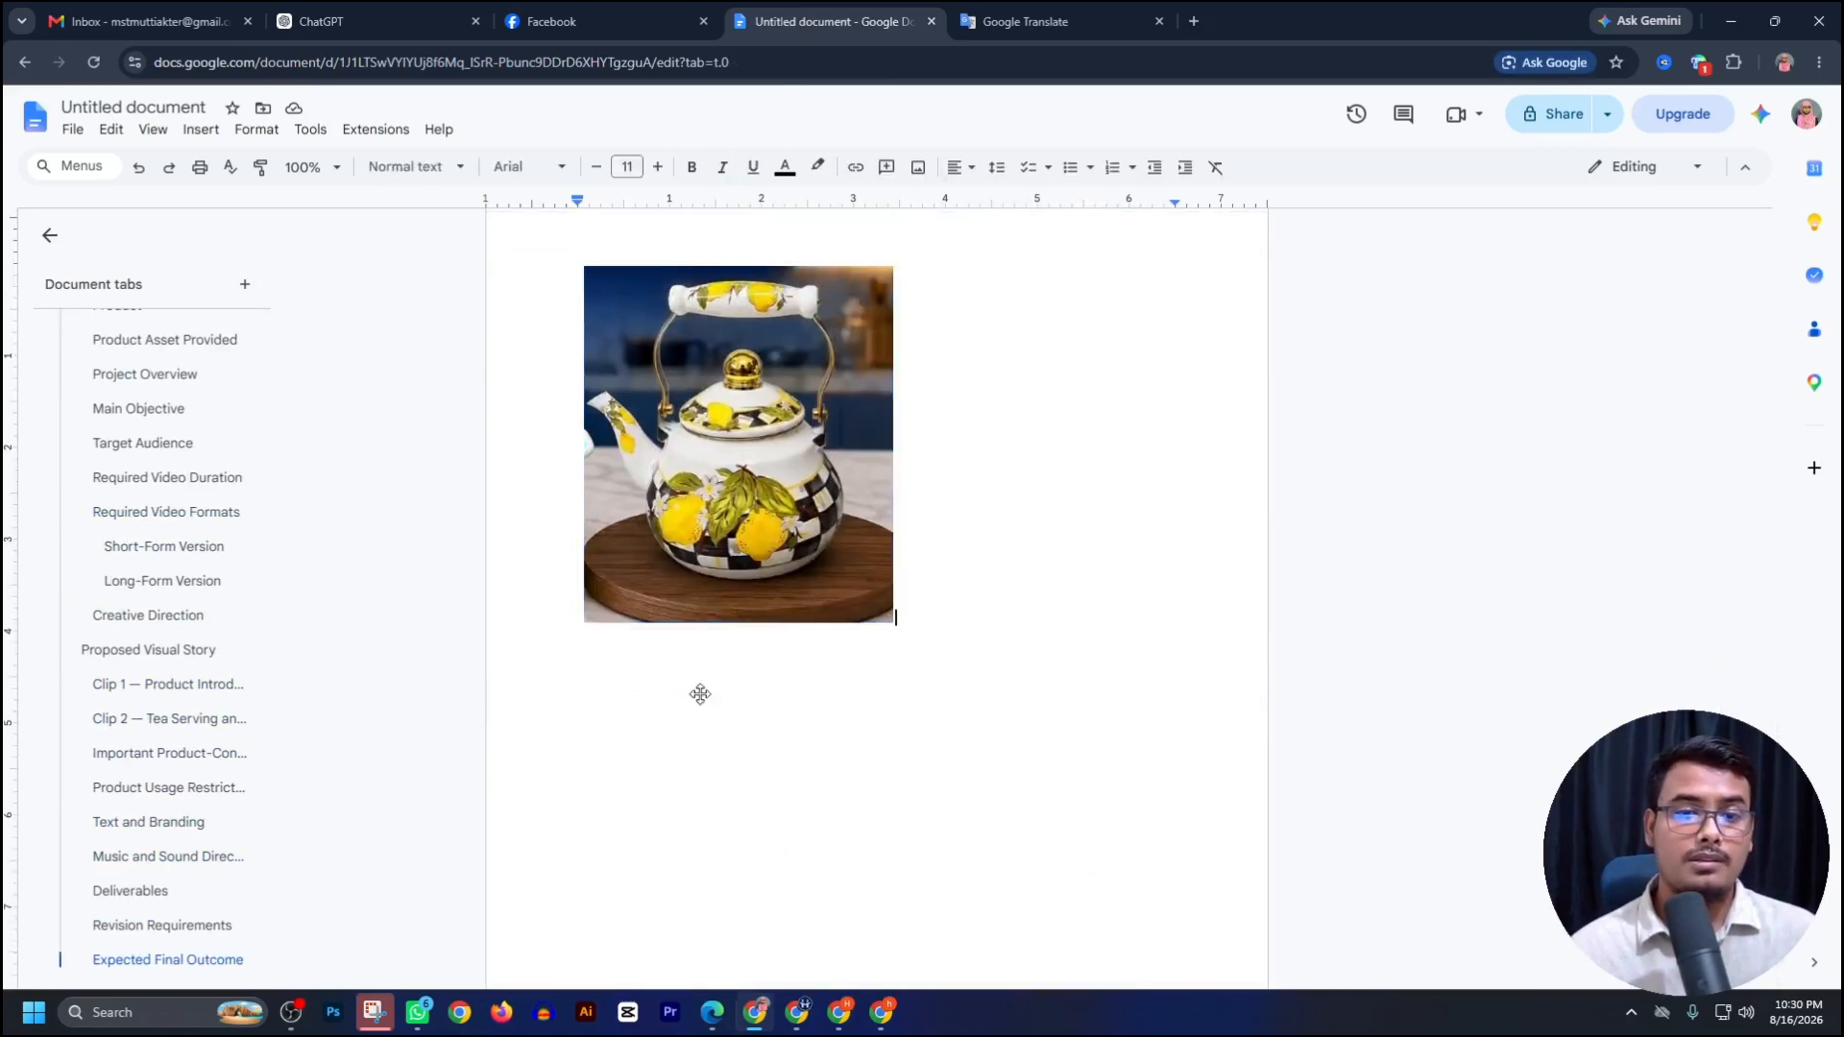
pyautogui.click(374, 1011)
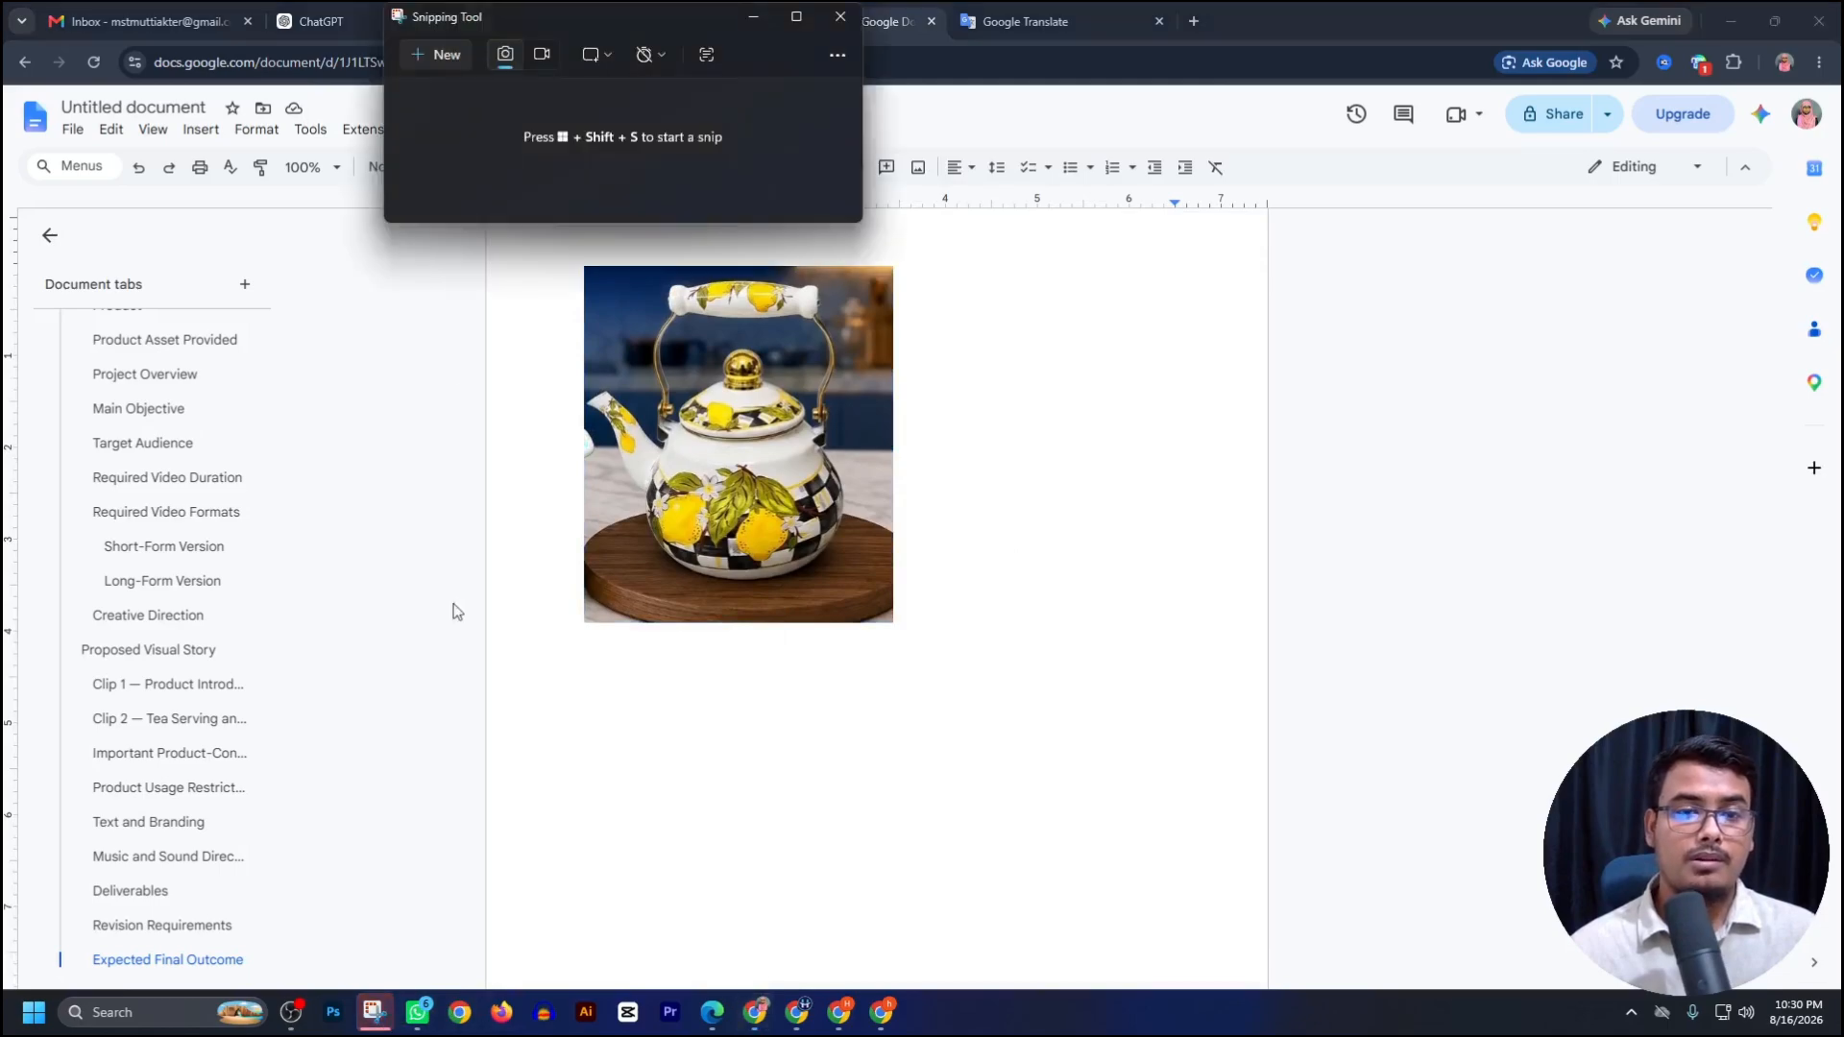
pyautogui.click(423, 55)
pyautogui.moveTo(586, 268); pyautogui.dragTo(892, 621)
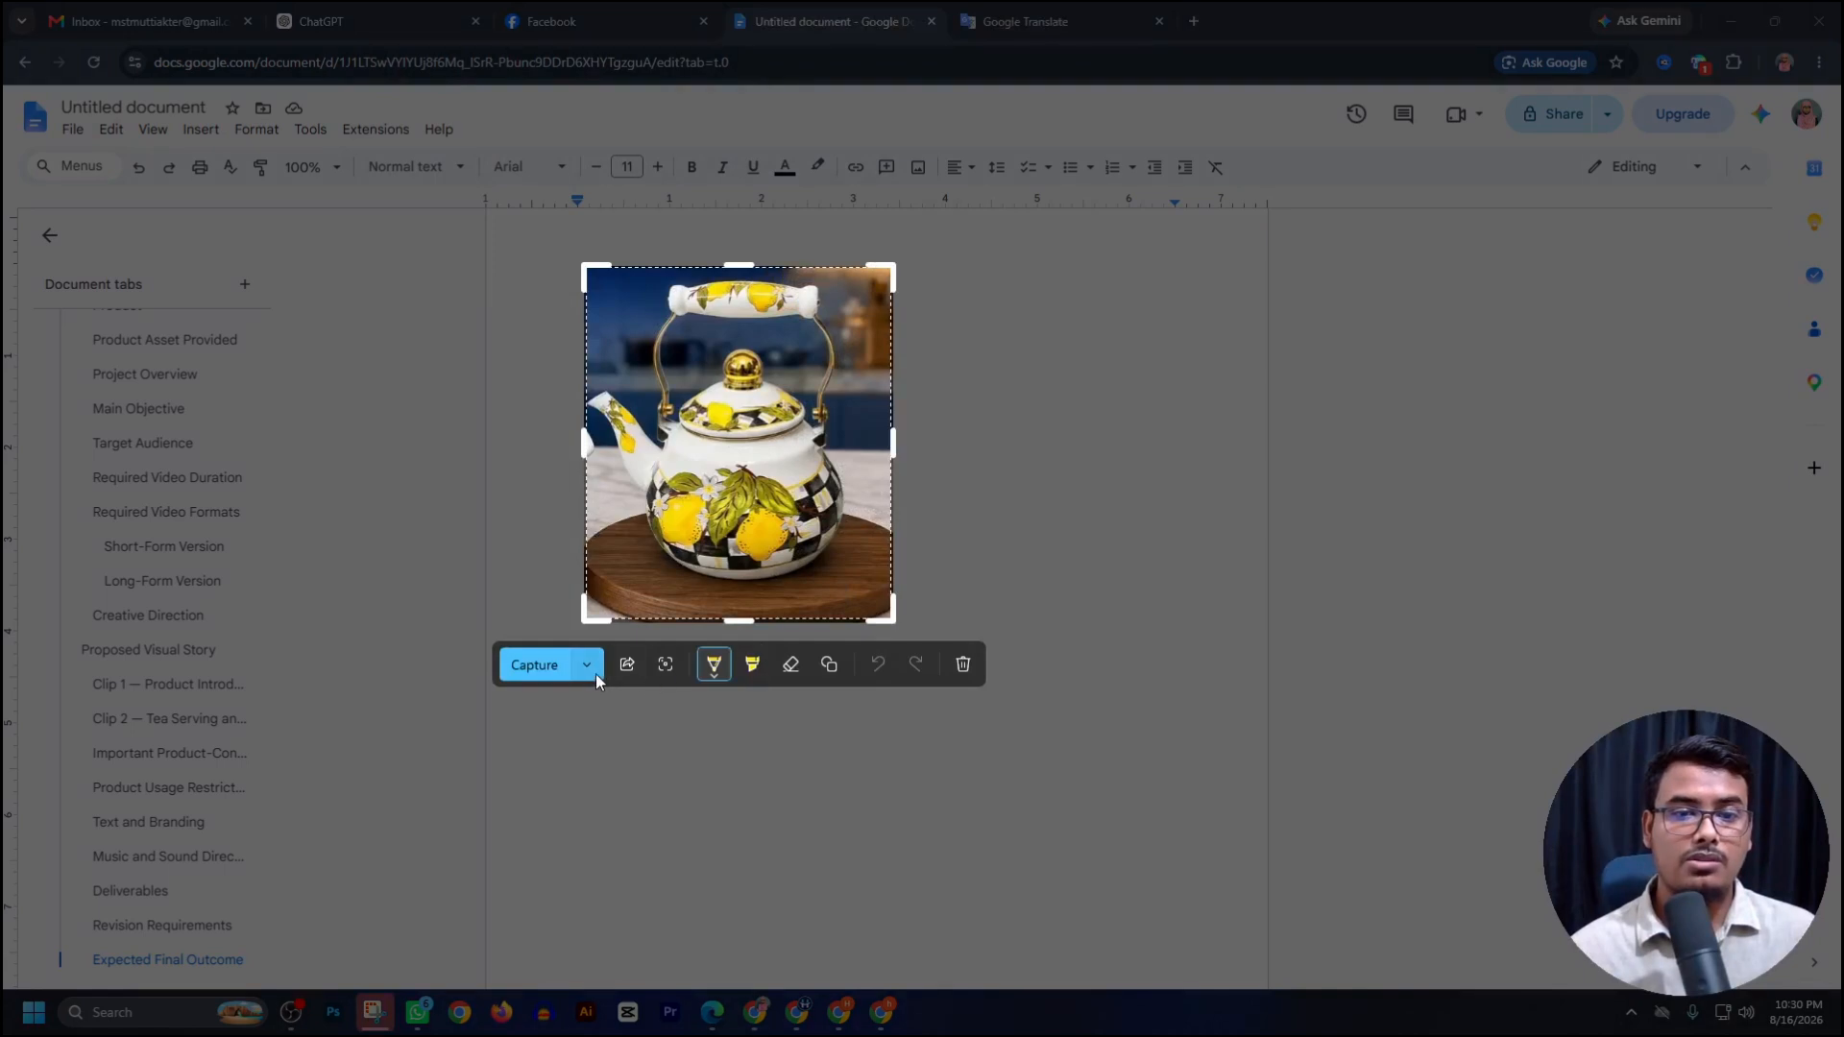
pyautogui.click(587, 665)
pyautogui.click(535, 782)
# Back in ChatGPT, attach the captured kettle picture to the prompt and send it.
pyautogui.click(321, 21)
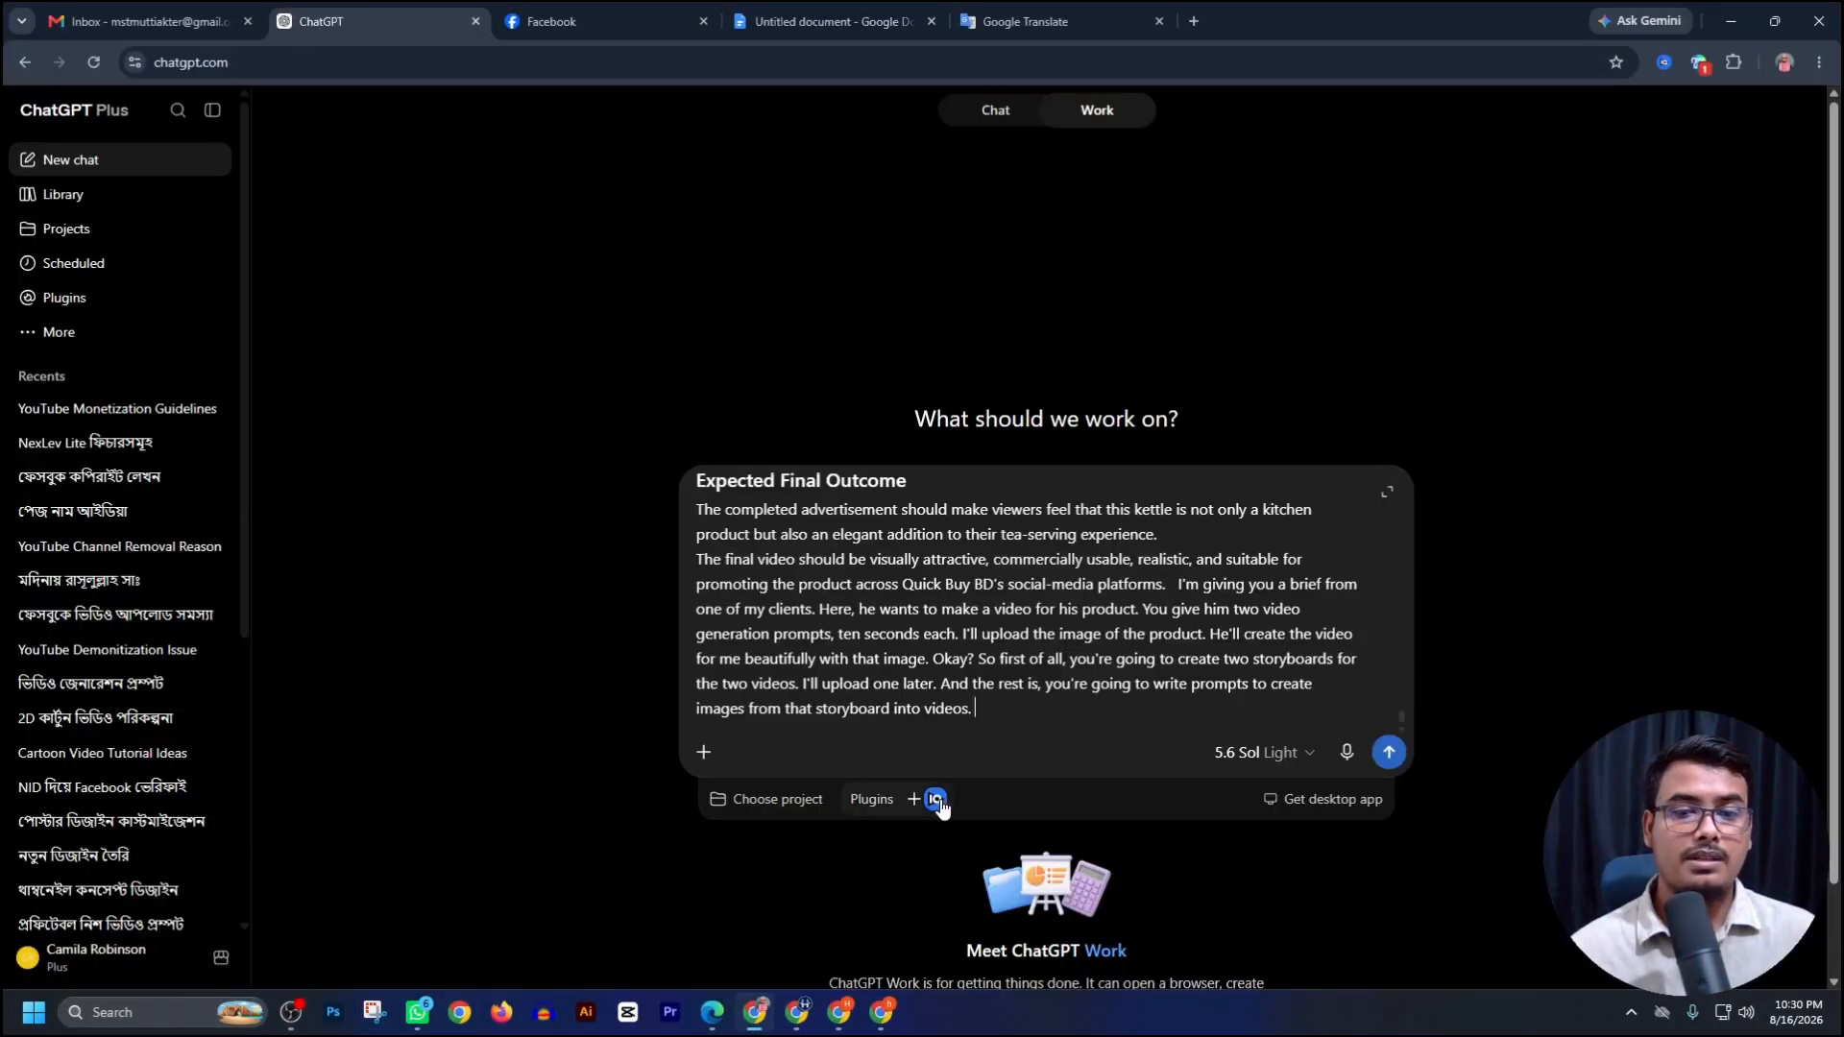
pyautogui.hotkey('ctrl', 'v')
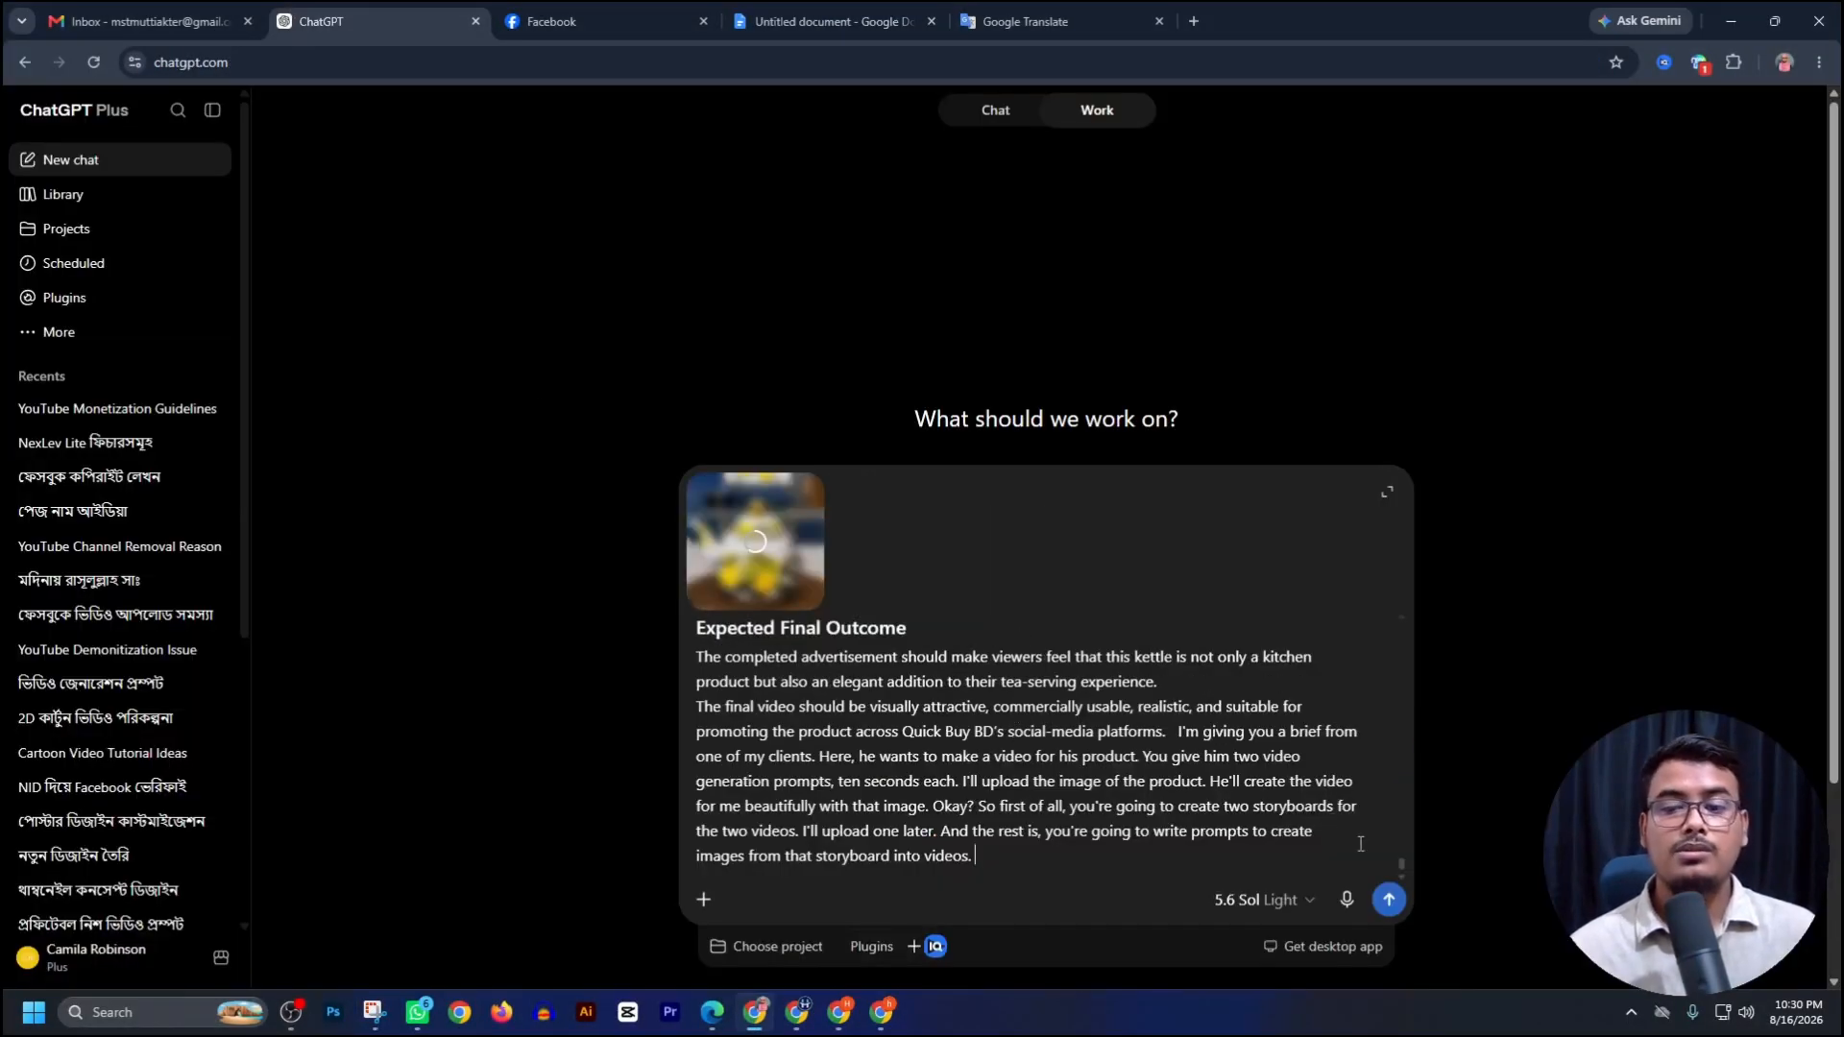
pyautogui.click(1389, 899)
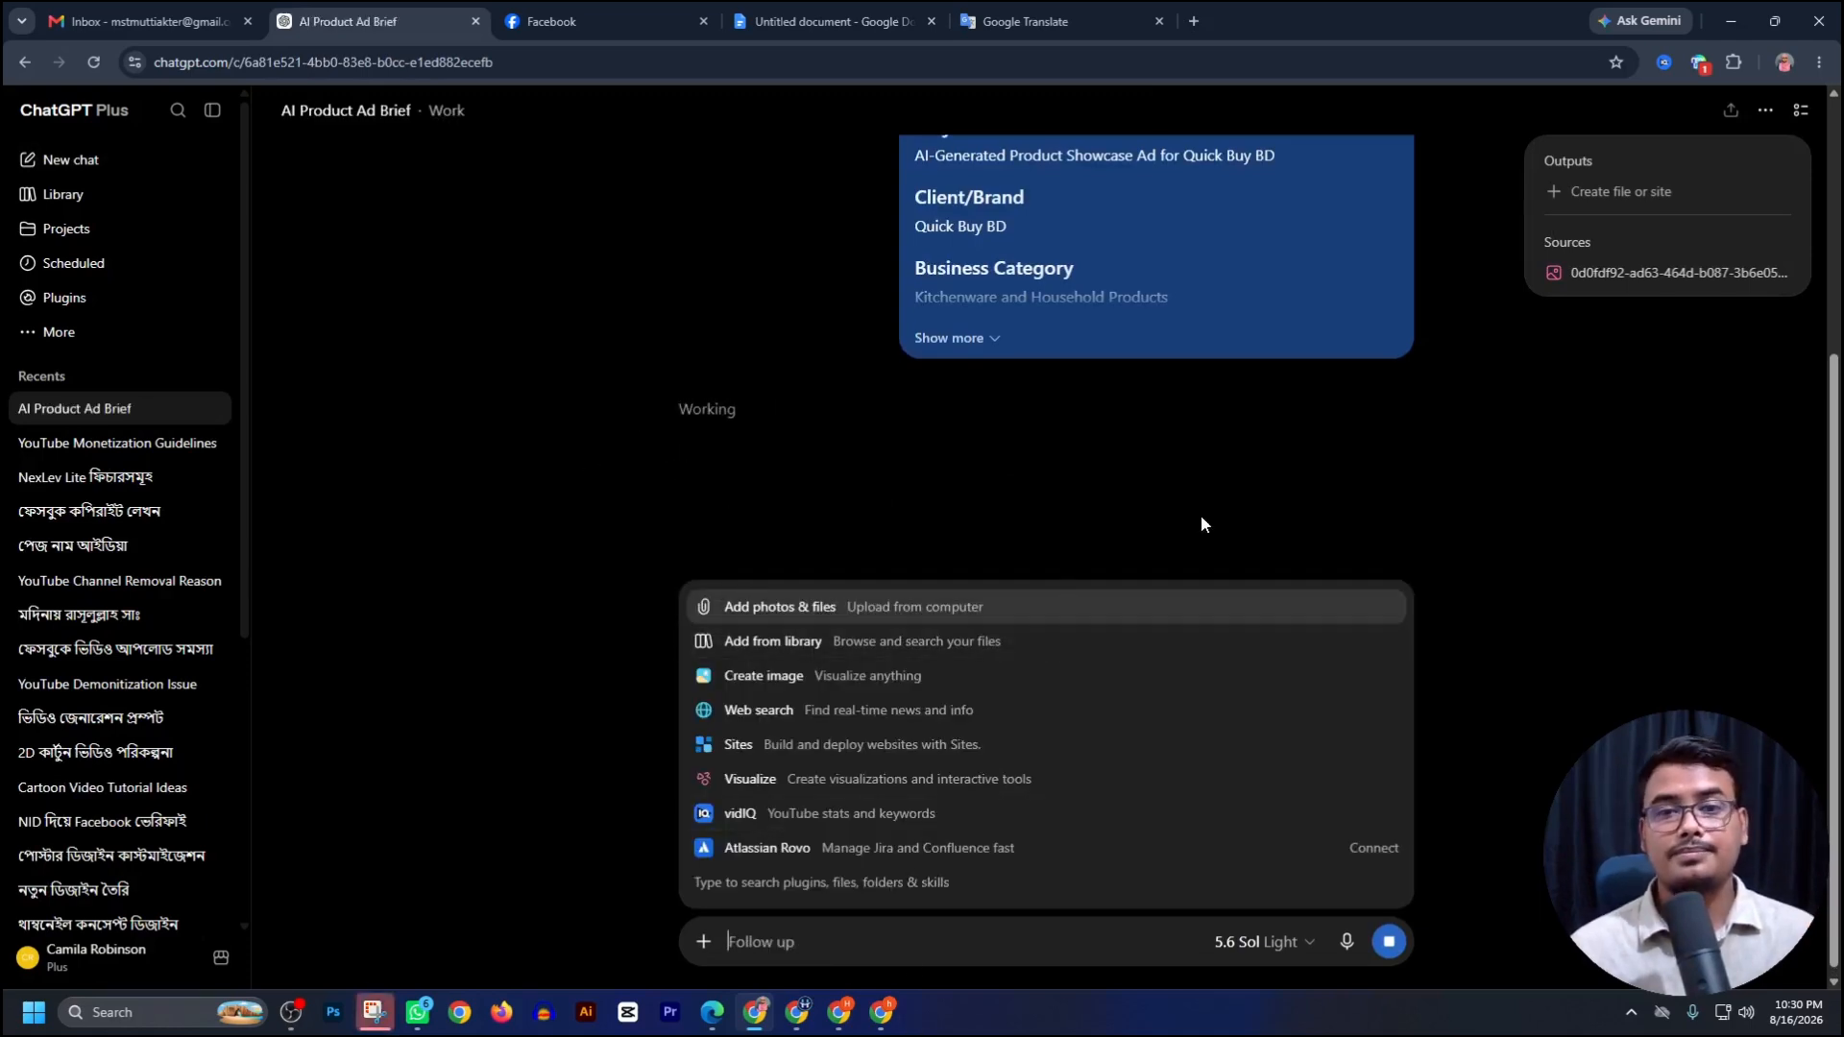
# Save the kettle picture from the sent message to the Desktop as a PNG image.
pyautogui.rightClick(1276, 317)
pyautogui.click(1342, 372)
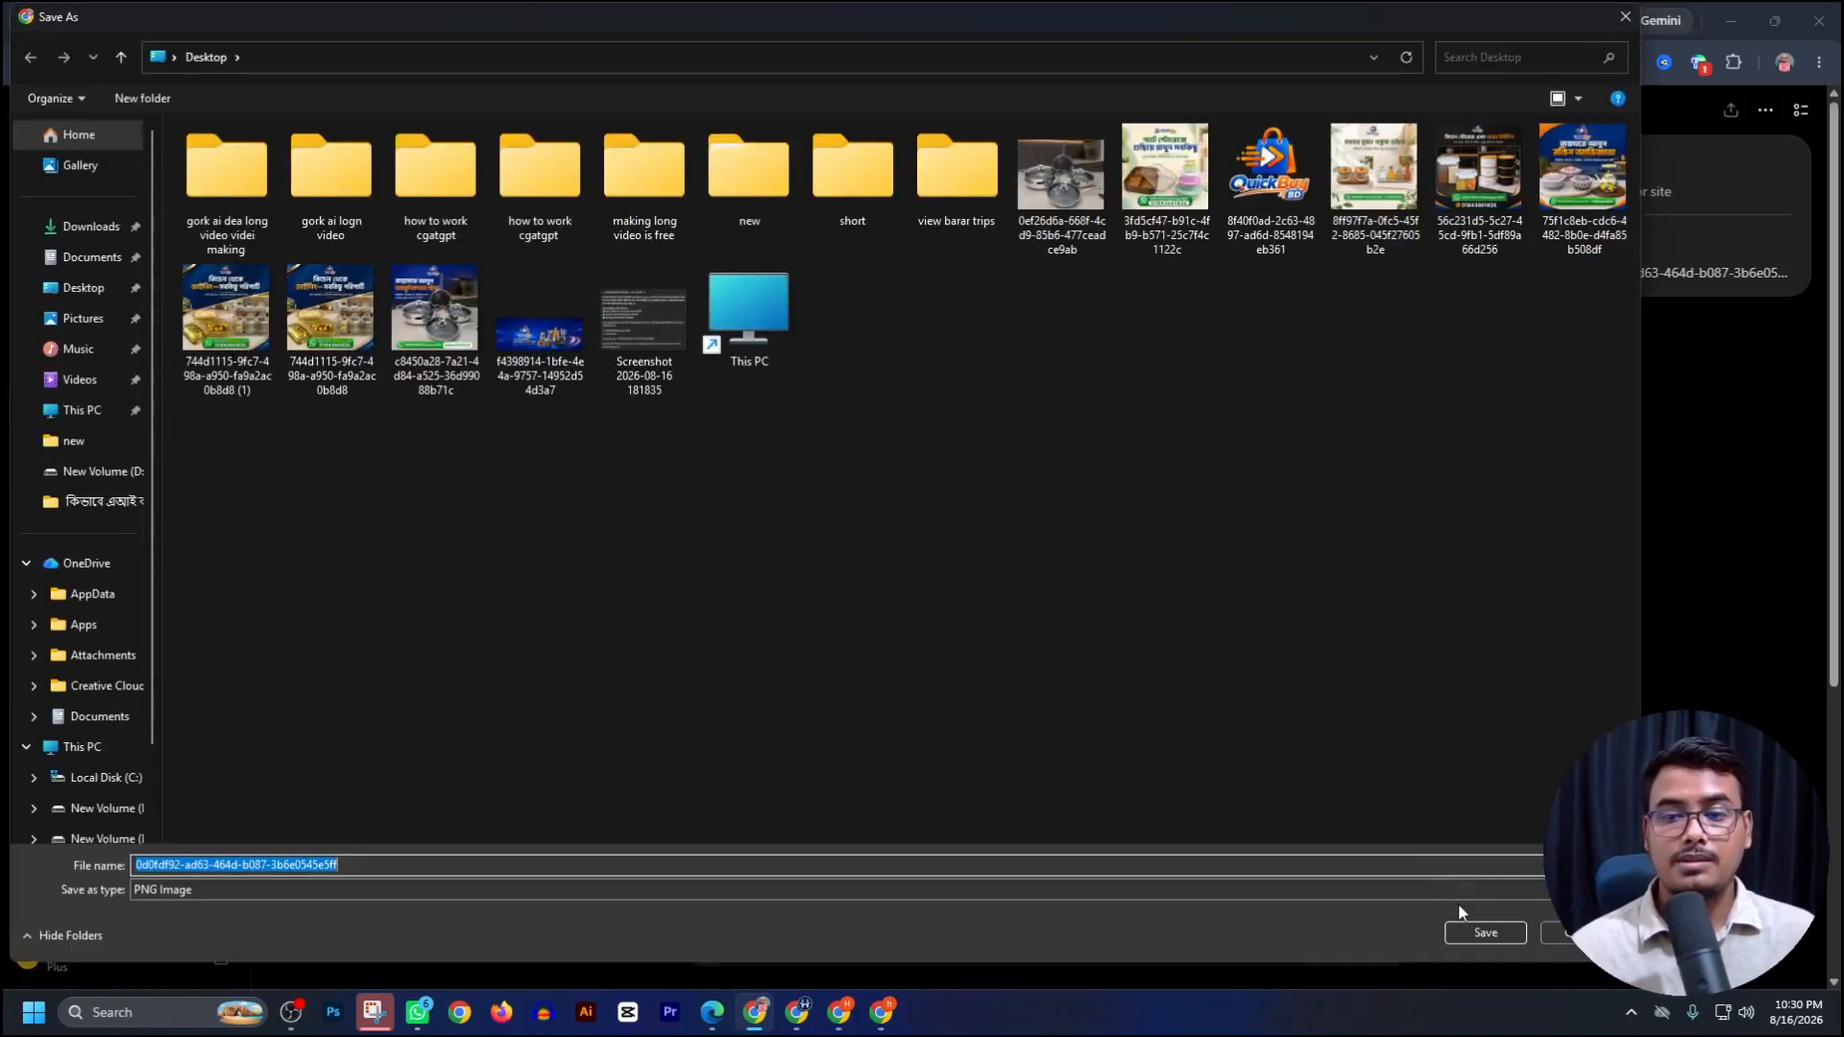
pyautogui.click(1465, 931)
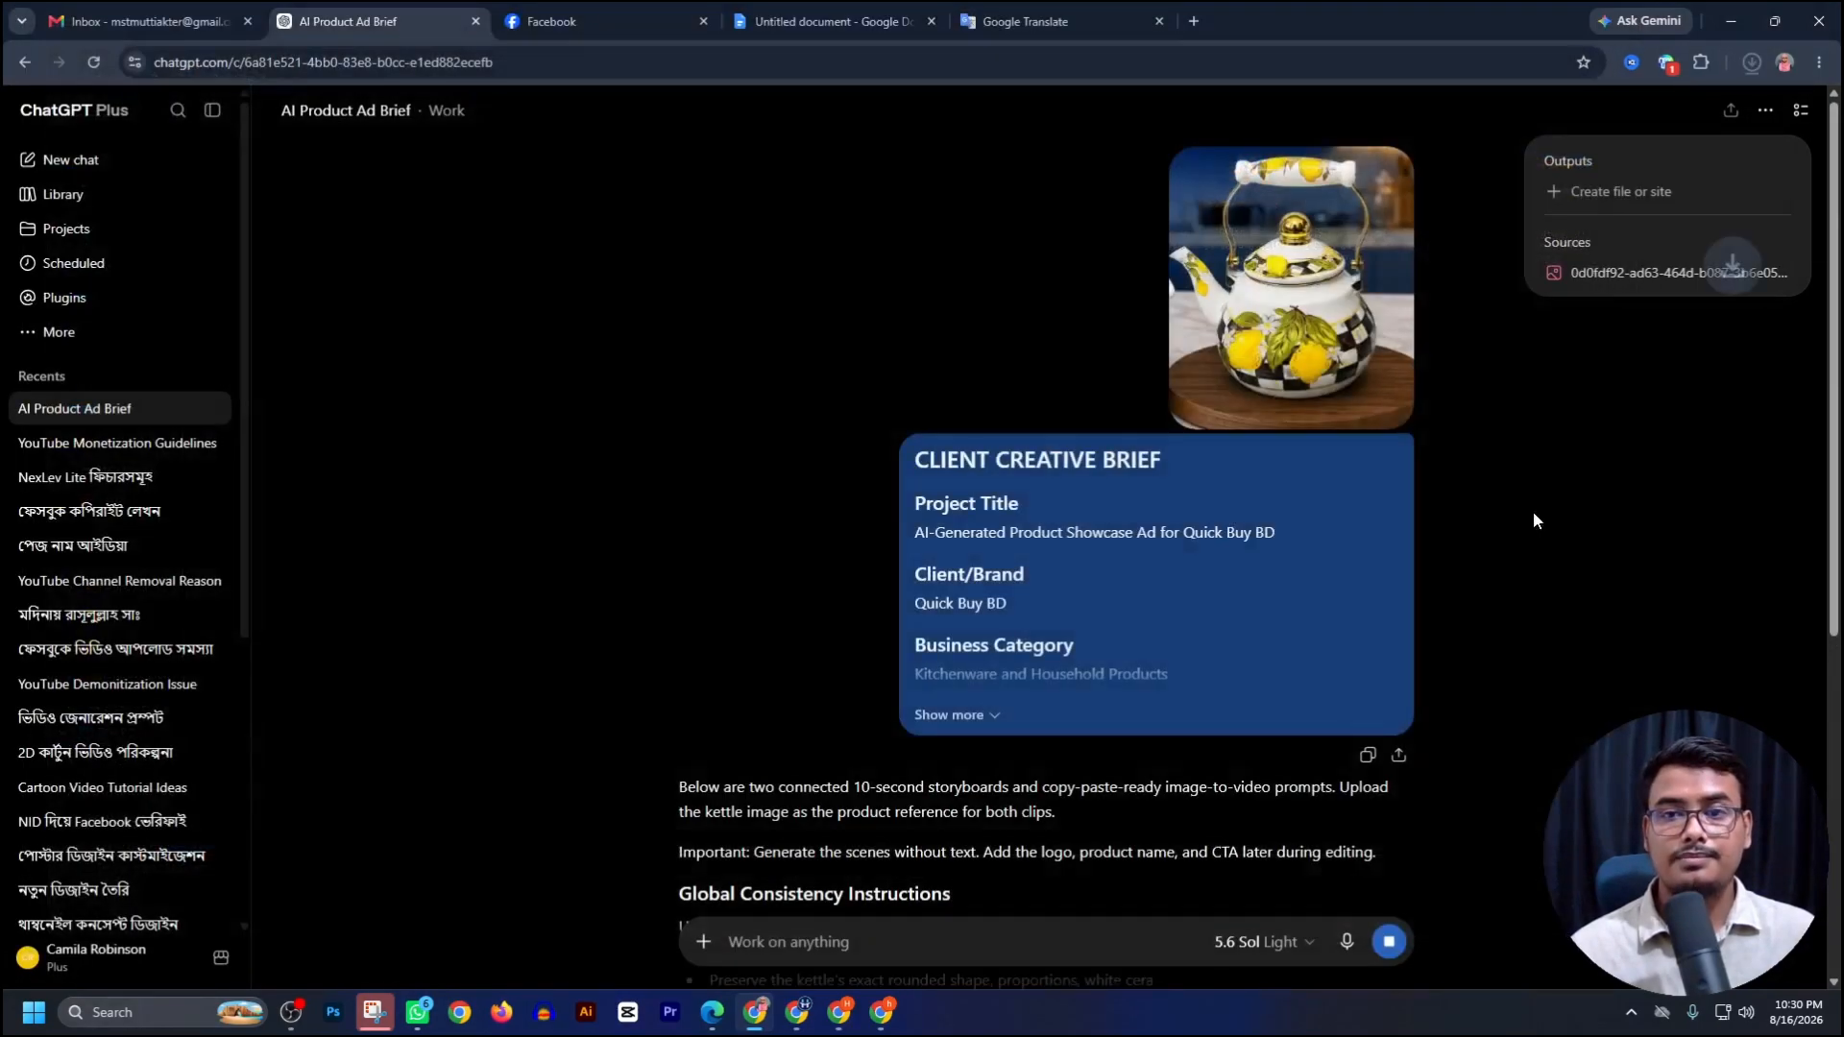
# Review the reply's global consistency instructions, Storyboard 1, Image-to-Video Prompt 1 and Storyboard 2.
pyautogui.scroll(-5, 1127, 561)
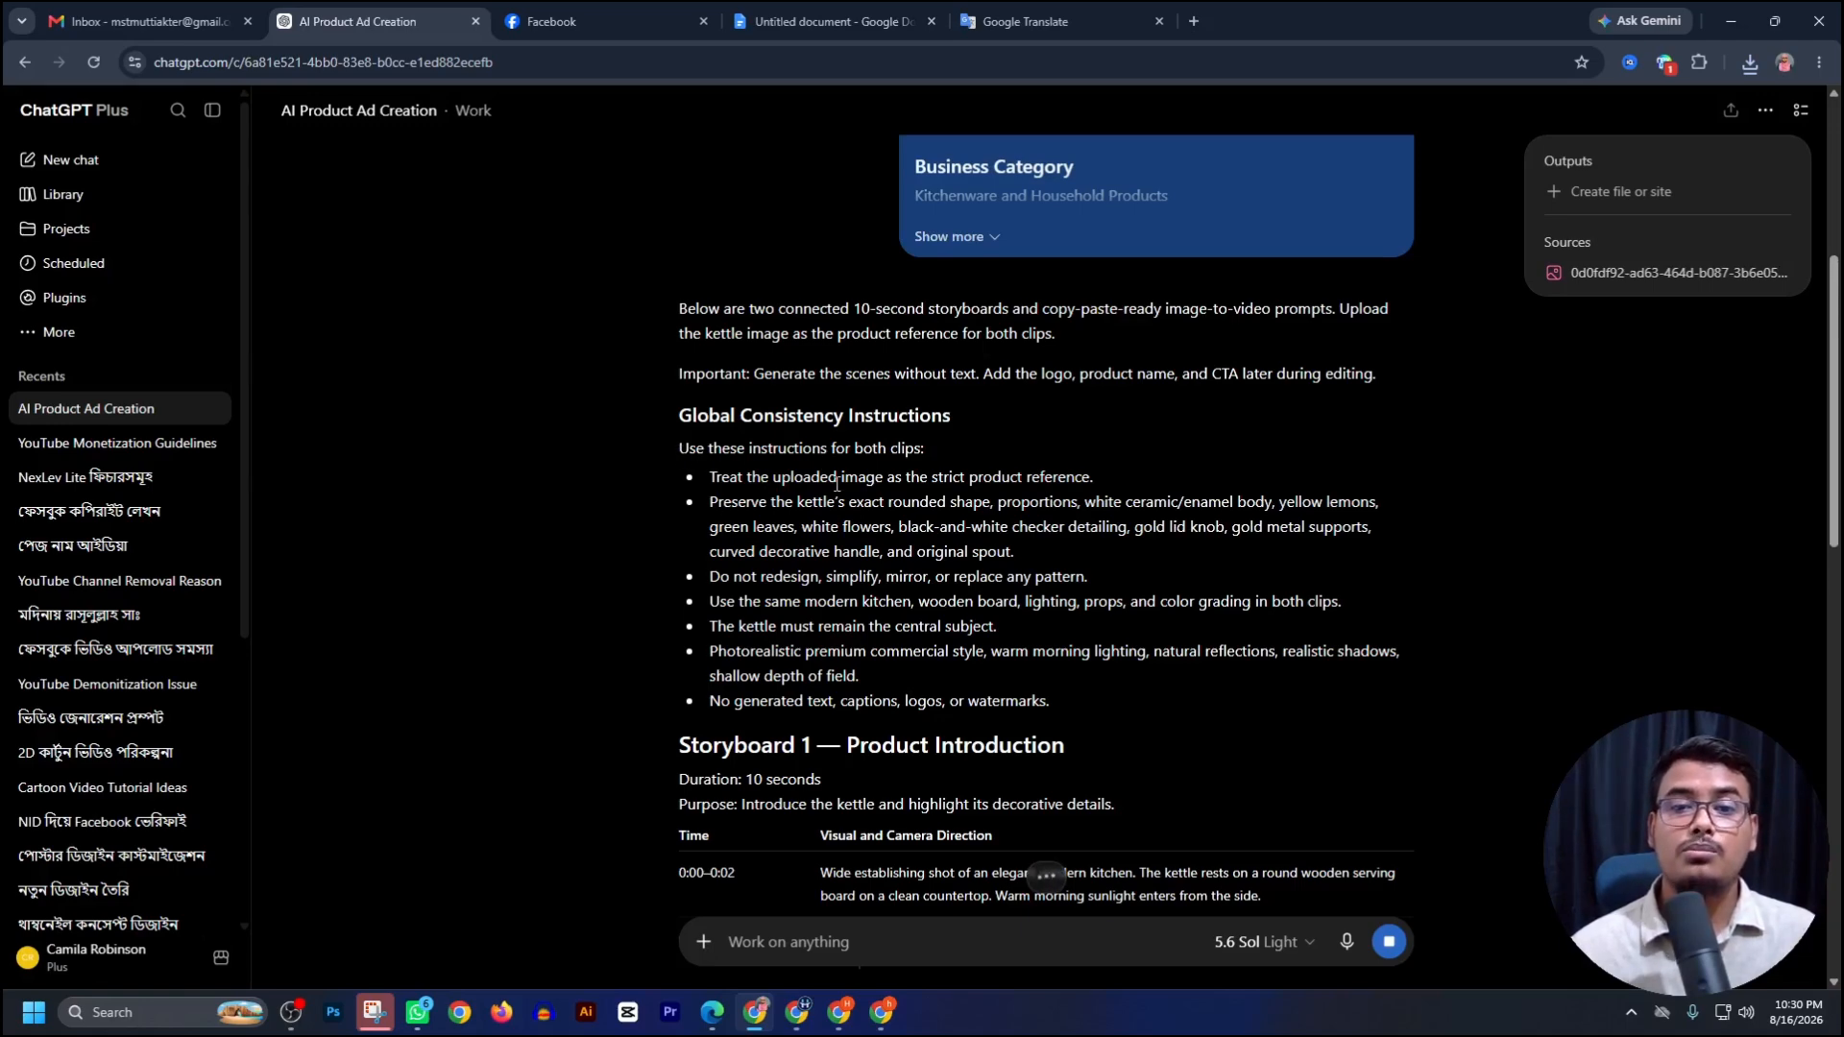
pyautogui.scroll(-4, 756, 509)
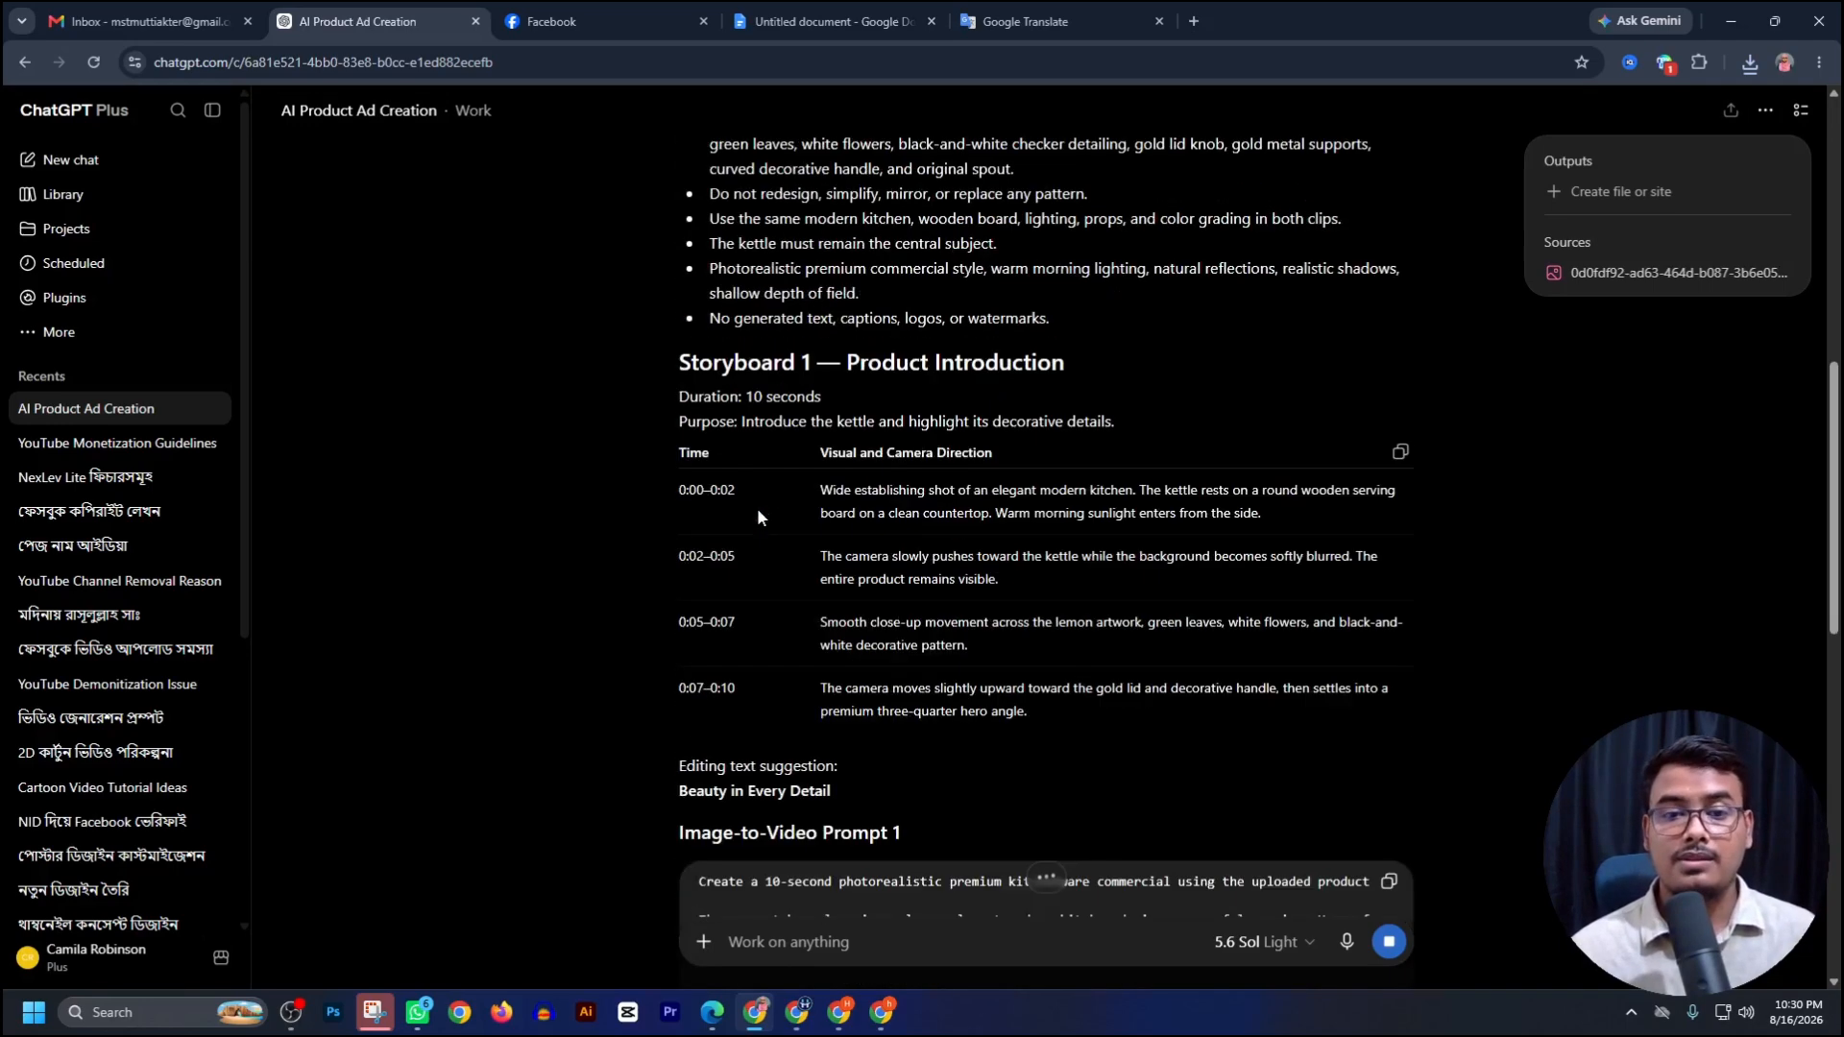
pyautogui.scroll(-5, 790, 607)
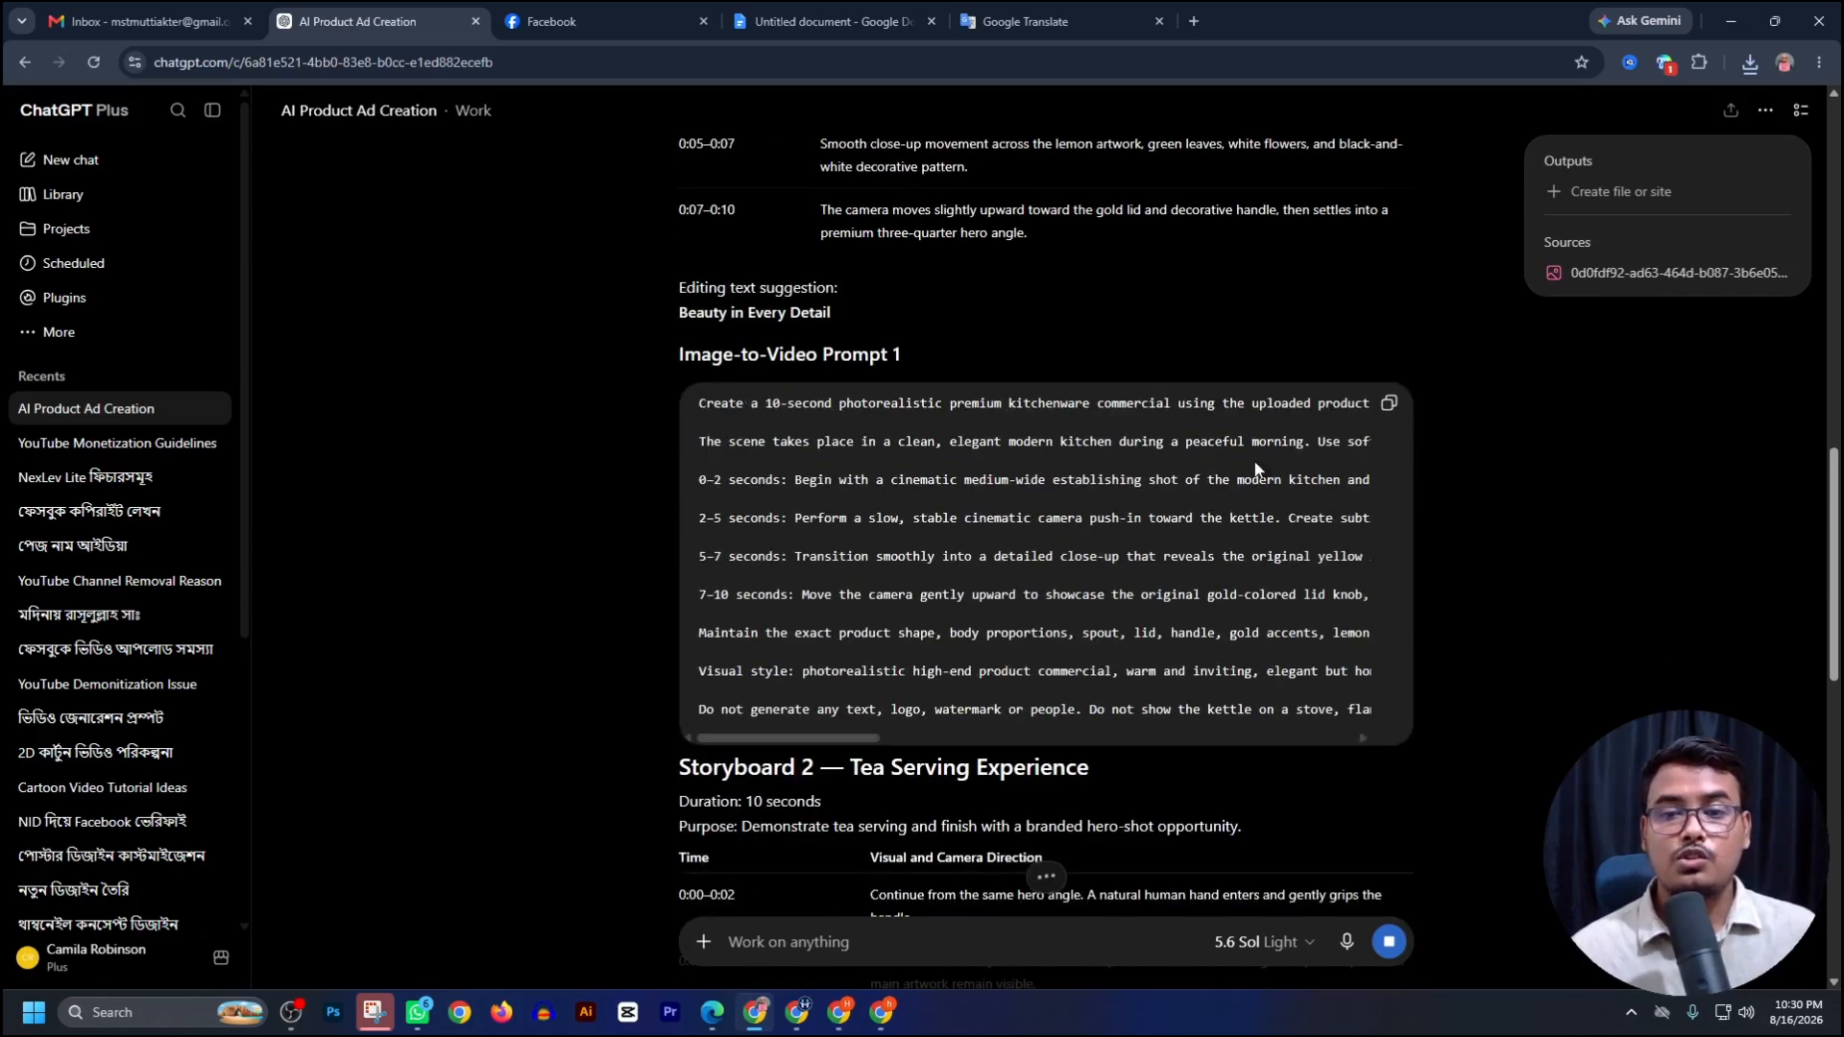
pyautogui.scroll(-5, 1073, 526)
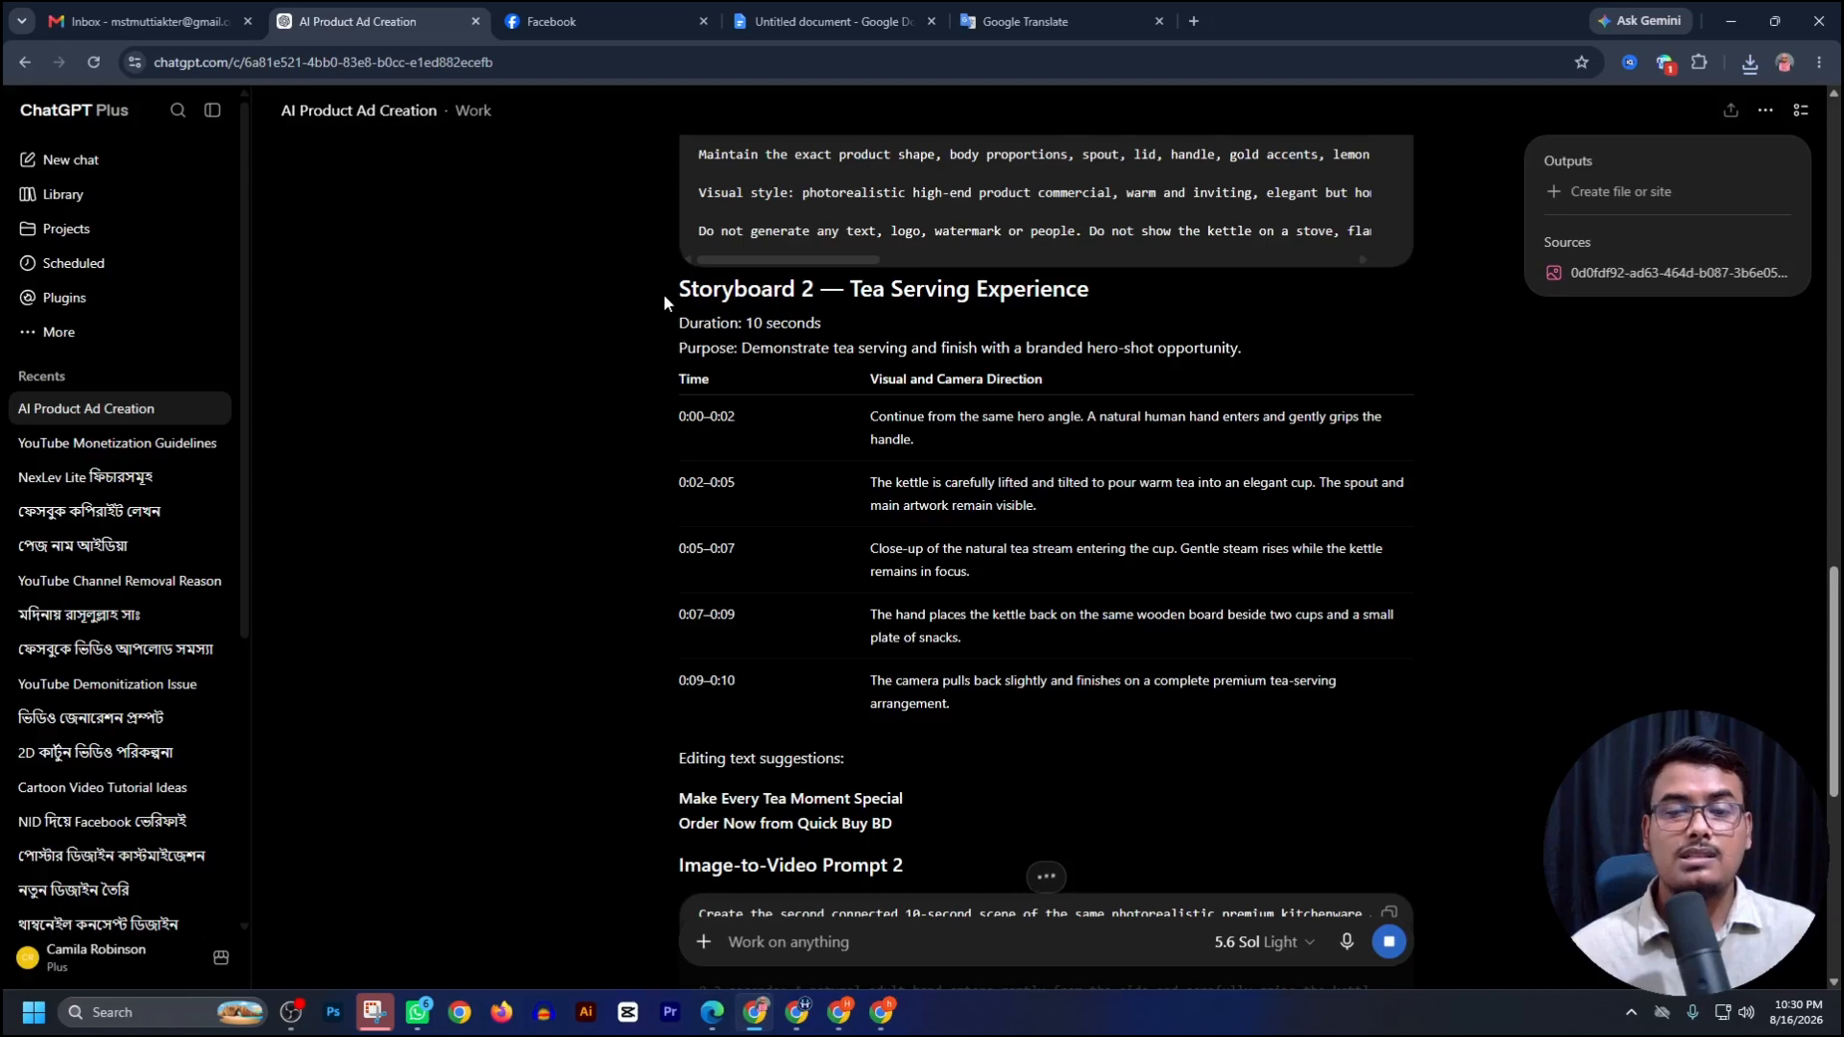
# Review the reply's Tea Serving Experience storyboard, Image-to-Video Prompt 2, negative prompt and format instructions.
pyautogui.moveTo(674, 290); pyautogui.dragTo(1088, 292)
pyautogui.scroll(-5, 727, 486)
pyautogui.scroll(-2, 727, 486)
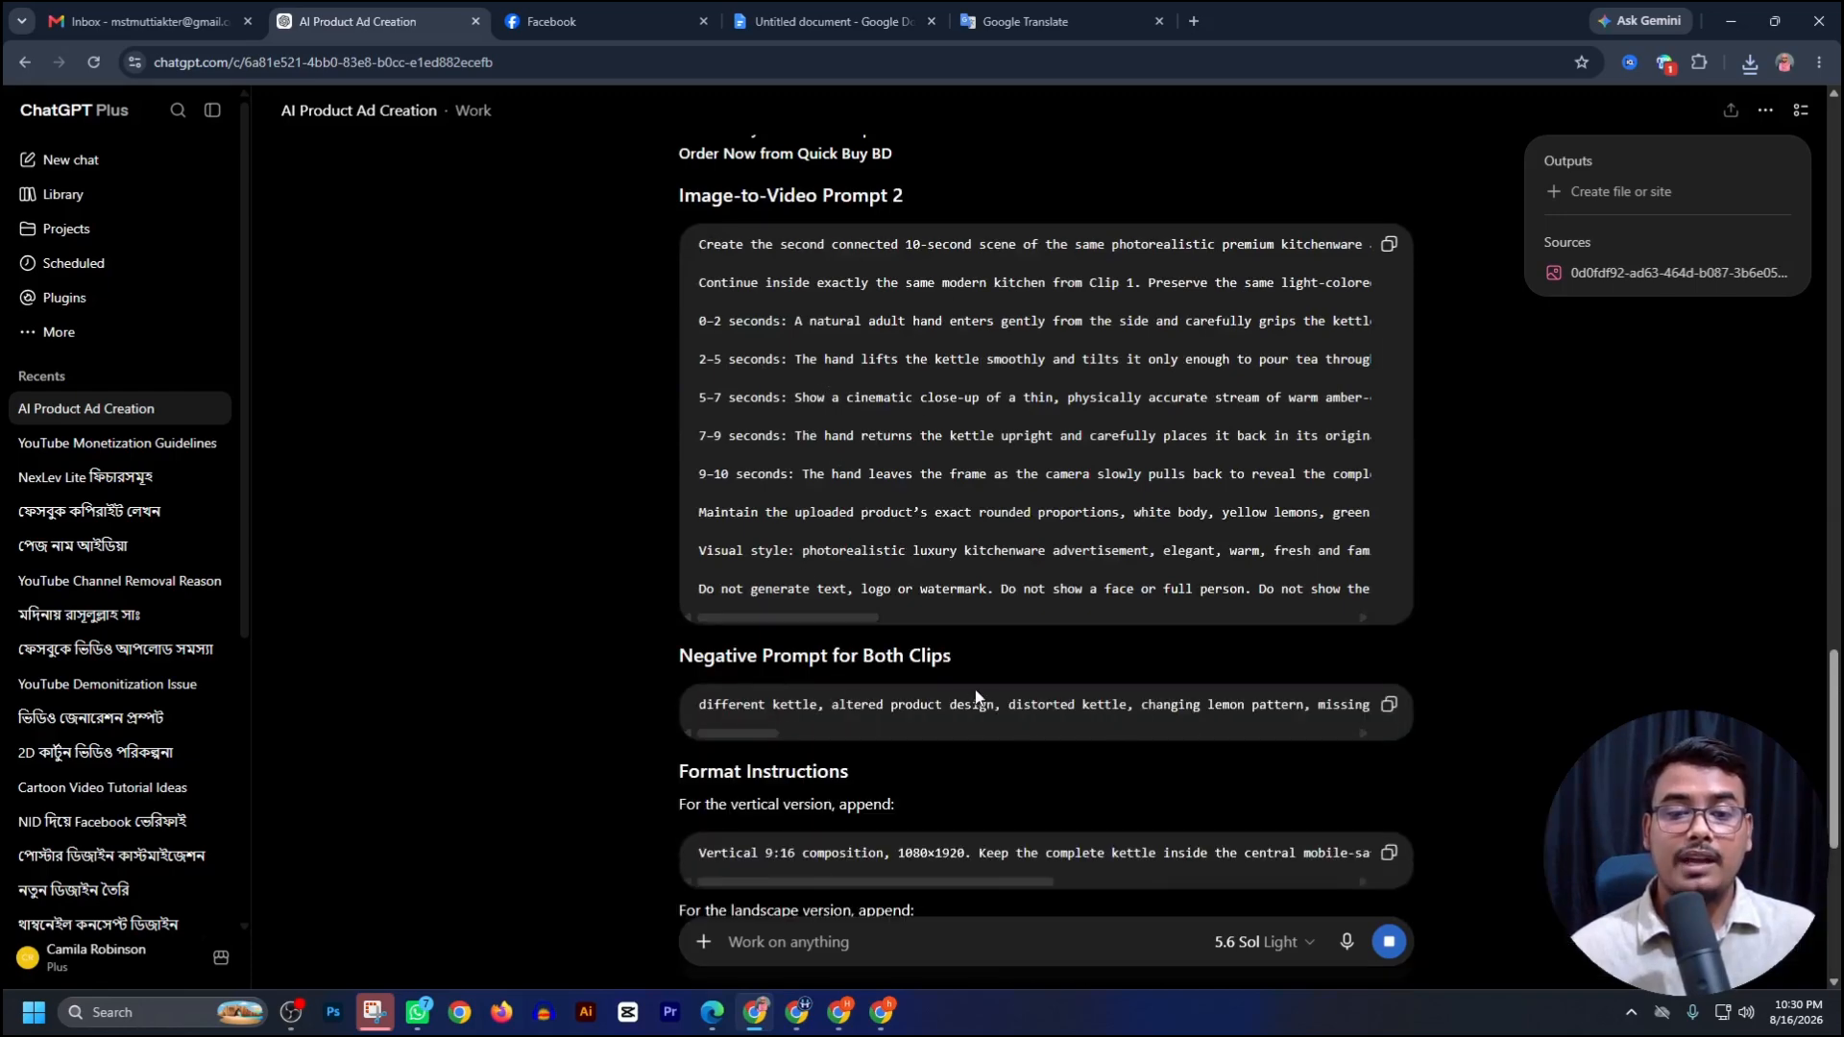
pyautogui.scroll(-3, 977, 686)
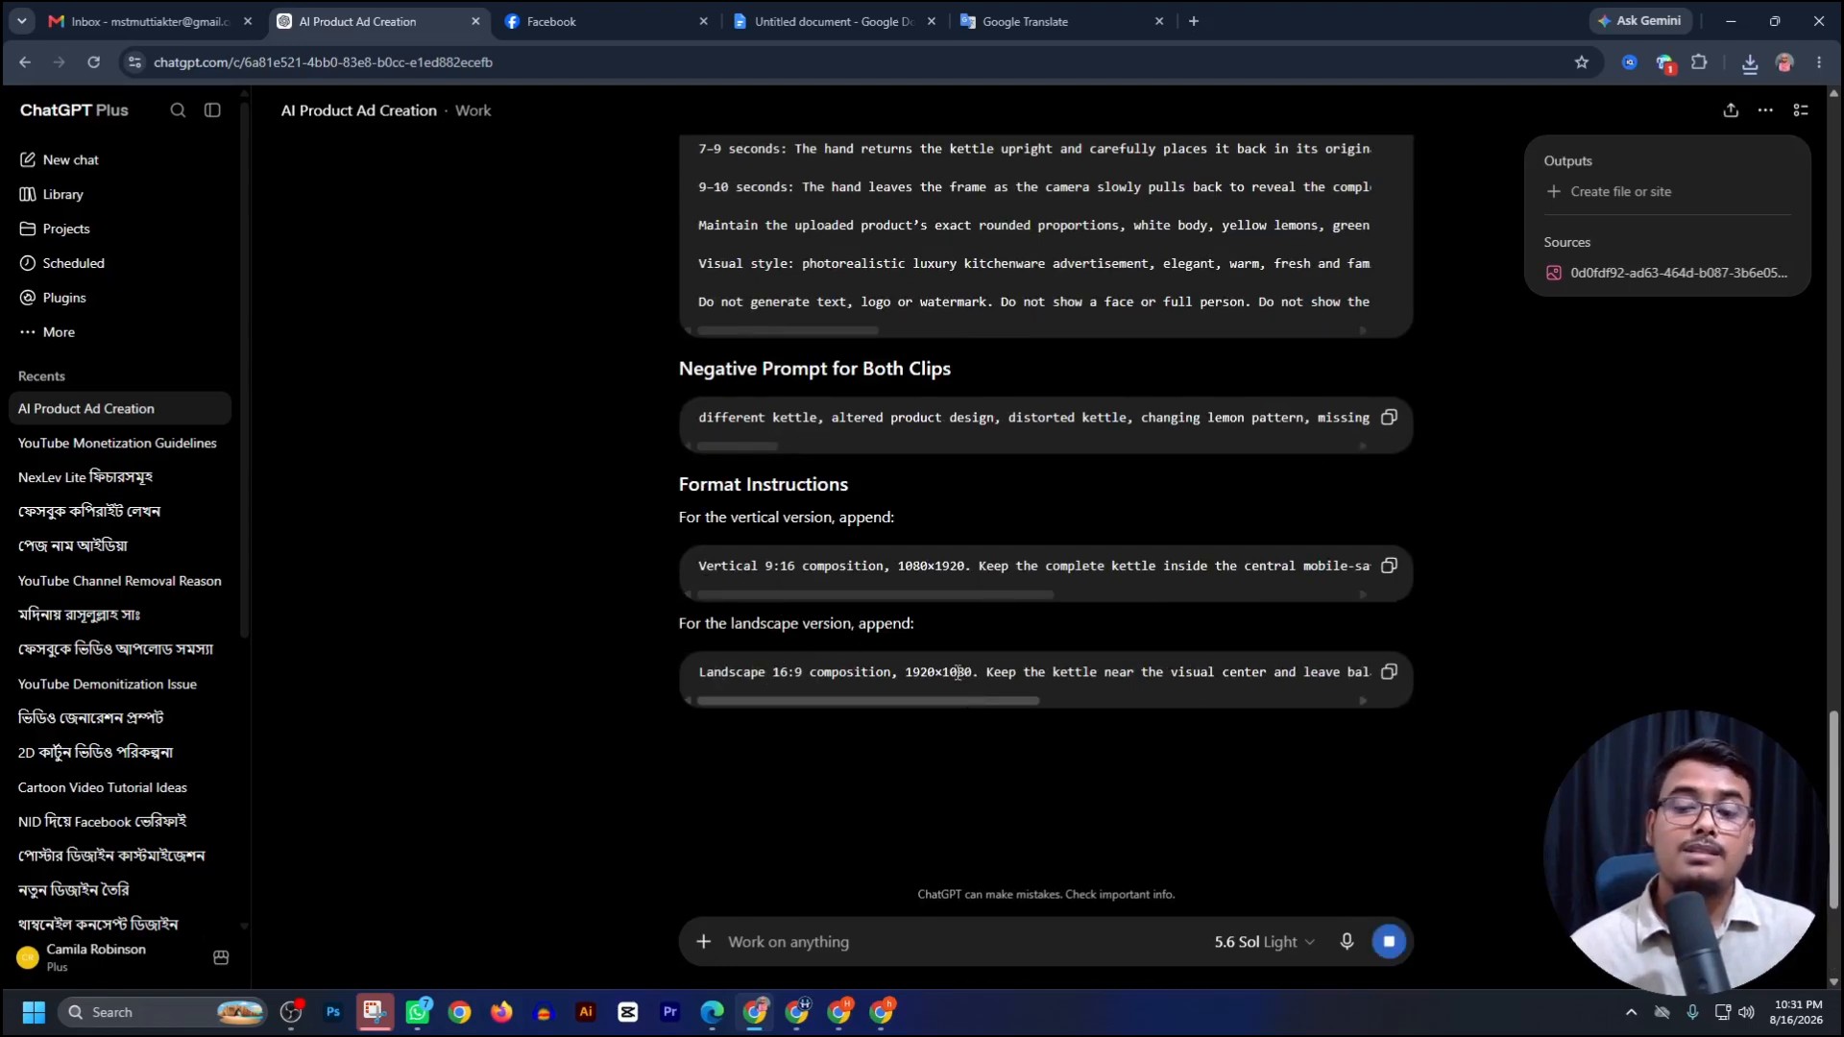
# Attach the kettle picture from the first message to a new prompt and send the request "i need two story board image".
pyautogui.scroll(14, 951, 672)
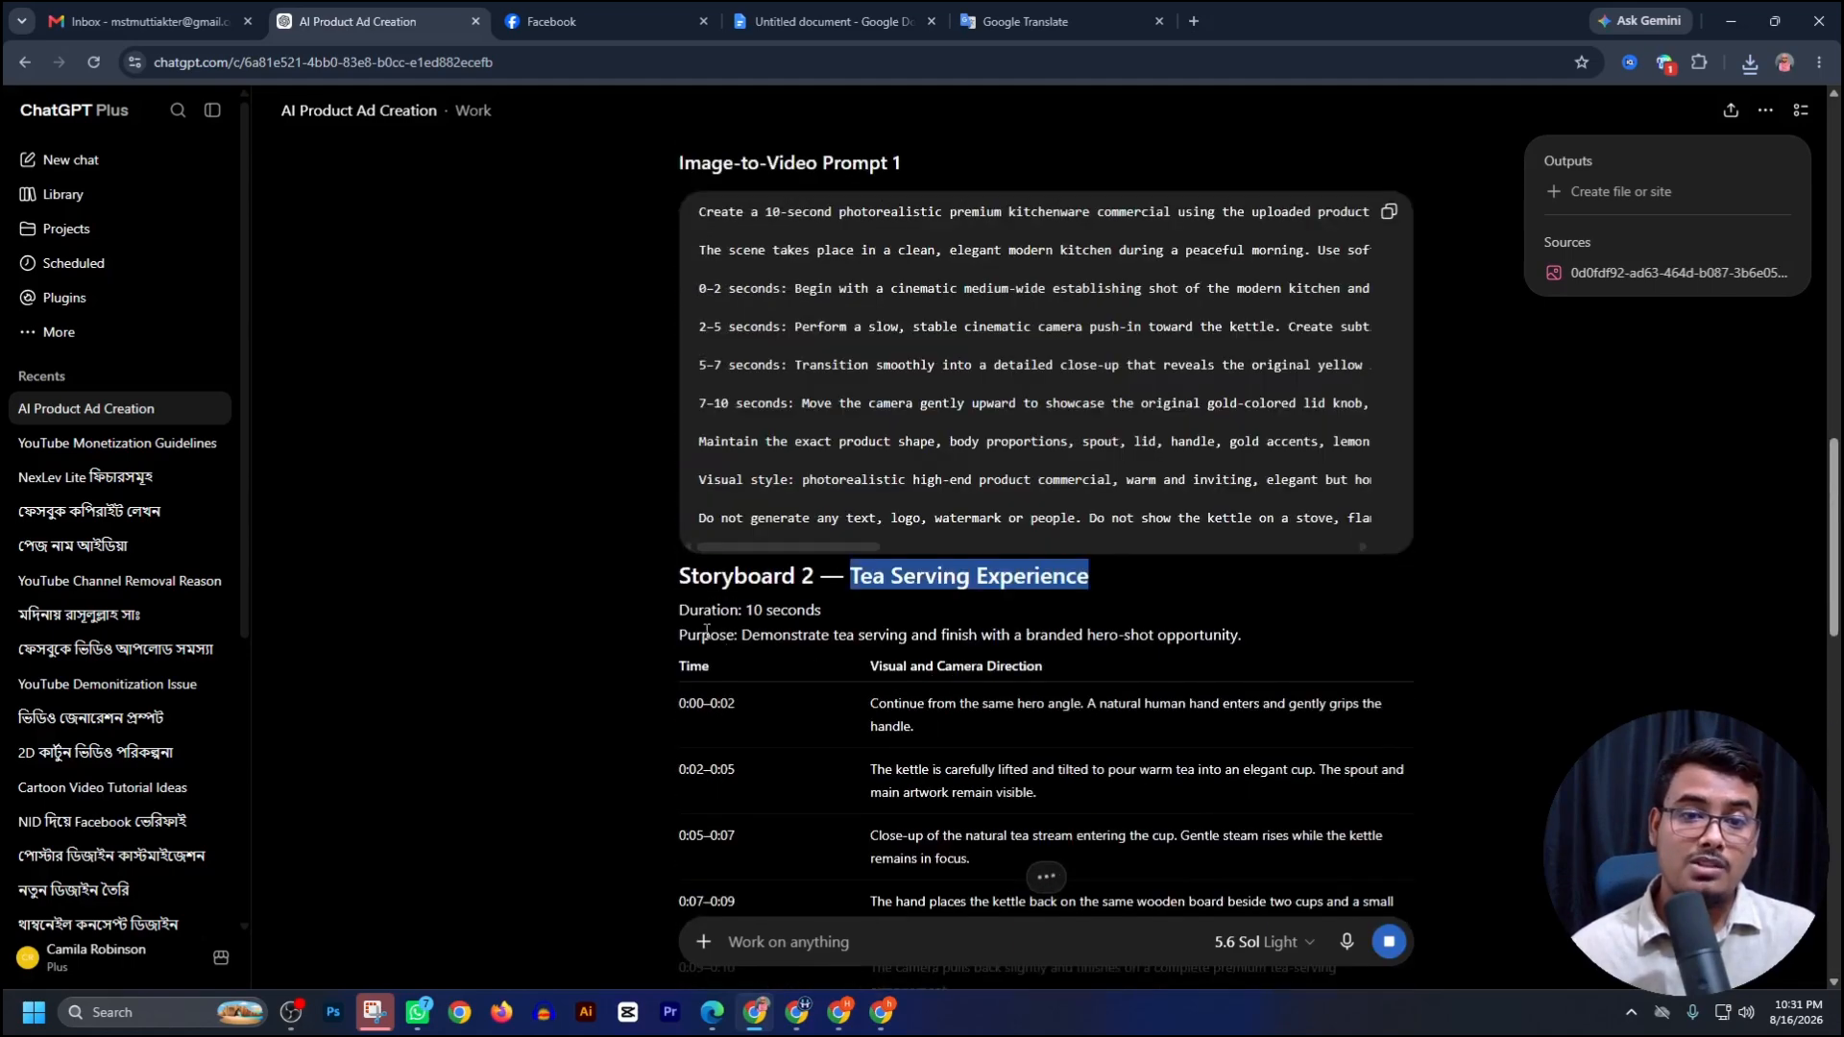
pyautogui.scroll(15, 958, 619)
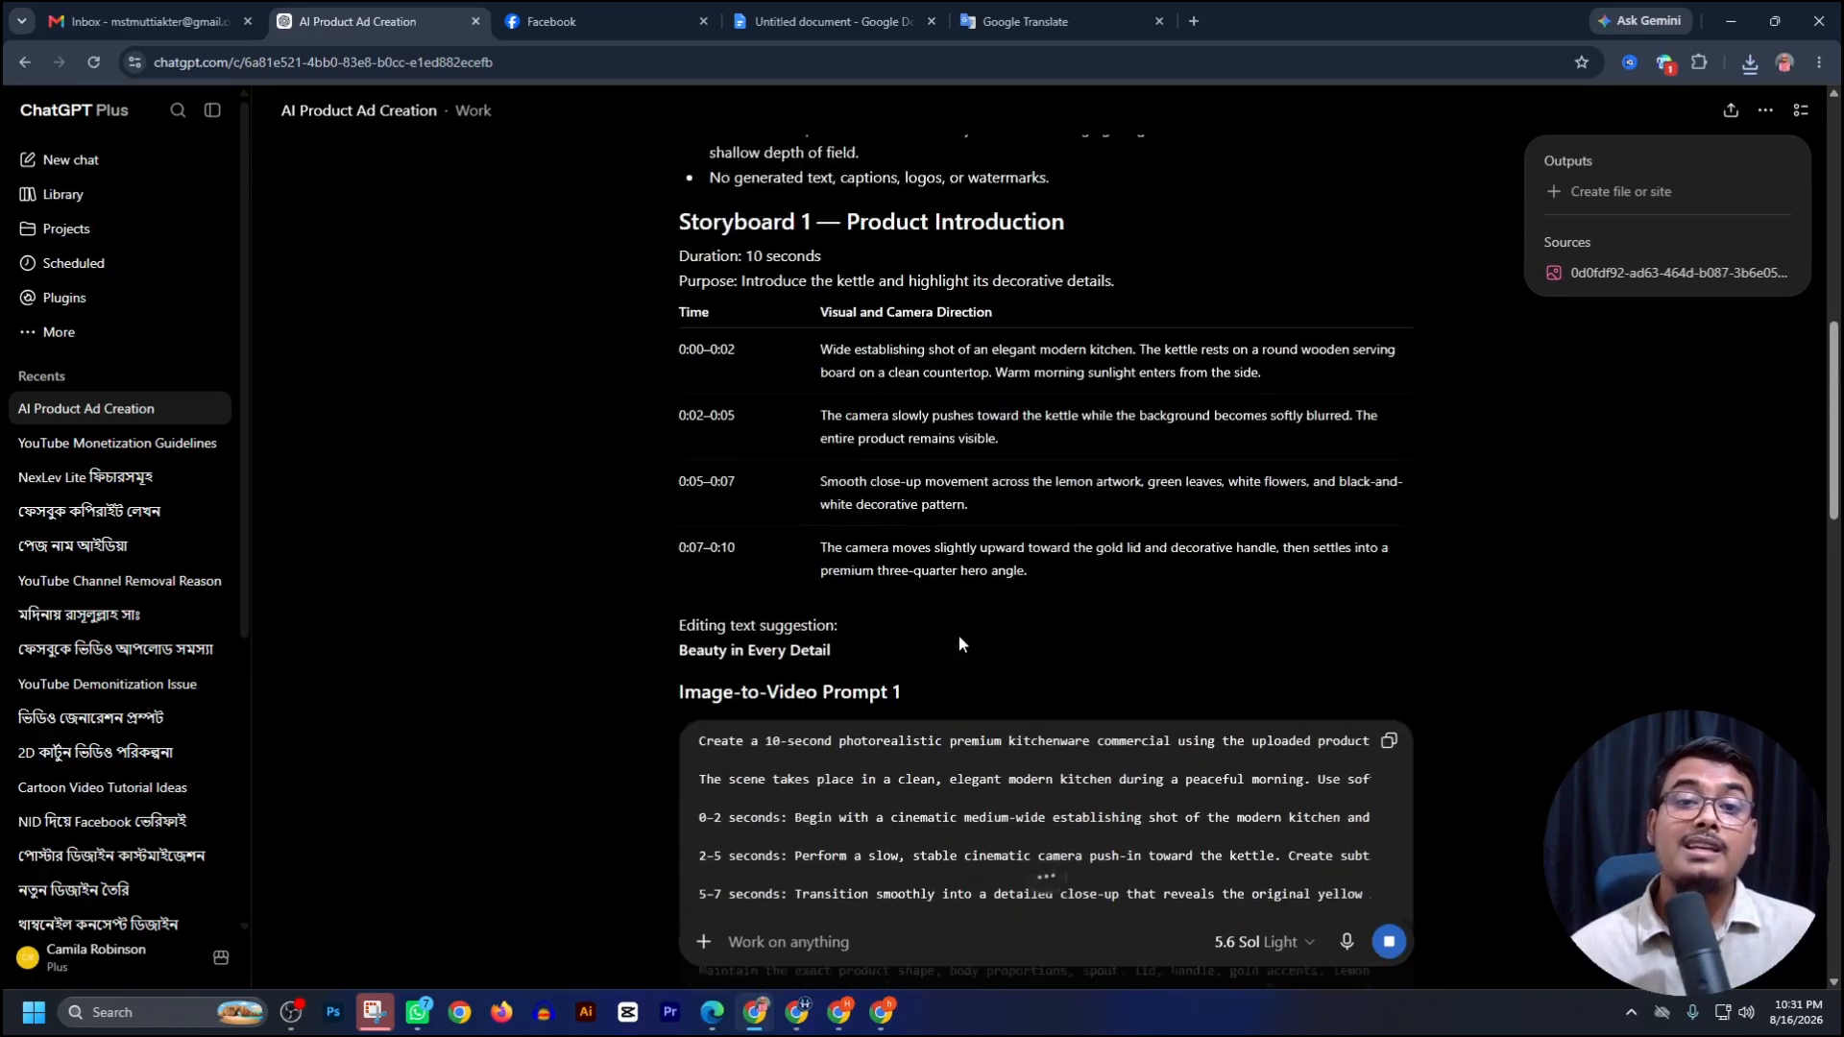
pyautogui.scroll(1, 960, 645)
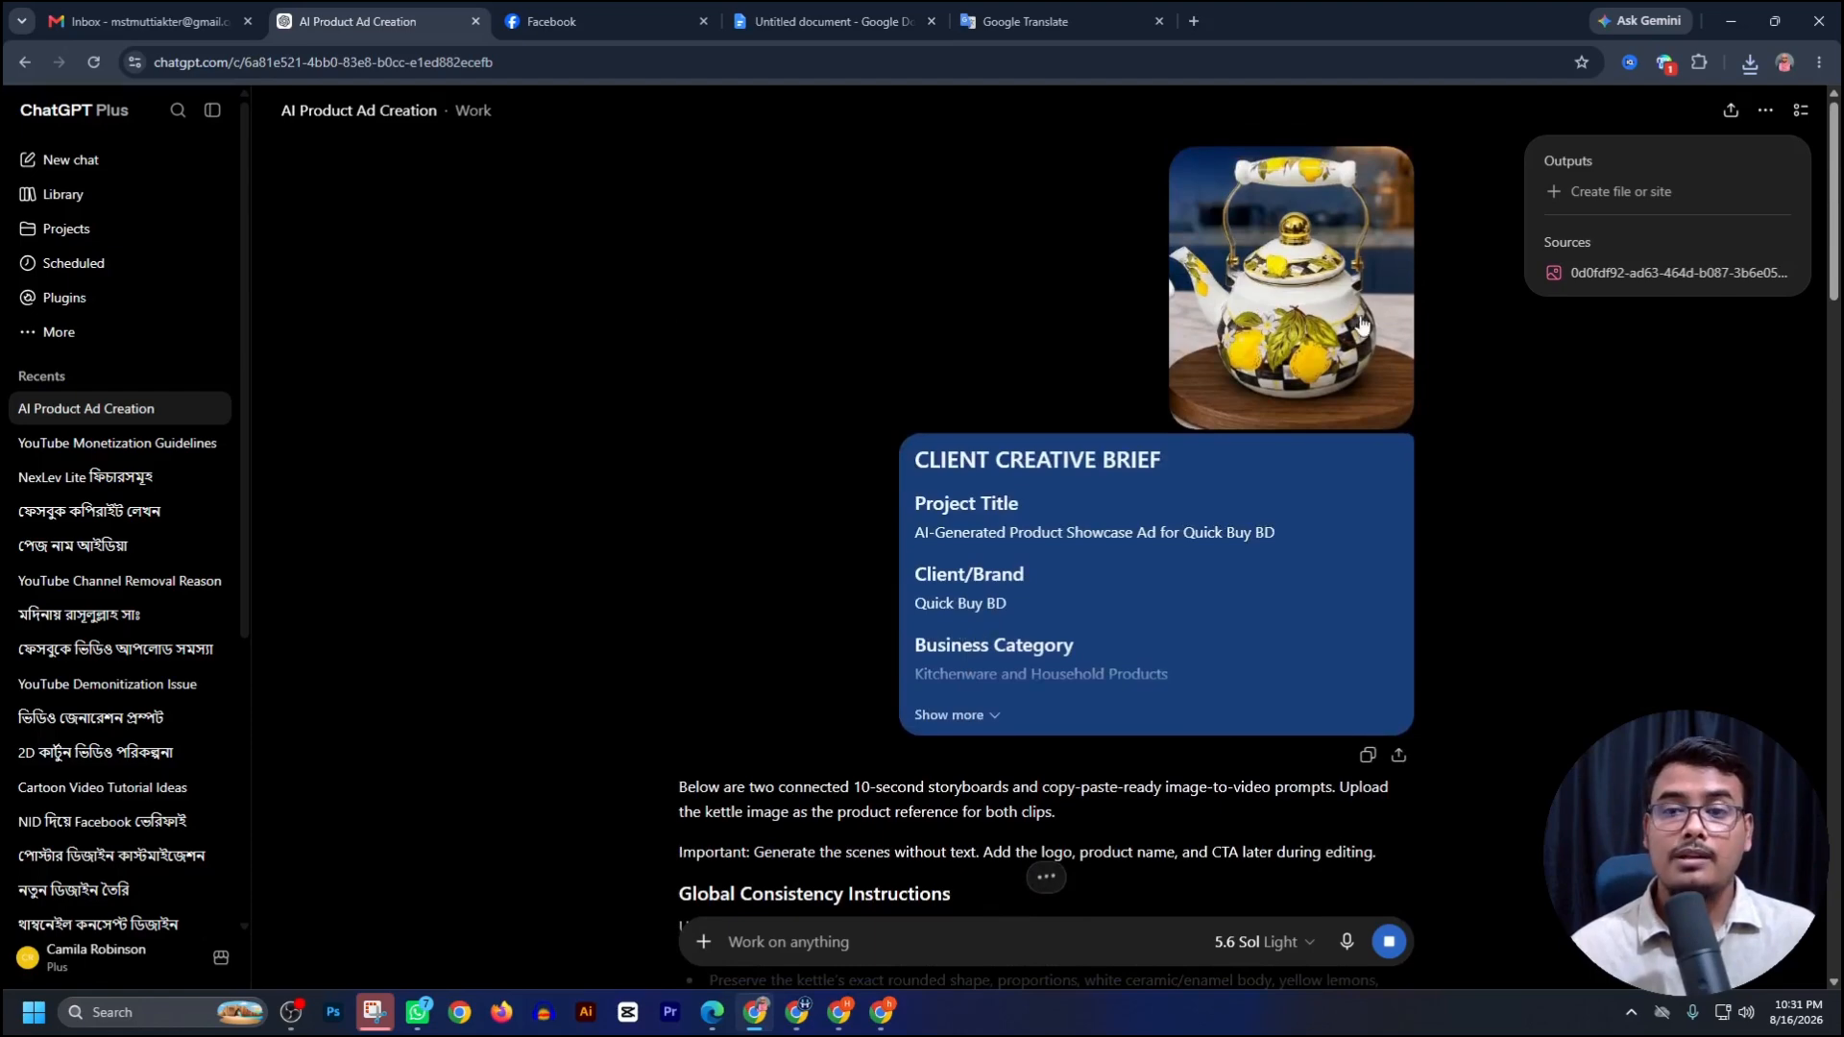
pyautogui.moveTo(1362, 325); pyautogui.dragTo(925, 913)
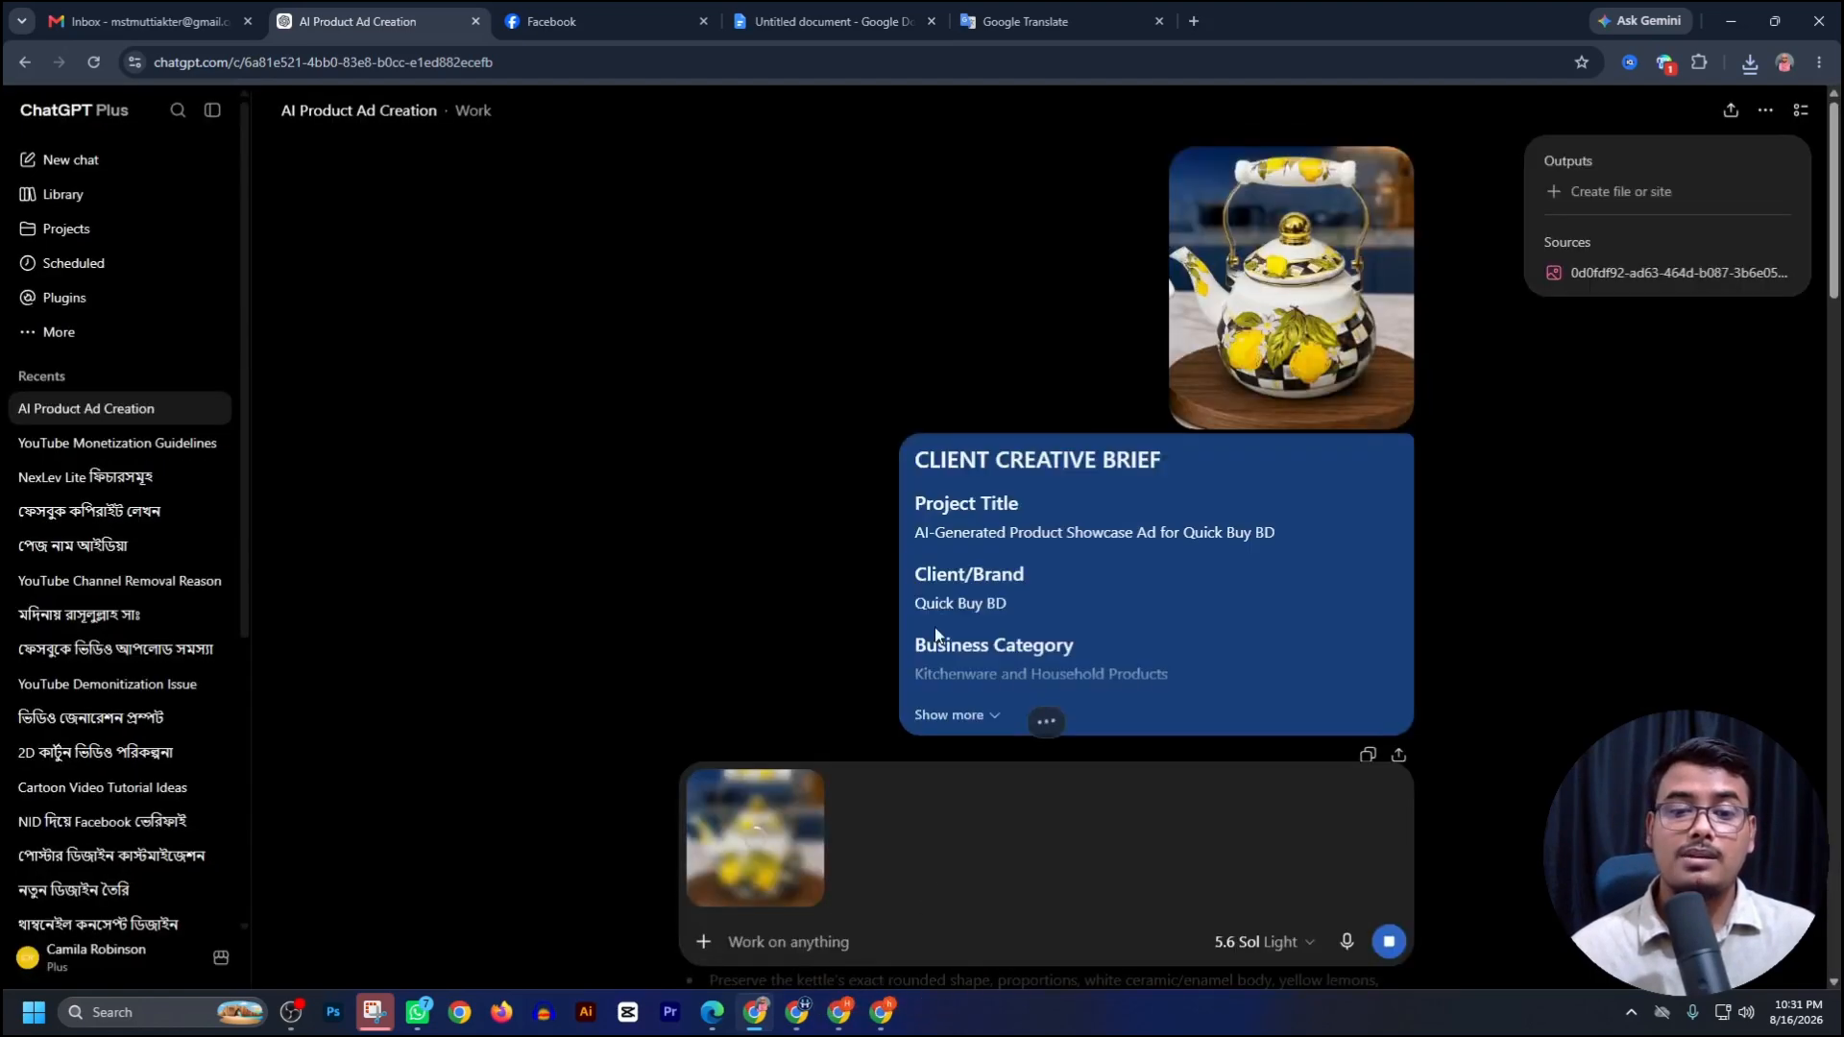
pyautogui.scroll(-20, 932, 634)
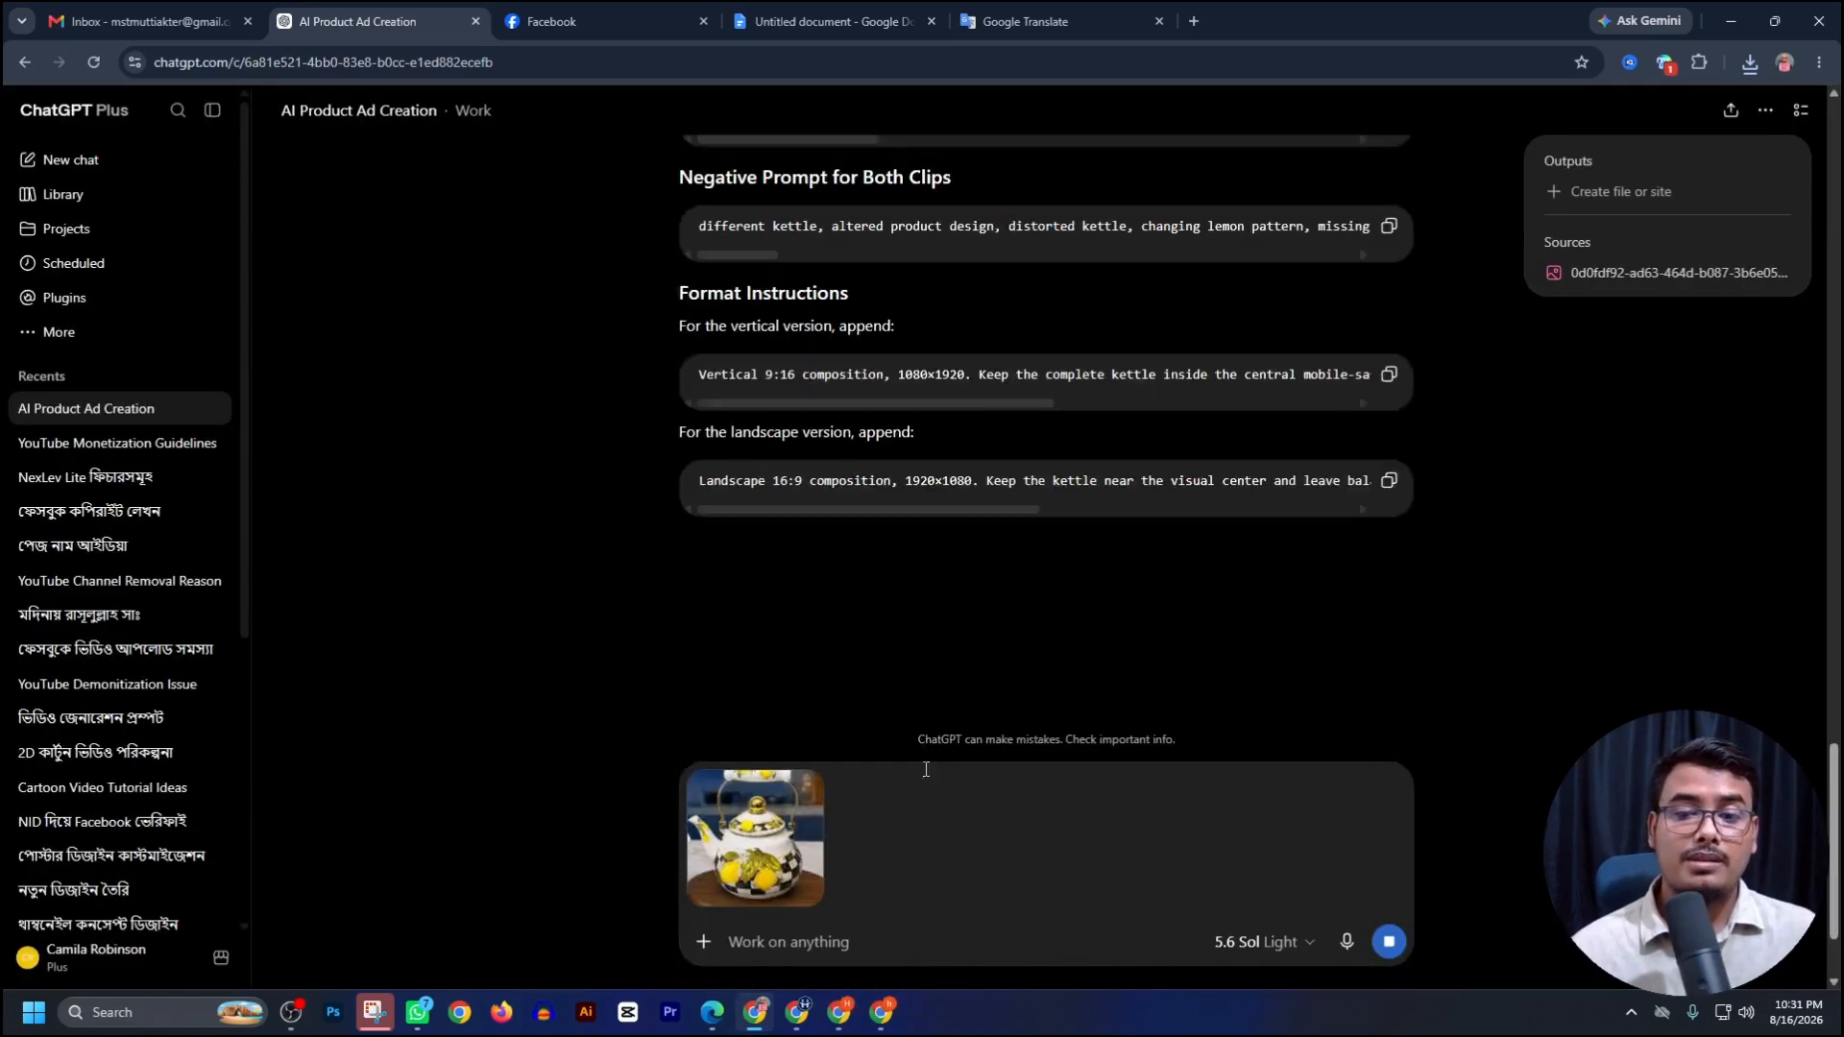
pyautogui.scroll(-2, 926, 769)
pyautogui.write('i need two story board image')
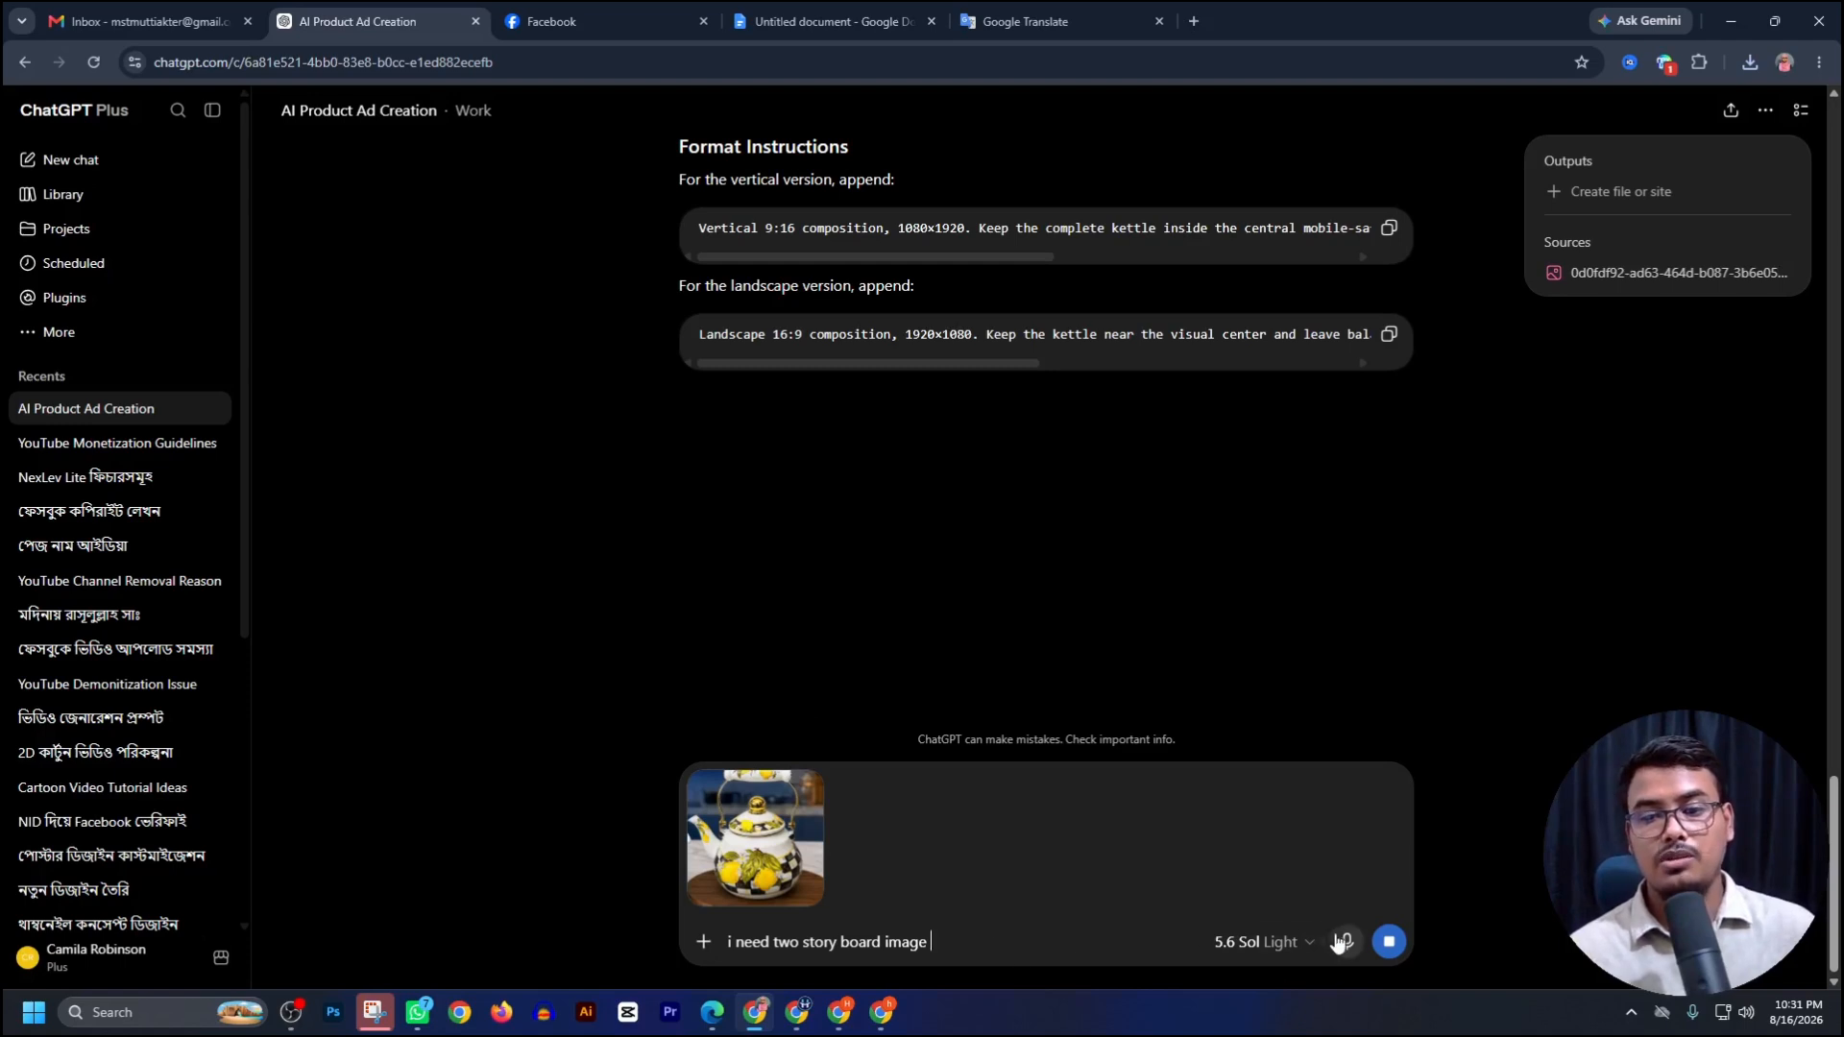
pyautogui.click(1399, 941)
pyautogui.click(1383, 942)
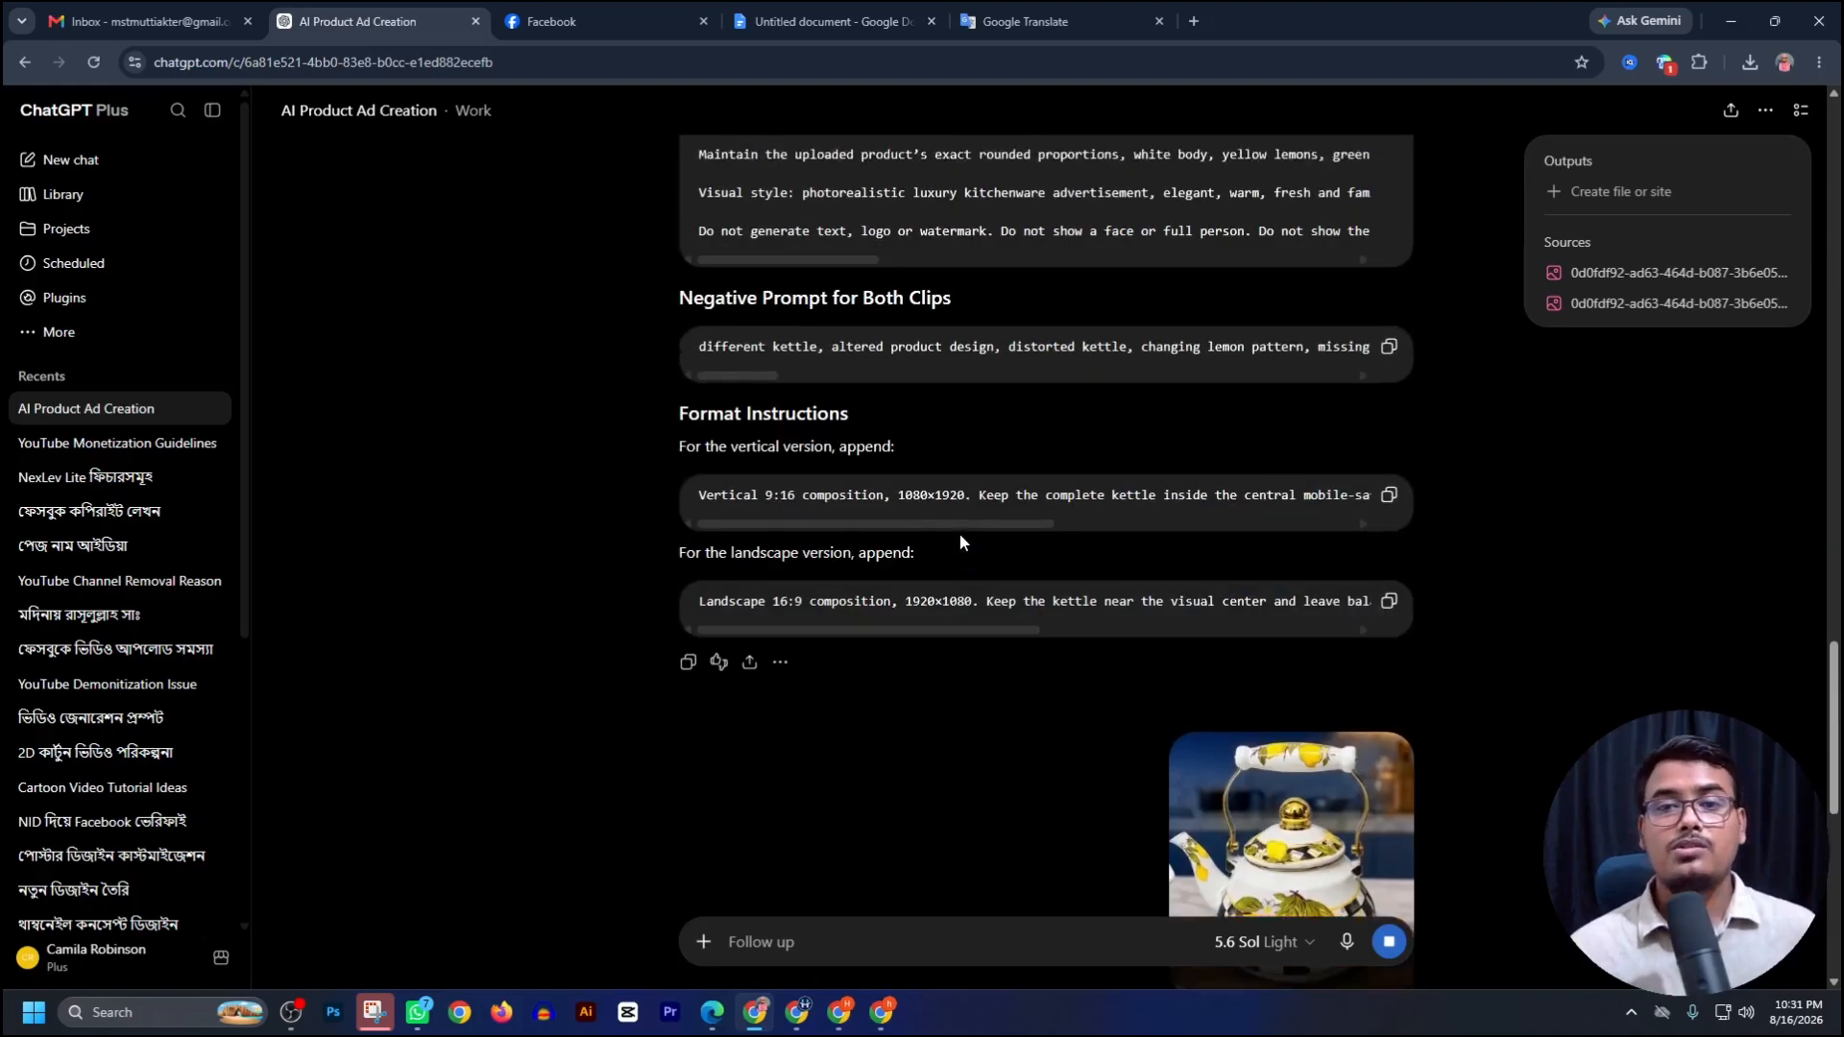
# Copy the seven Global Consistency Instructions from the reply into the follow-up prompt without sending it.
pyautogui.scroll(5, 957, 532)
pyautogui.scroll(15, 957, 532)
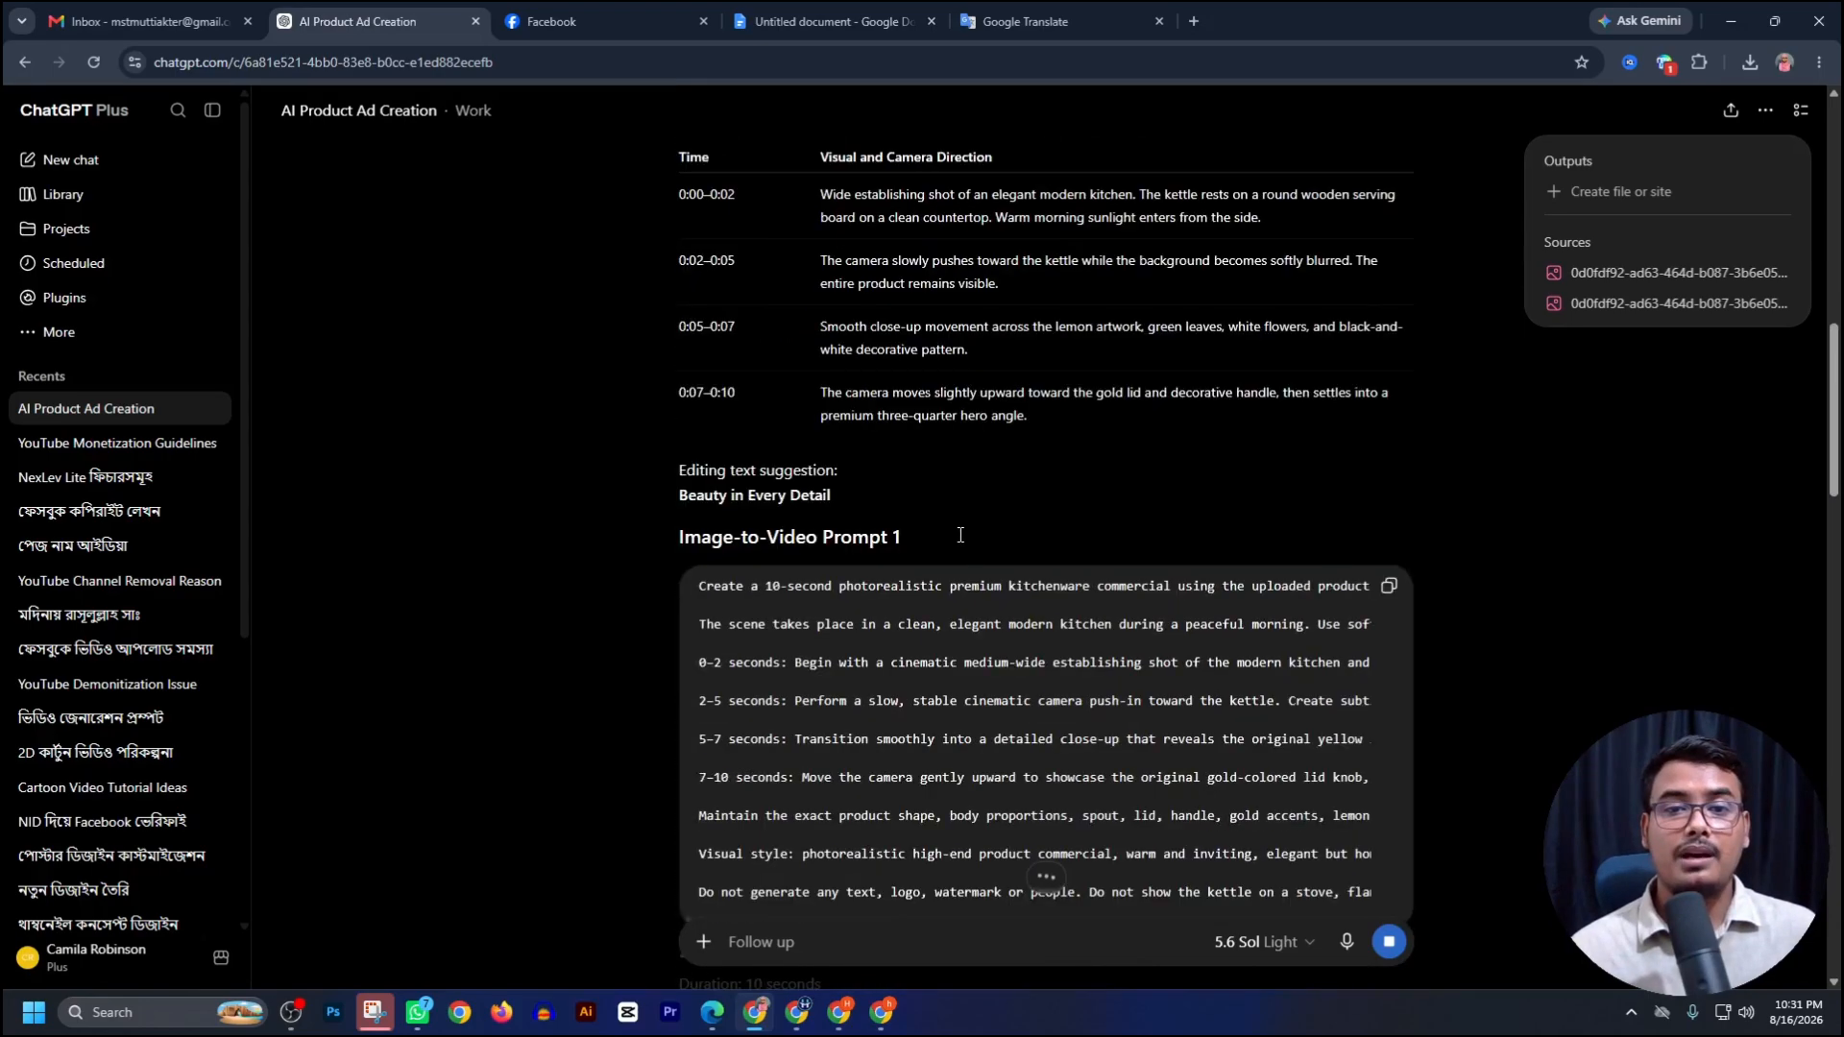
pyautogui.scroll(-3, 950, 541)
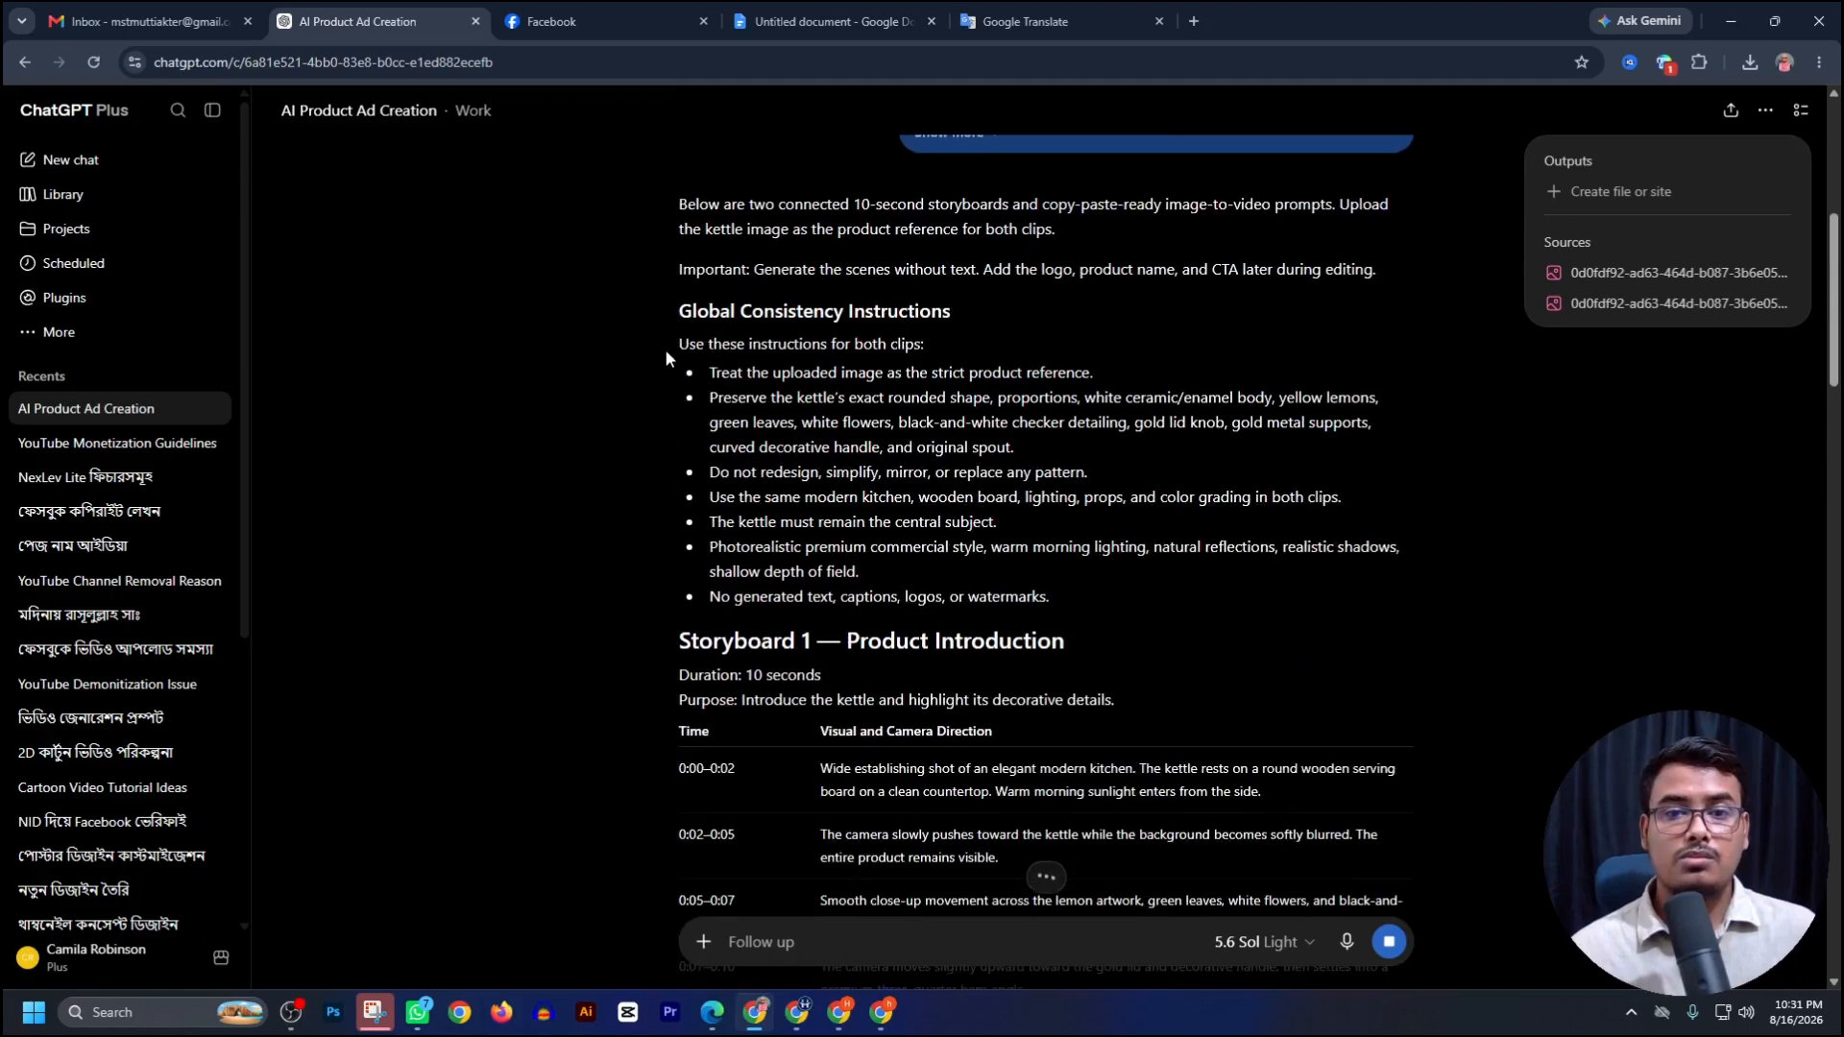
pyautogui.moveTo(685, 375); pyautogui.dragTo(1111, 595)
pyautogui.click(770, 943)
pyautogui.write('1. Treat the uploaded image as the strict product reference. 2. Preserve the kettle’s exact rounded shape, proportions, white ceramic/enamel body, yellow lemons, green leaves, white flowers, black-and-white checker detailing, gold lid knob, gold metal supports, curved decorative handle, and original spout. 3. Do not redesign, simplify, mirror, or replace any pattern. 4. Use the same modern kitchen, wooden board, lighting, props, and color grading in both clips. 5. The kettle must remain the central subject. 6. Photorealistic premium commercial style, warm morning lighting, natural reflections, realistic shadows, shallow depth of field. 7. No generated text, captions, logos, or watermarks.')
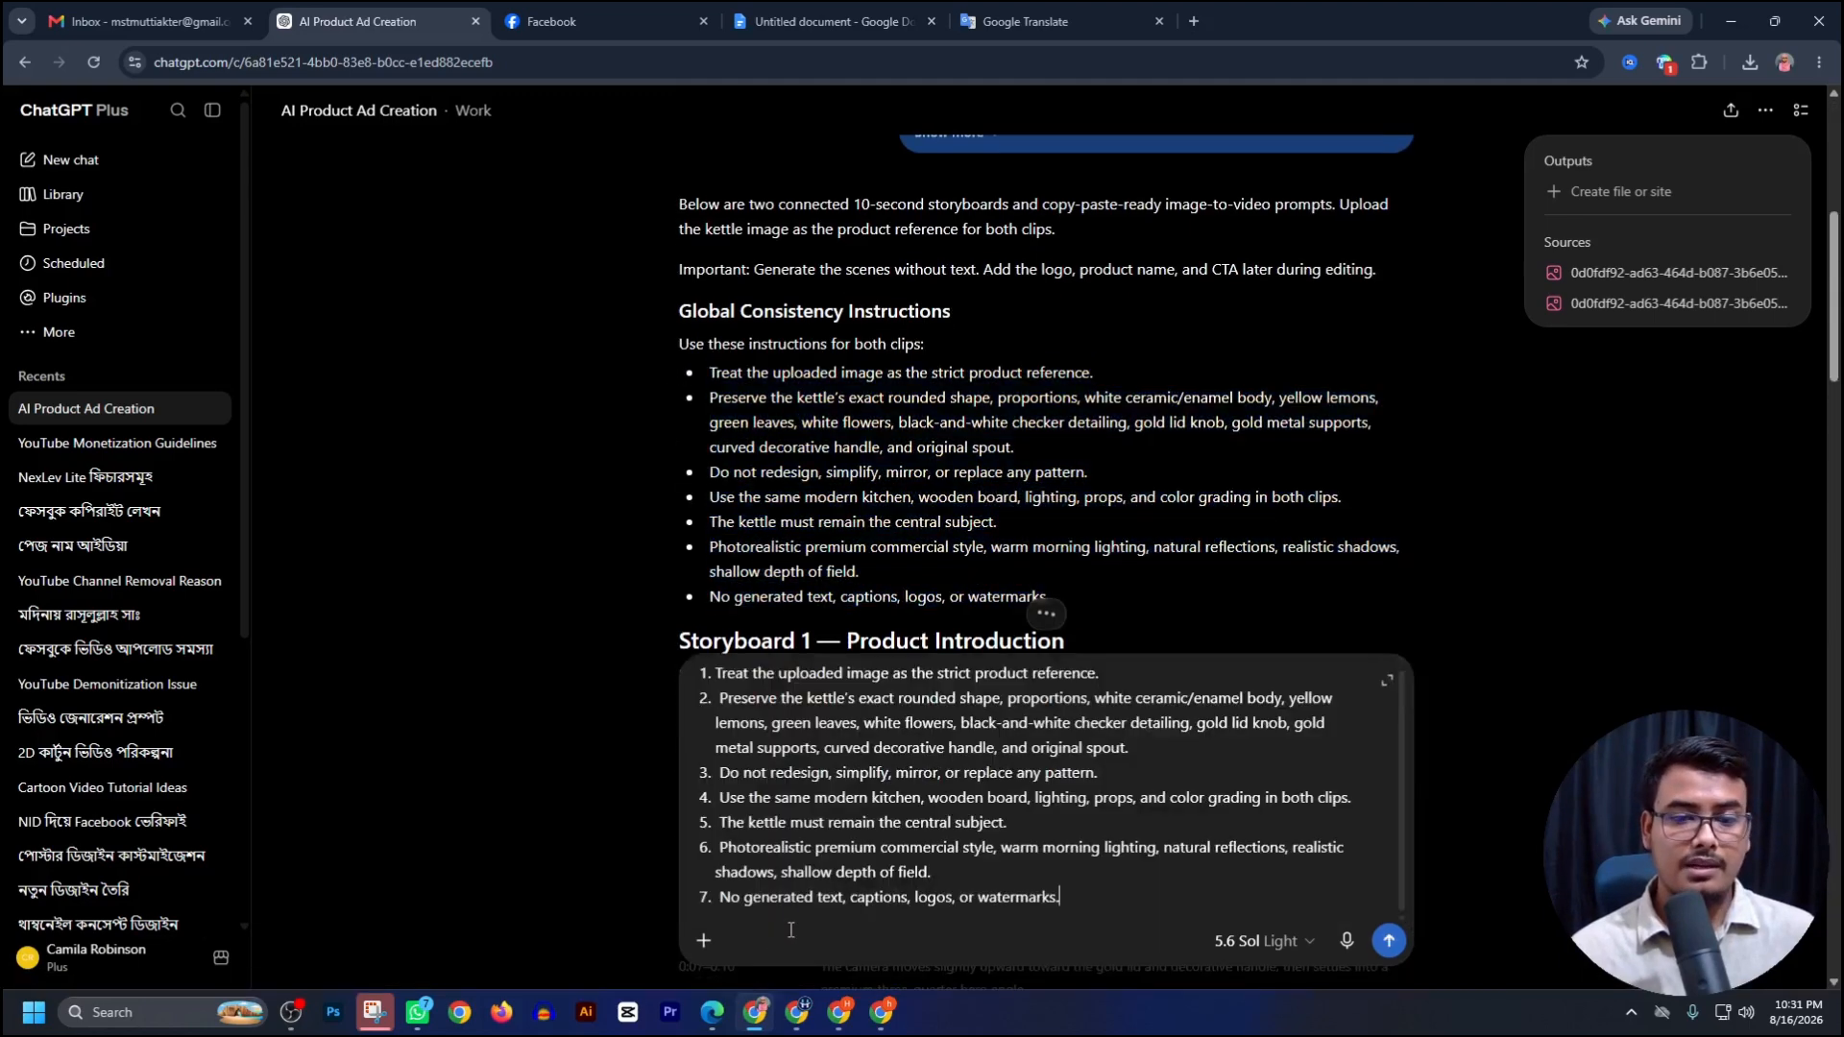
# Append the full text of Image-to-Video Prompt 1 to the drafted instructions and copy the combined prompt.
pyautogui.scroll(-3, 962, 415)
pyautogui.scroll(-6, 963, 415)
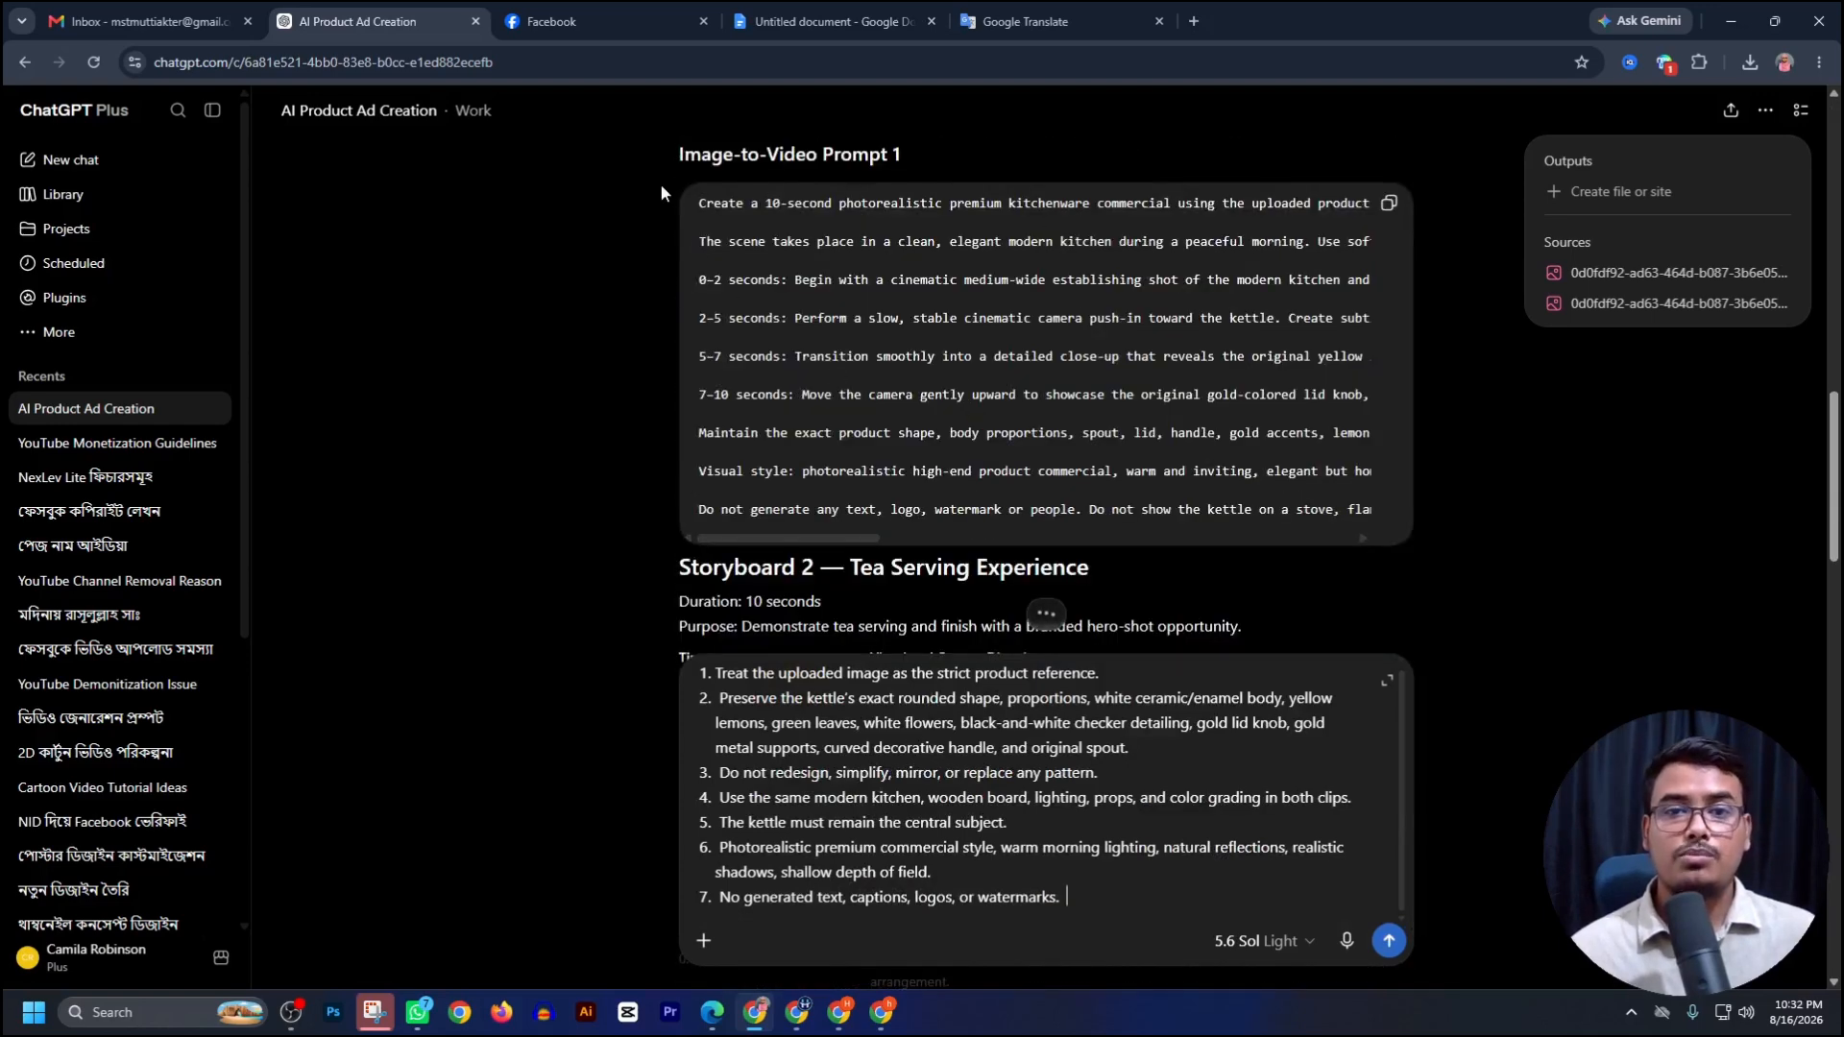
pyautogui.click(1389, 202)
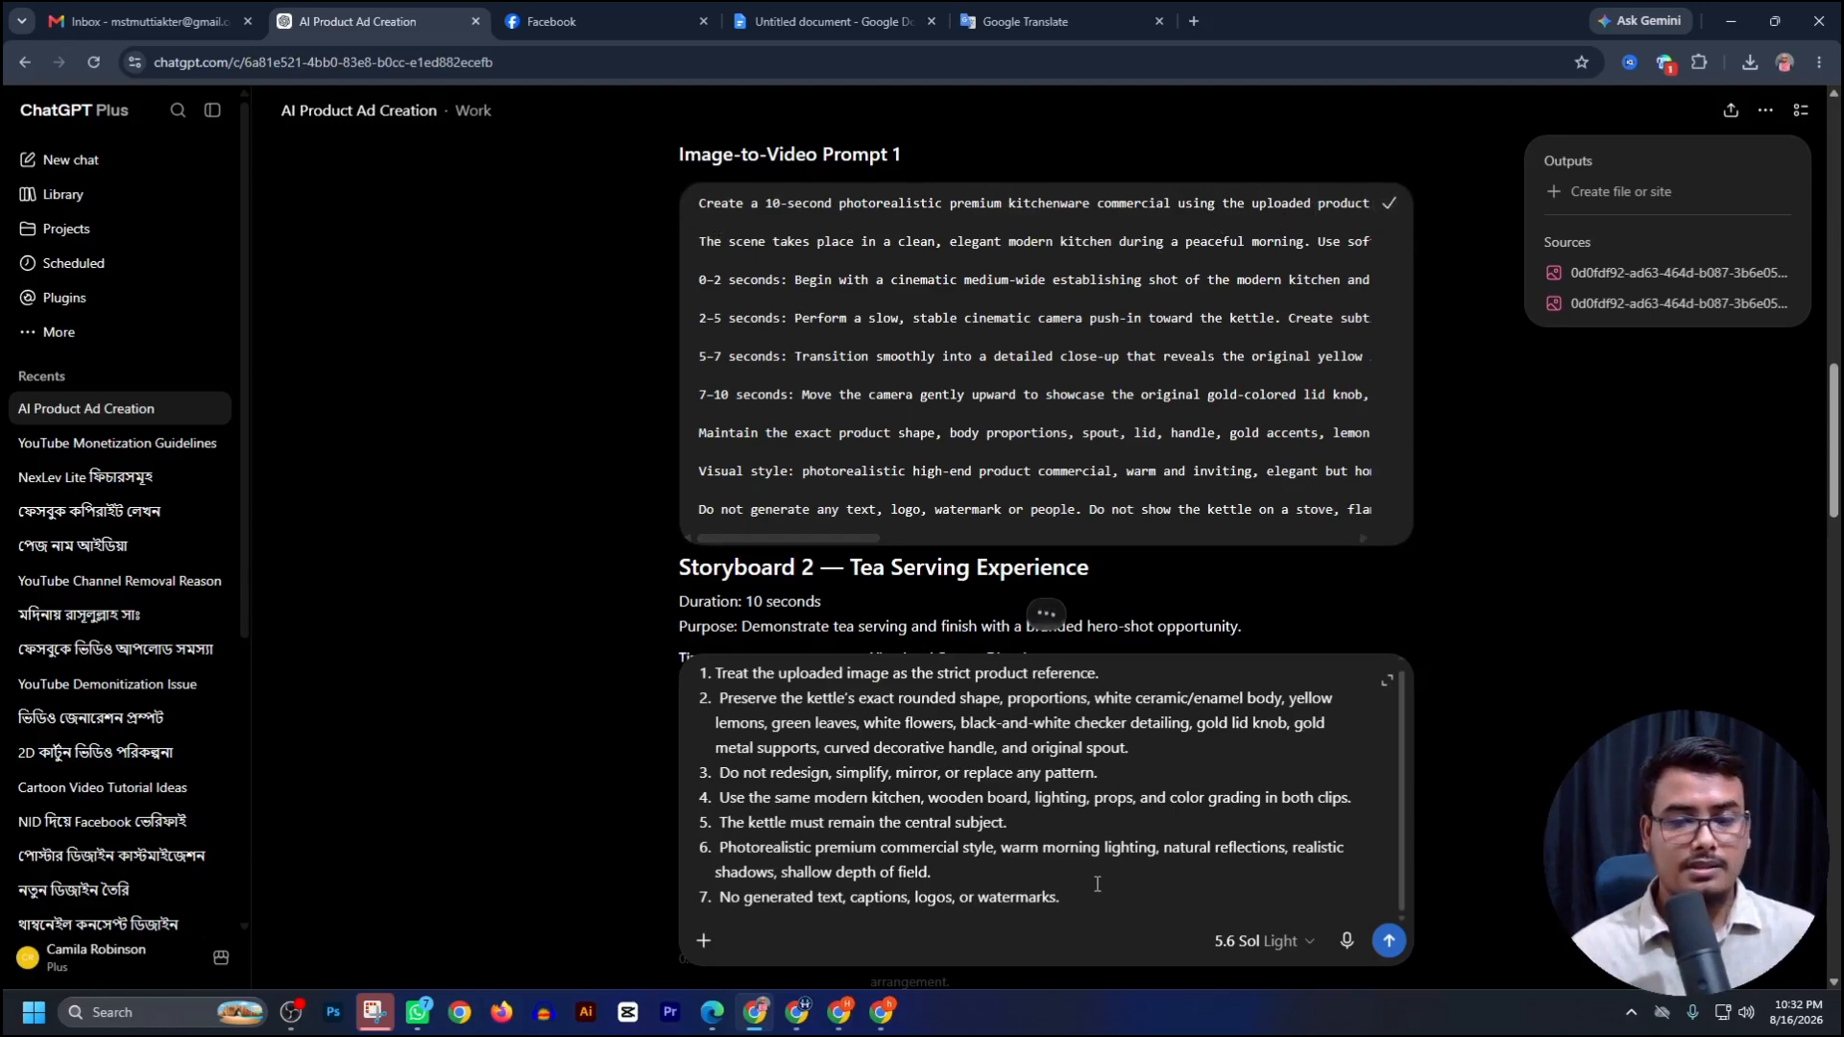
pyautogui.hotkey('ctrl', 'v')
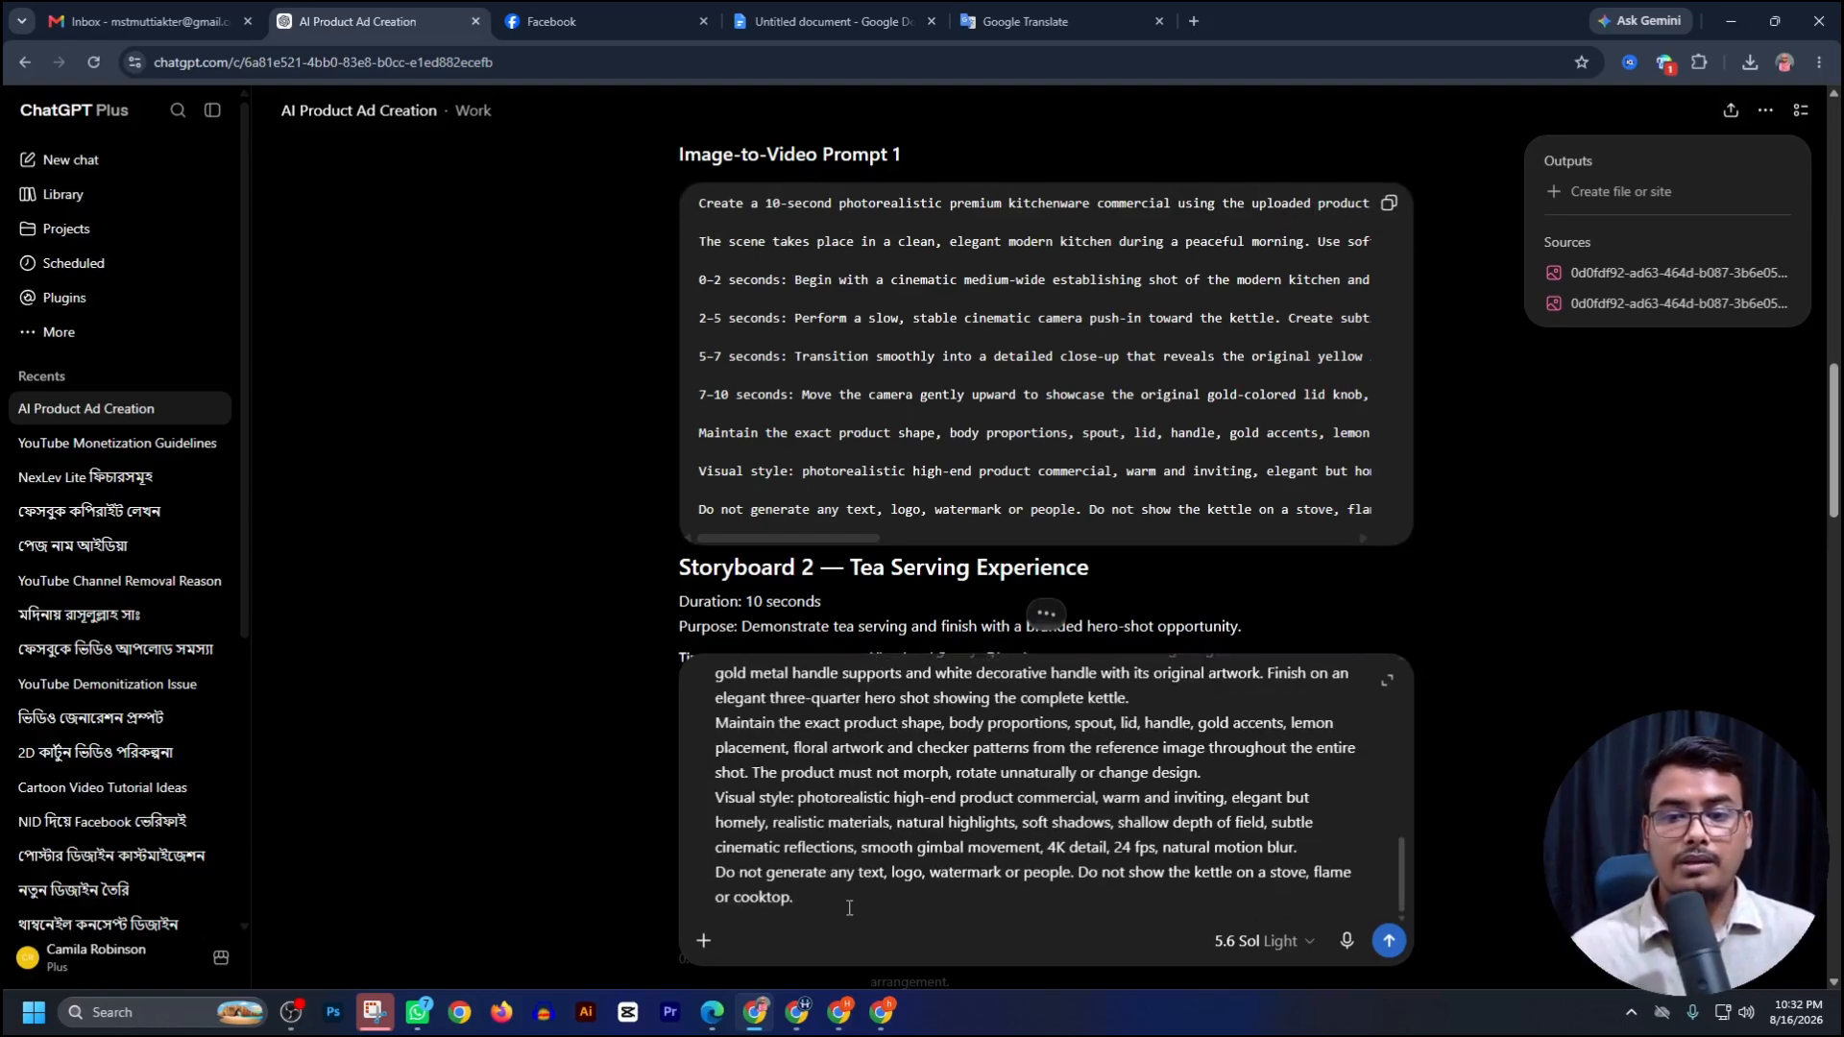
pyautogui.hotkey('ctrl', 'a')
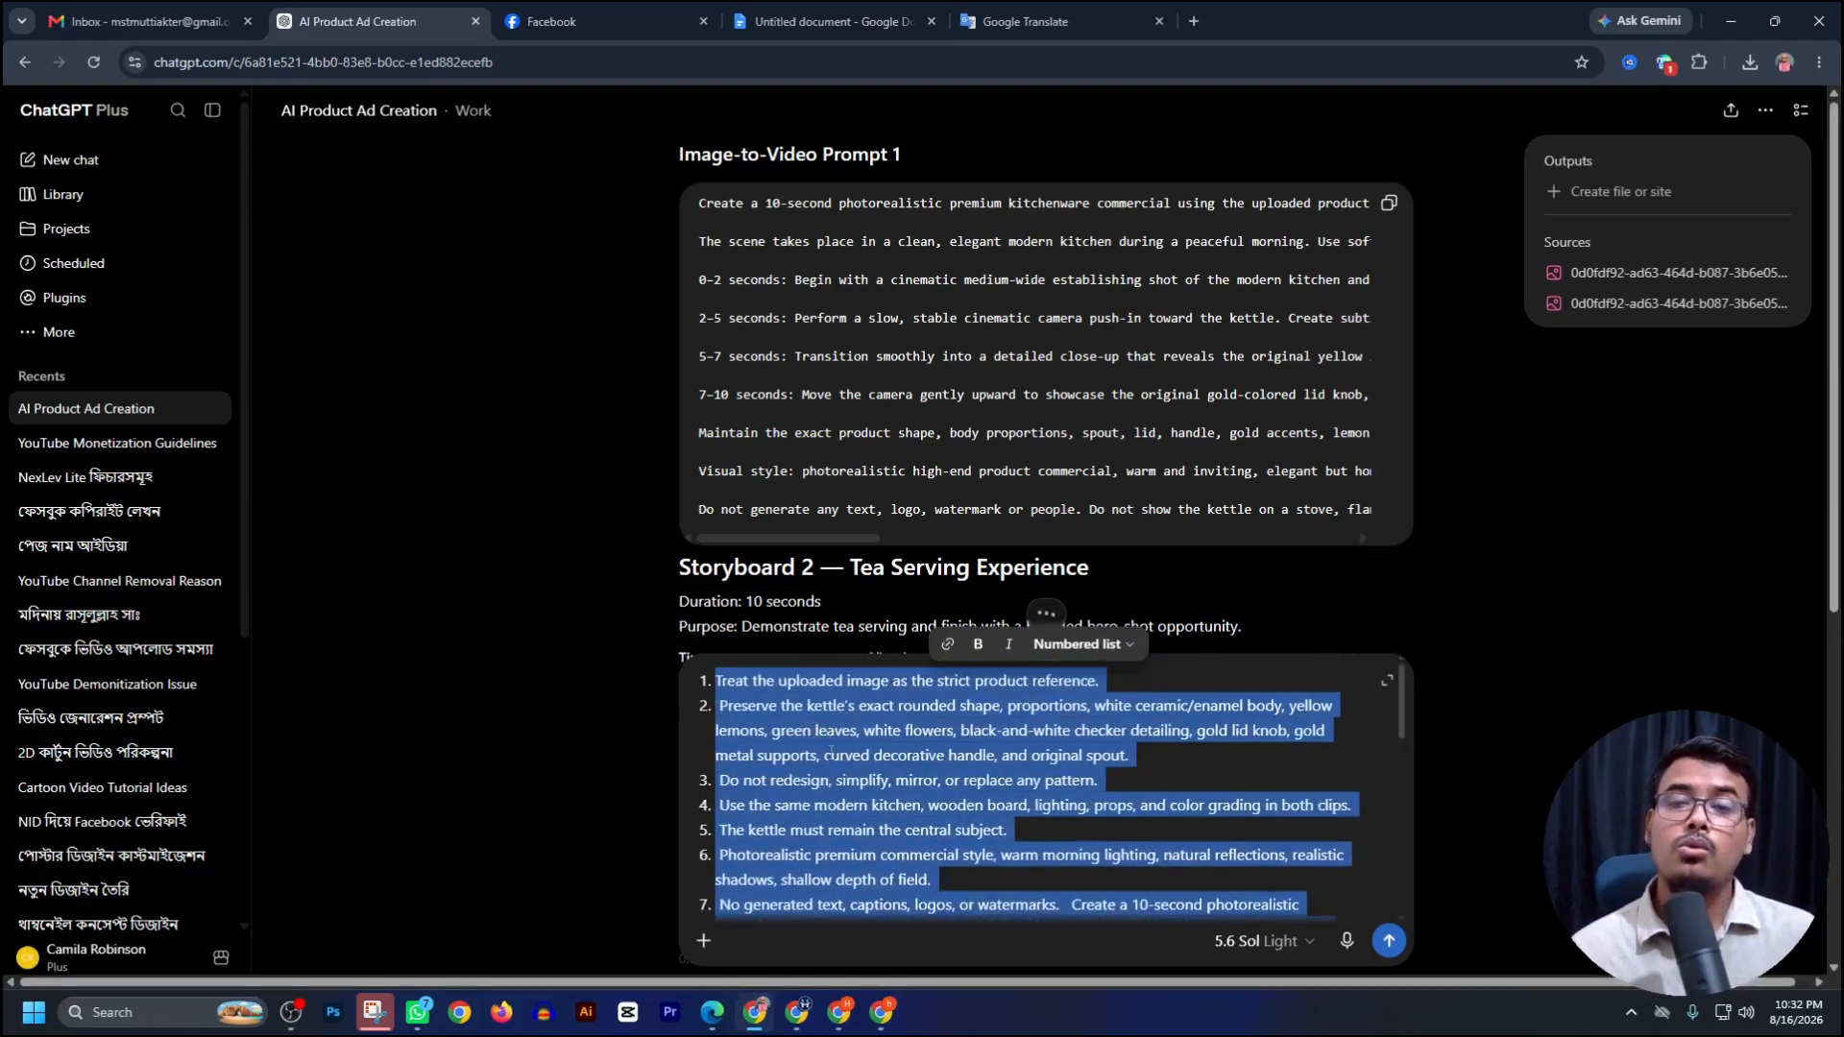
# In another Chrome window, search for "flow ai", open Google Flow and create a new project.
pyautogui.click(811, 403)
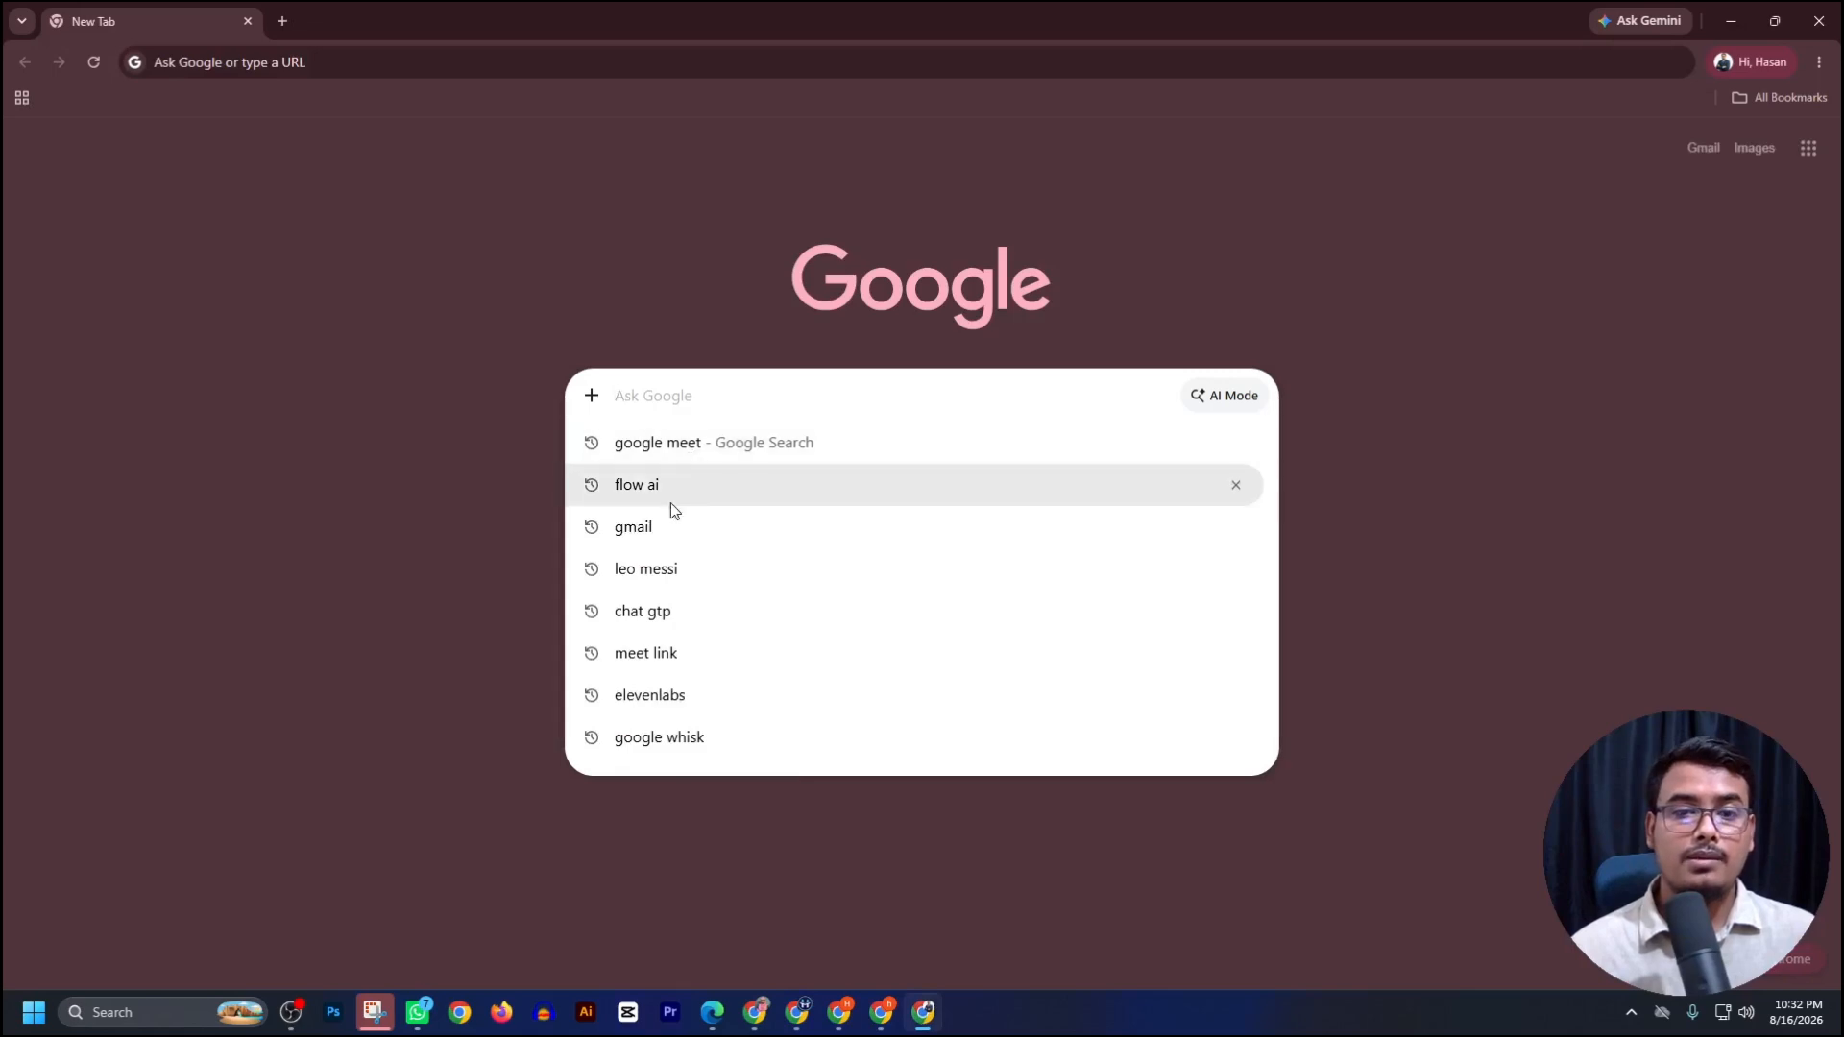
pyautogui.click(670, 503)
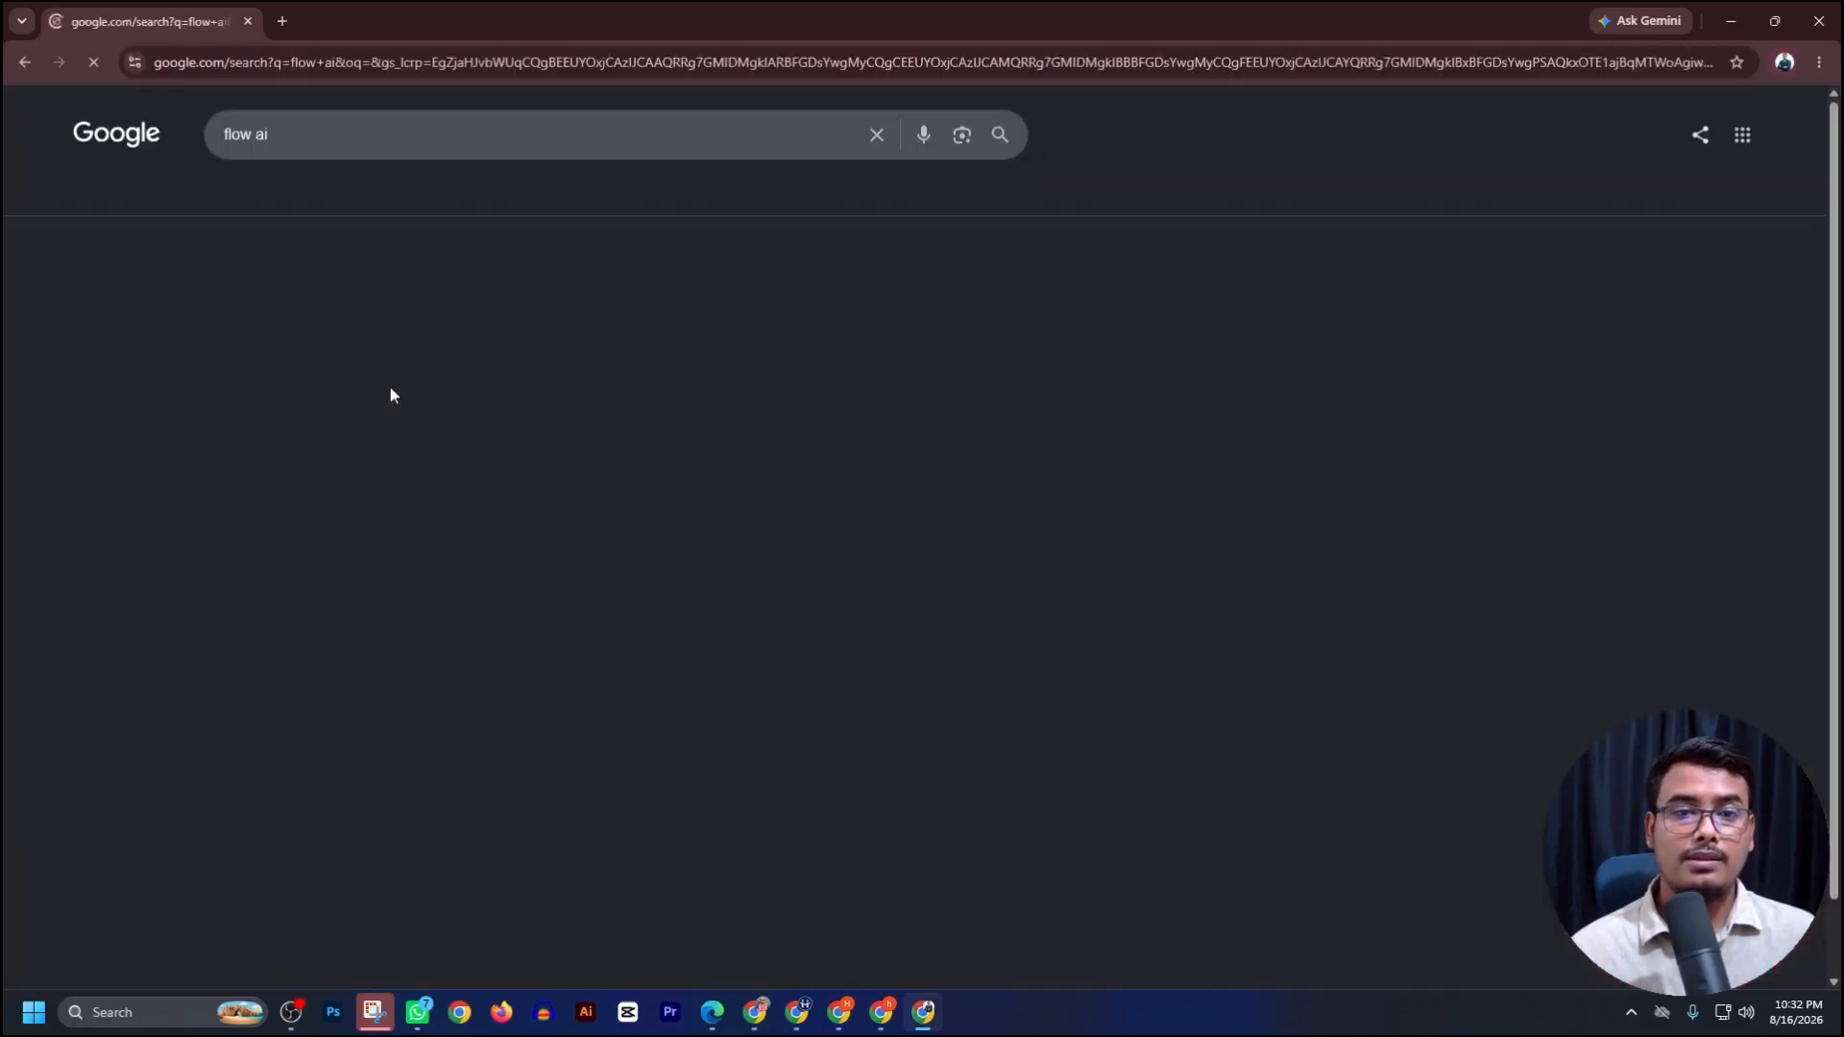
pyautogui.click(441, 347)
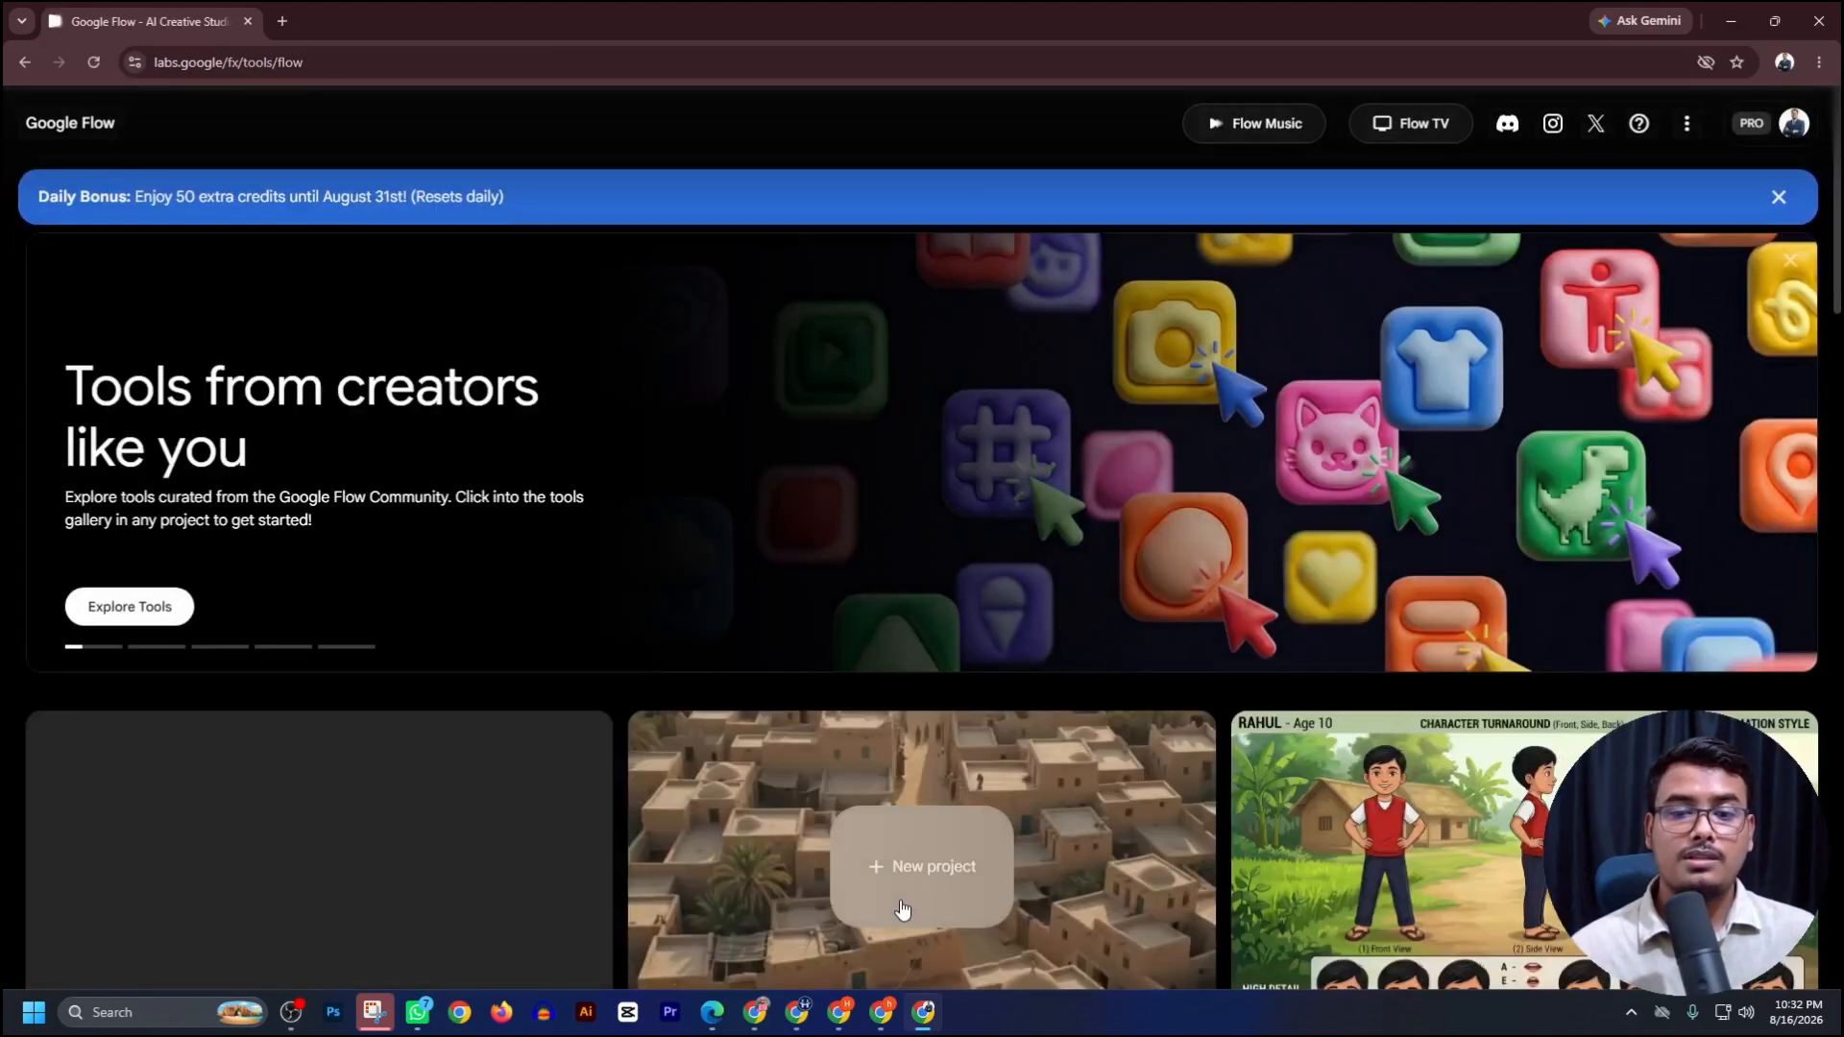
pyautogui.click(901, 898)
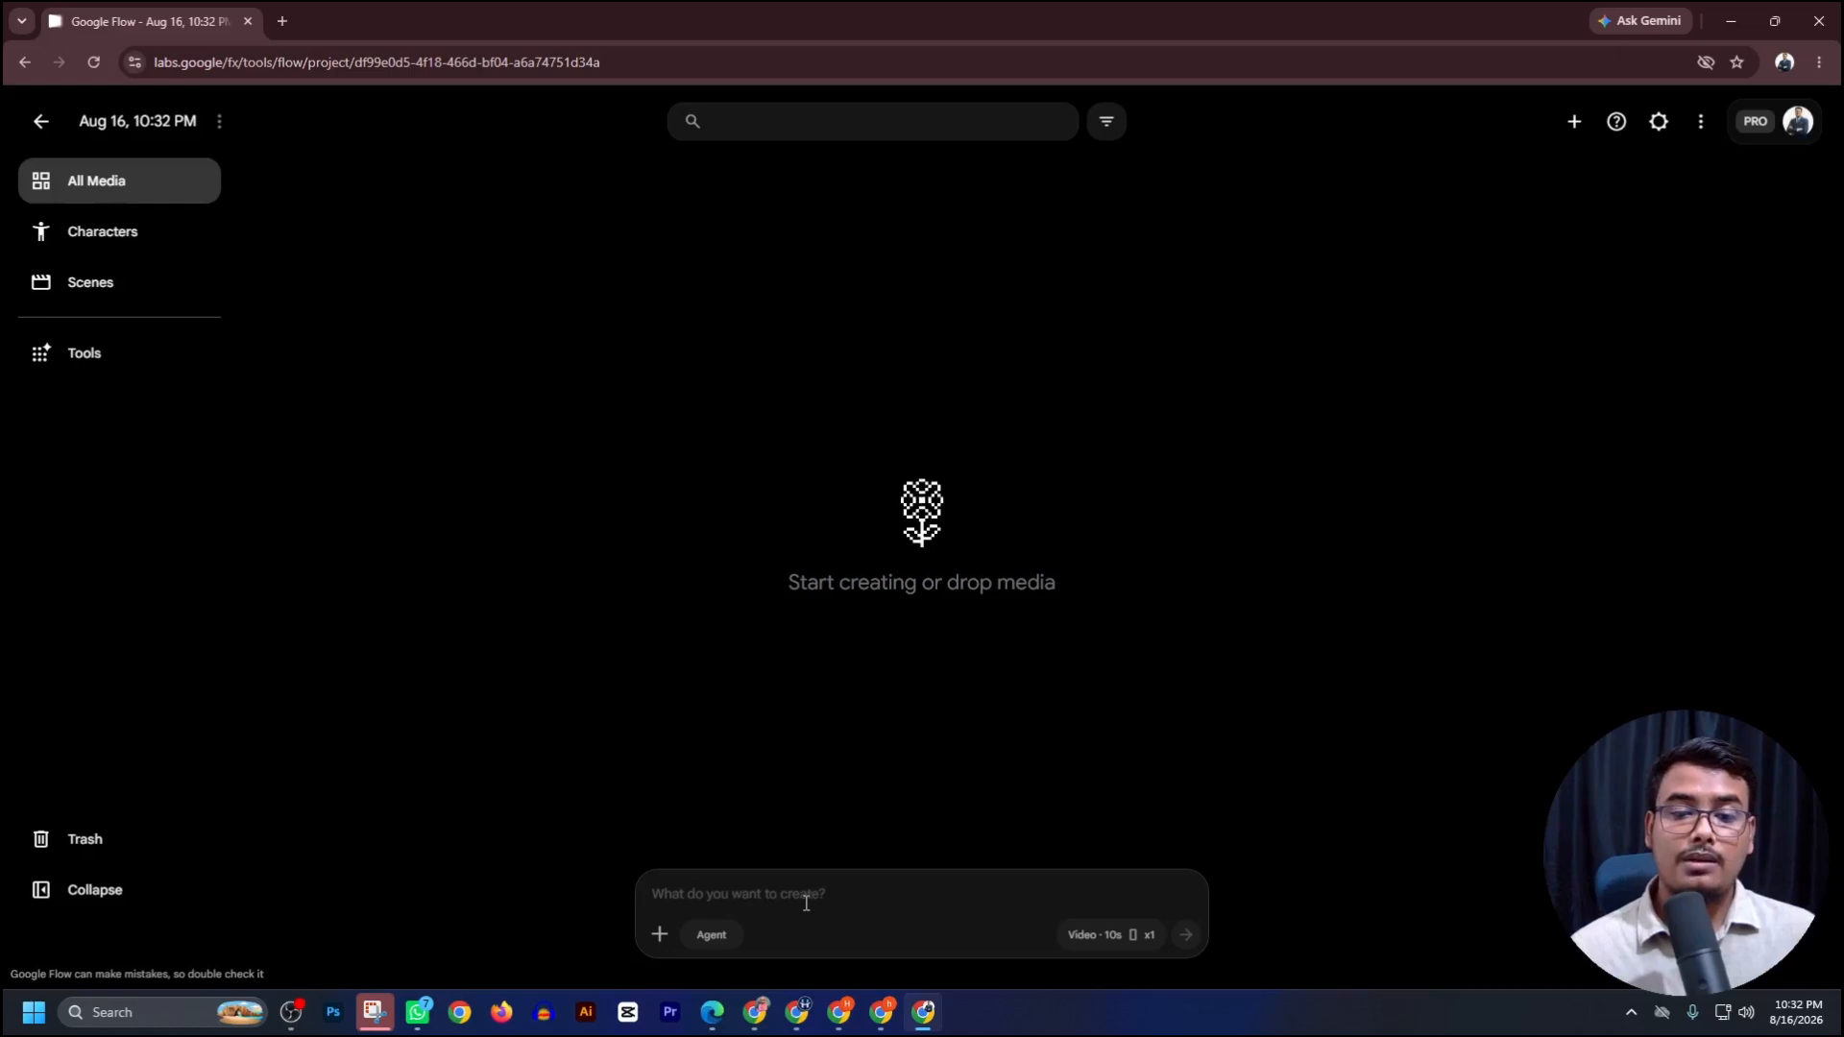
# Paste the combined prompt into the Flow project and set the video aspect ratio to 16:9.
pyautogui.click(803, 902)
pyautogui.hotkey('ctrl', 'v')
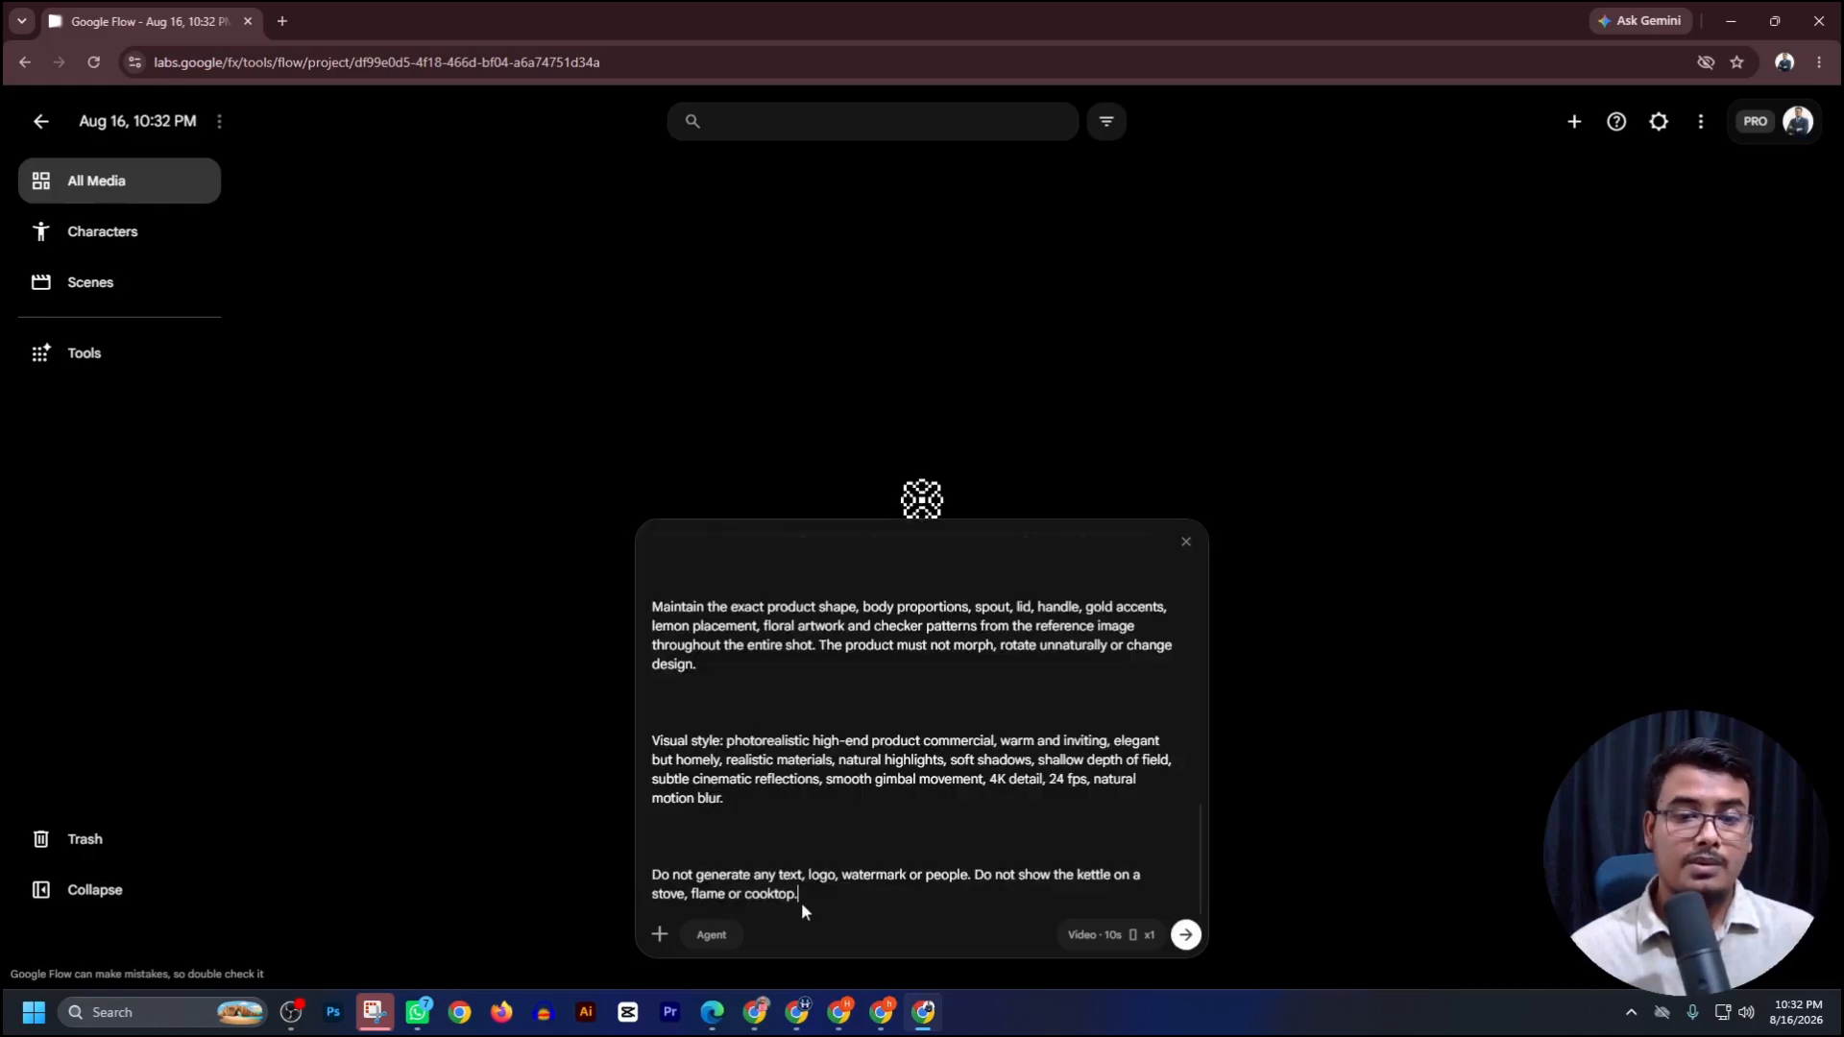
pyautogui.click(1104, 935)
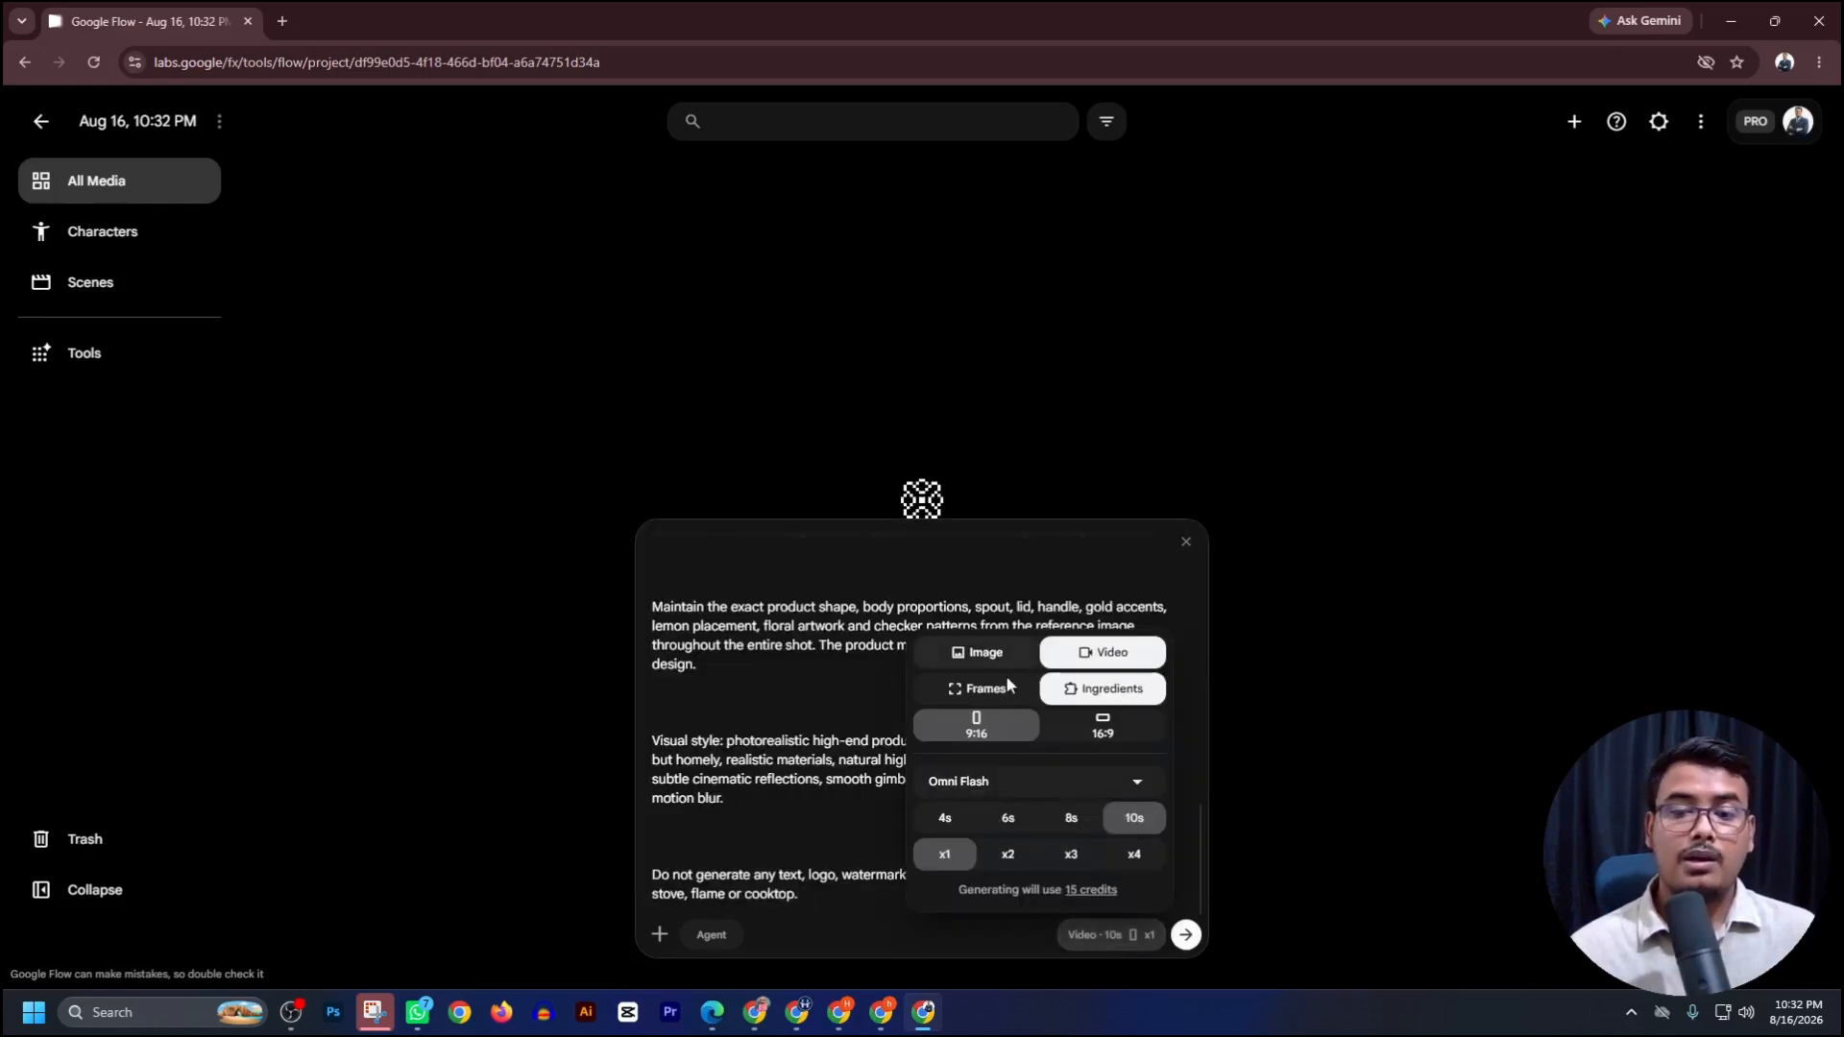
pyautogui.click(1133, 741)
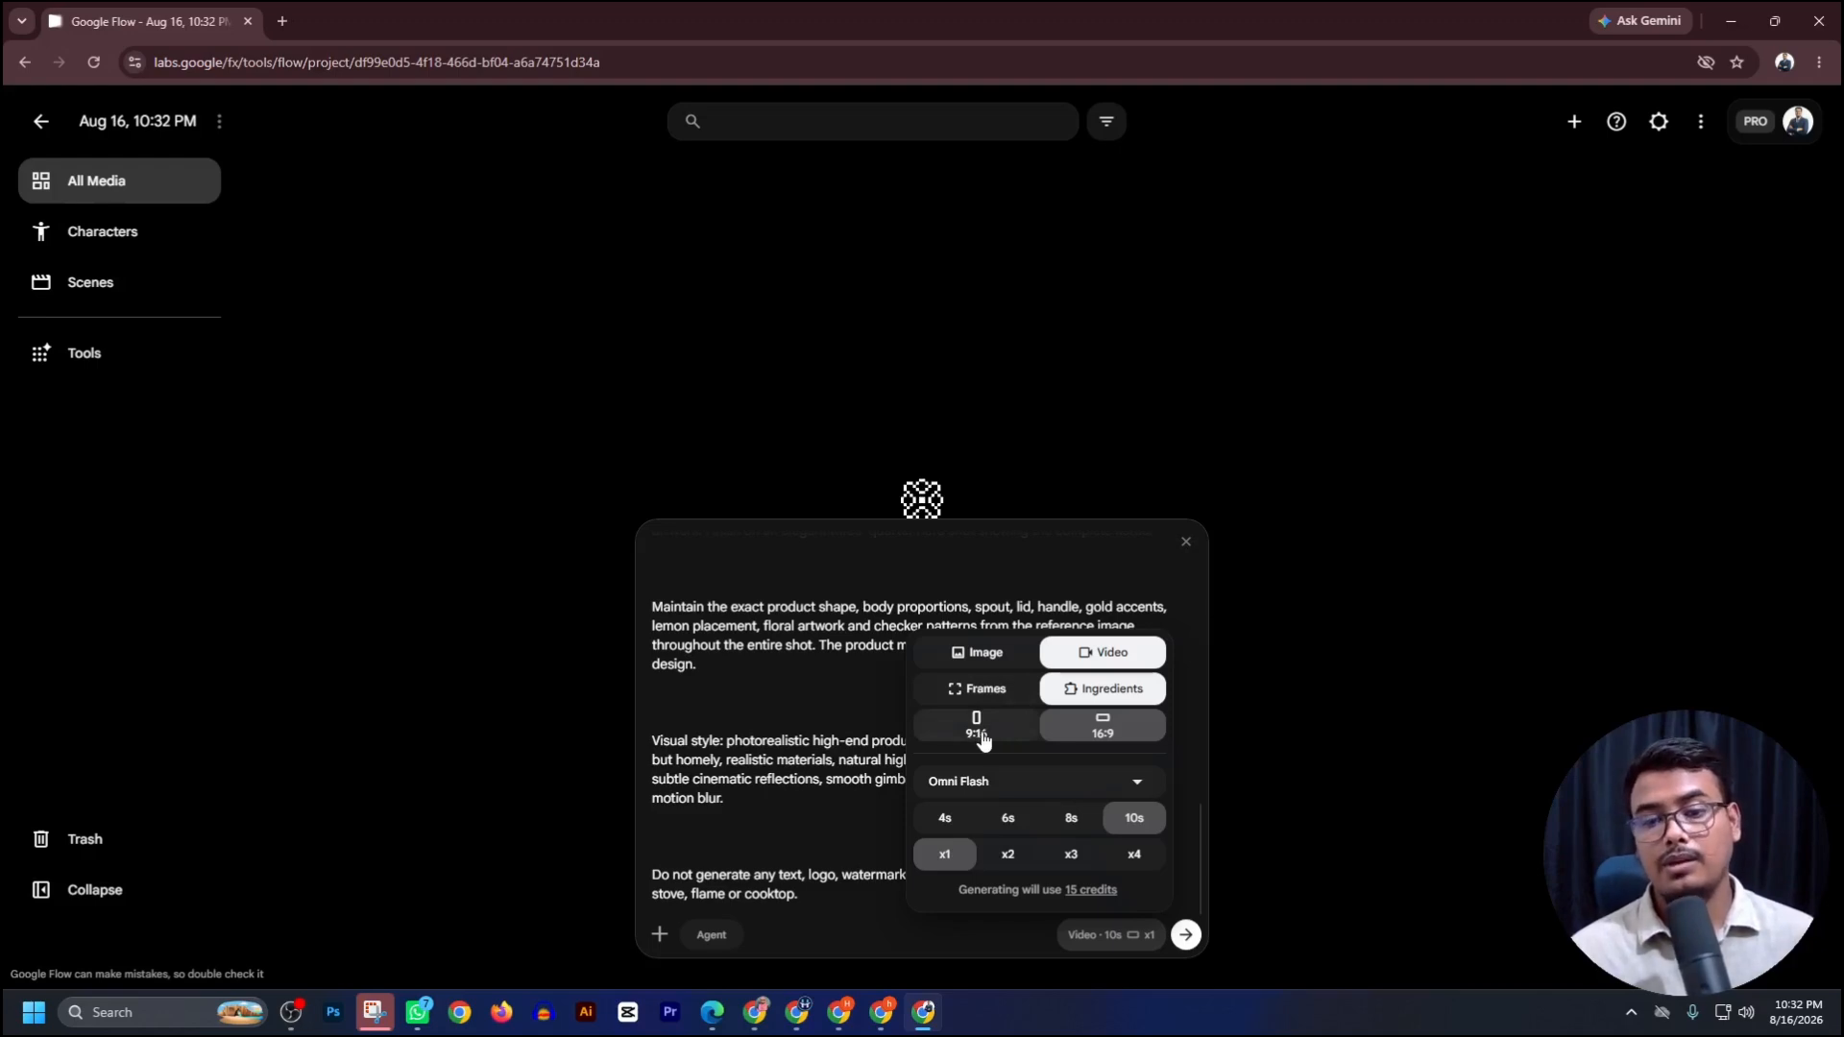
pyautogui.click(817, 763)
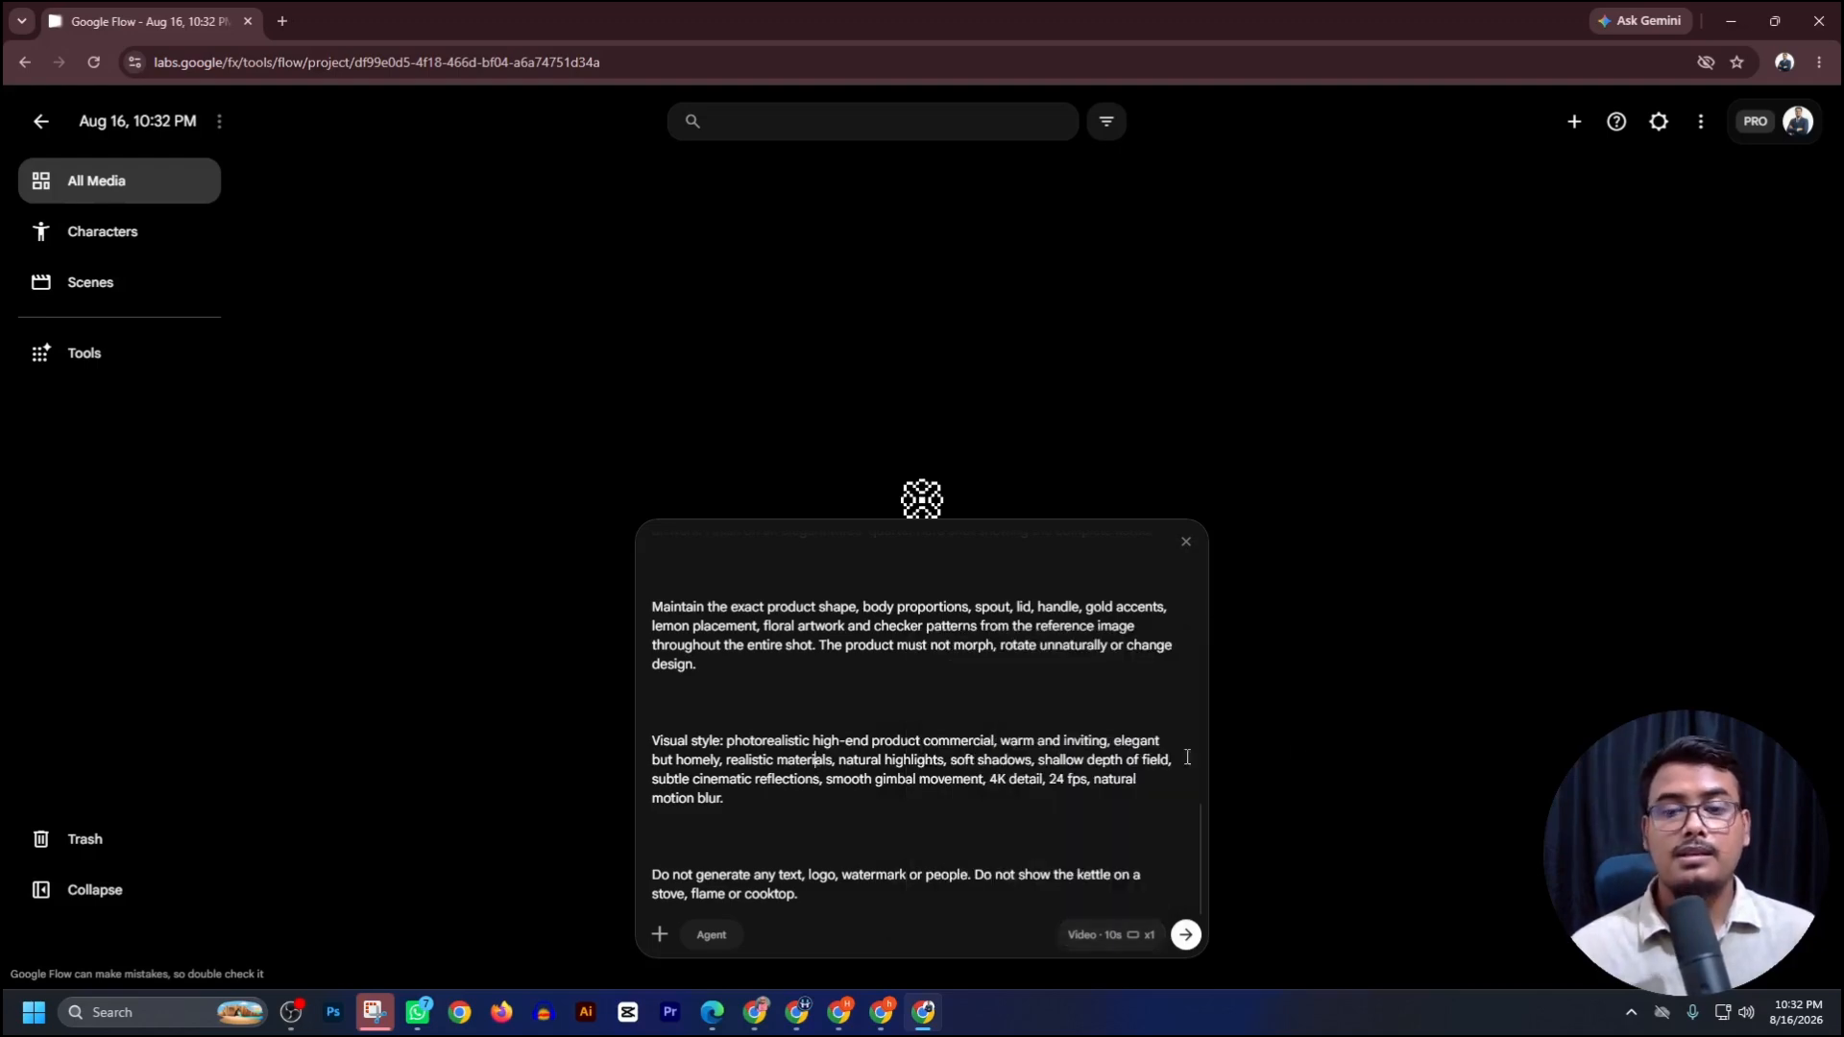
# Switch back to ChatGPT, open the generated kettle storyboard image full size and copy it.
pyautogui.click(757, 1011)
pyautogui.scroll(-5, 732, 530)
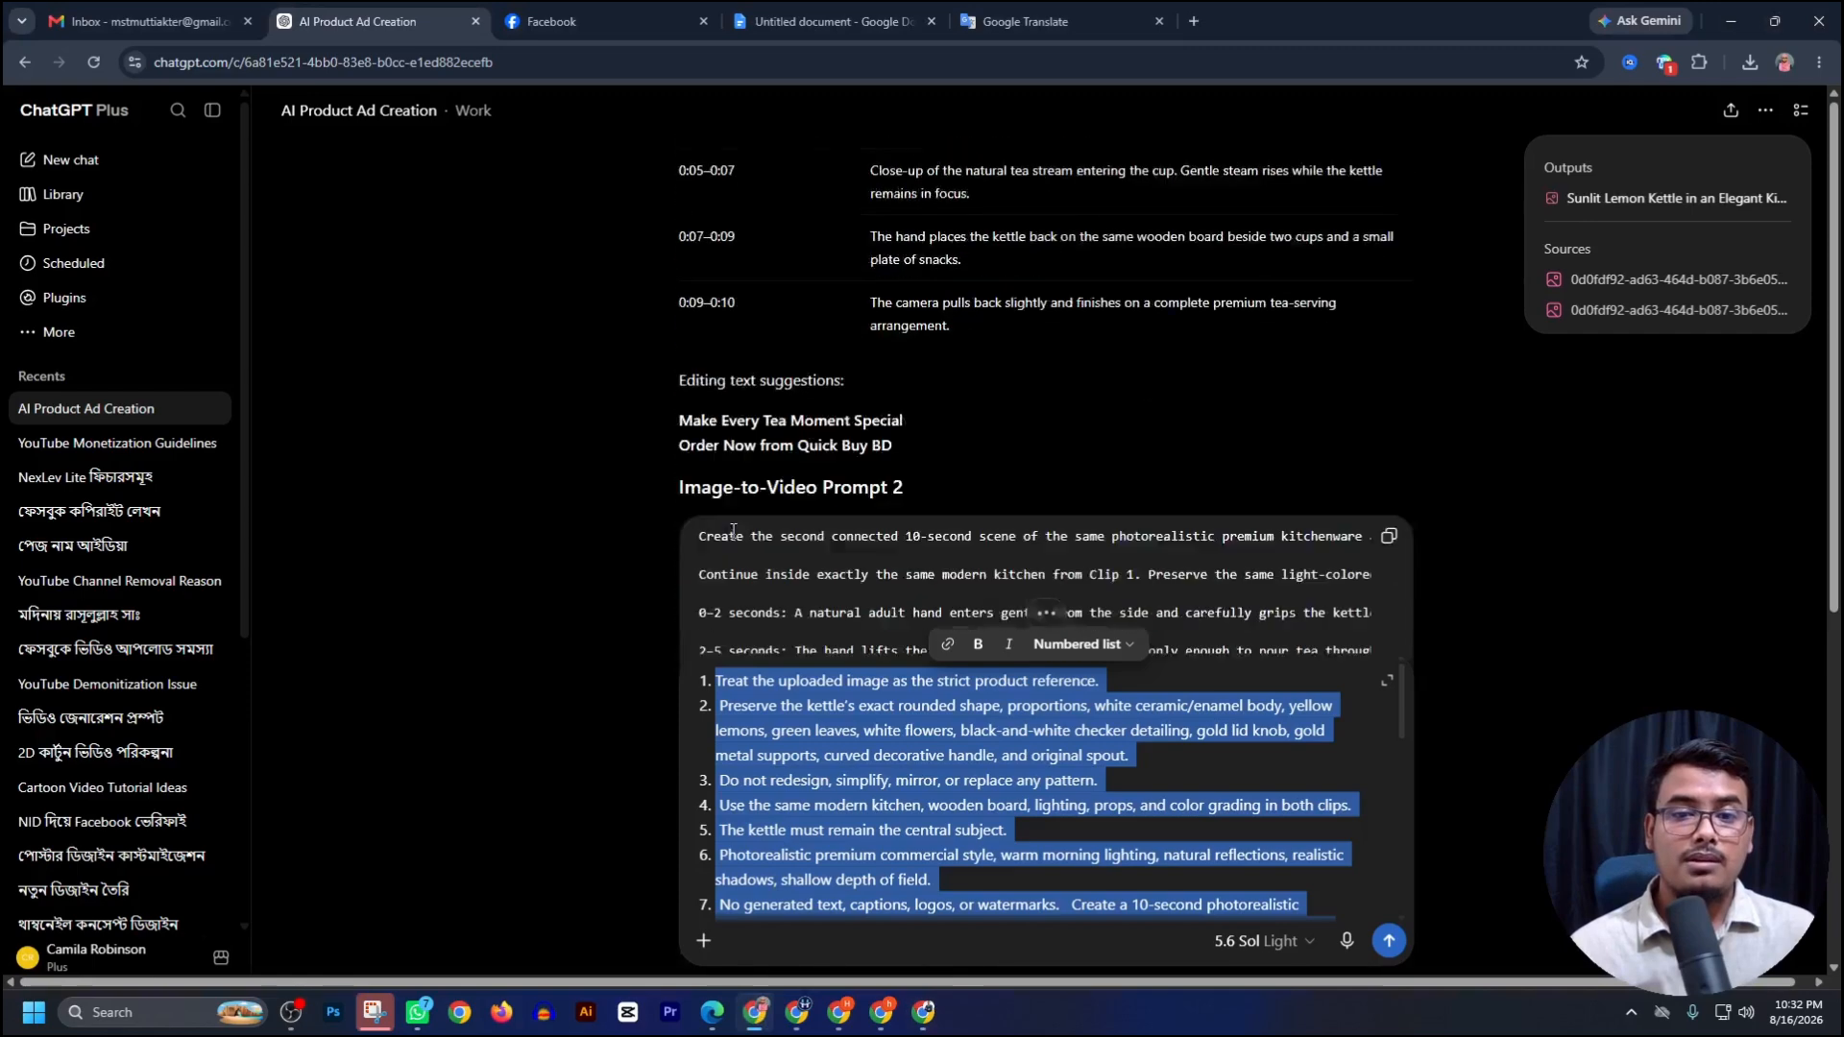
pyautogui.scroll(10, 733, 530)
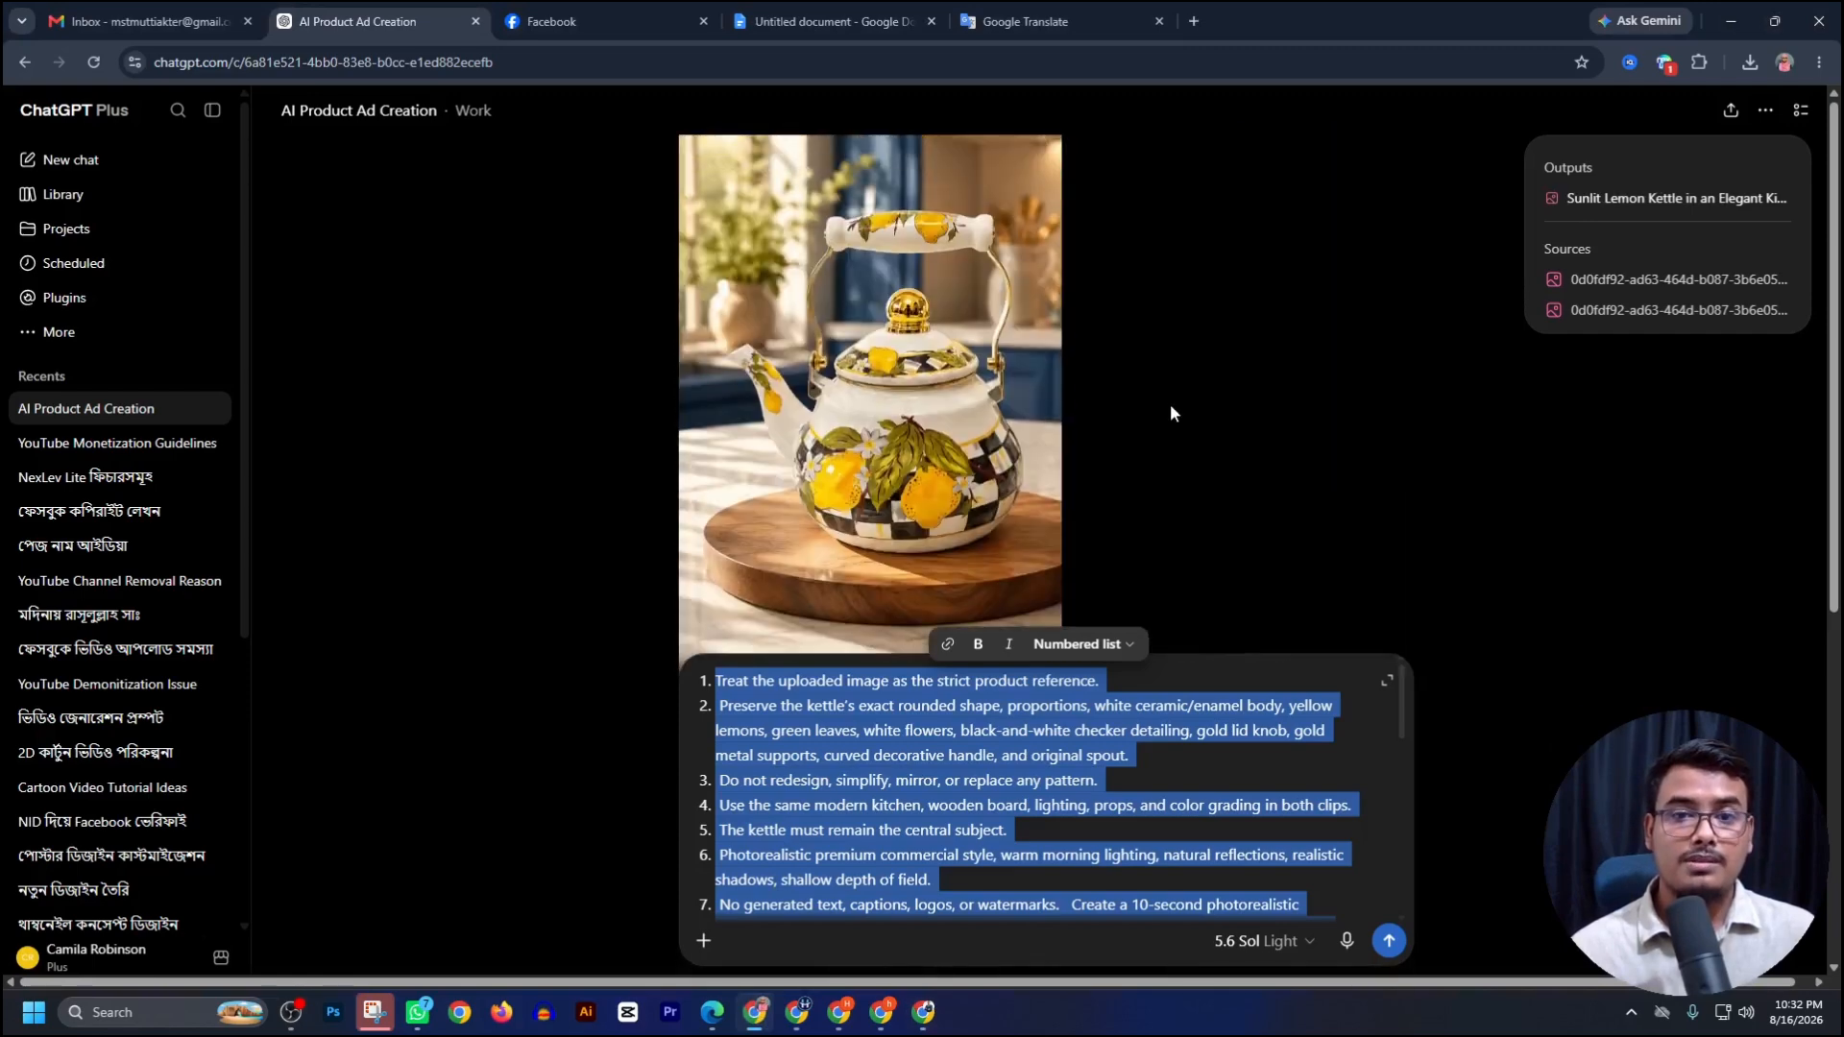
pyautogui.scroll(2, 1171, 412)
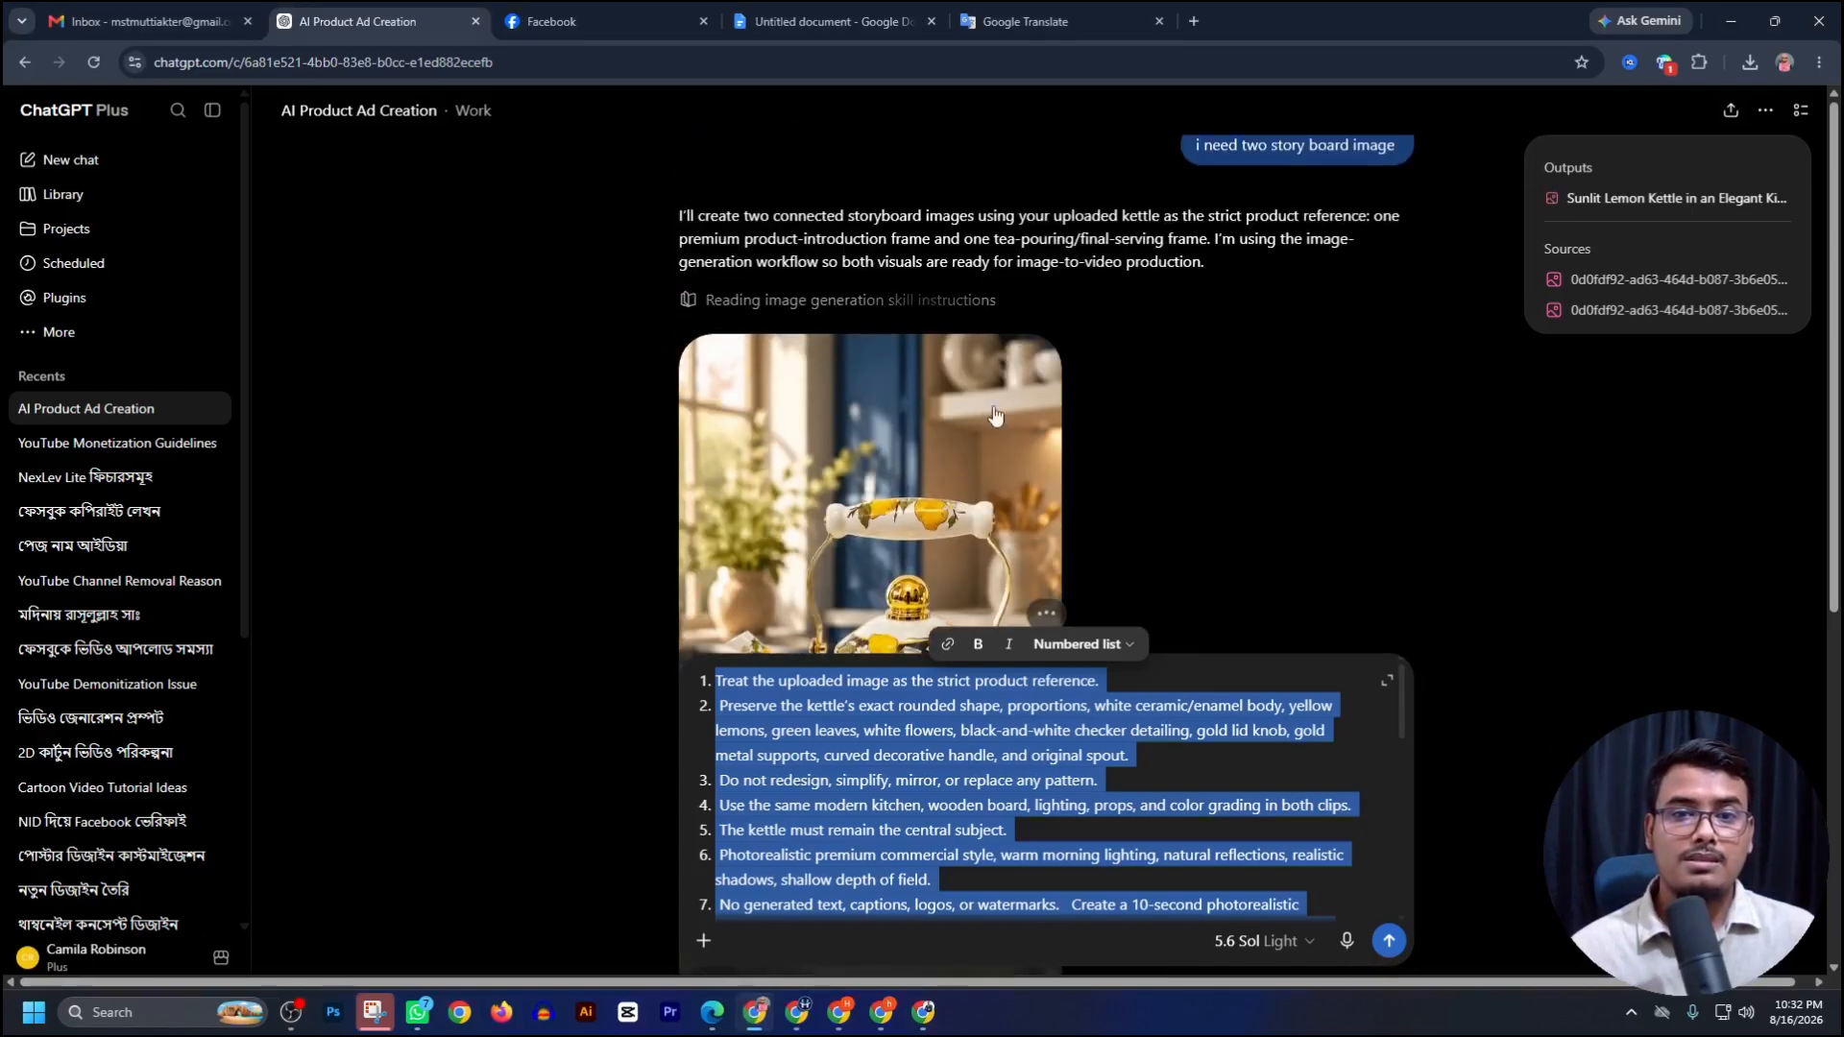
pyautogui.click(794, 441)
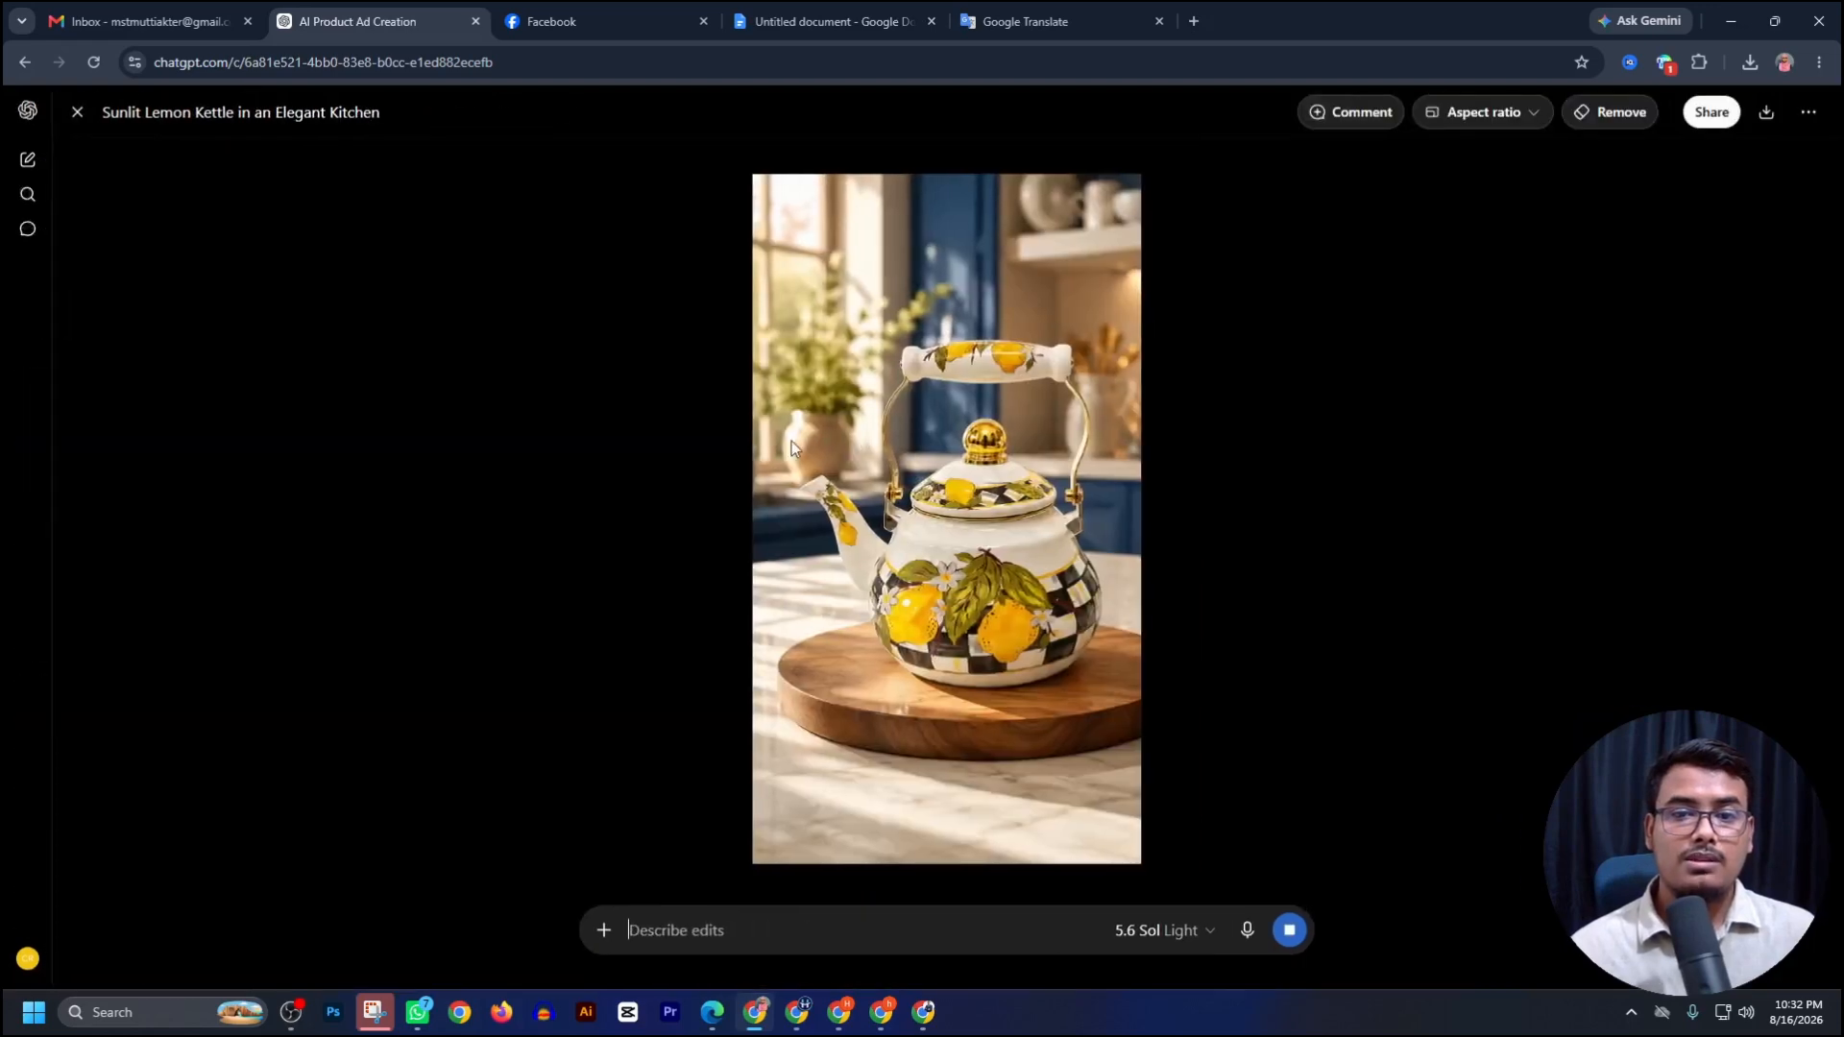
pyautogui.rightClick(973, 356)
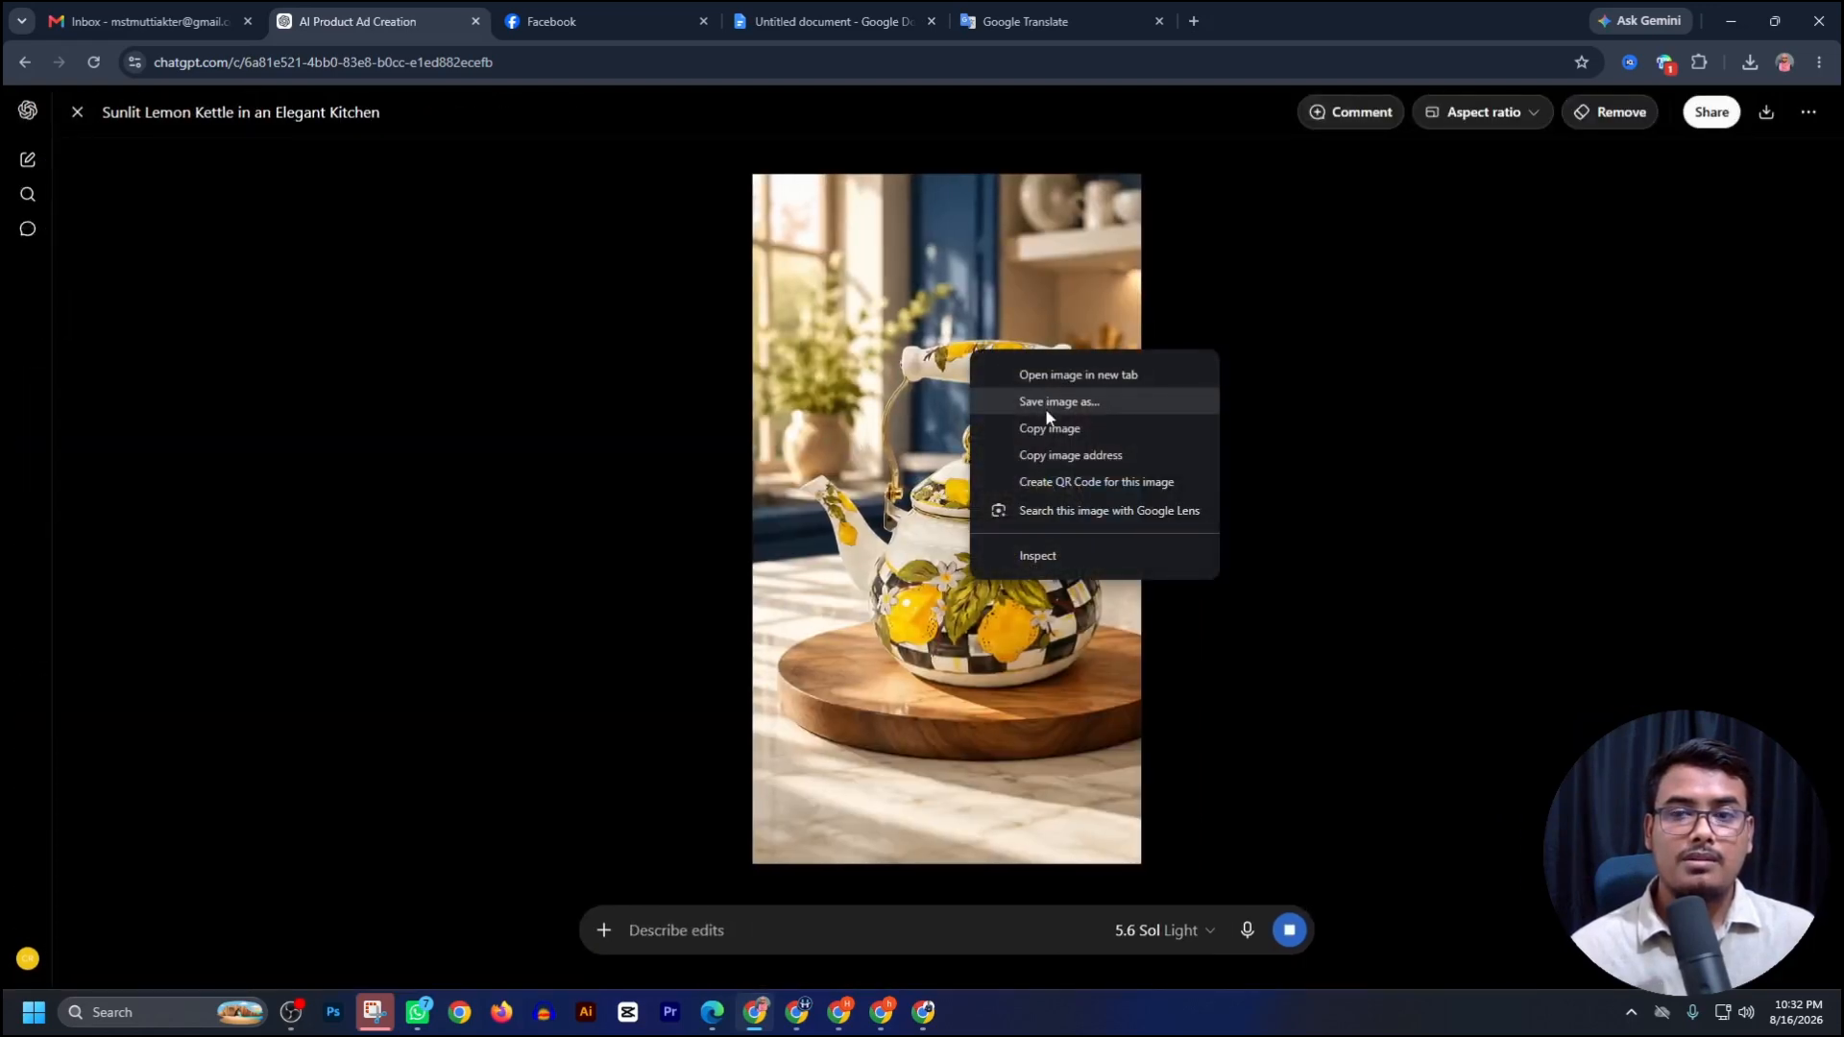
pyautogui.click(1048, 427)
pyautogui.rightClick(1001, 360)
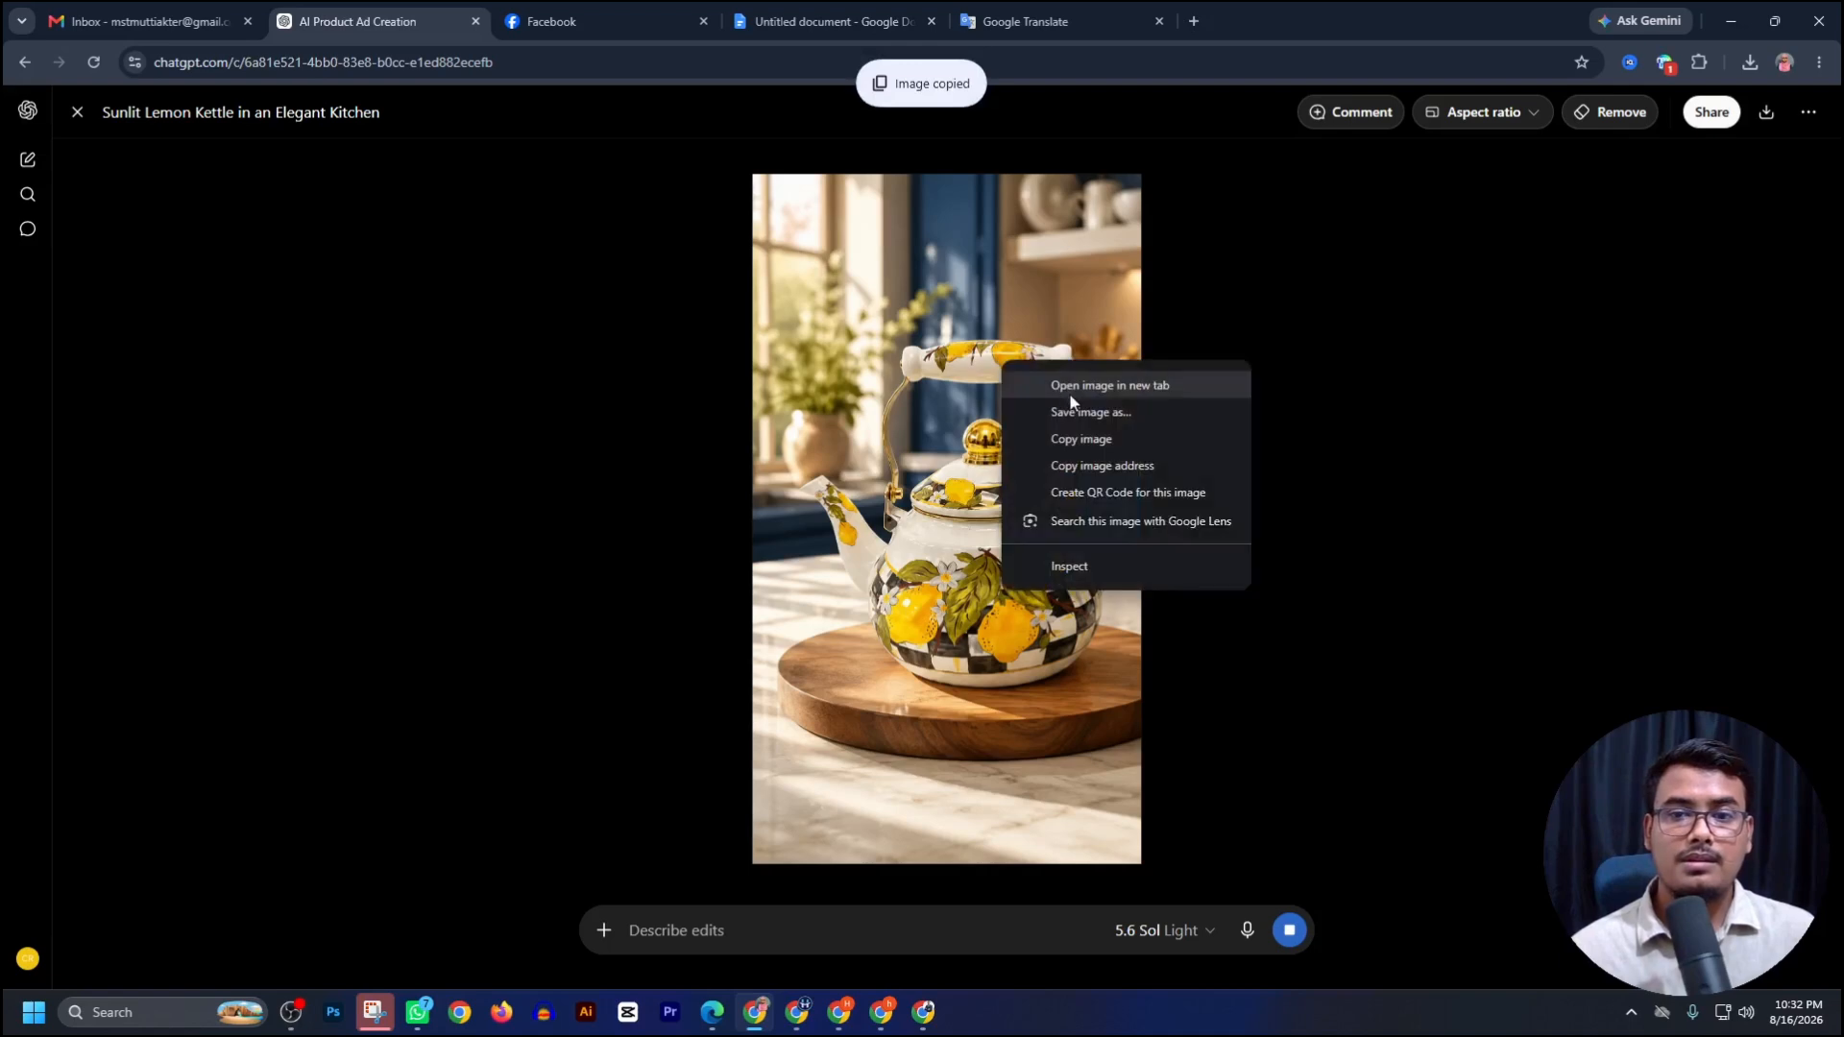
pyautogui.click(1611, 260)
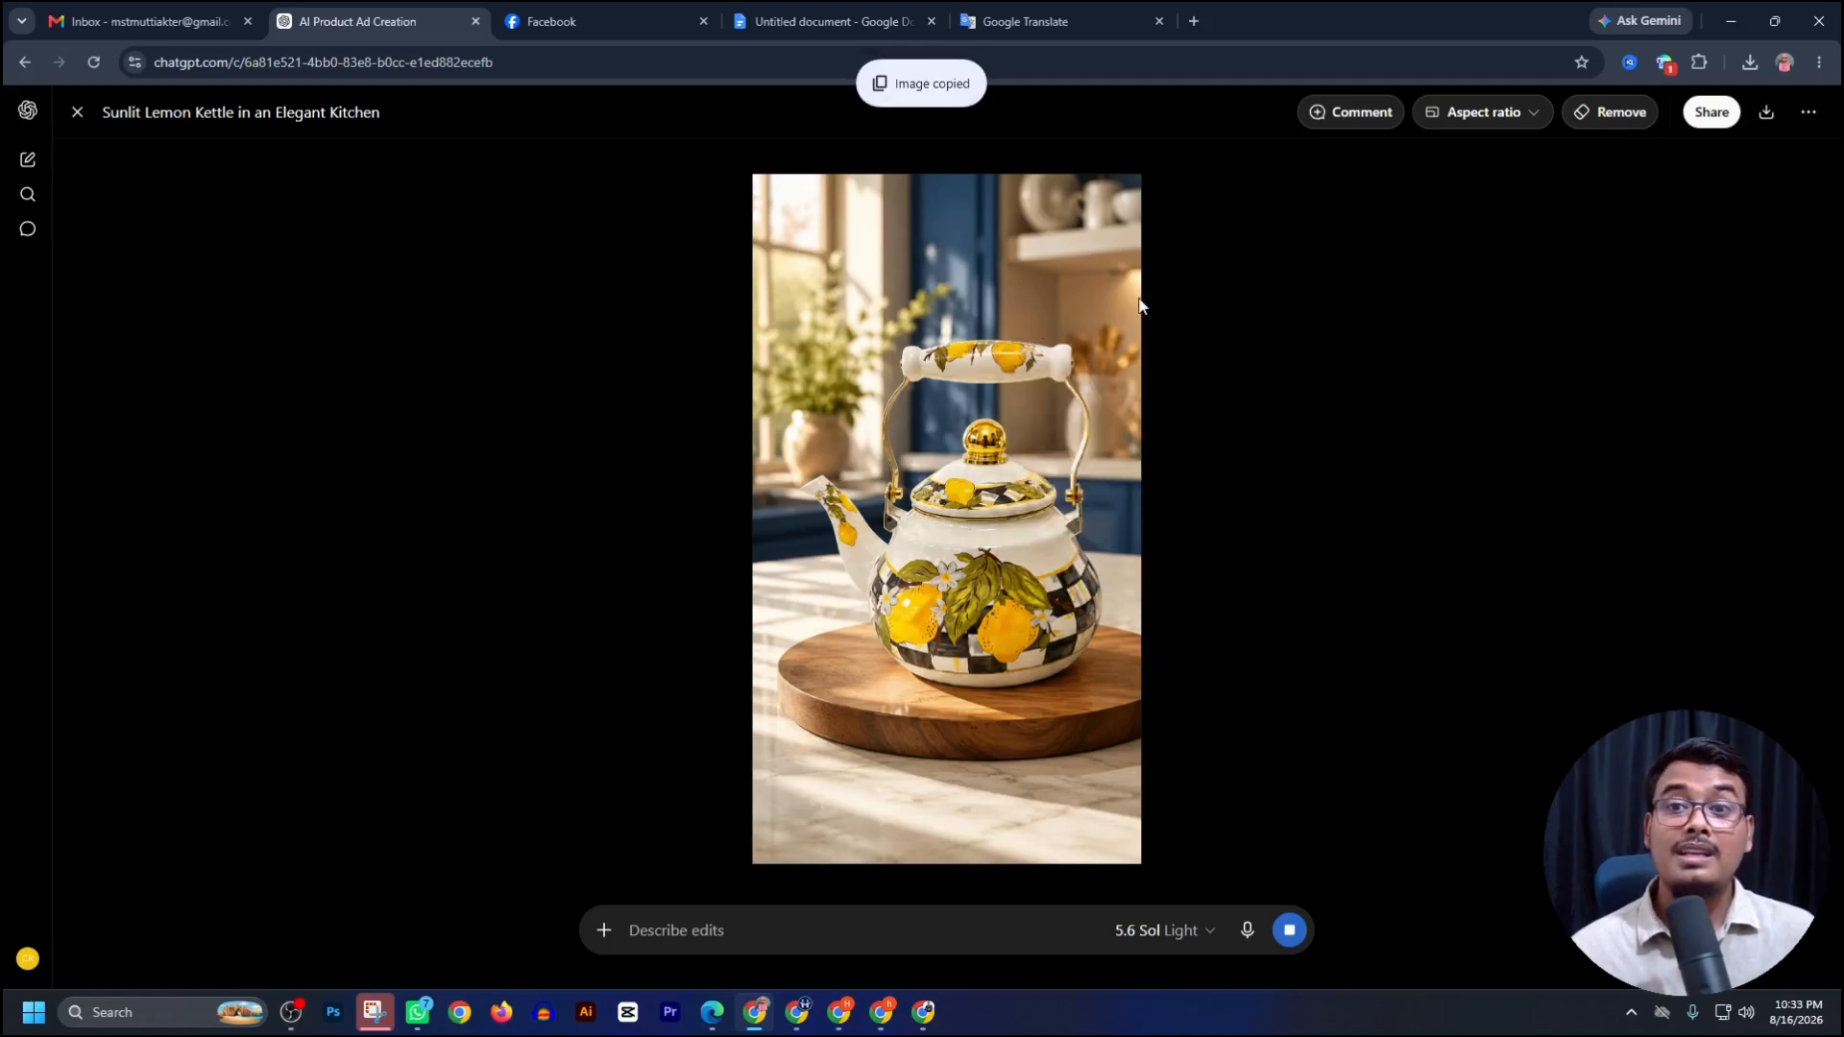
# Request a Widescreen 16:9 version of the generated kettle image and check its progress in the chat.
pyautogui.click(1491, 125)
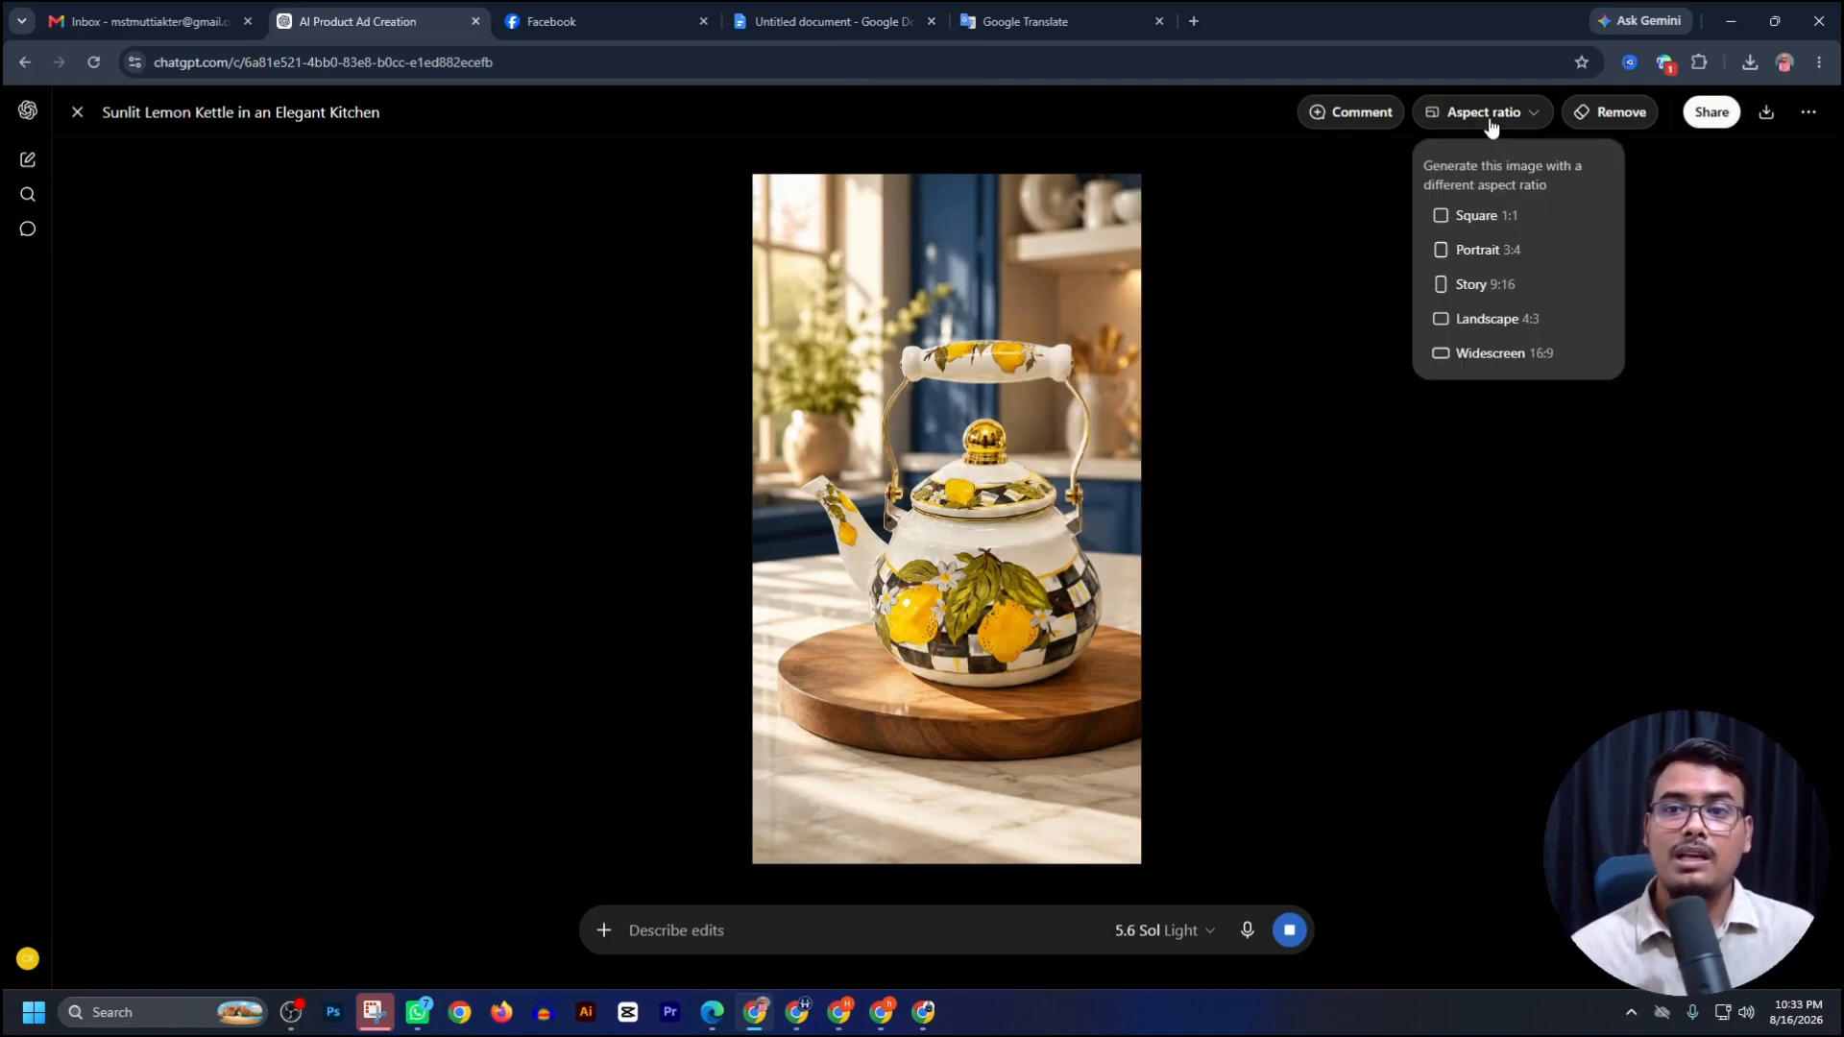
pyautogui.click(1499, 354)
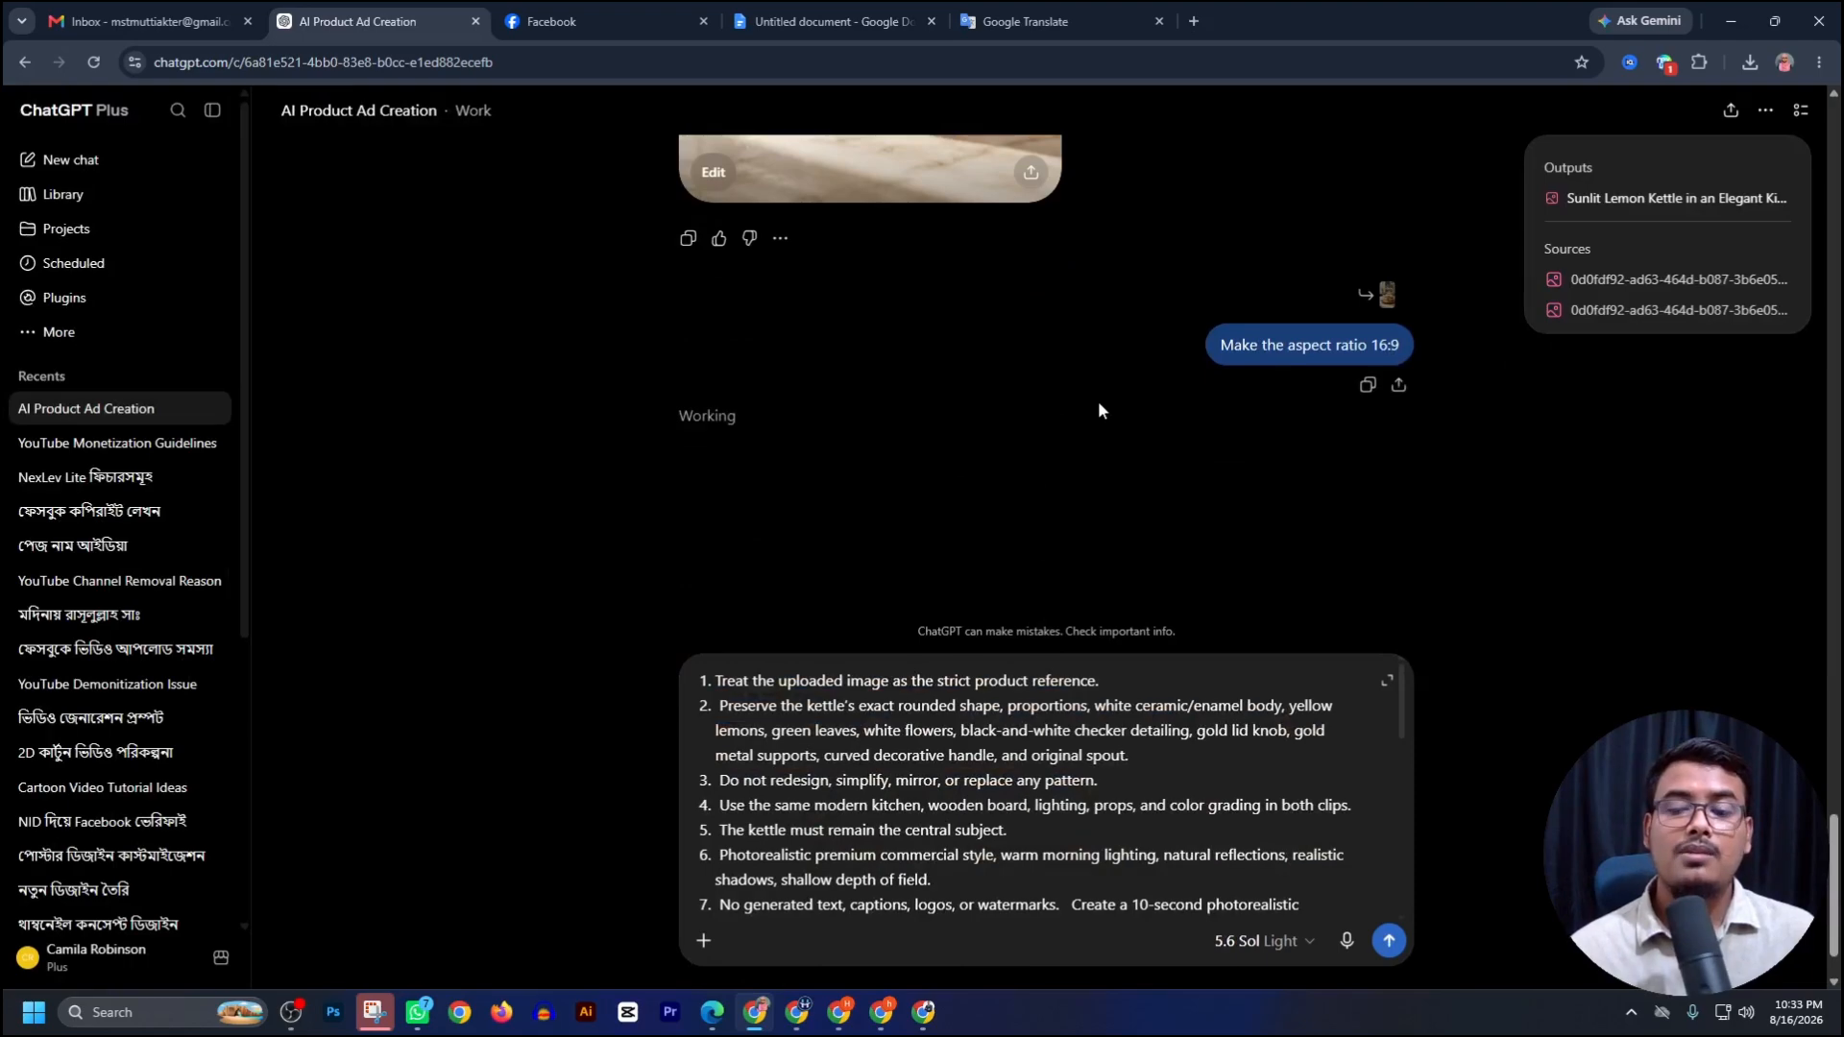
pyautogui.scroll(3, 1133, 442)
pyautogui.scroll(1, 1168, 477)
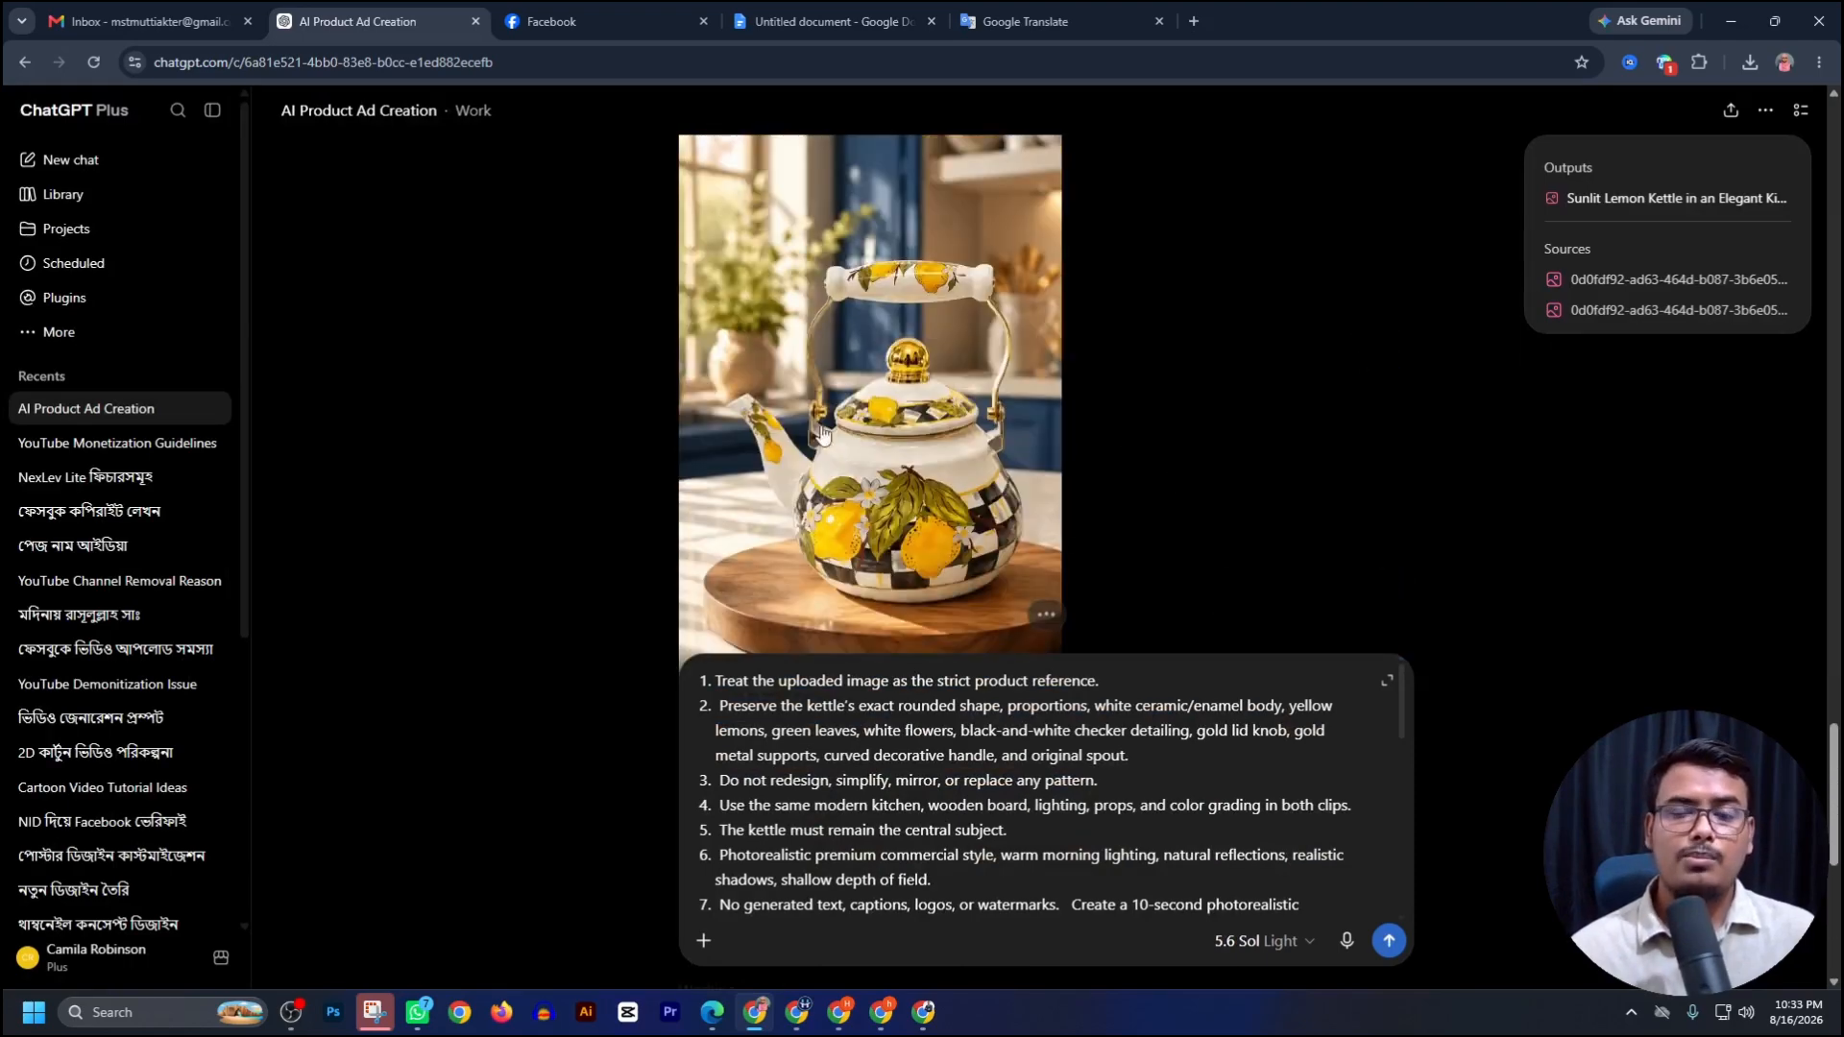
pyautogui.scroll(-5, 999, 375)
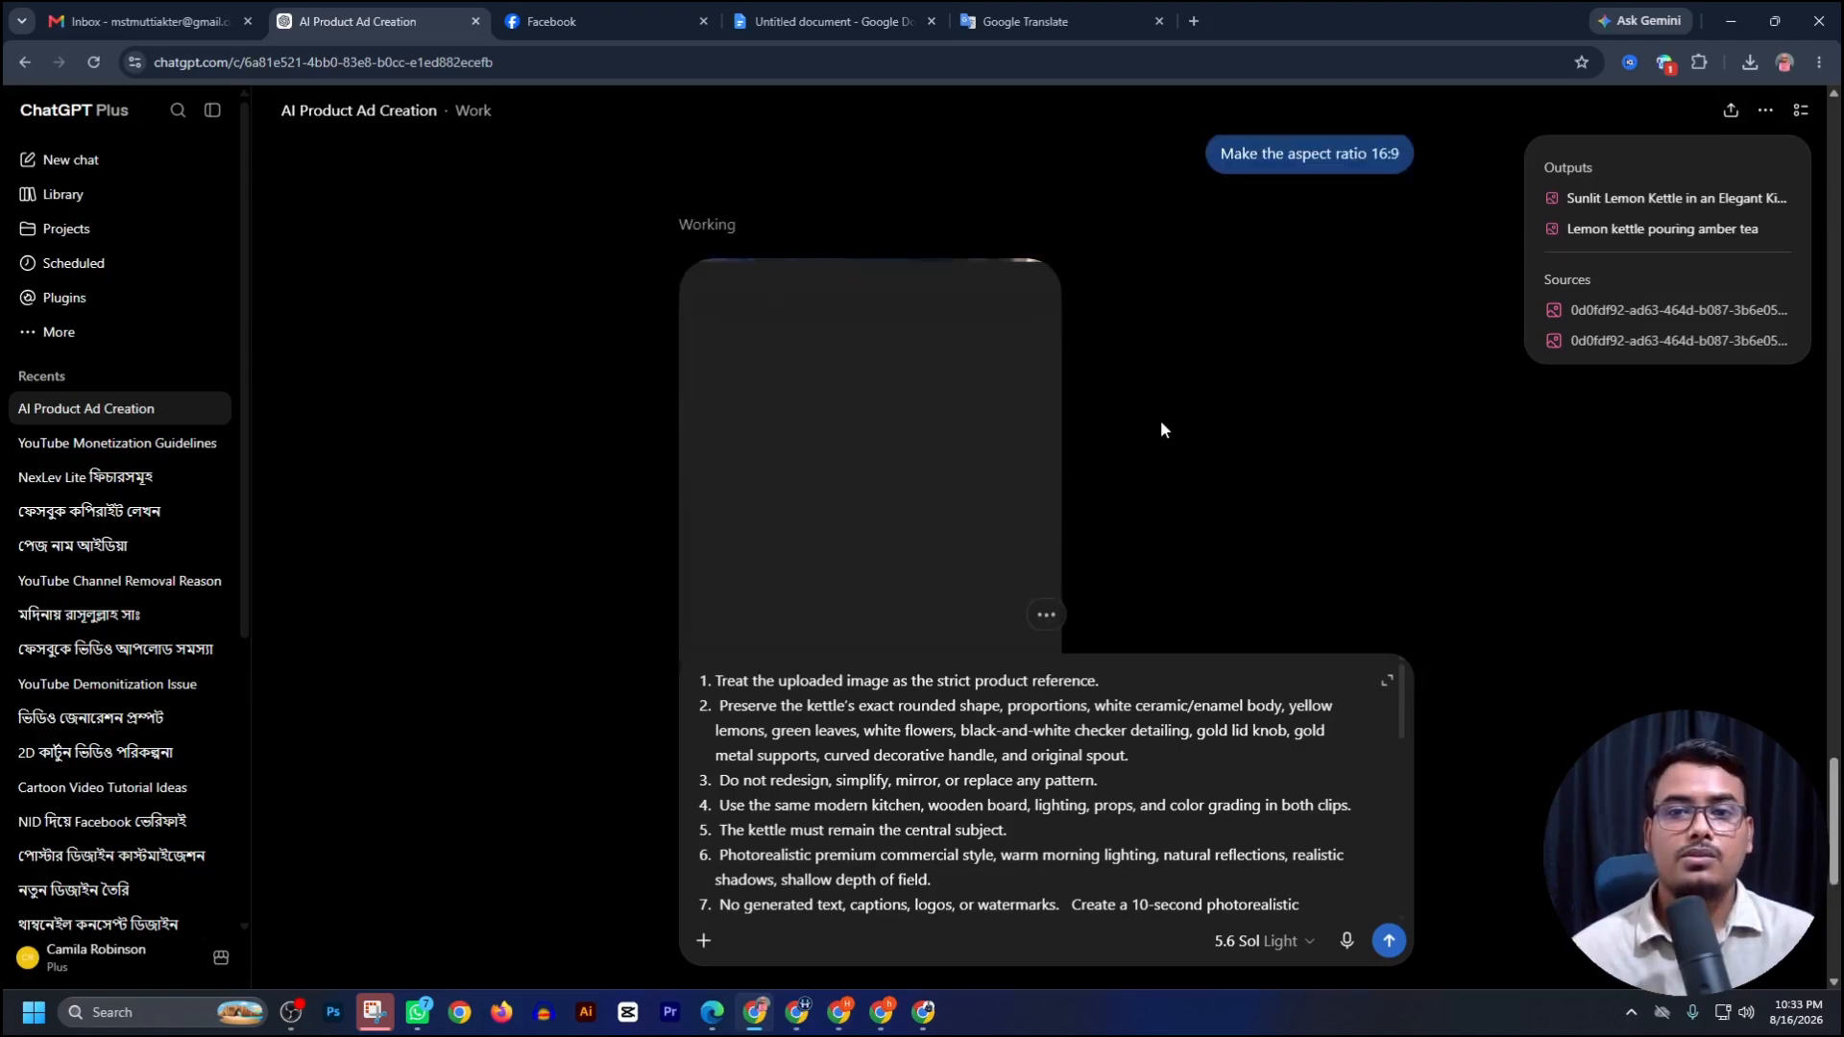
# Request a Widescreen 16:9 version of the generated tea-pouring storyboard image.
pyautogui.scroll(2, 1199, 429)
pyautogui.scroll(-4, 1197, 428)
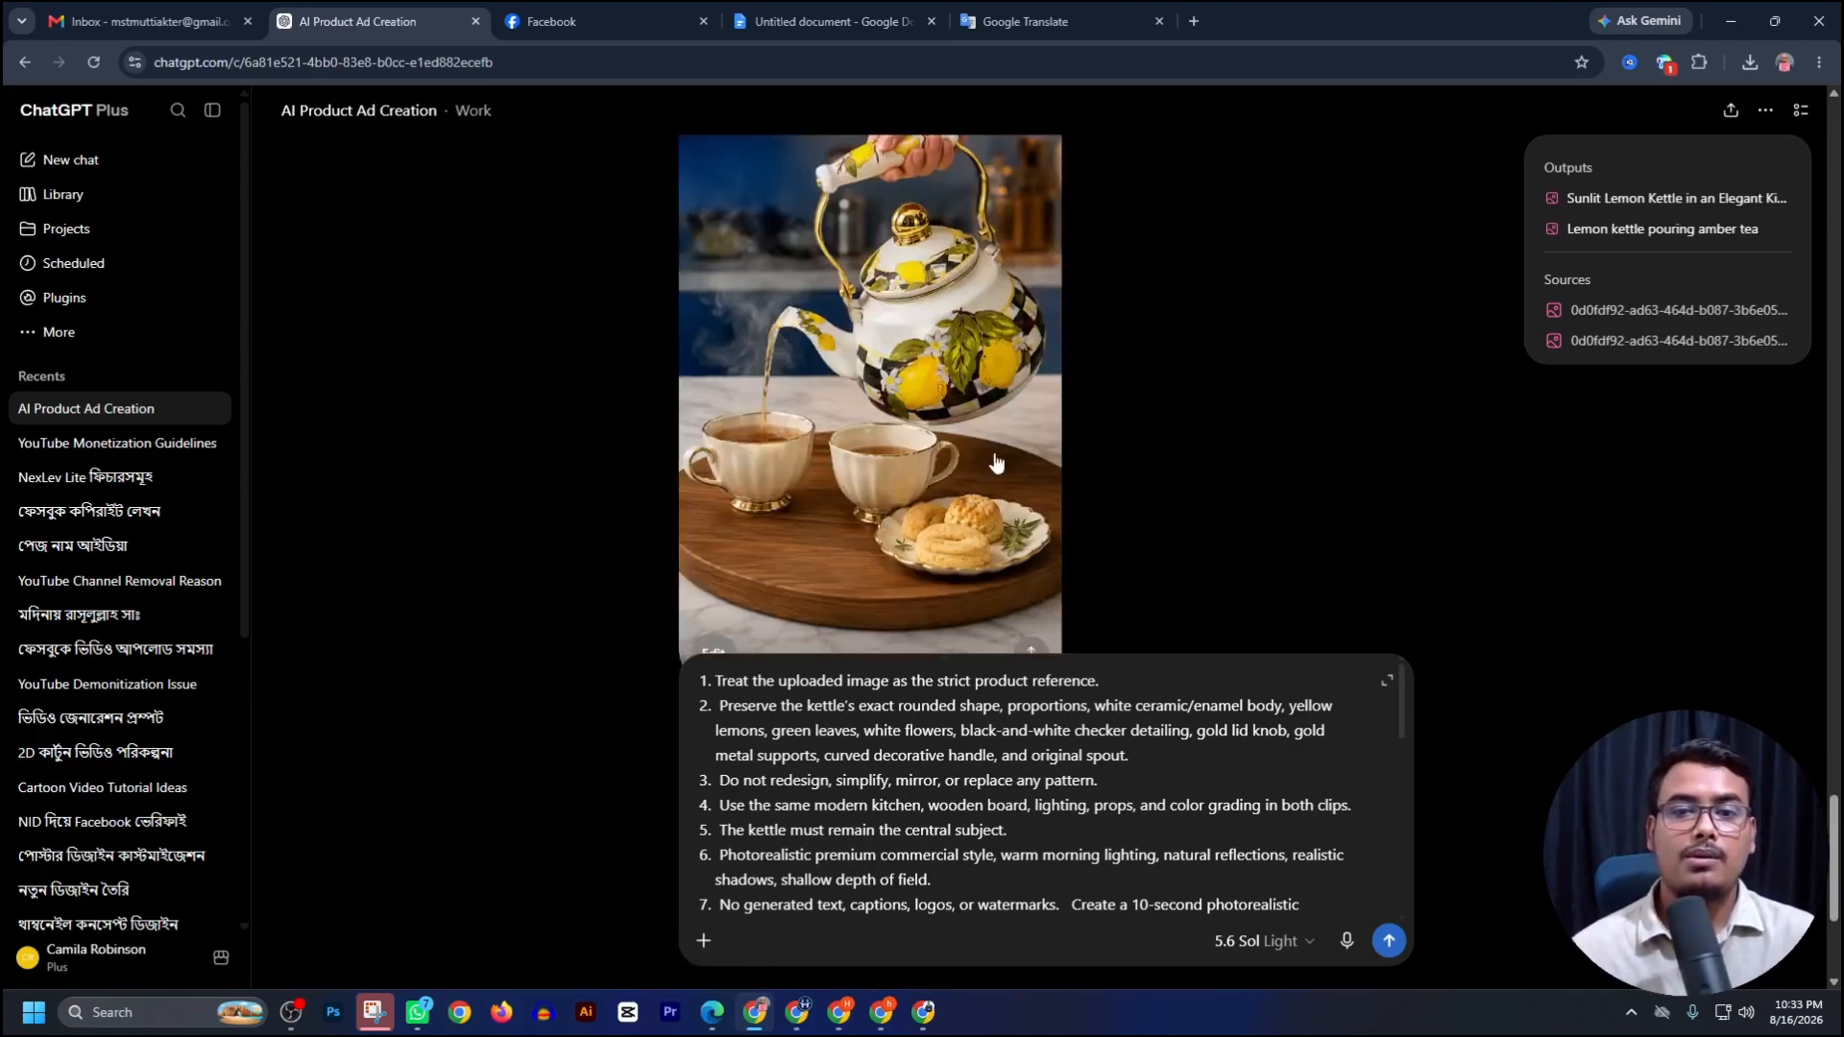
pyautogui.scroll(5, 906, 471)
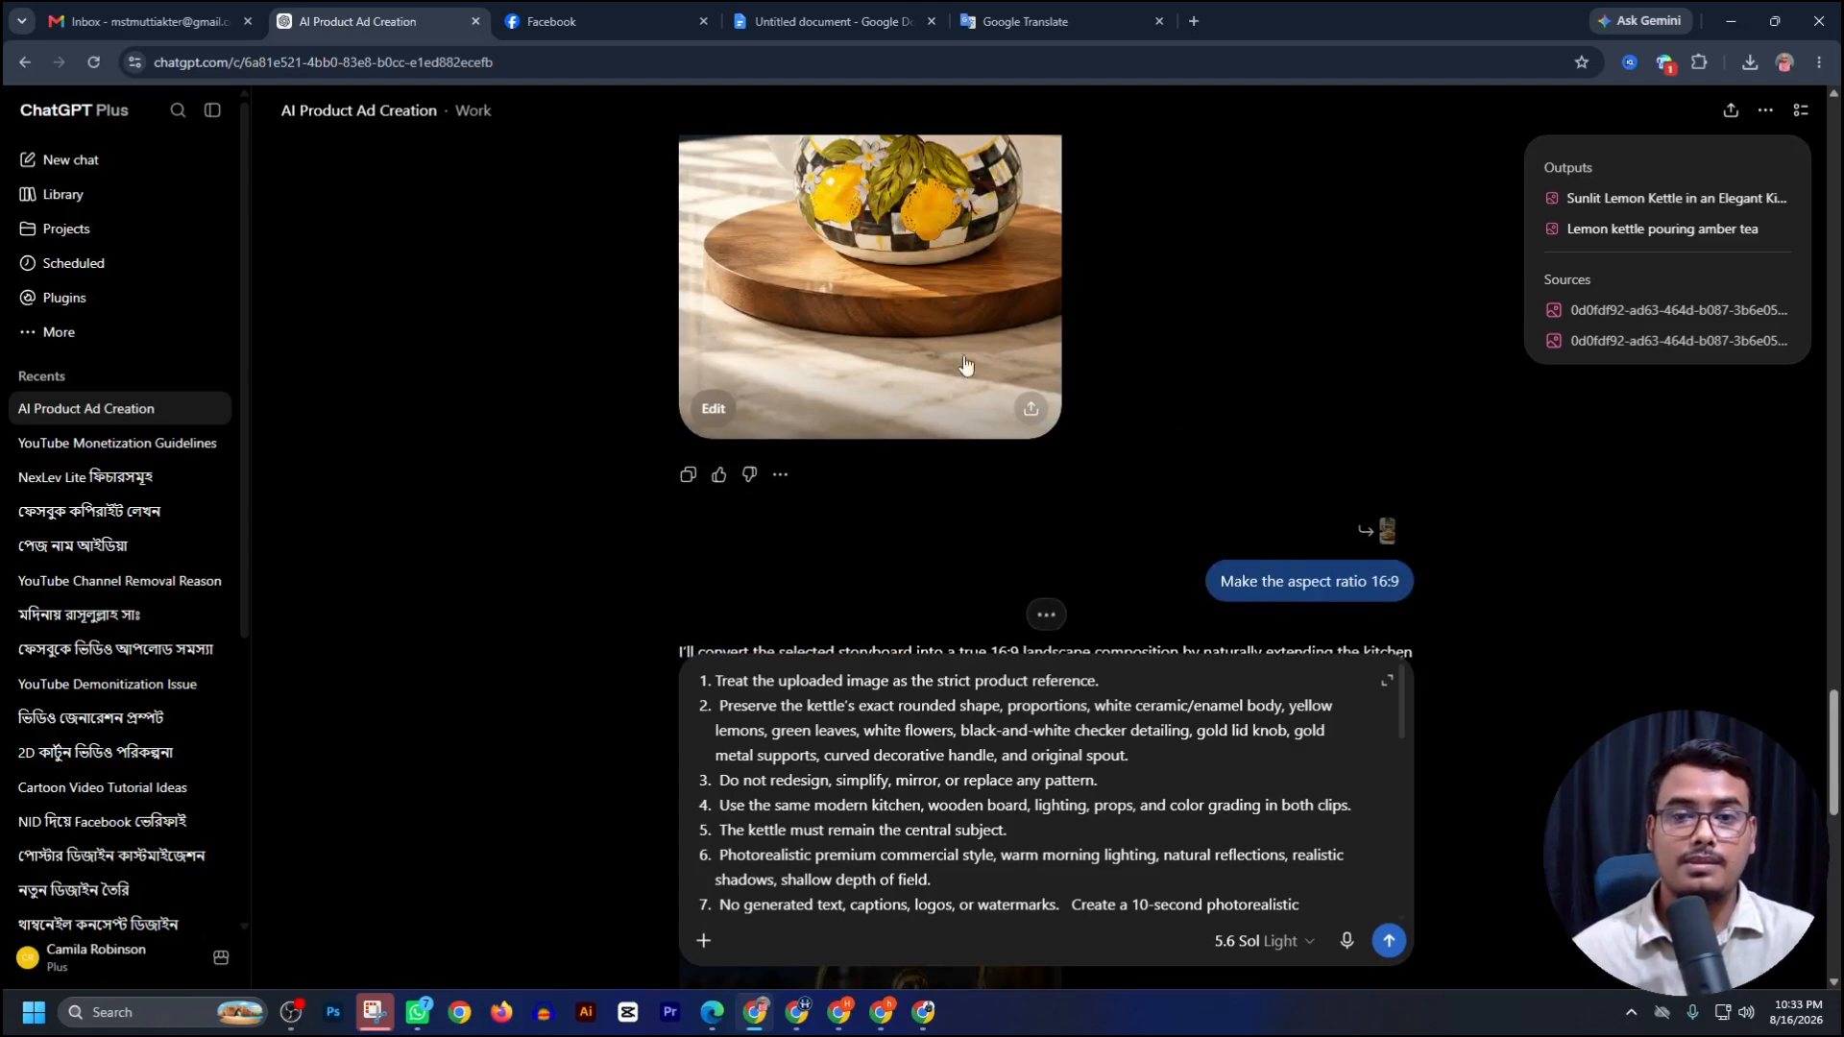
pyautogui.scroll(2, 969, 375)
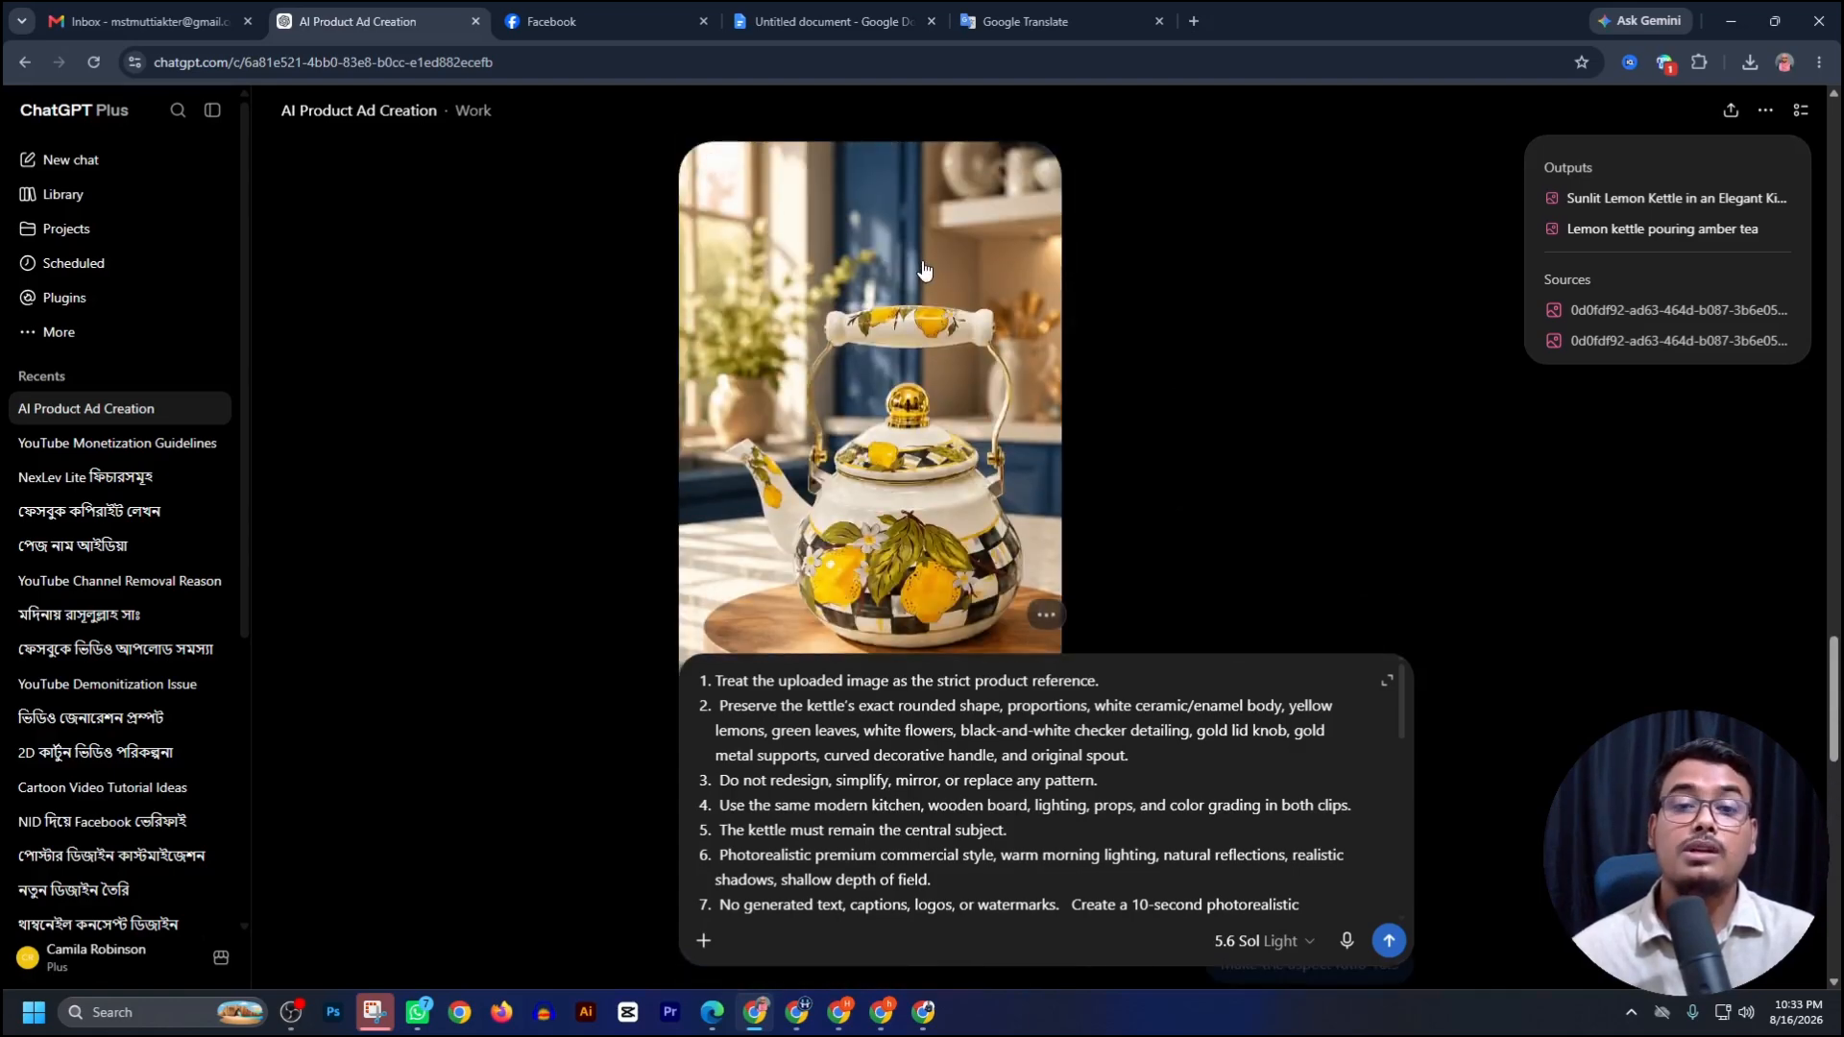
pyautogui.scroll(-3, 922, 276)
pyautogui.scroll(-10, 920, 283)
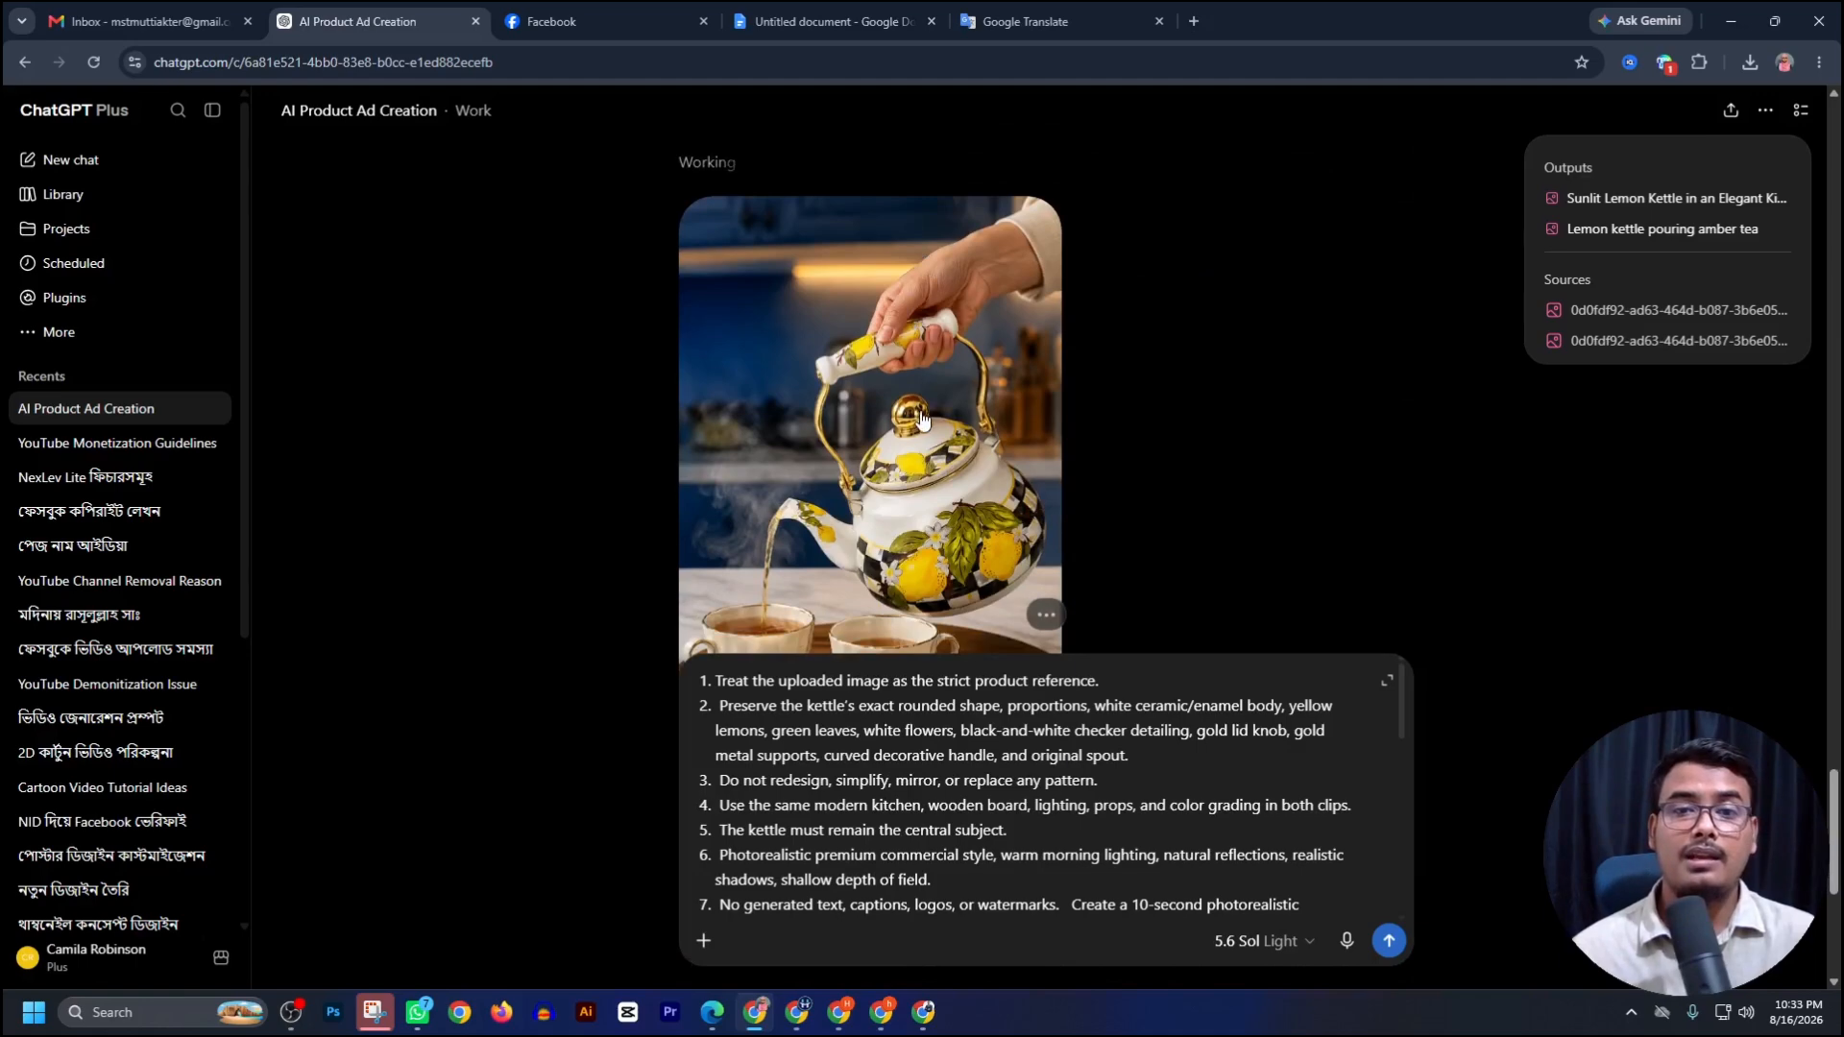
pyautogui.click(933, 365)
pyautogui.click(1503, 128)
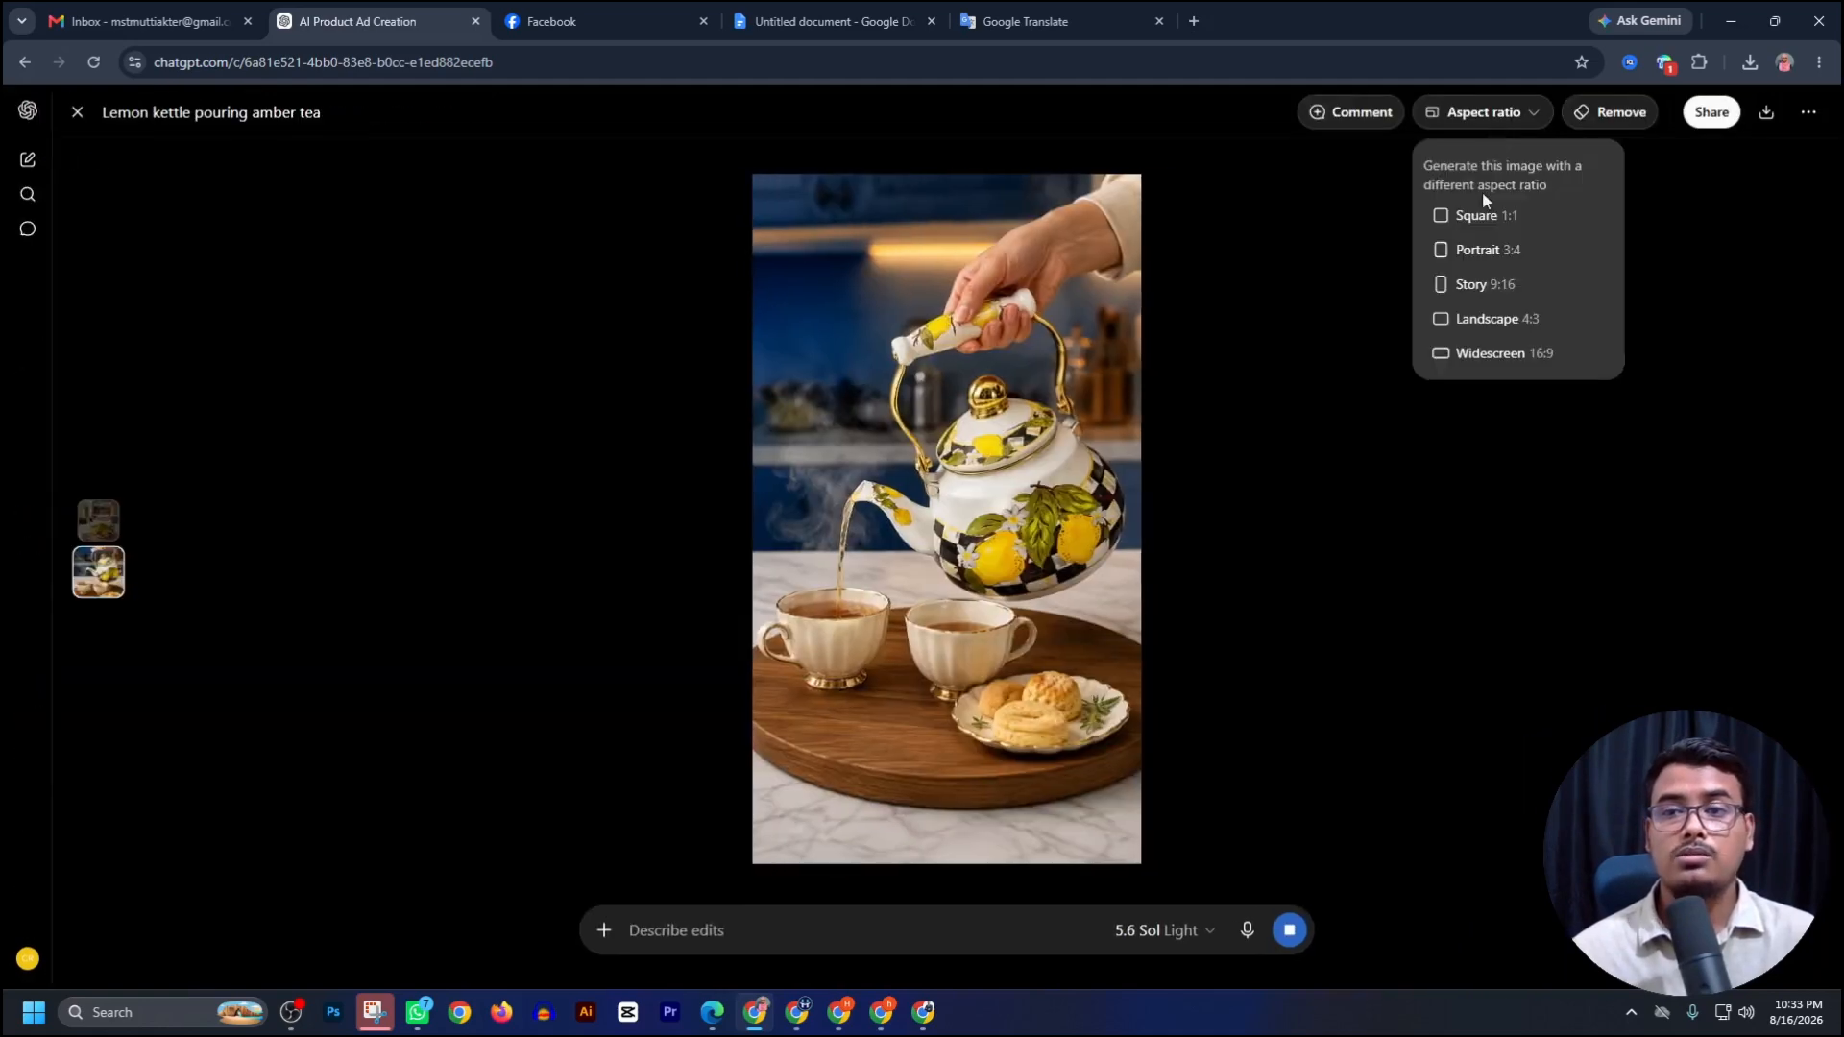
pyautogui.click(1482, 351)
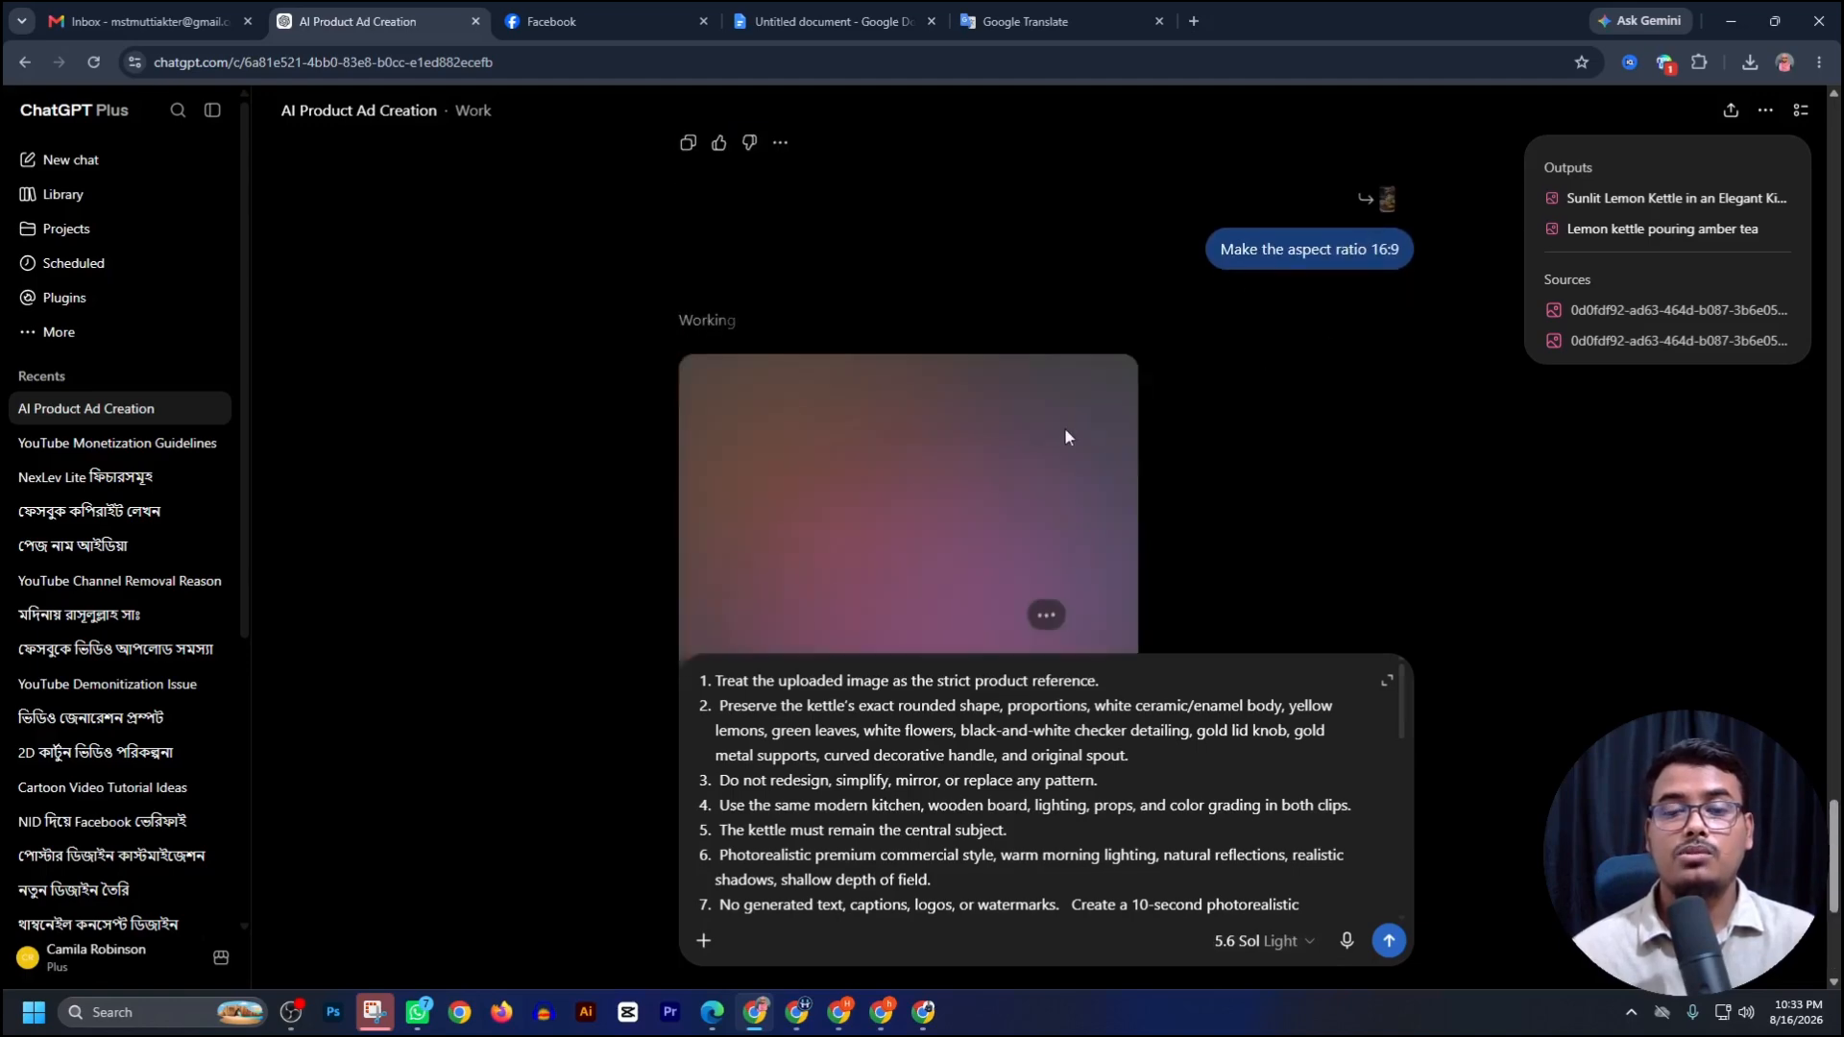
# Clear the combined video prompt draft out of the chat's message box.
pyautogui.scroll(-4, 1070, 429)
pyautogui.scroll(20, 1086, 419)
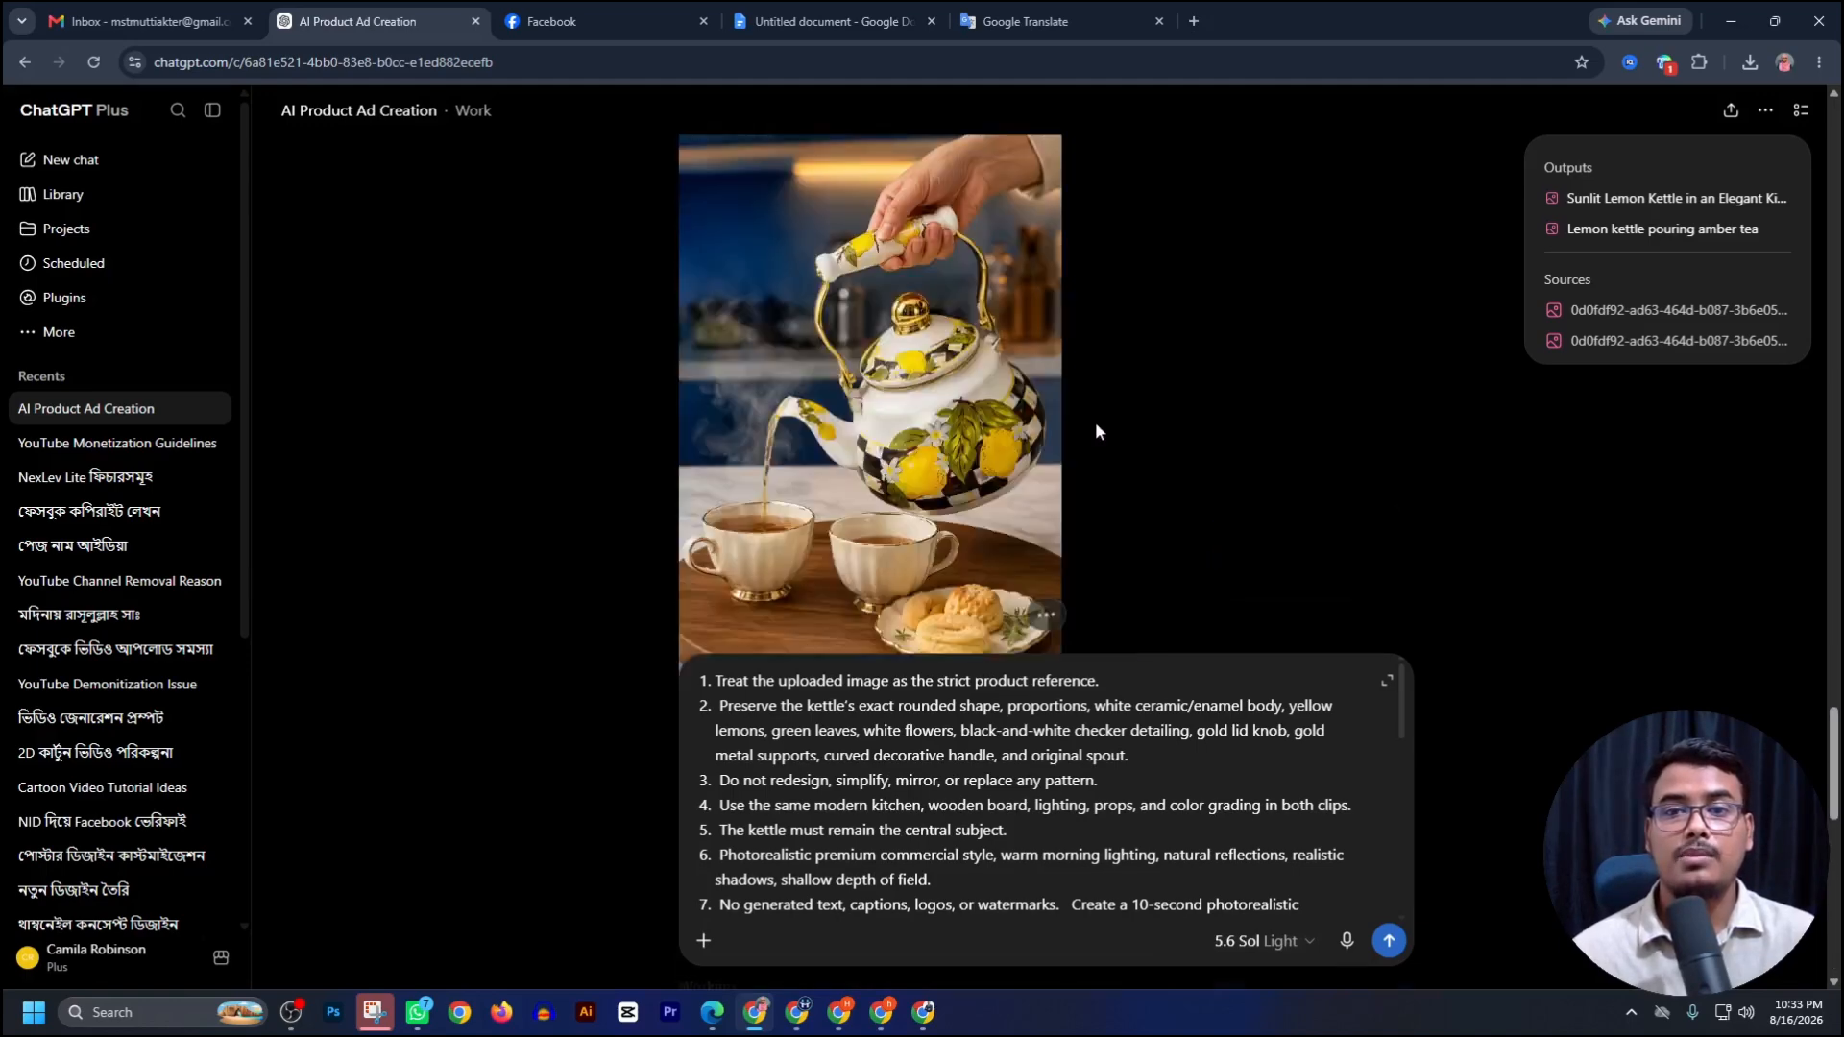
pyautogui.scroll(-15, 1139, 317)
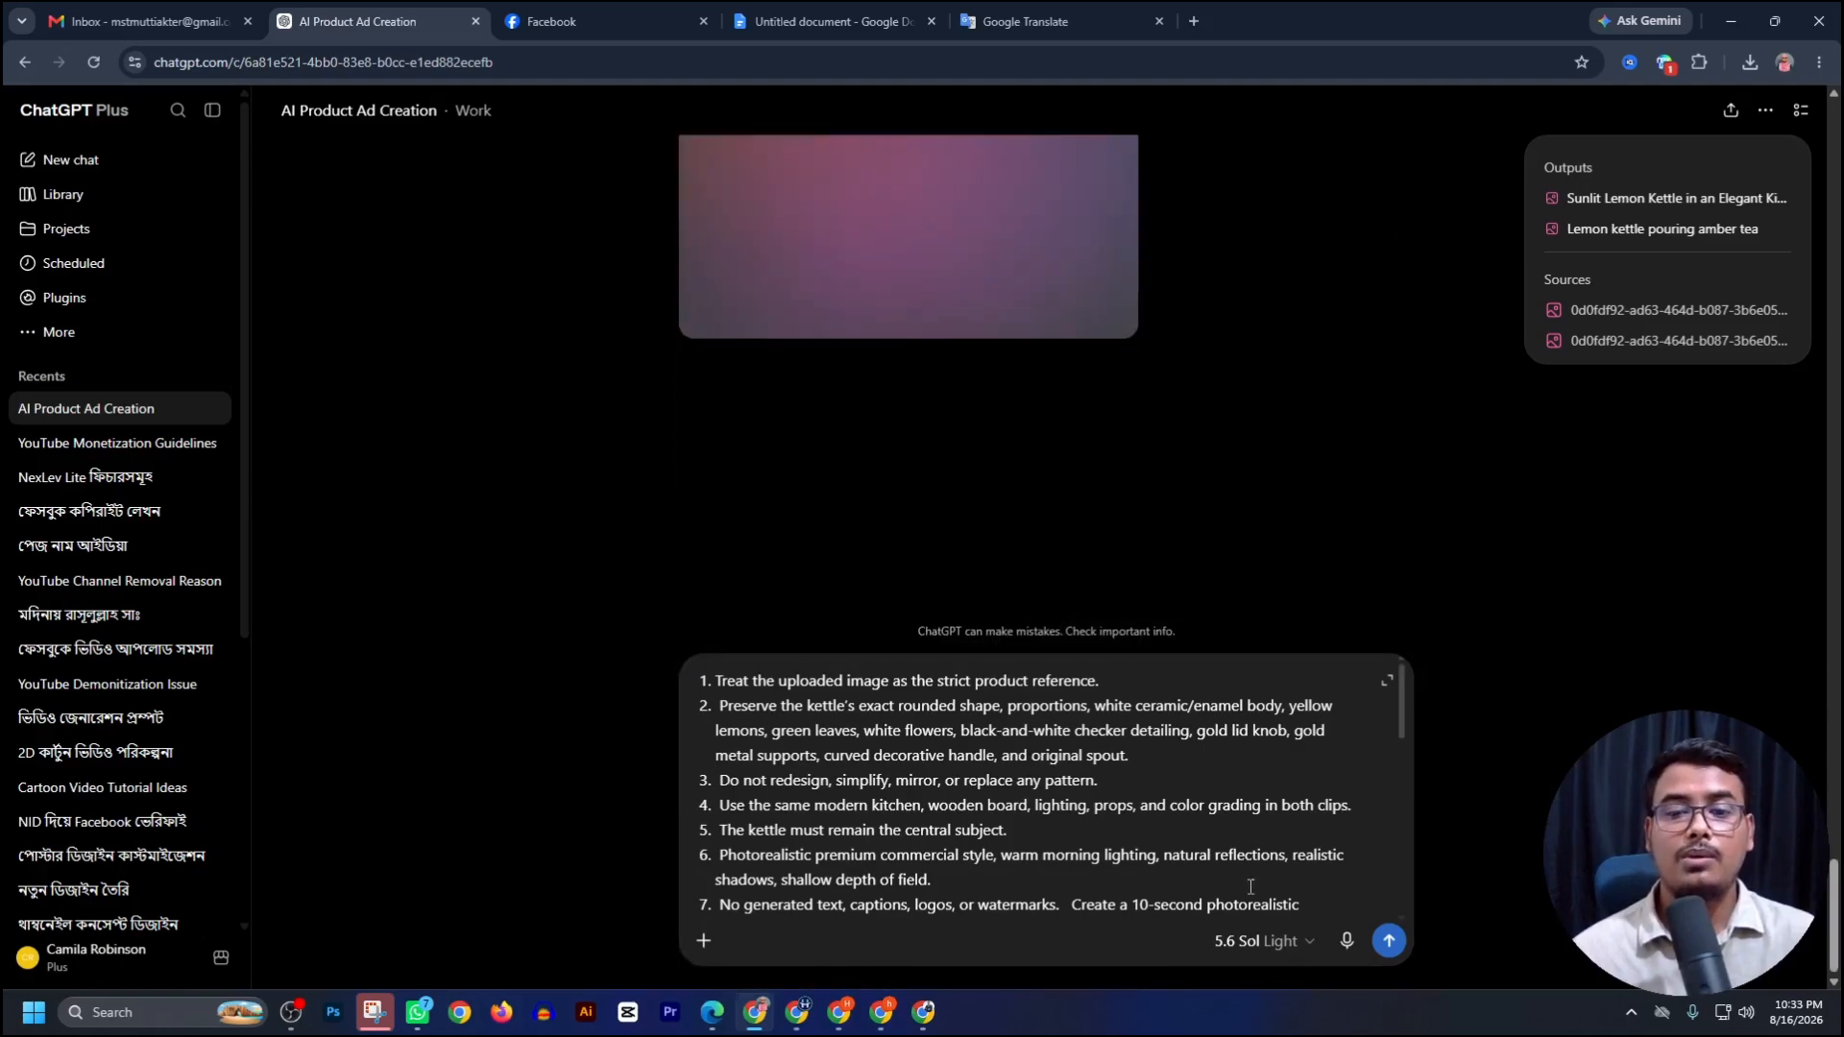
pyautogui.hotkey('ctrl', 'a')
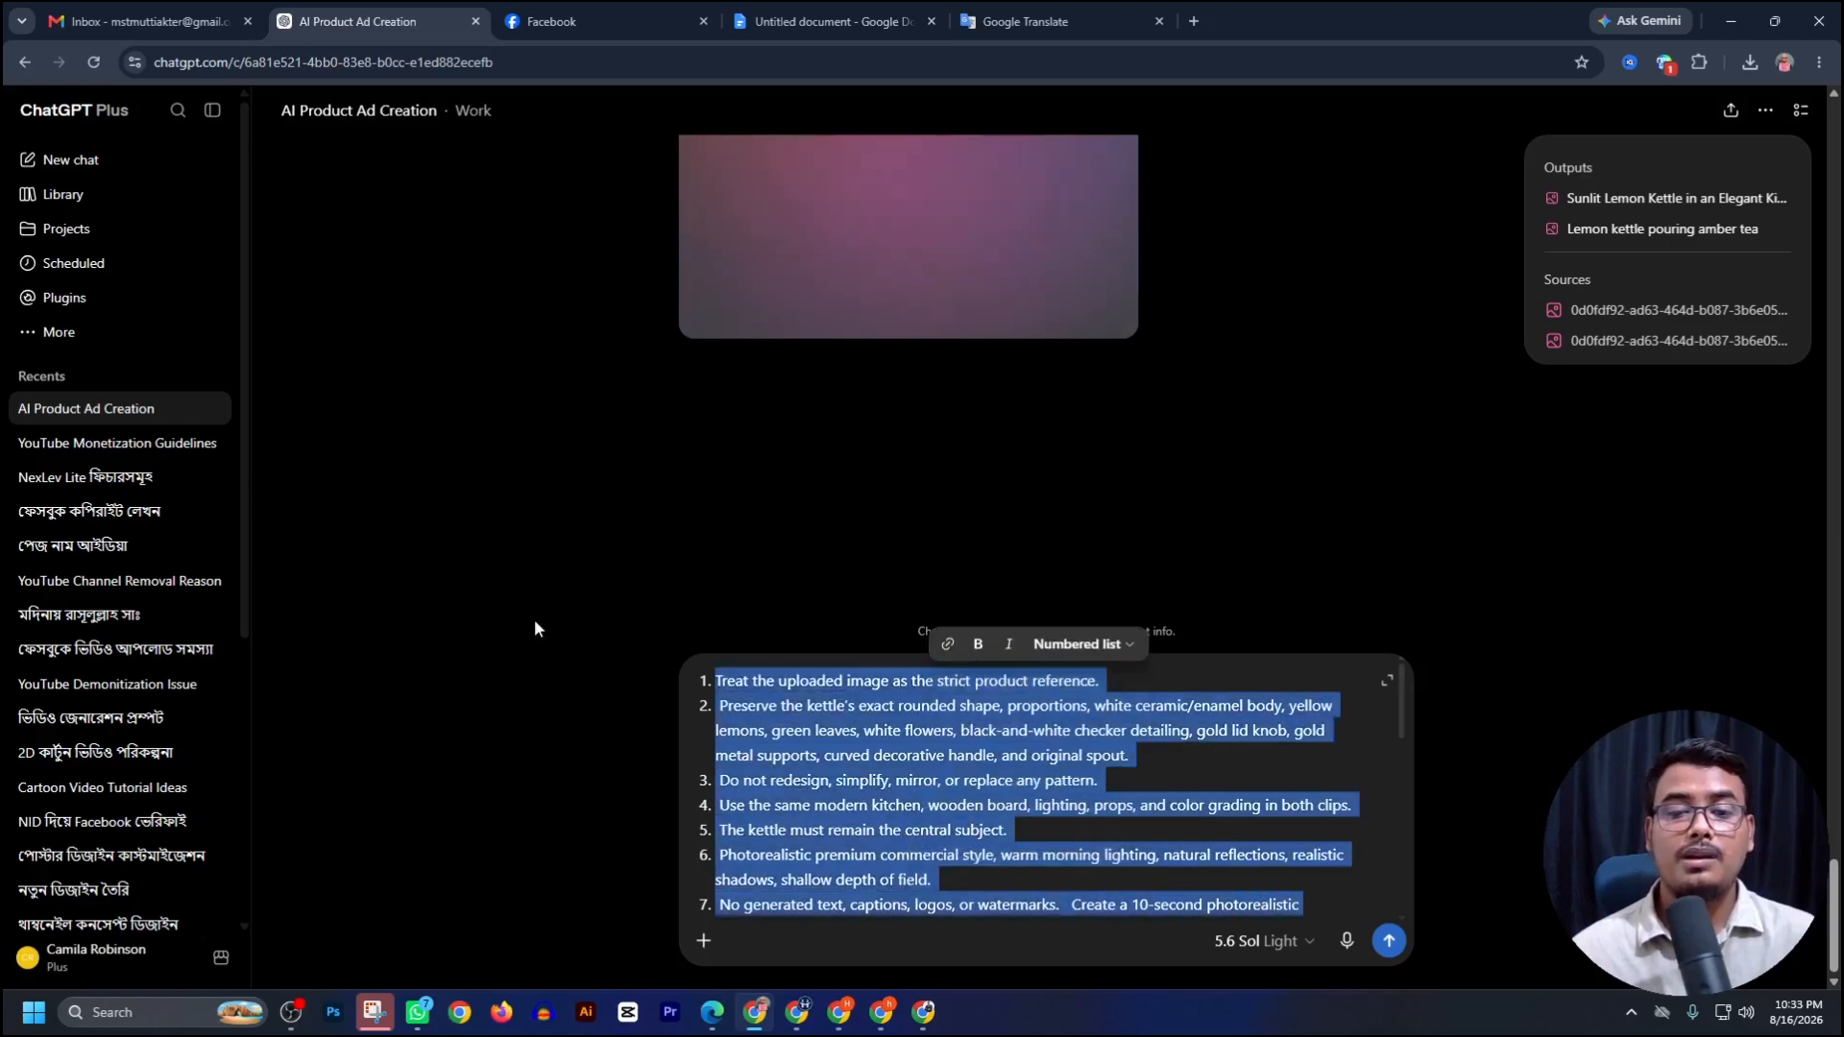
pyautogui.hotkey('ctrl', 'v')
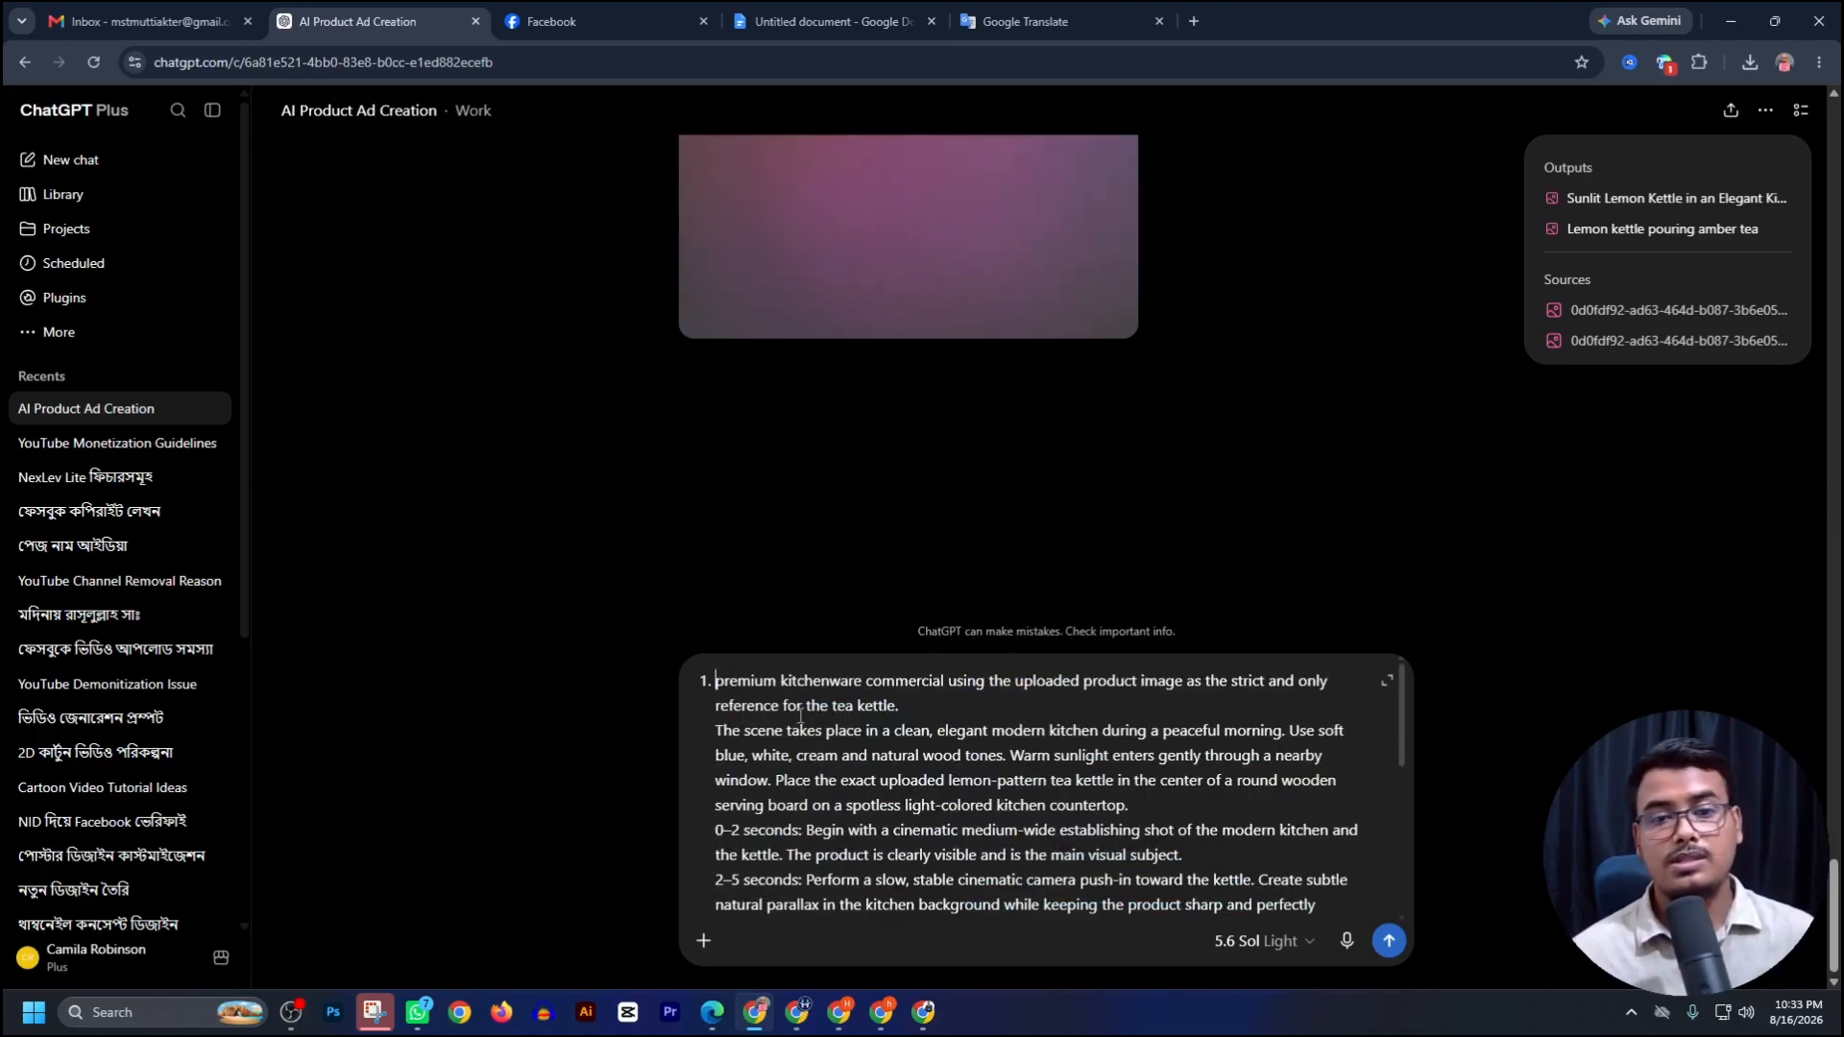
pyautogui.hotkey('ctrl', 'a')
pyautogui.press('BackSpace')
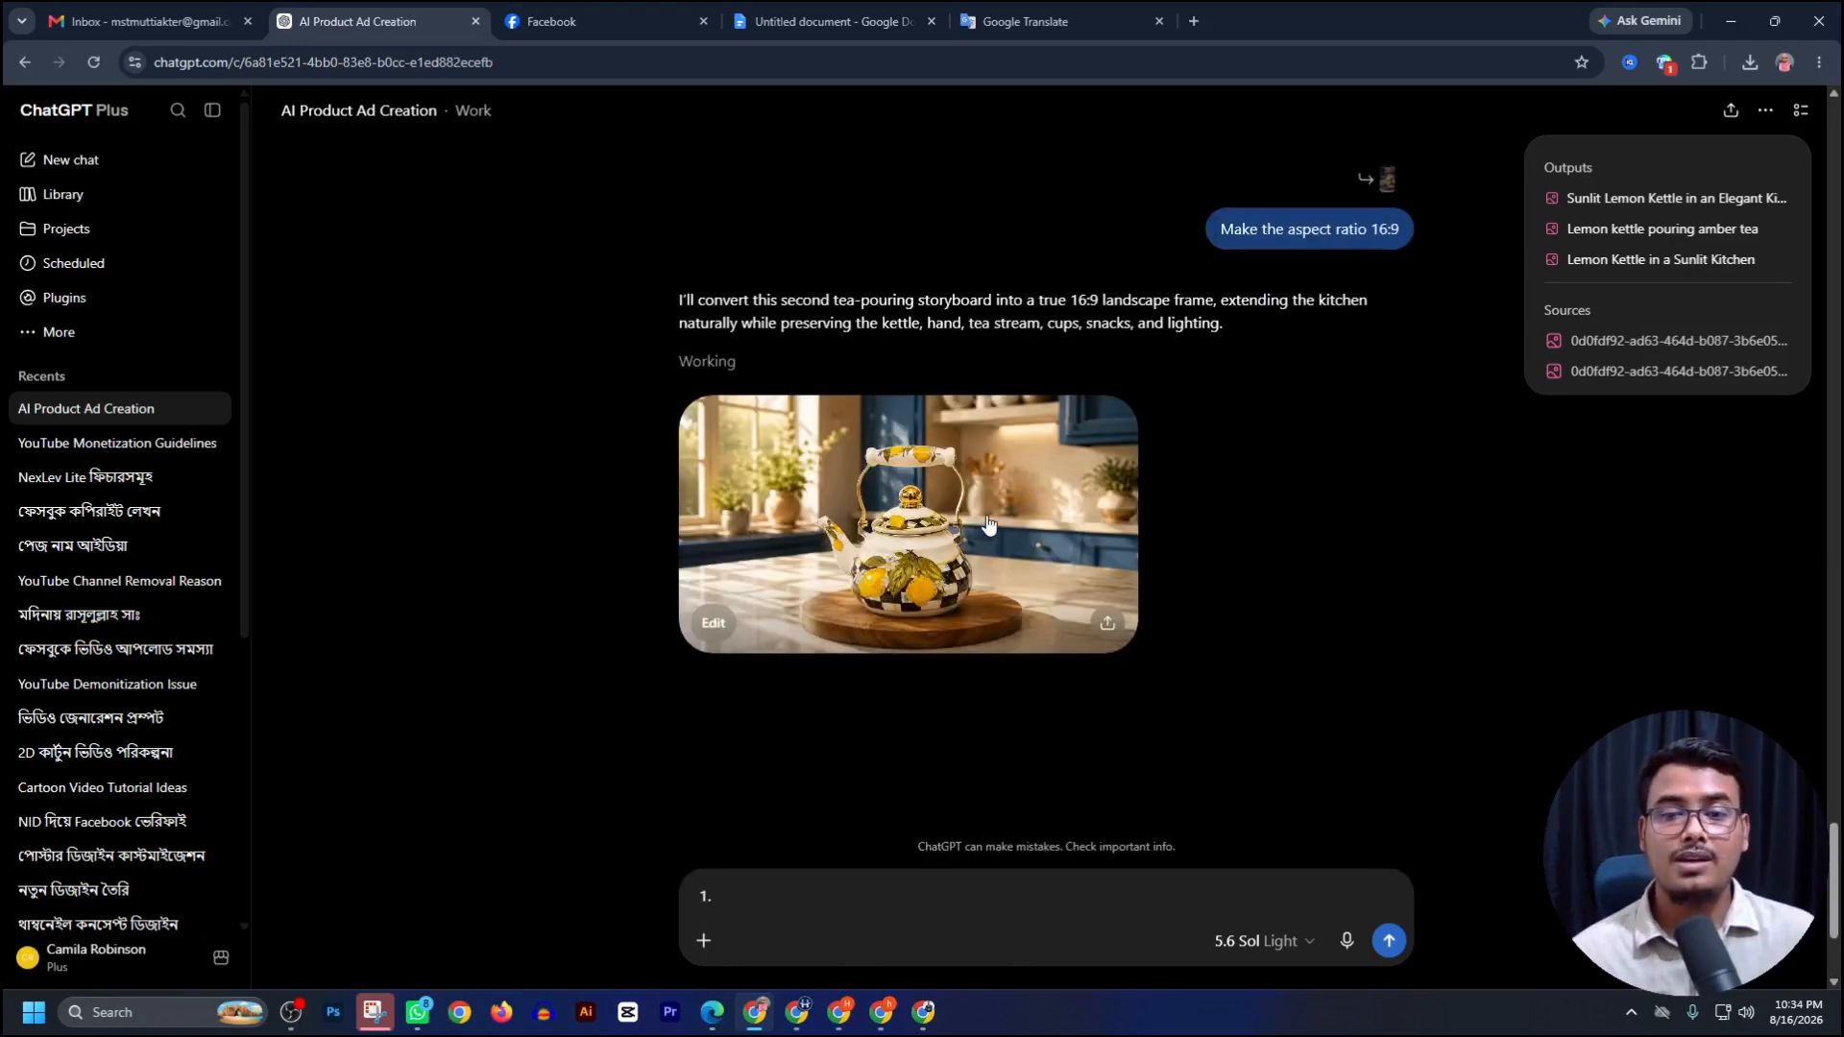
# Open the new widescreen image of the kettle in the sunlit kitchen and save it to the Desktop as a PNG.
pyautogui.click(991, 524)
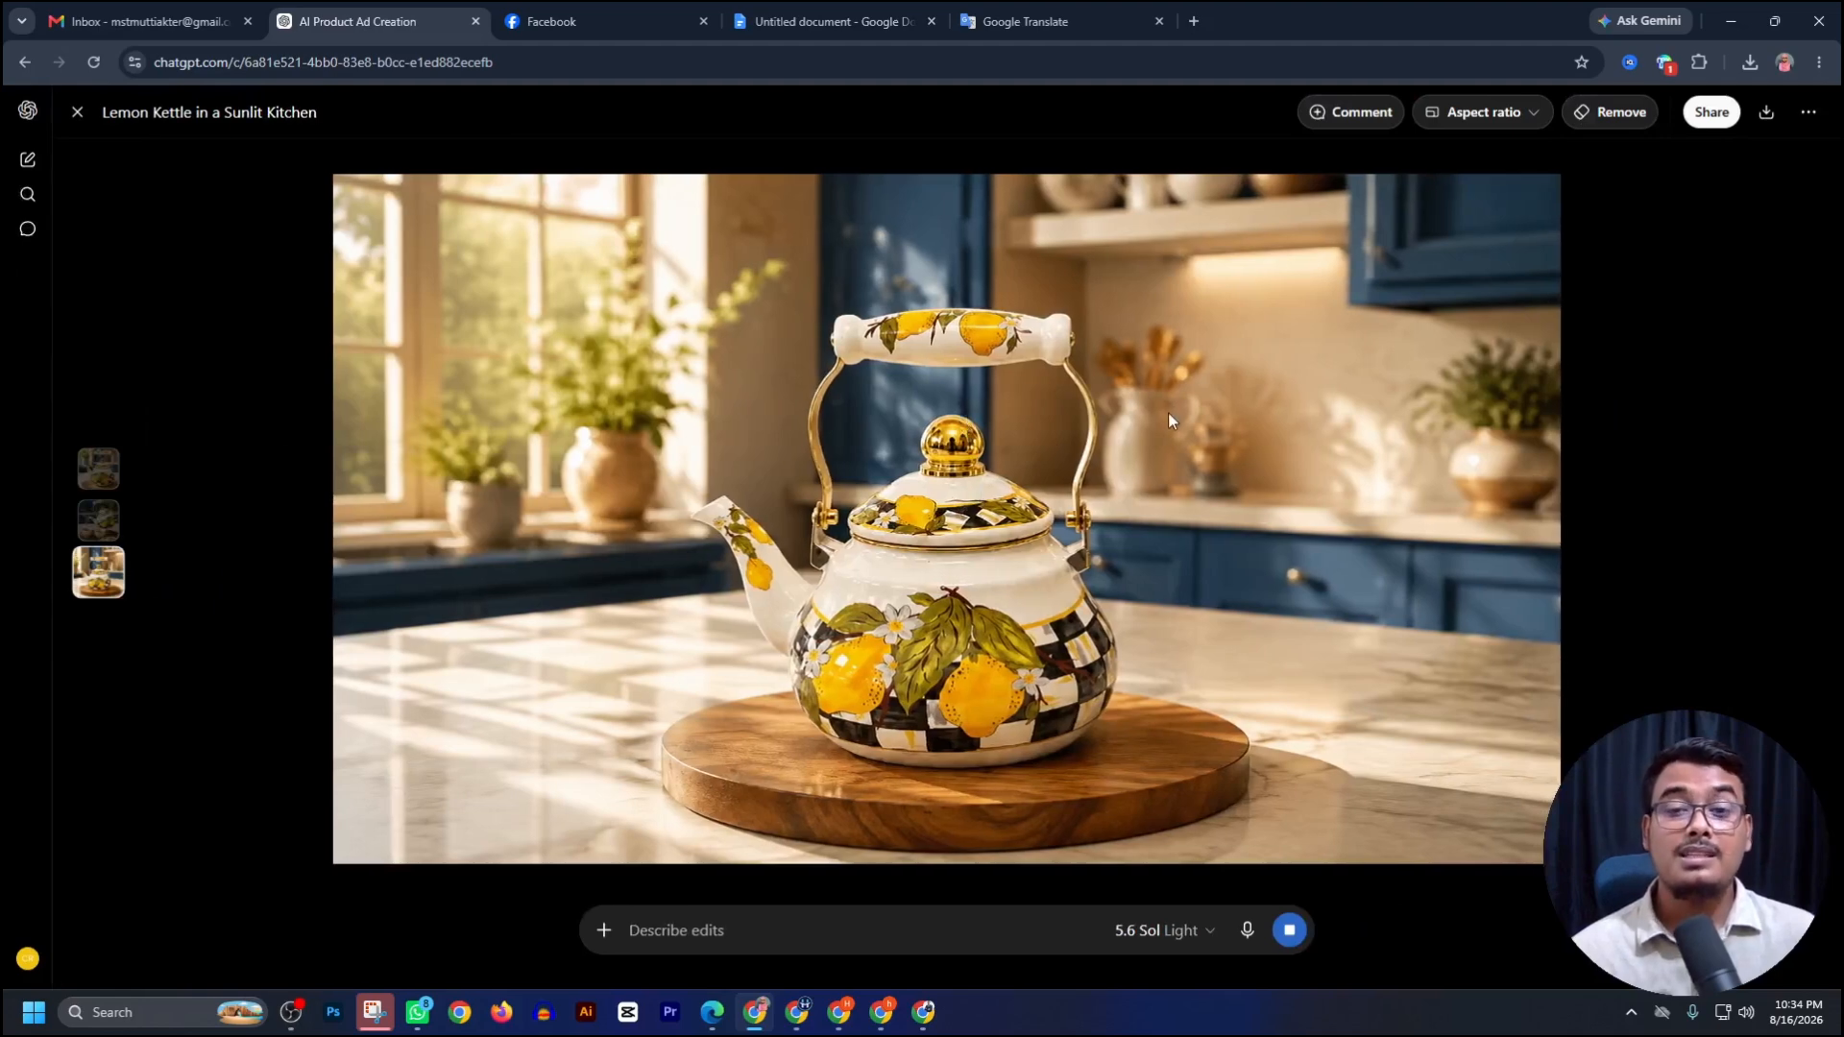
pyautogui.rightClick(990, 256)
pyautogui.click(1090, 307)
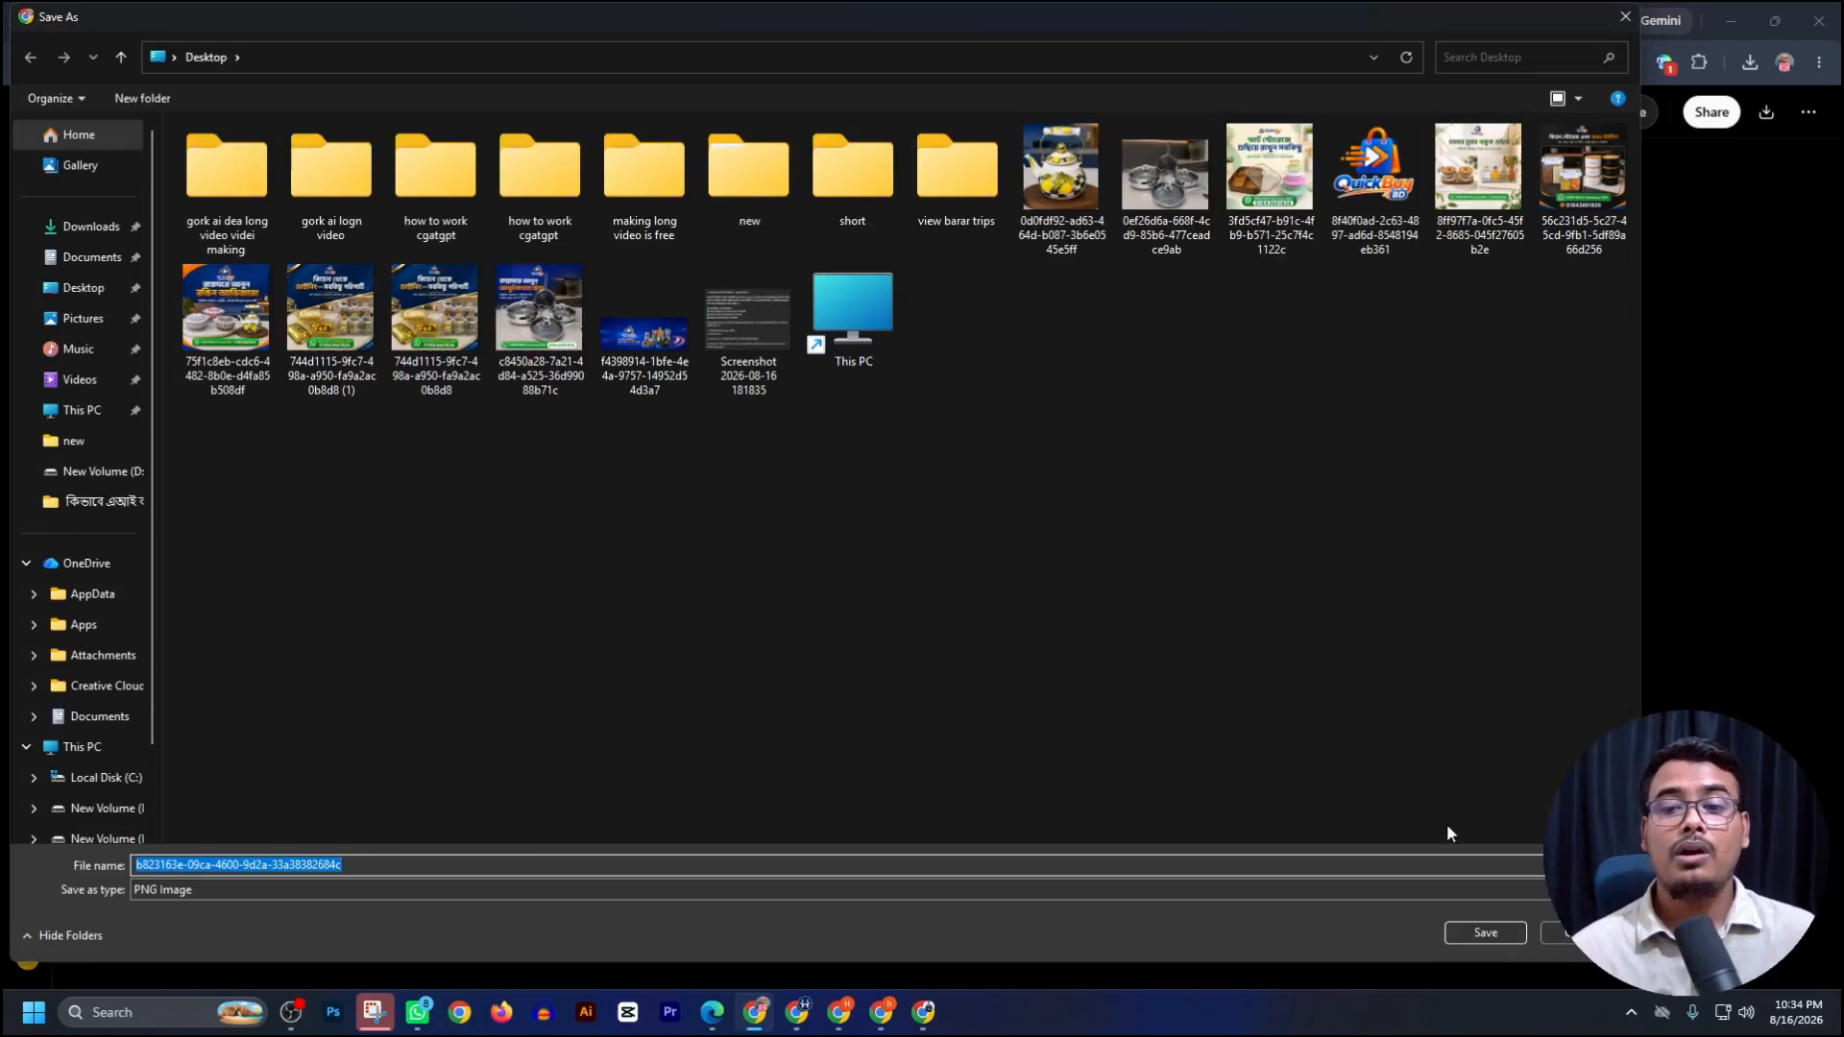
pyautogui.click(1497, 932)
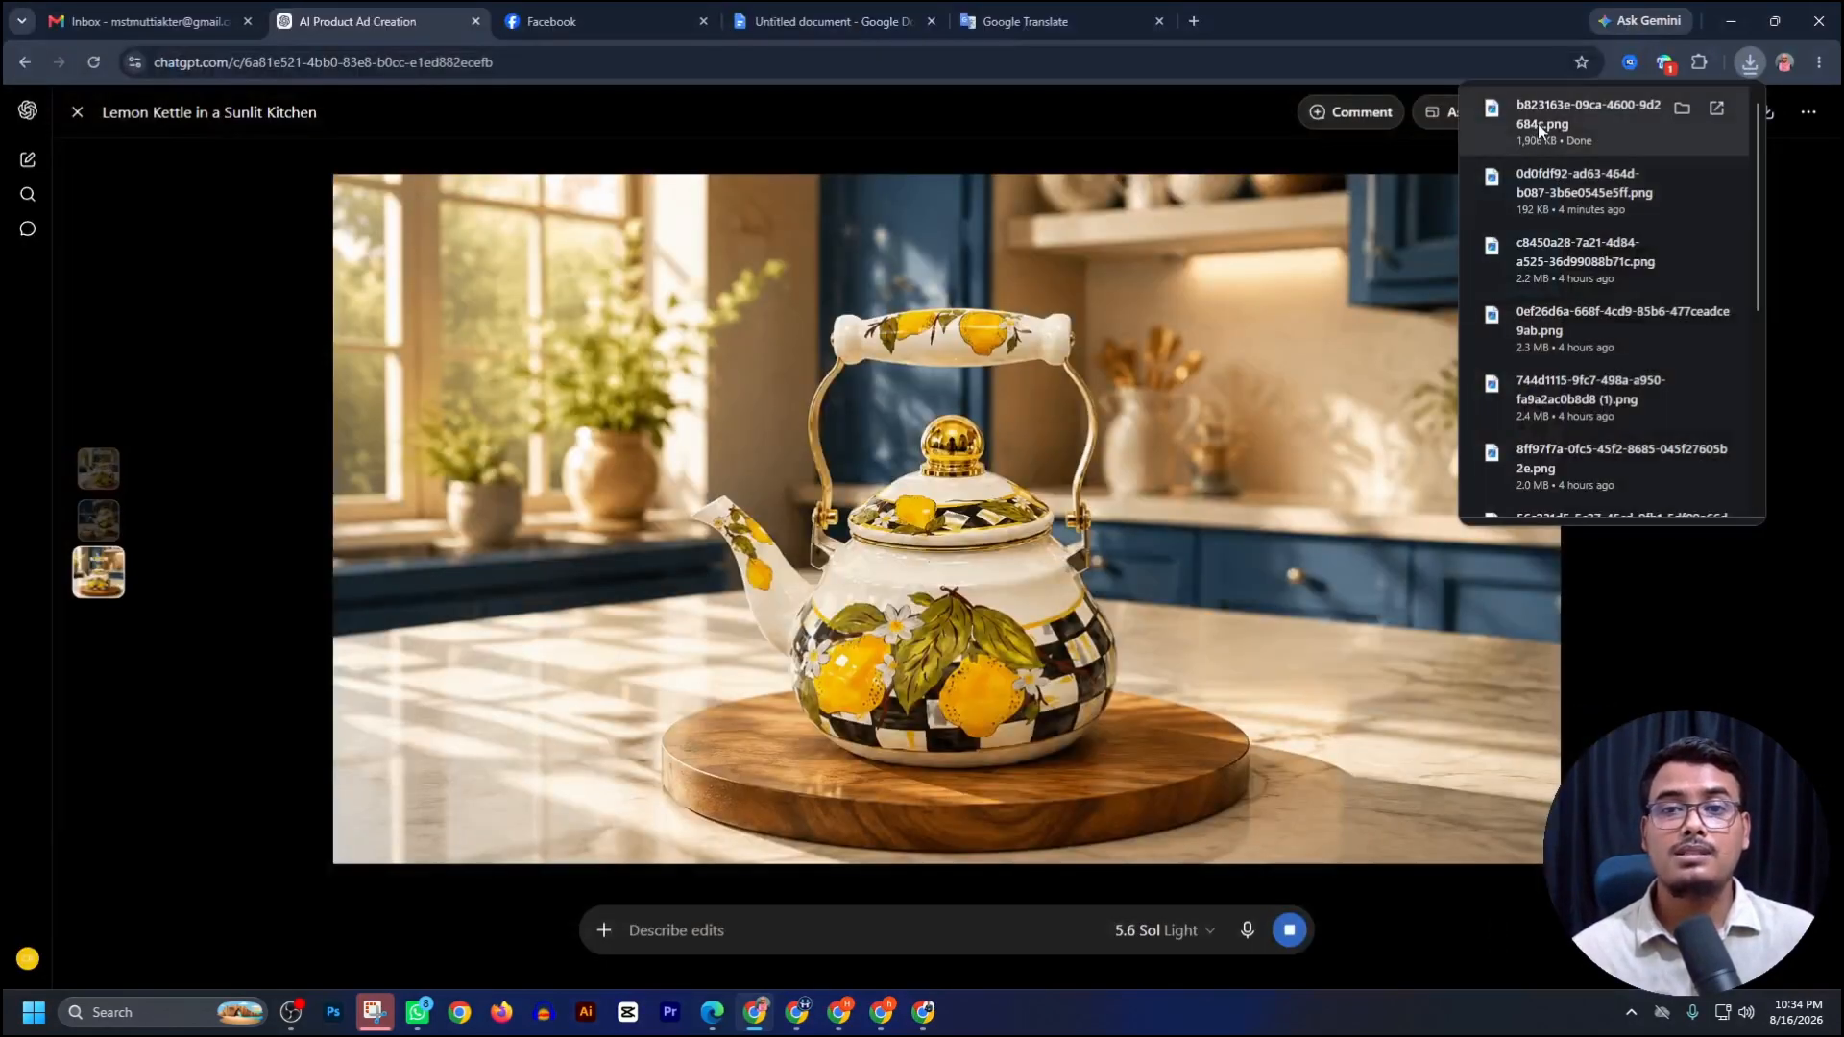
# Upload the saved kettle image to the Flow project, accepting the content notice, and generate the 10-second video with it attached to the prompt.
pyautogui.moveTo(1537, 124); pyautogui.dragTo(897, 758)
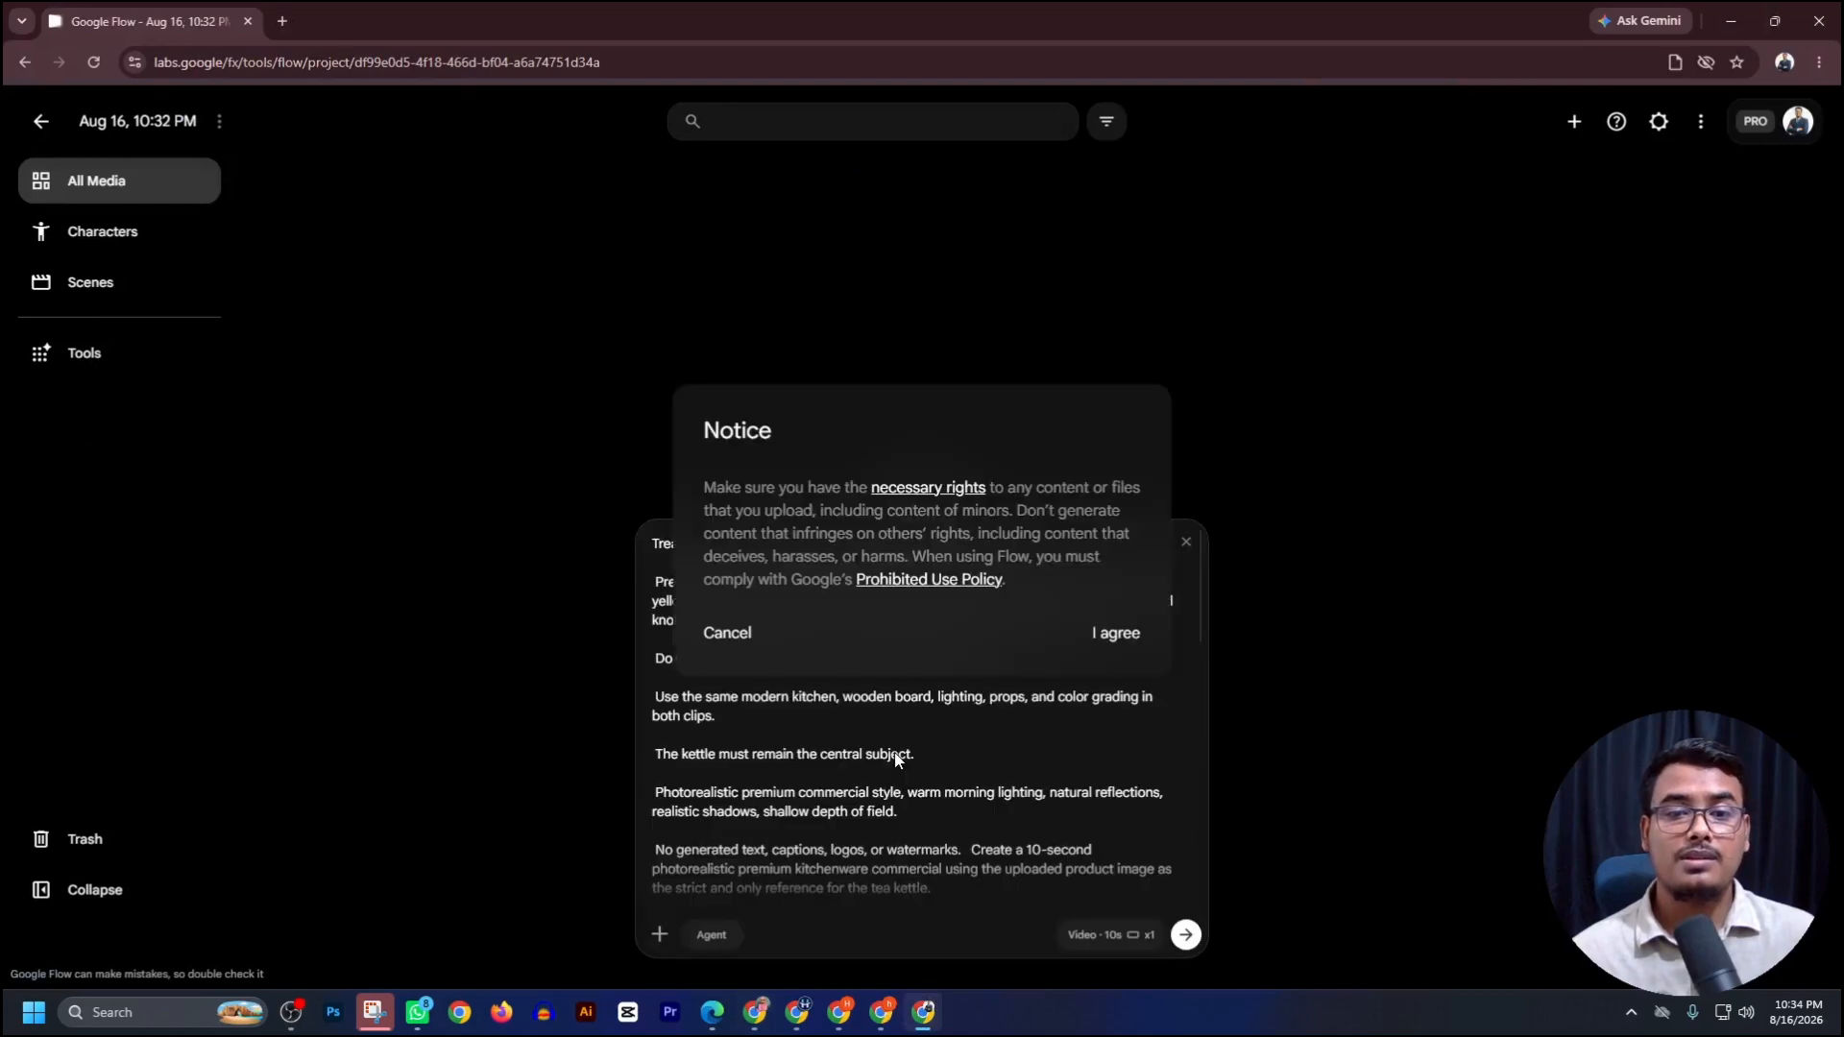
pyautogui.click(1101, 635)
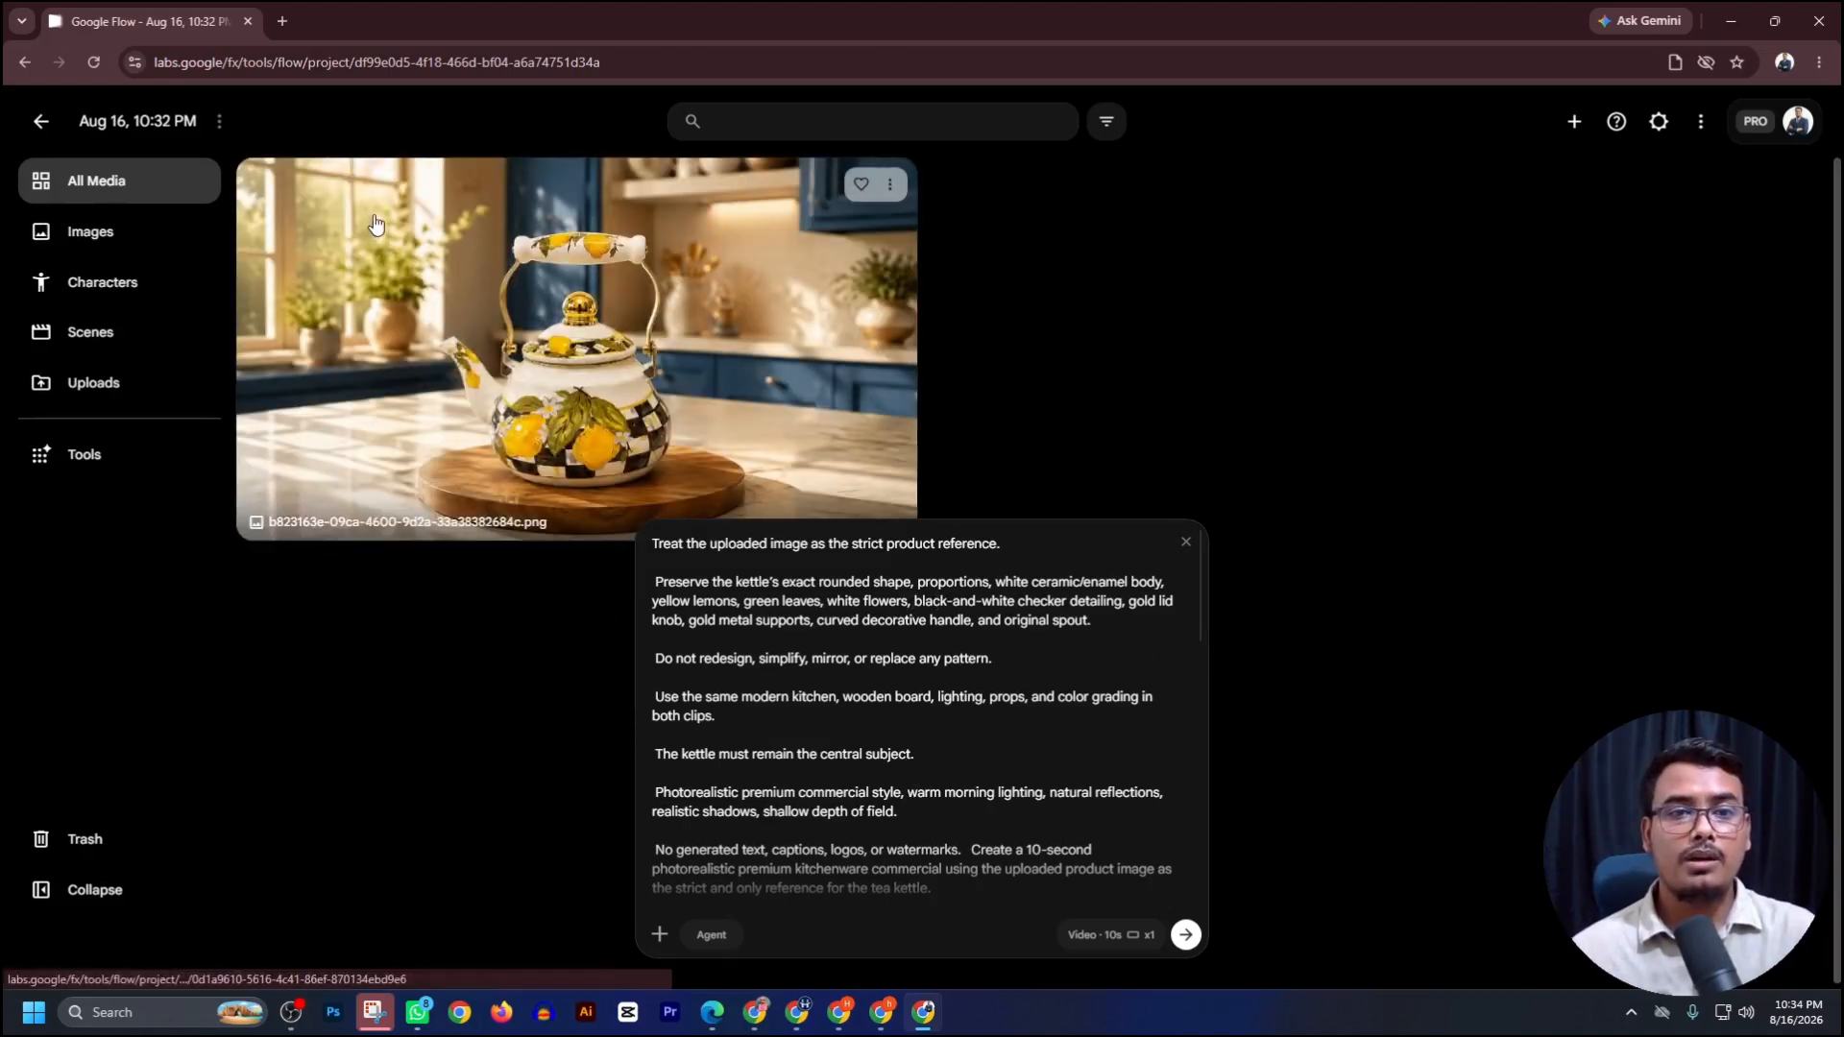
pyautogui.moveTo(377, 227); pyautogui.dragTo(834, 909)
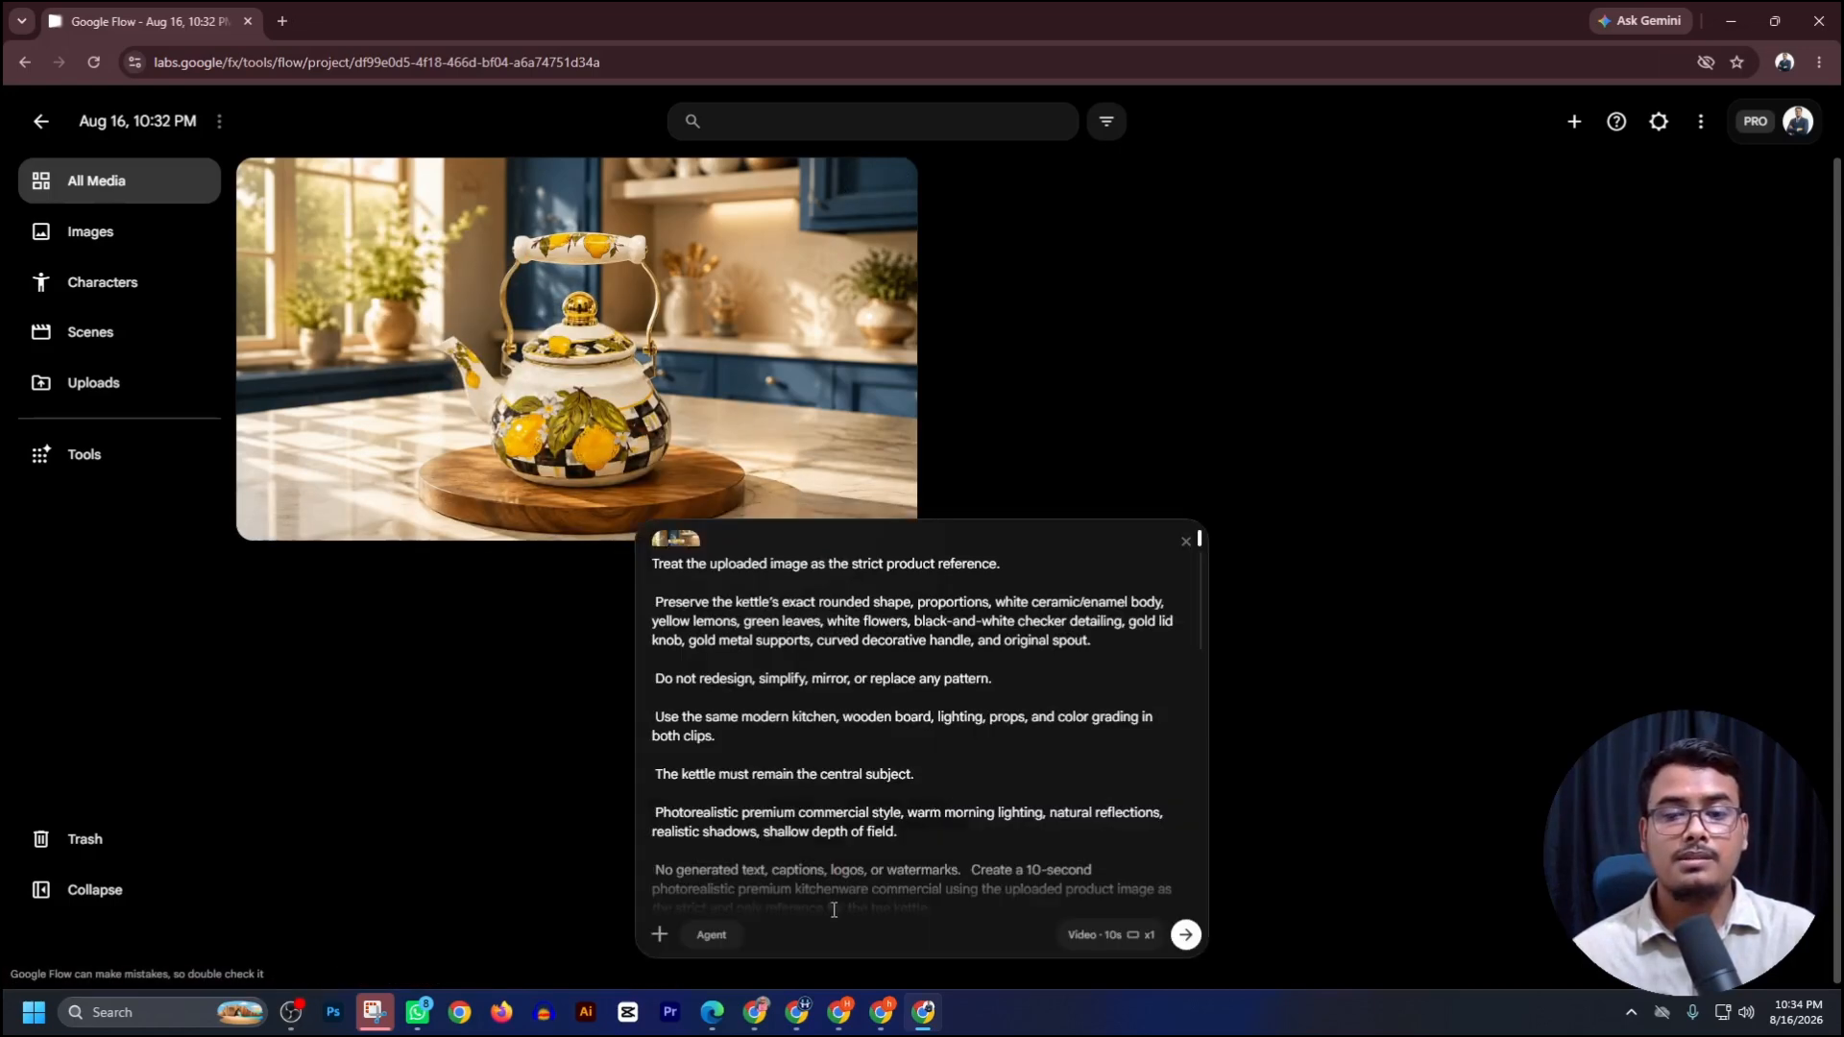
pyautogui.click(1187, 936)
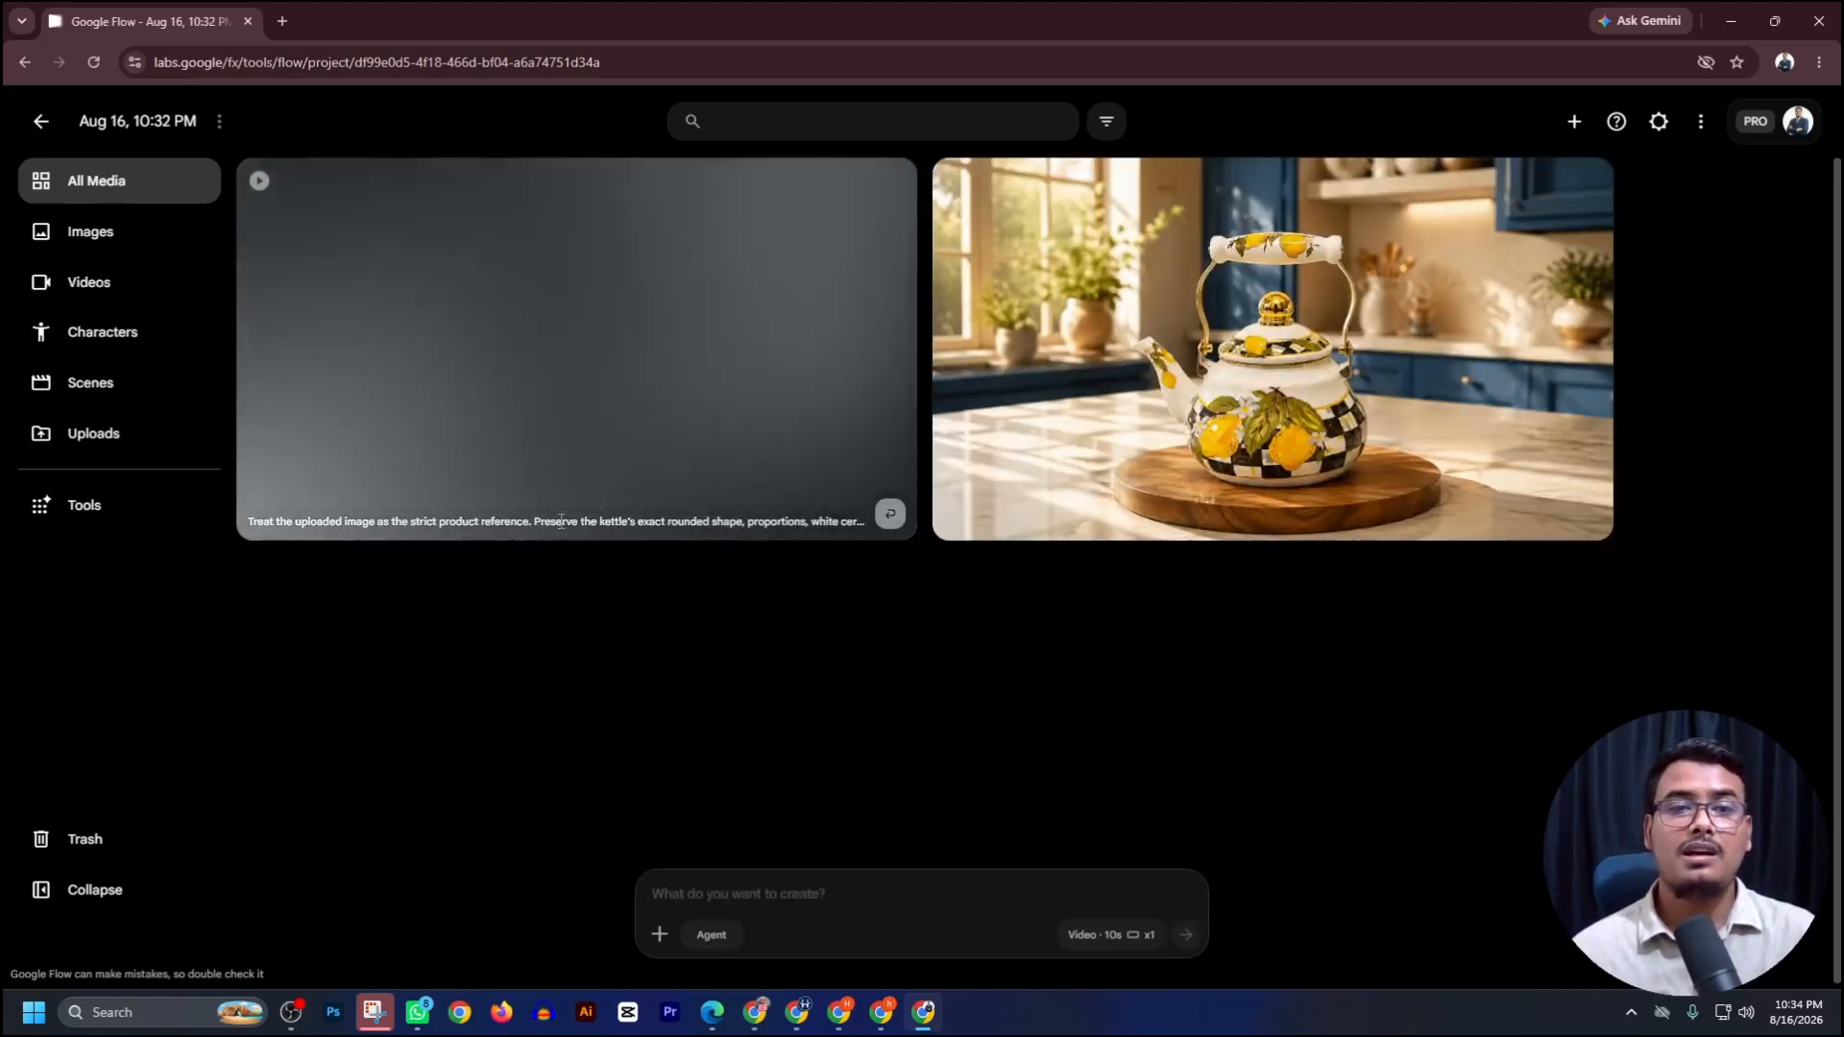
# Switch back to ChatGPT, save the widescreen tea-pouring image as a PNG and upload it to the Flow project.
pyautogui.click(756, 1012)
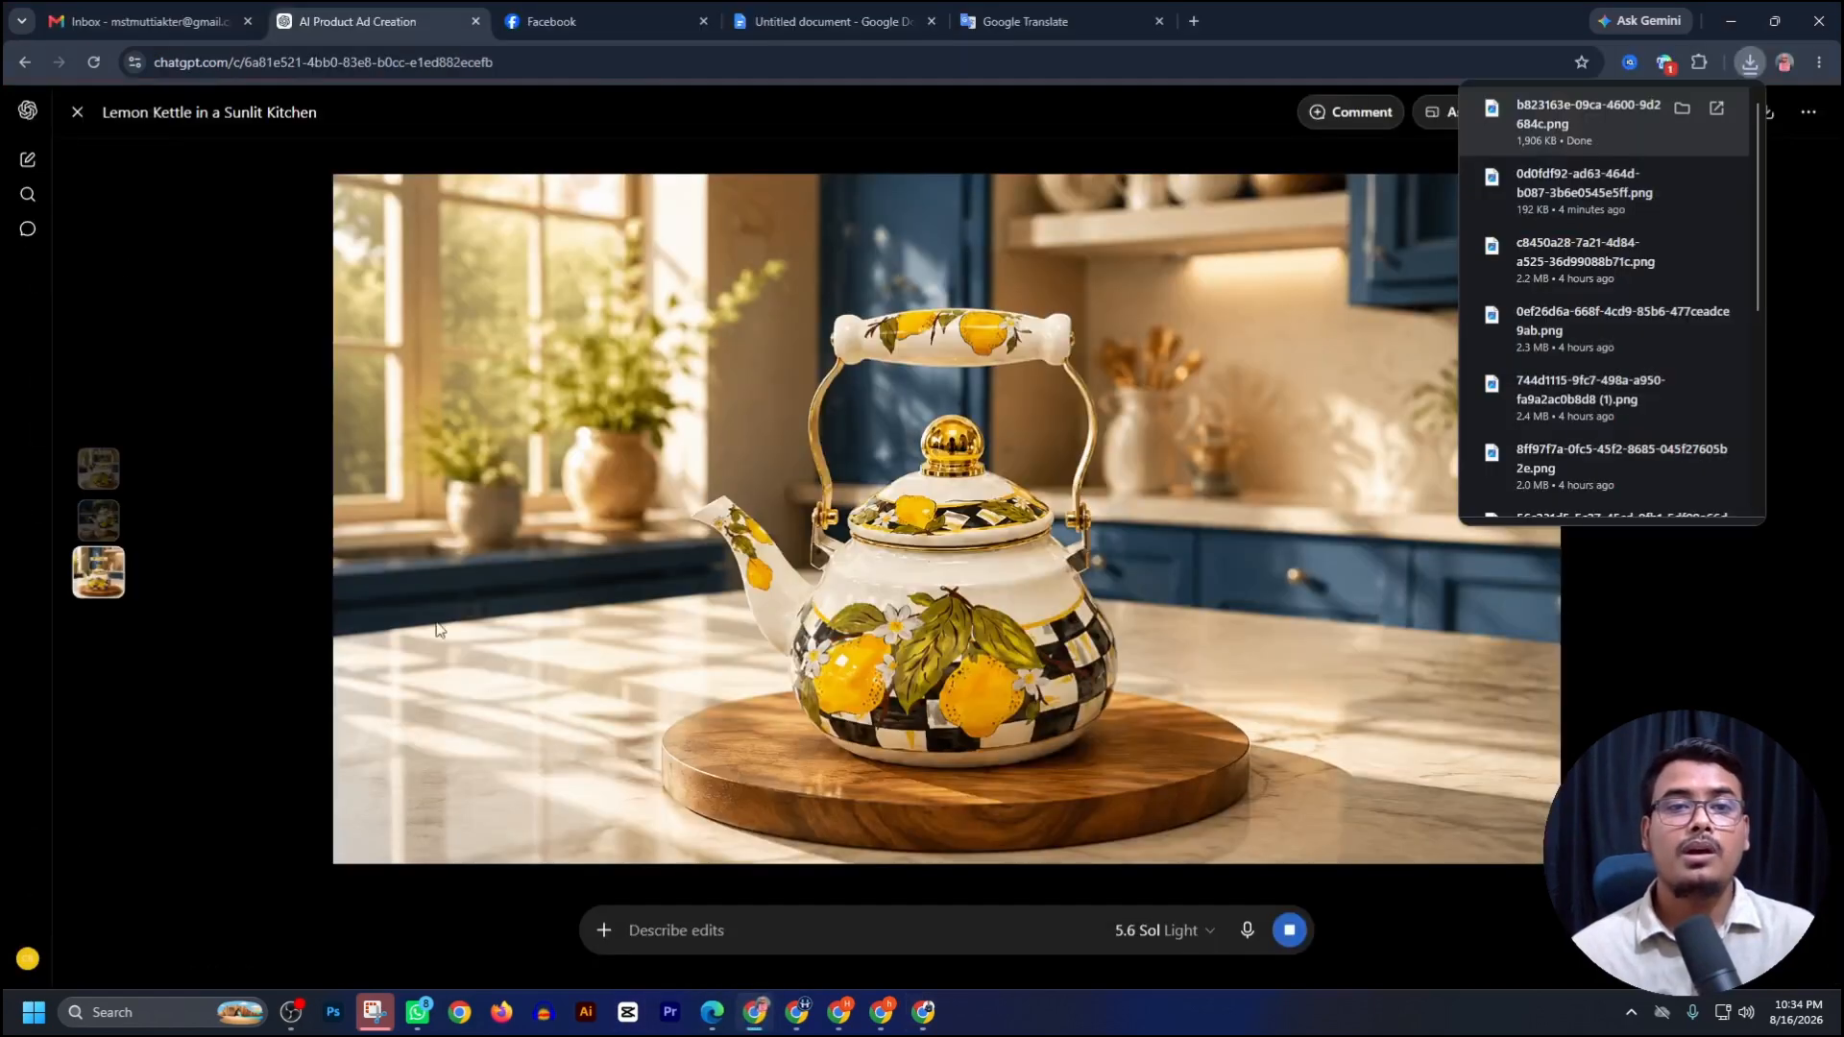
pyautogui.click(78, 113)
pyautogui.scroll(-3, 984, 482)
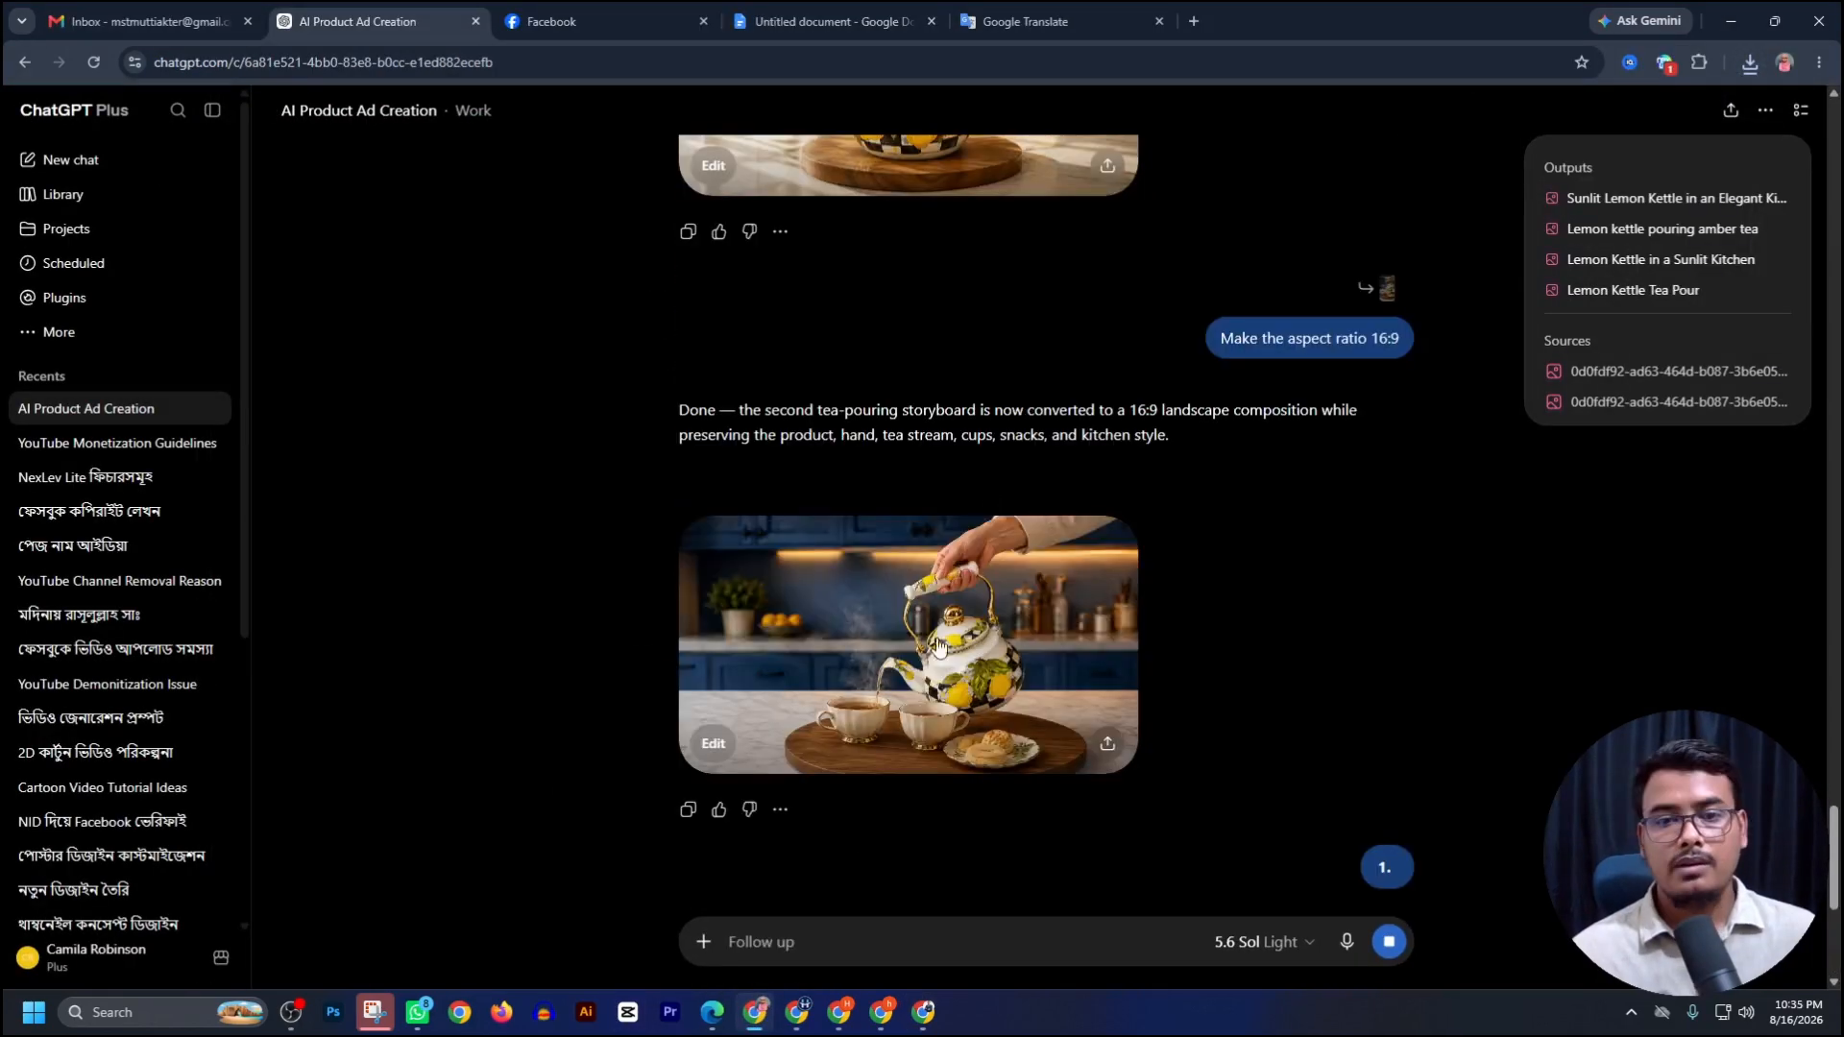
pyautogui.click(984, 615)
pyautogui.rightClick(949, 452)
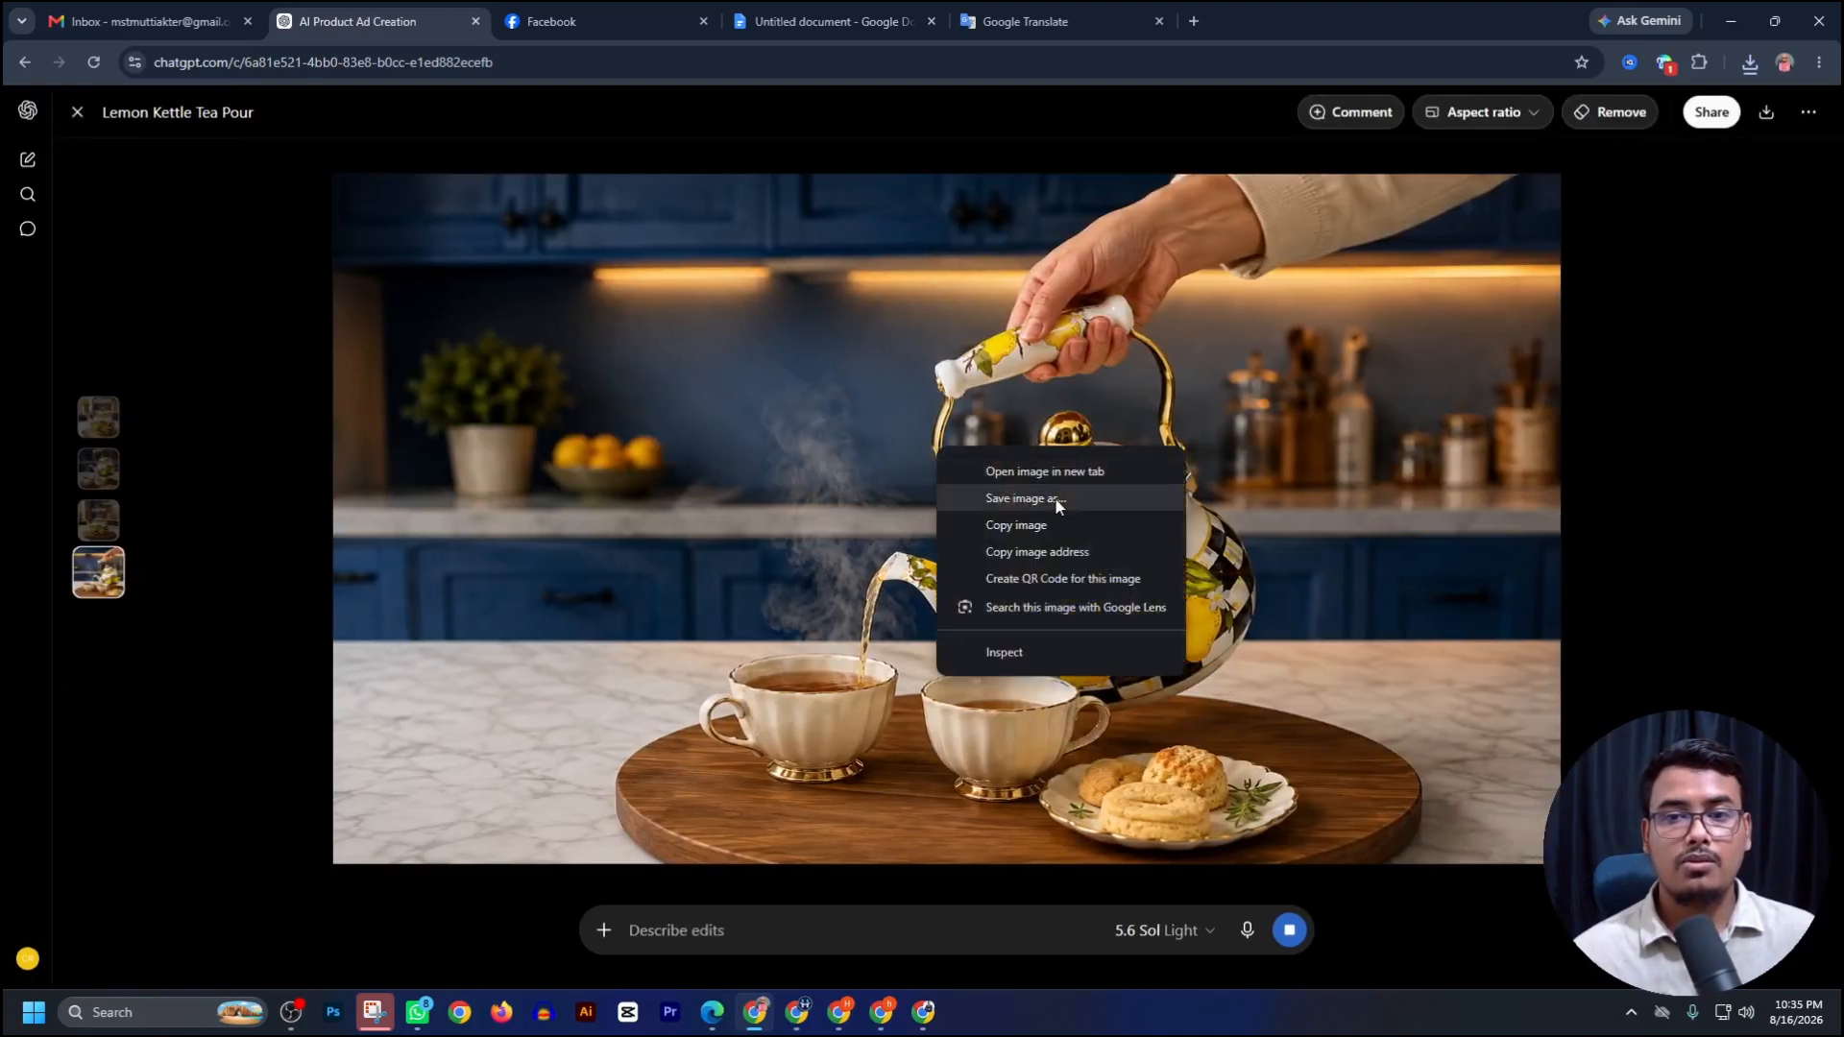
pyautogui.click(1054, 500)
pyautogui.click(1485, 931)
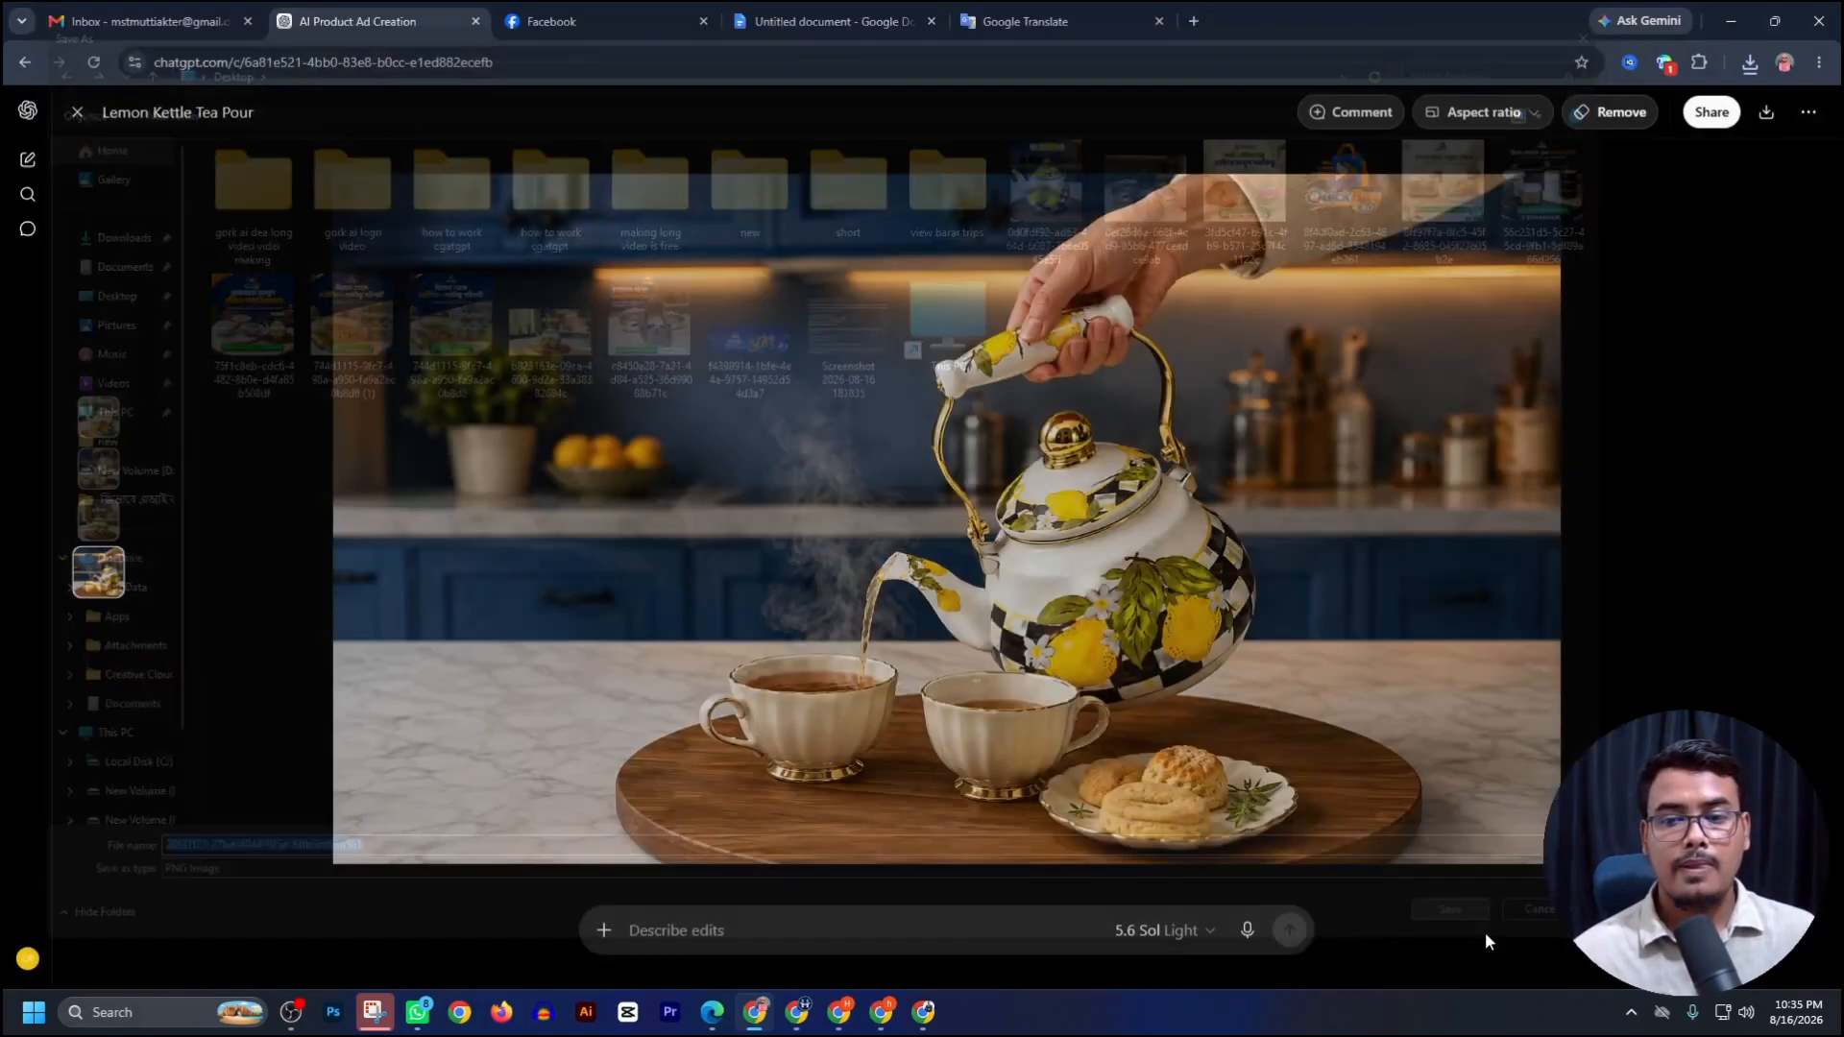
pyautogui.moveTo(1529, 102); pyautogui.dragTo(961, 936)
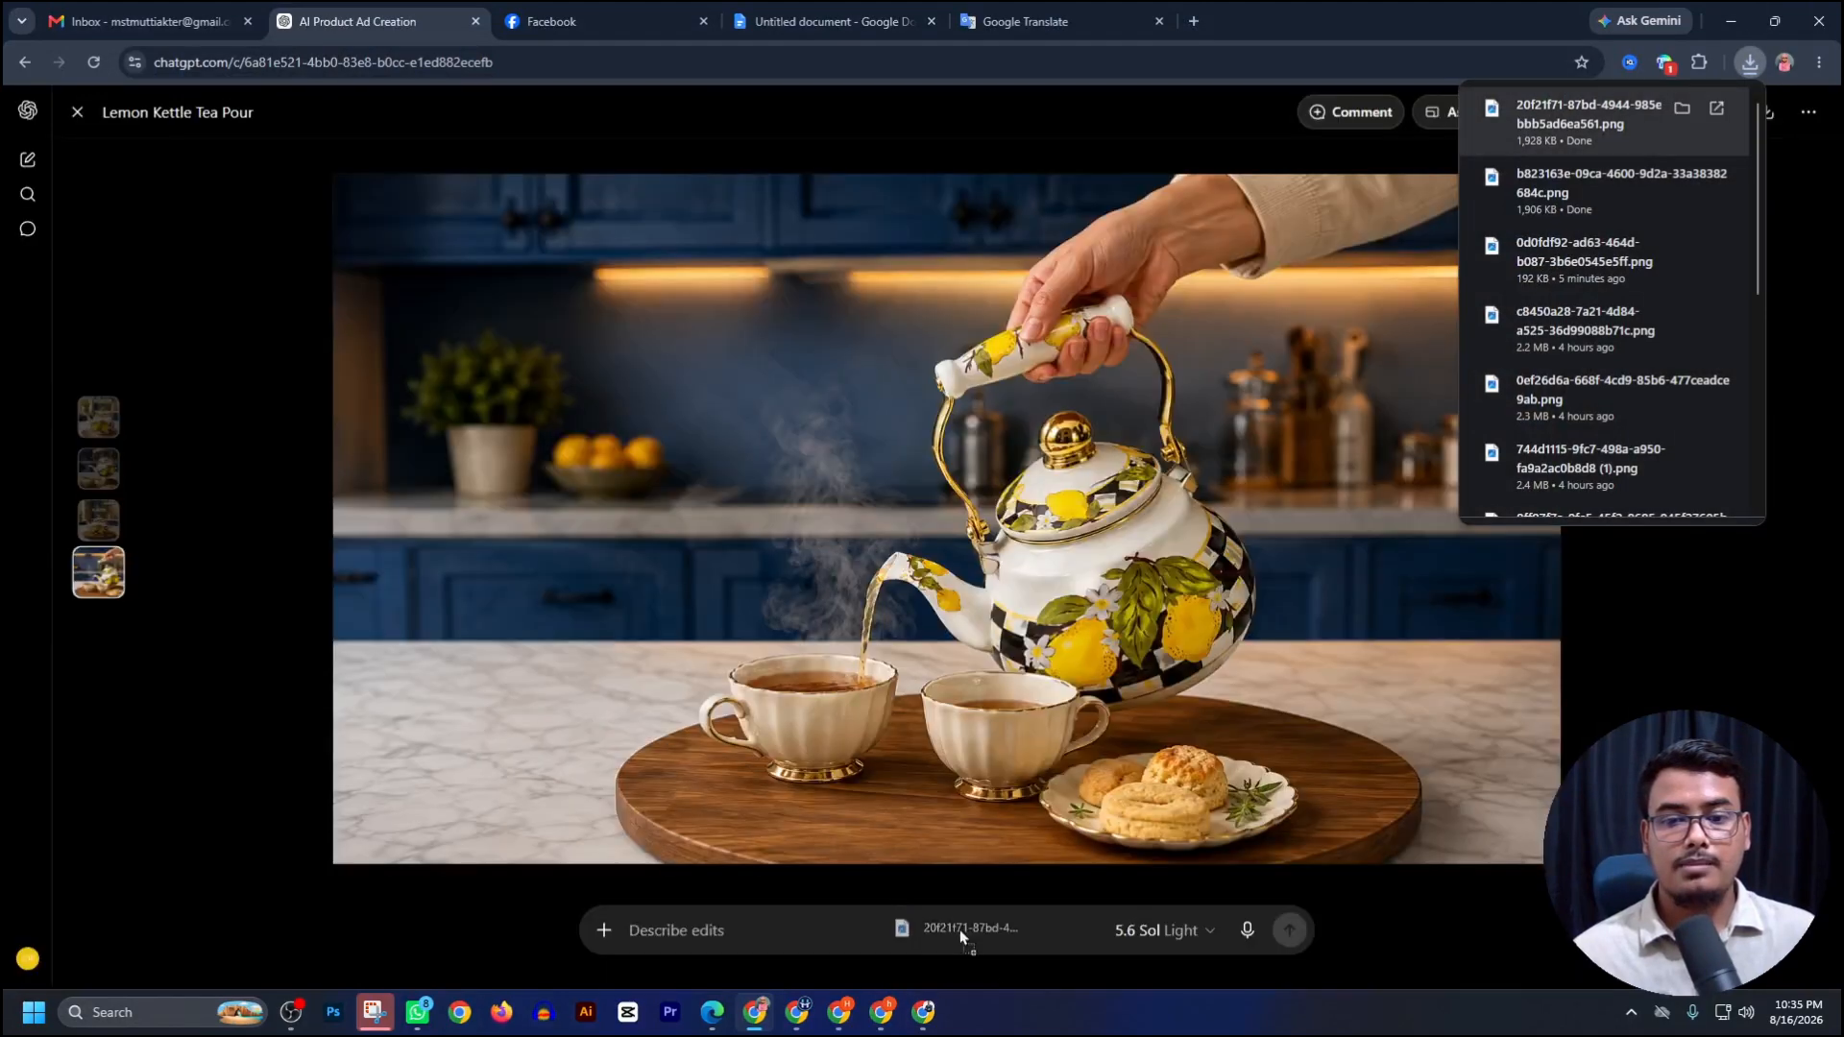
pyautogui.moveTo(930, 1020); pyautogui.dragTo(971, 619)
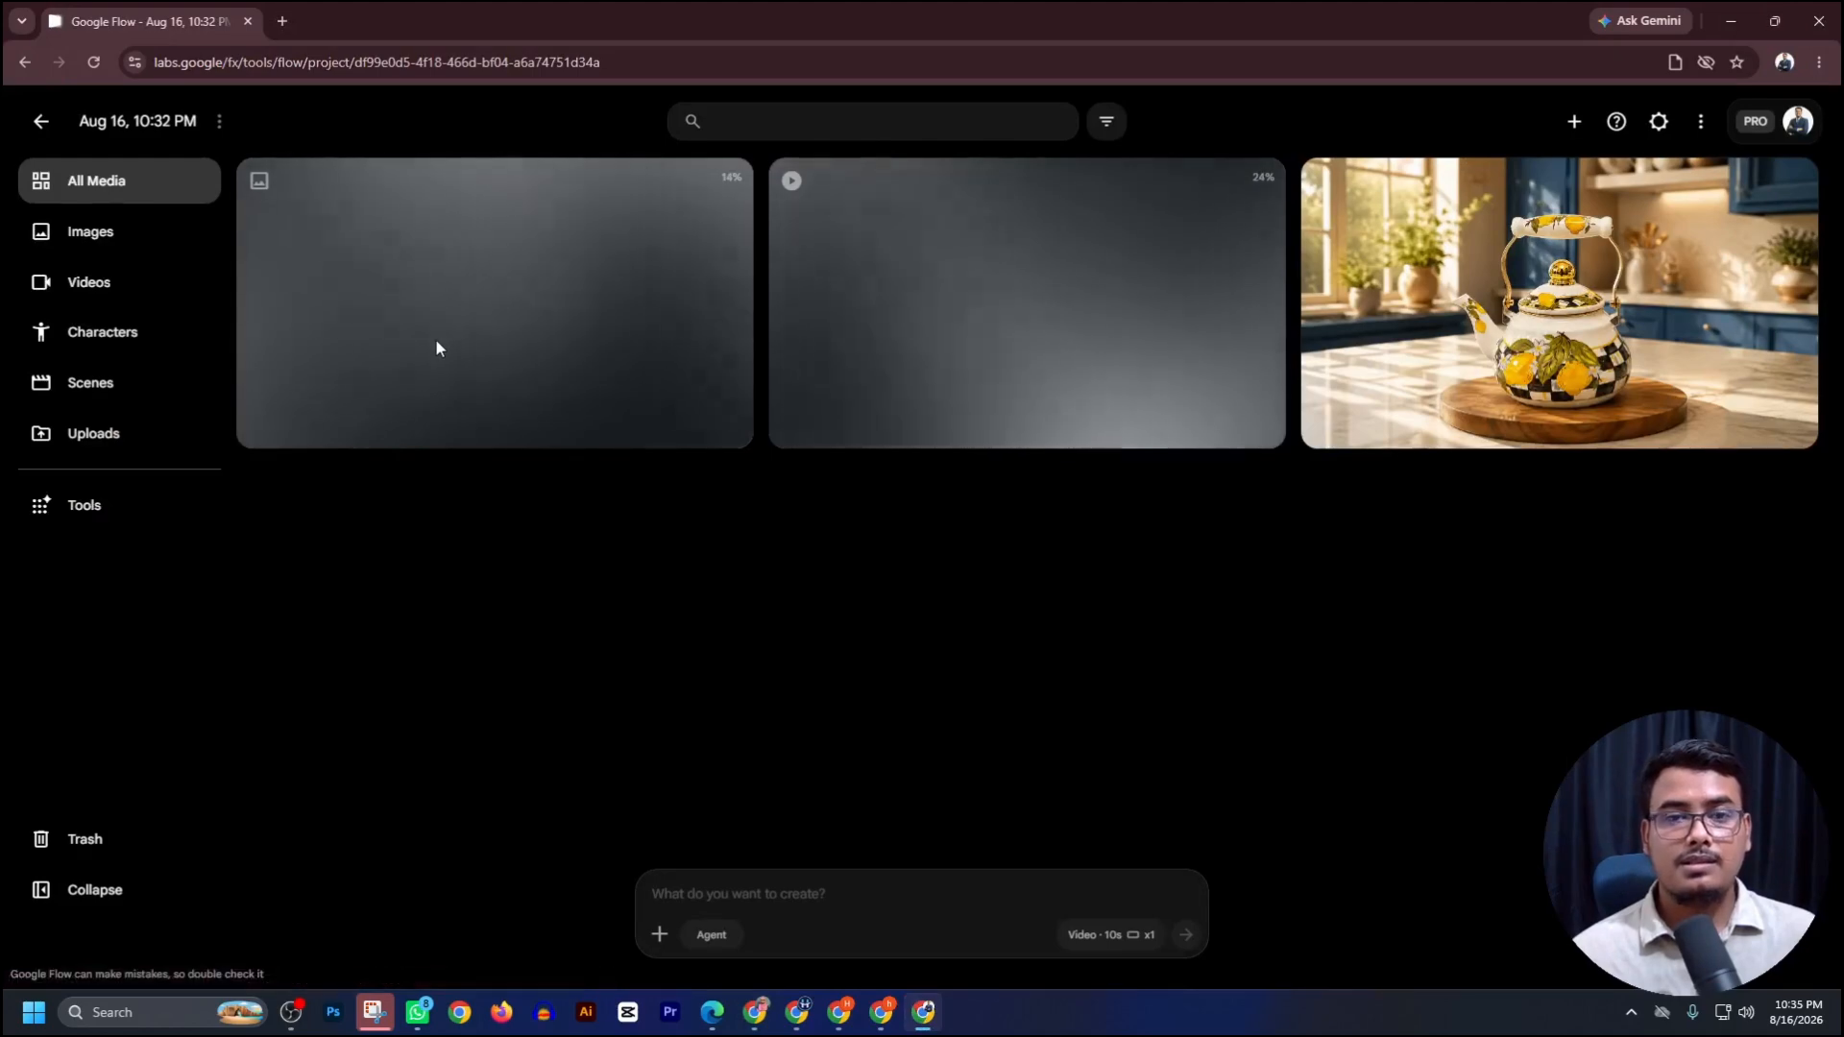
# Return to the ChatGPT conversation, copy Image-to-Video Prompt 2 and paste it into the message box.
pyautogui.click(756, 1011)
pyautogui.click(77, 112)
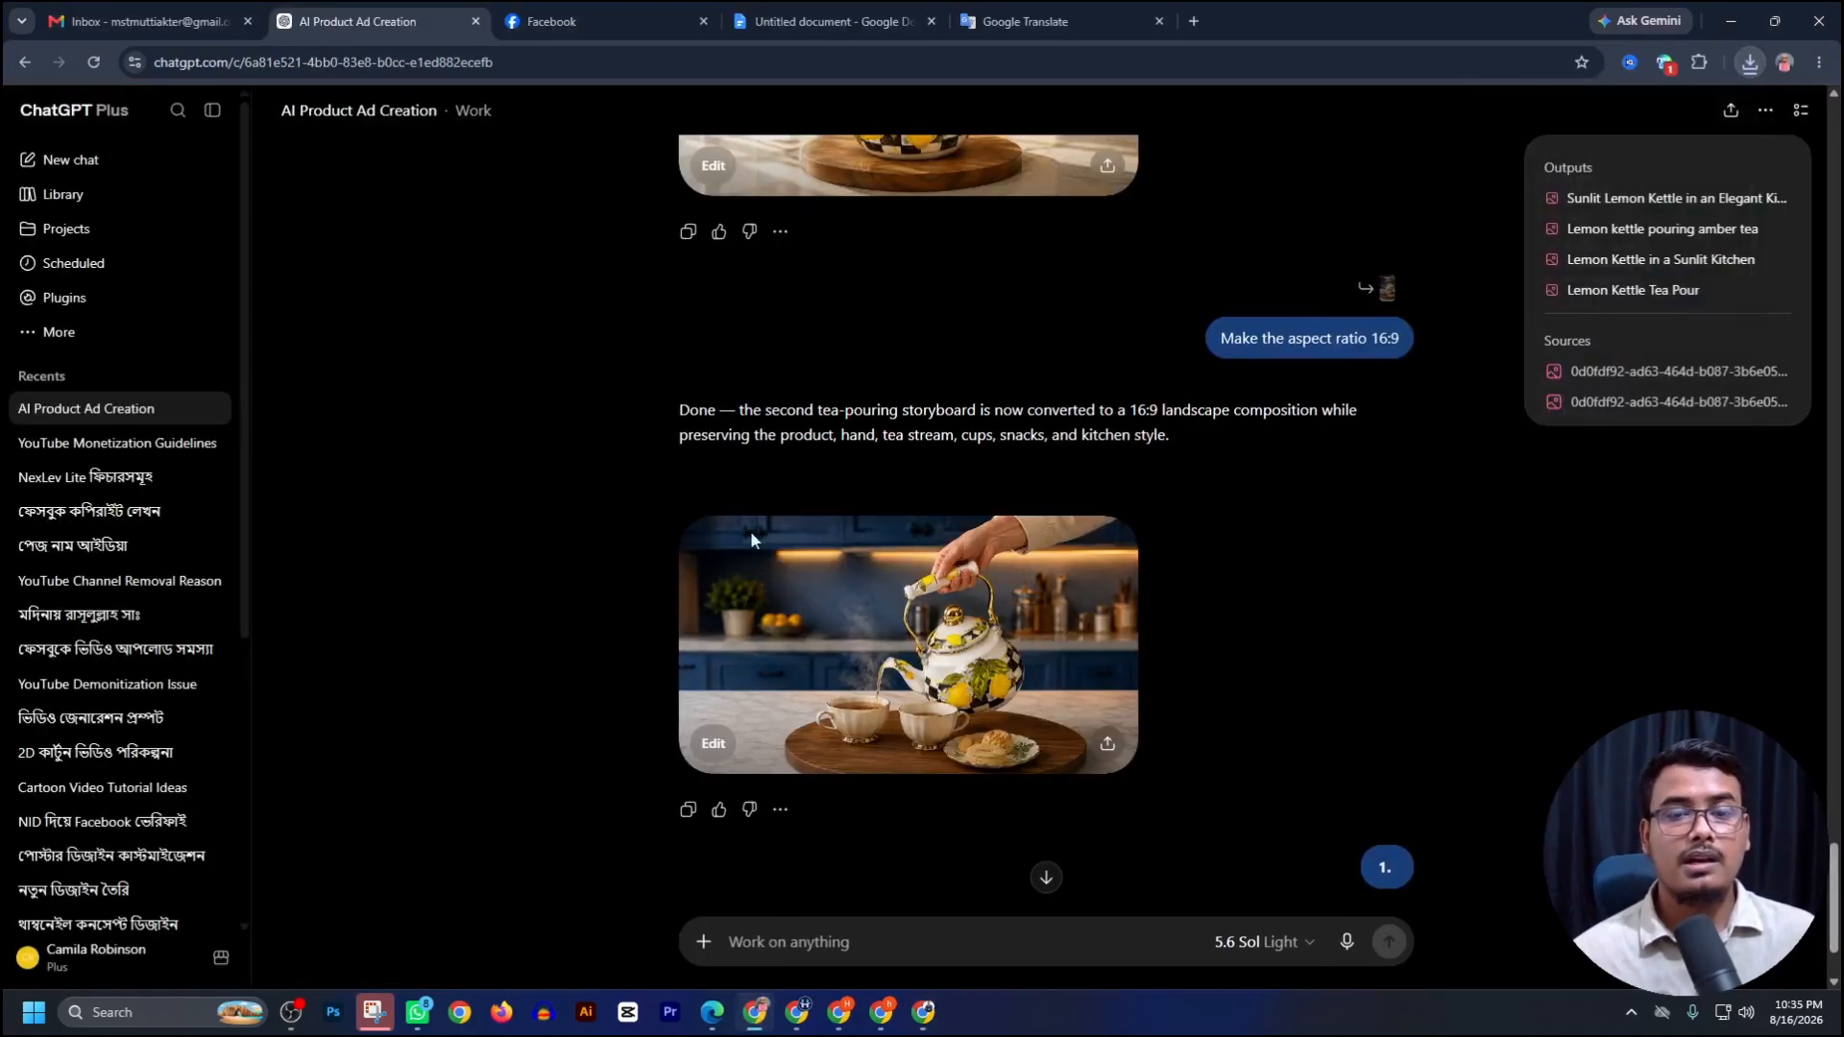
pyautogui.scroll(5, 787, 576)
pyautogui.scroll(-15, 834, 614)
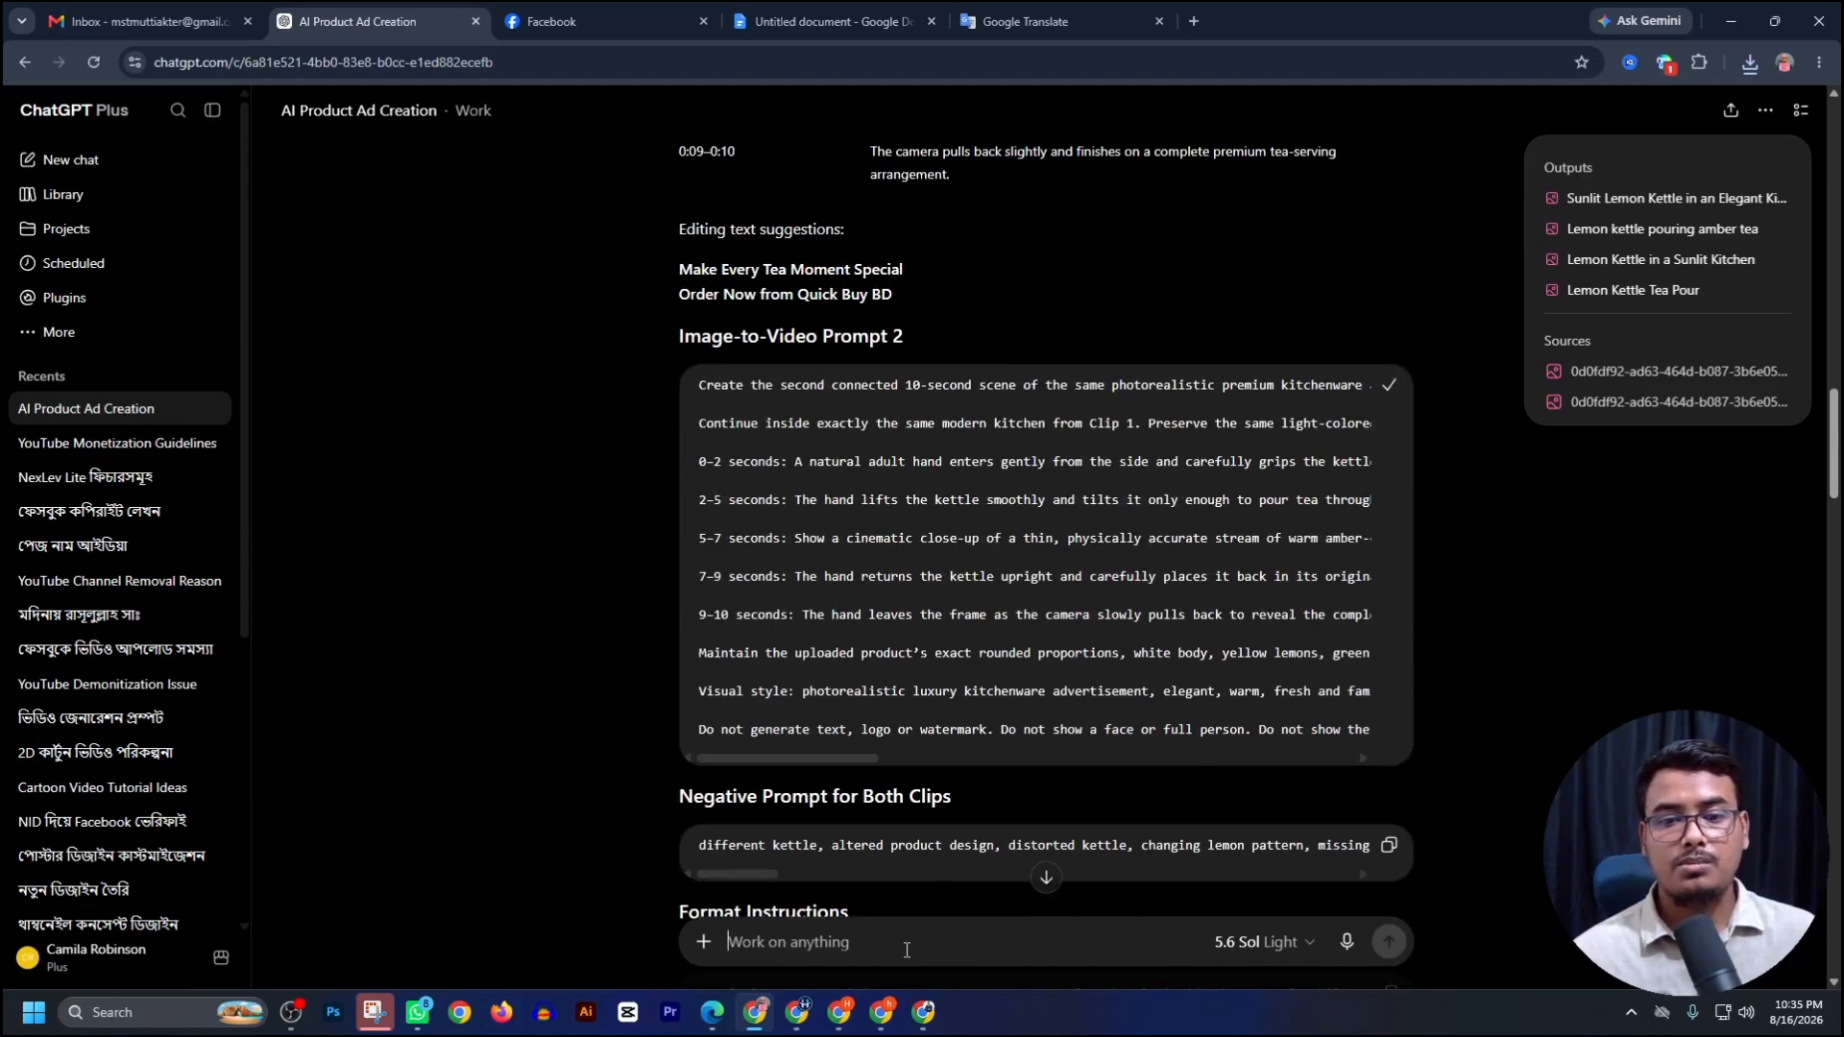
pyautogui.hotkey('ctrl', 'v')
# Append the Global Consistency Instructions bullets to the end of the drafted second prompt and copy the whole combined text.
pyautogui.scroll(5, 1016, 403)
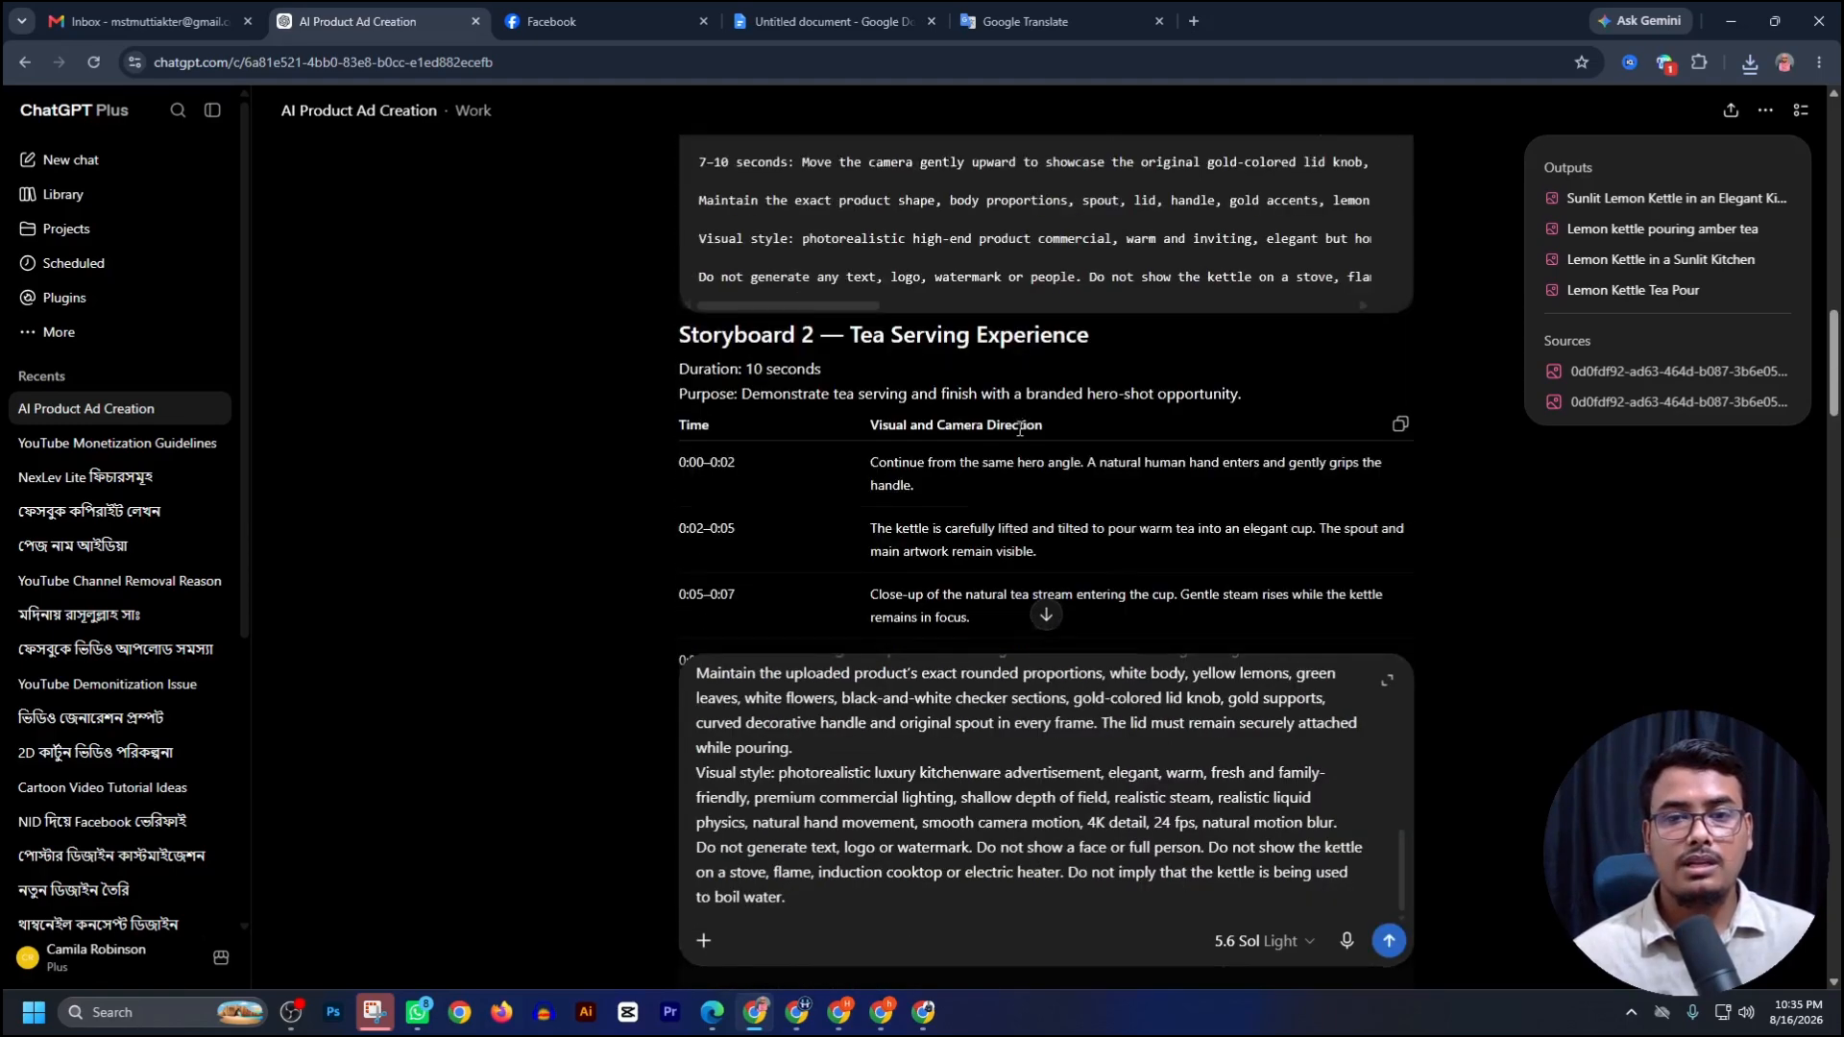
pyautogui.scroll(10, 1020, 429)
pyautogui.scroll(-3, 1013, 428)
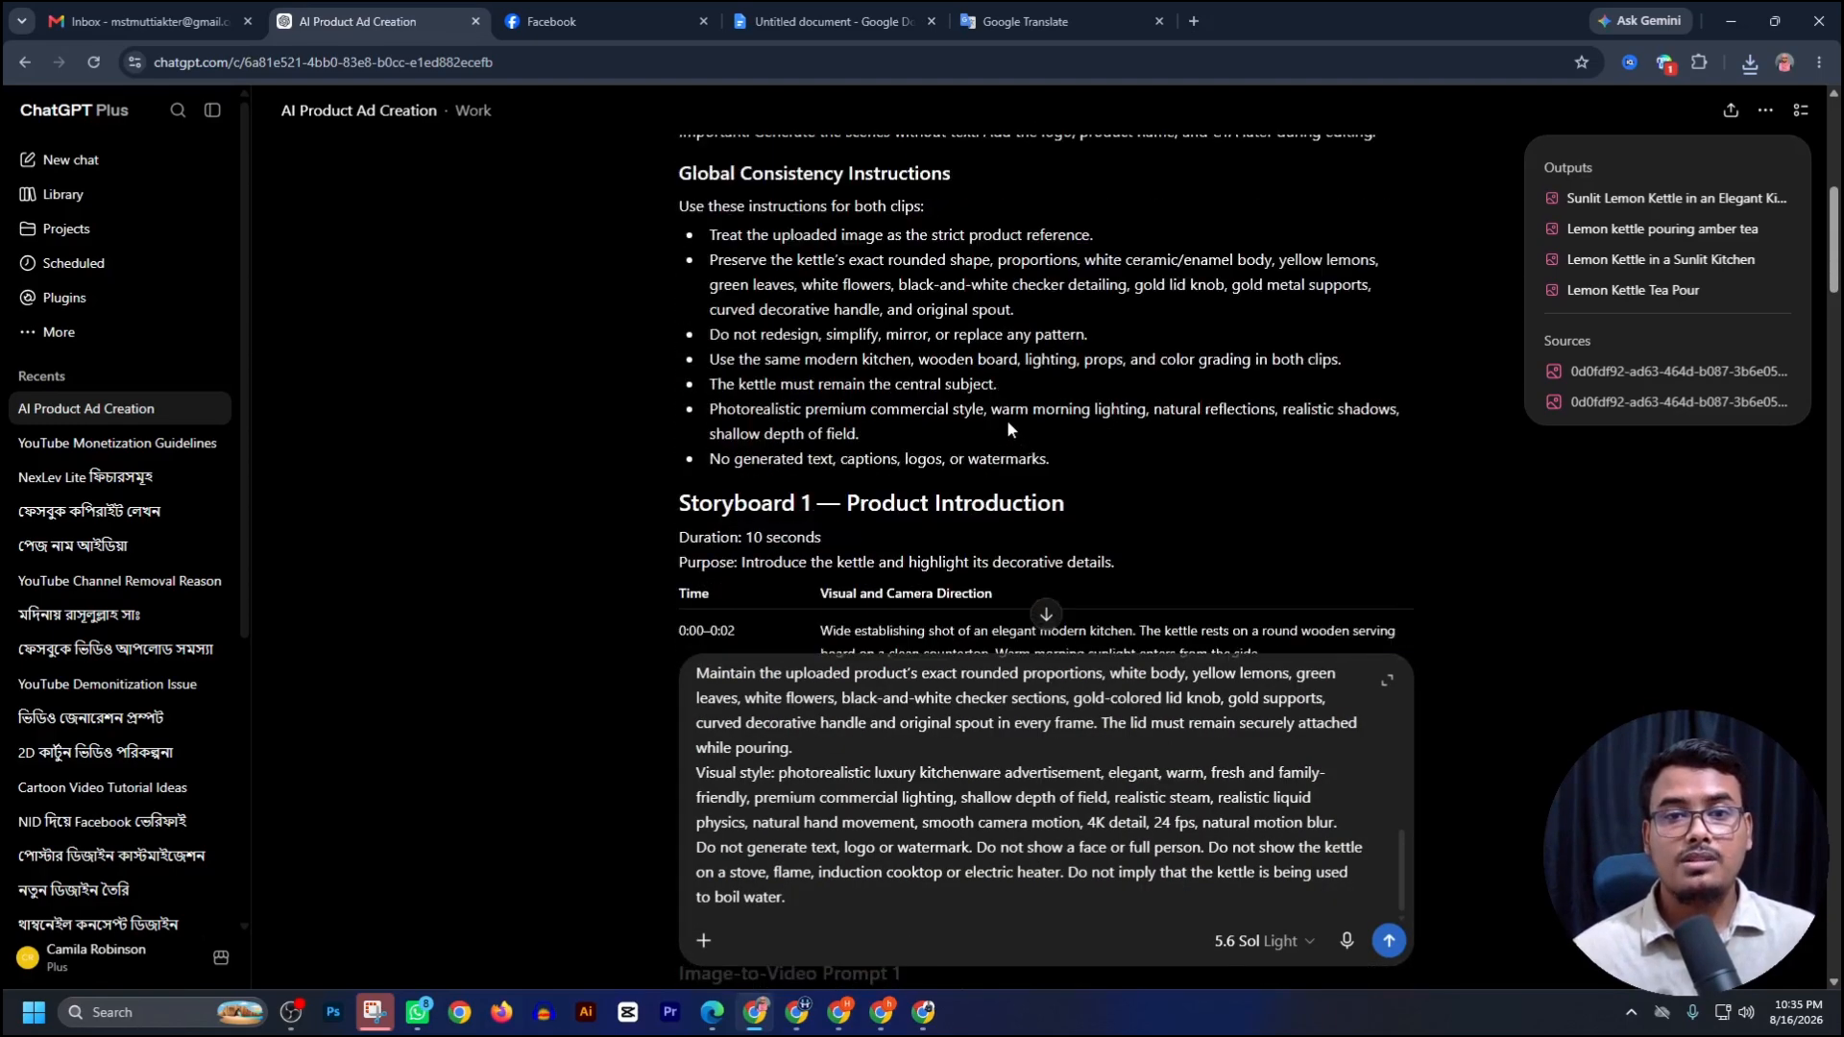
pyautogui.scroll(1, 1008, 428)
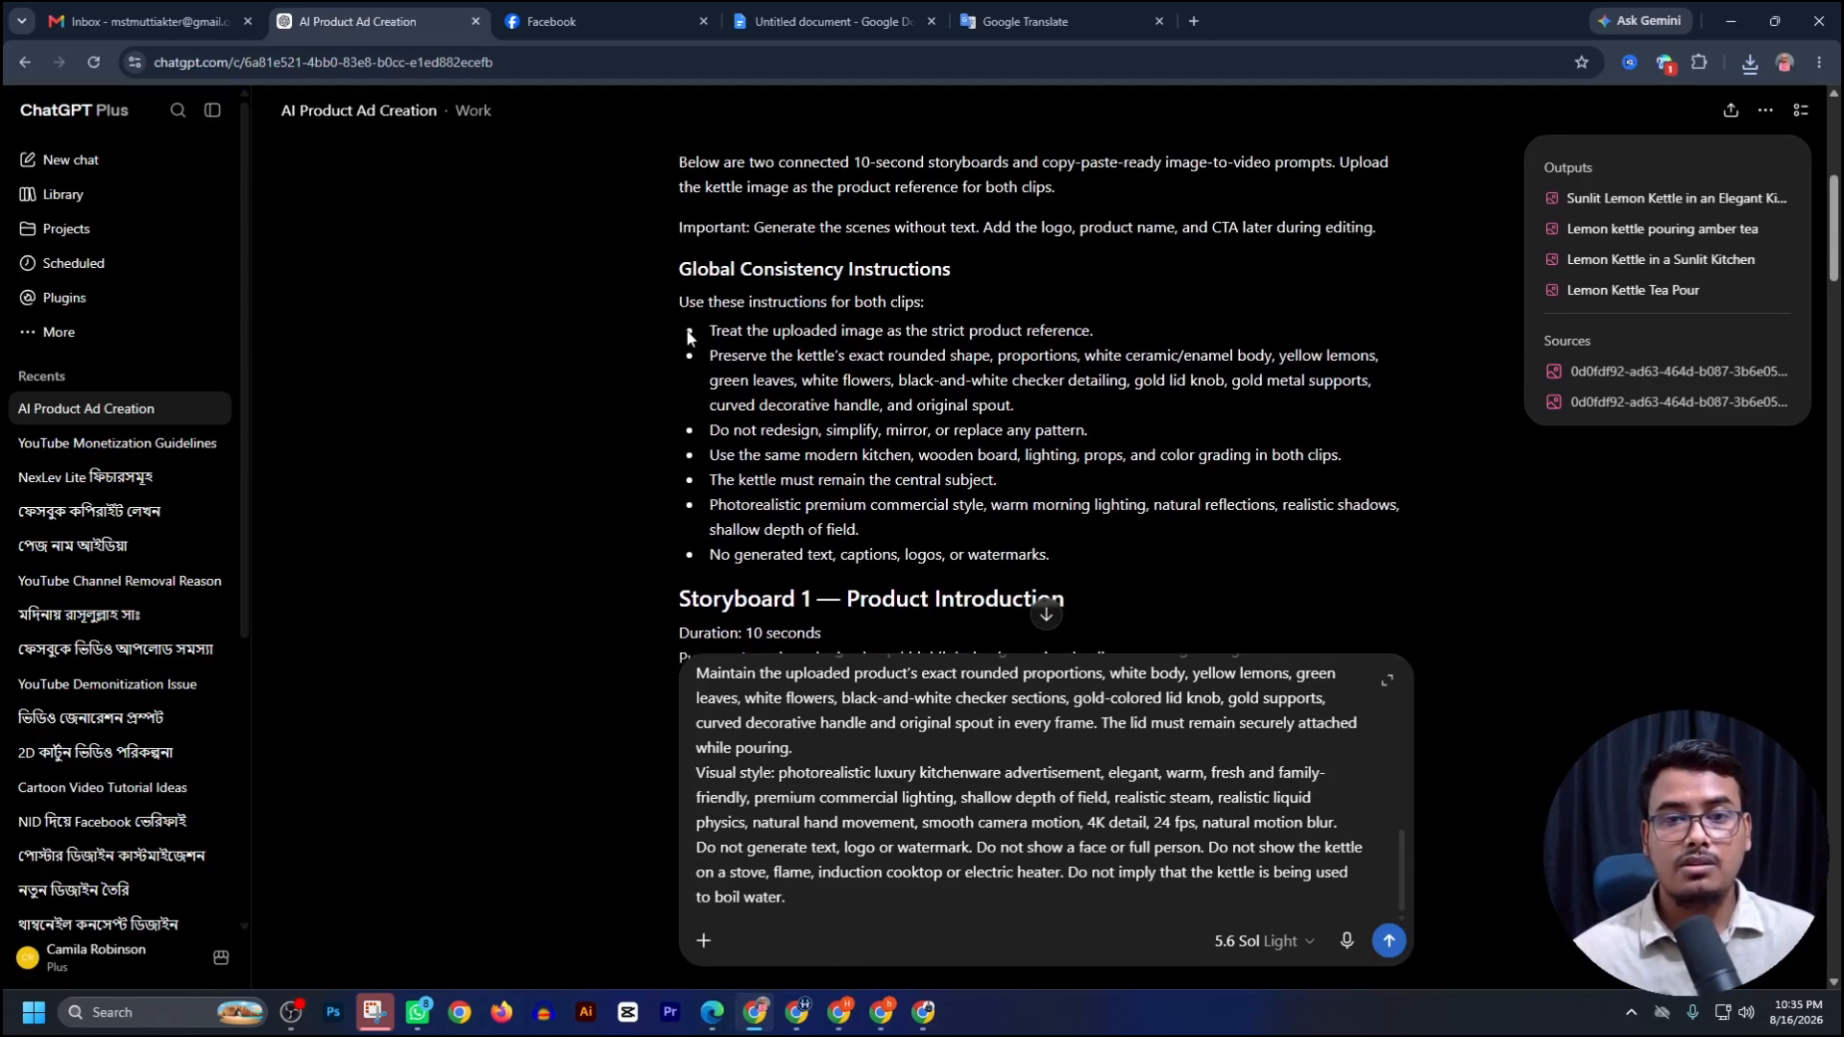
pyautogui.moveTo(672, 327); pyautogui.dragTo(829, 480)
pyautogui.scroll(-2, 926, 434)
pyautogui.moveTo(962, 356); pyautogui.dragTo(1053, 391)
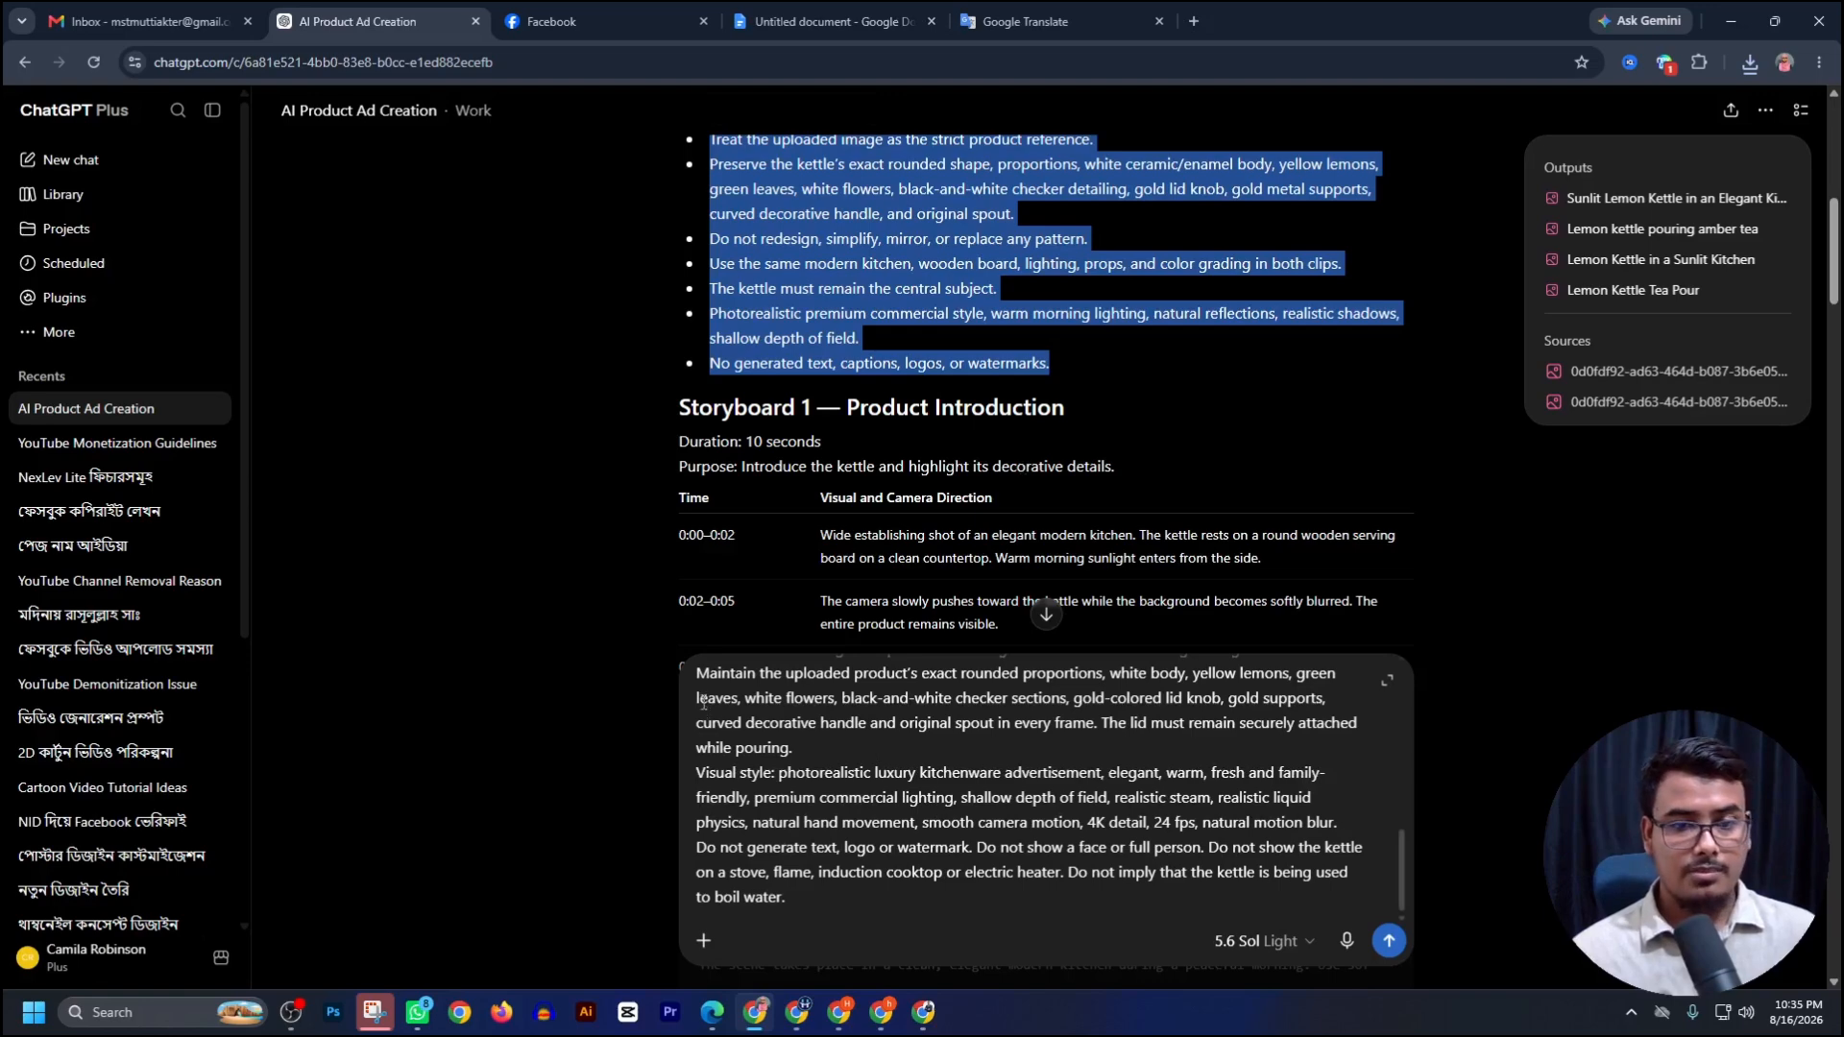
pyautogui.scroll(2, 703, 704)
pyautogui.scroll(-2, 848, 855)
pyautogui.click(825, 908)
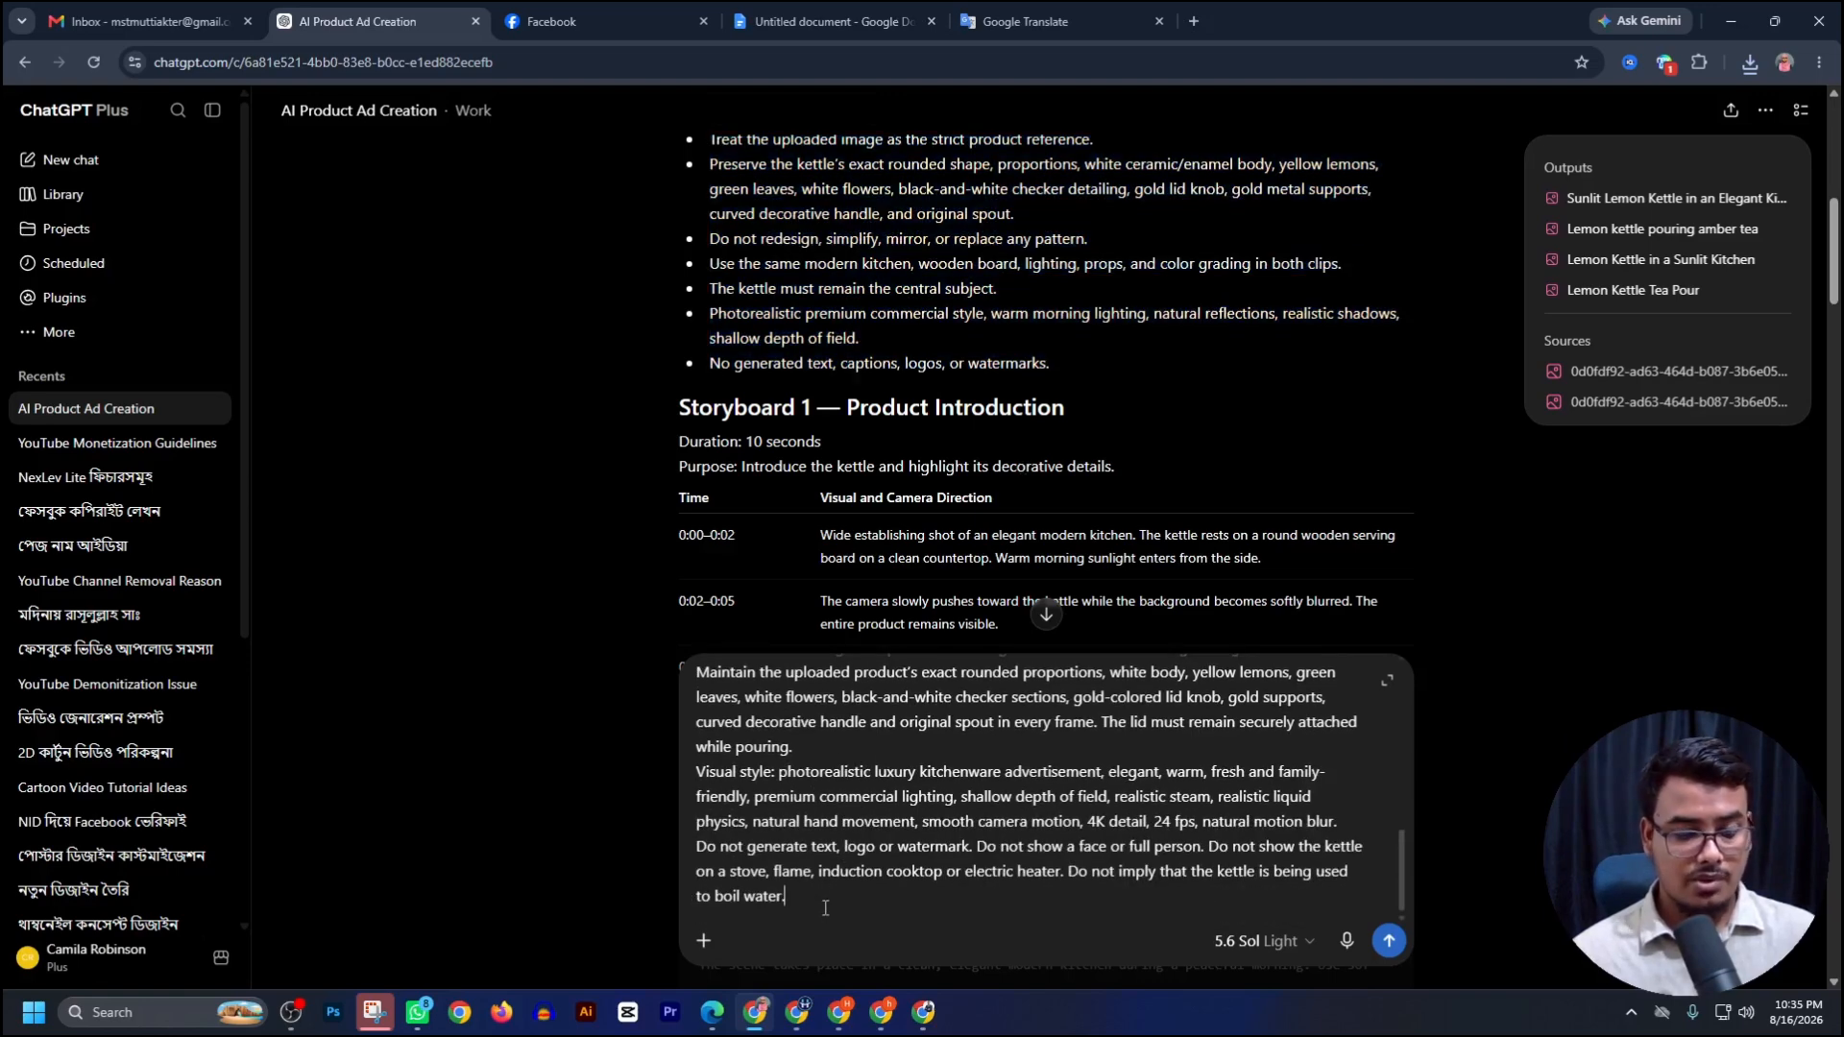
pyautogui.hotkey('ctrl', 'a')
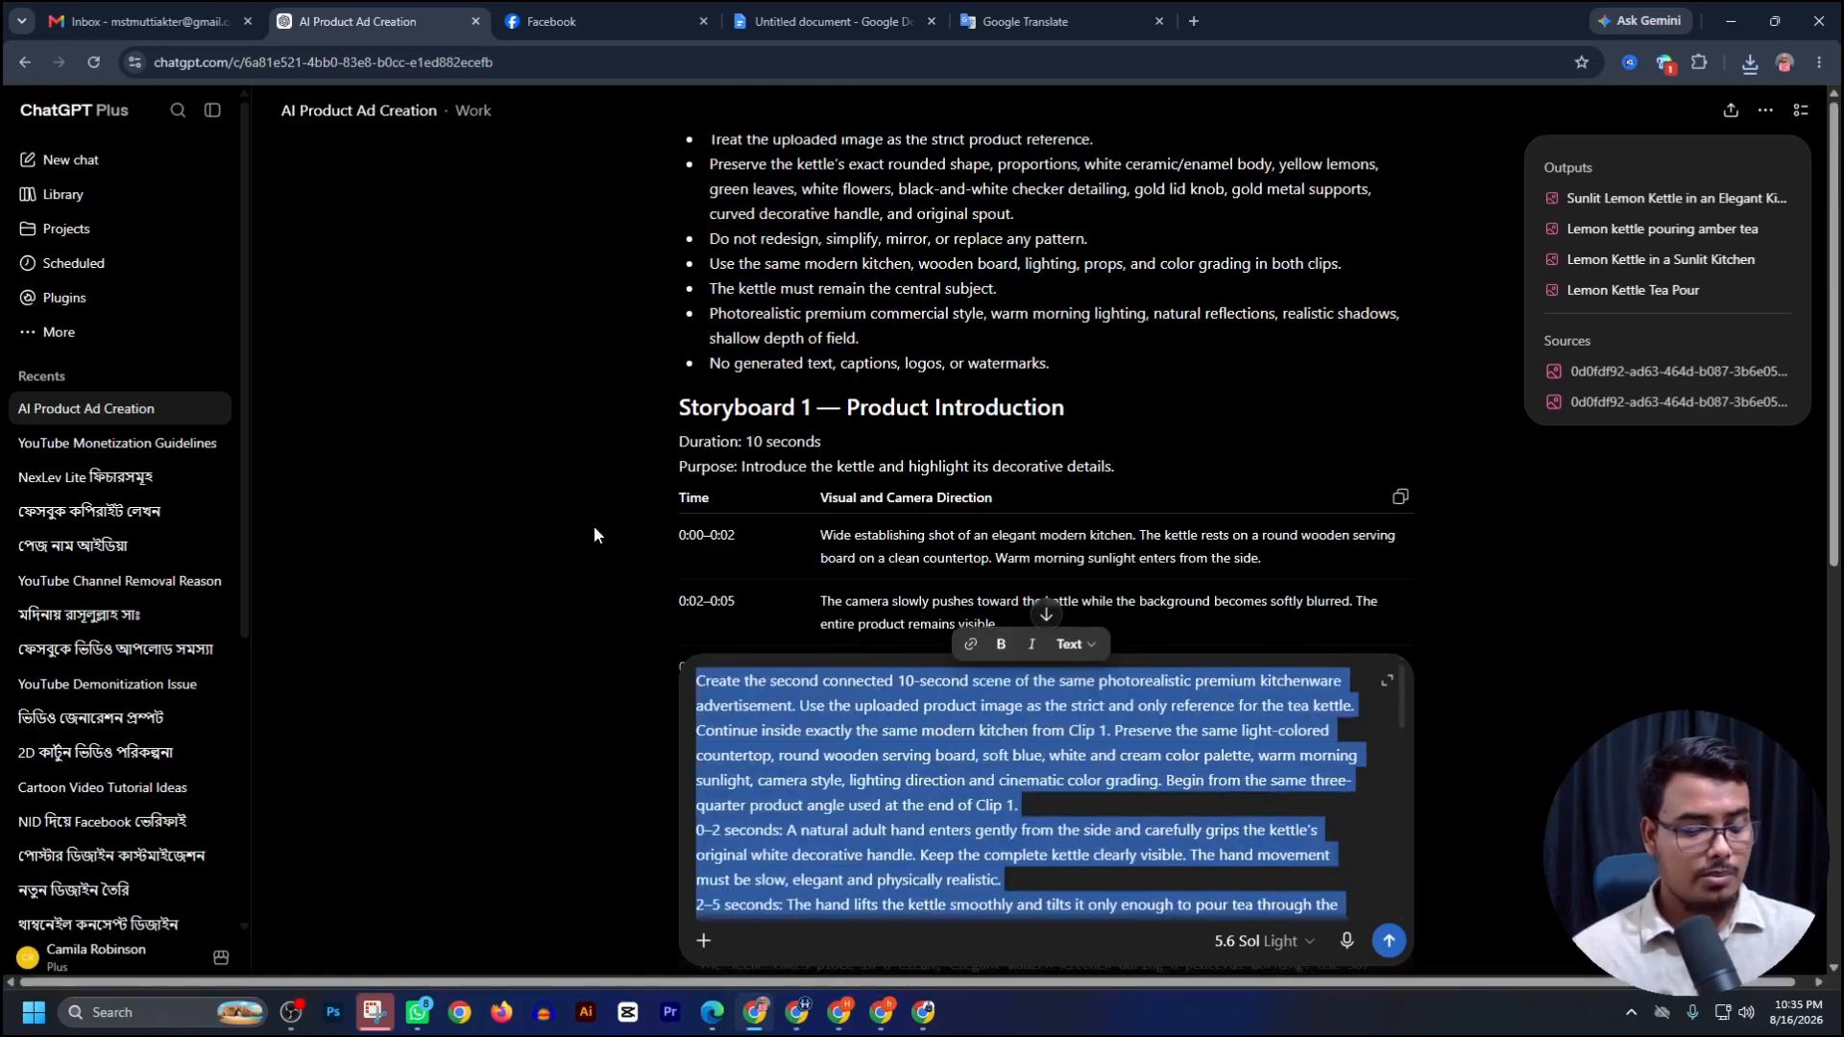
# In Flow, attach the tea-pouring image to a new prompt, paste the combined second prompt and generate the 10-second video.
pyautogui.click(922, 1010)
pyautogui.moveTo(590, 351); pyautogui.dragTo(857, 930)
pyautogui.click(811, 891)
pyautogui.hotkey('ctrl', 'v')
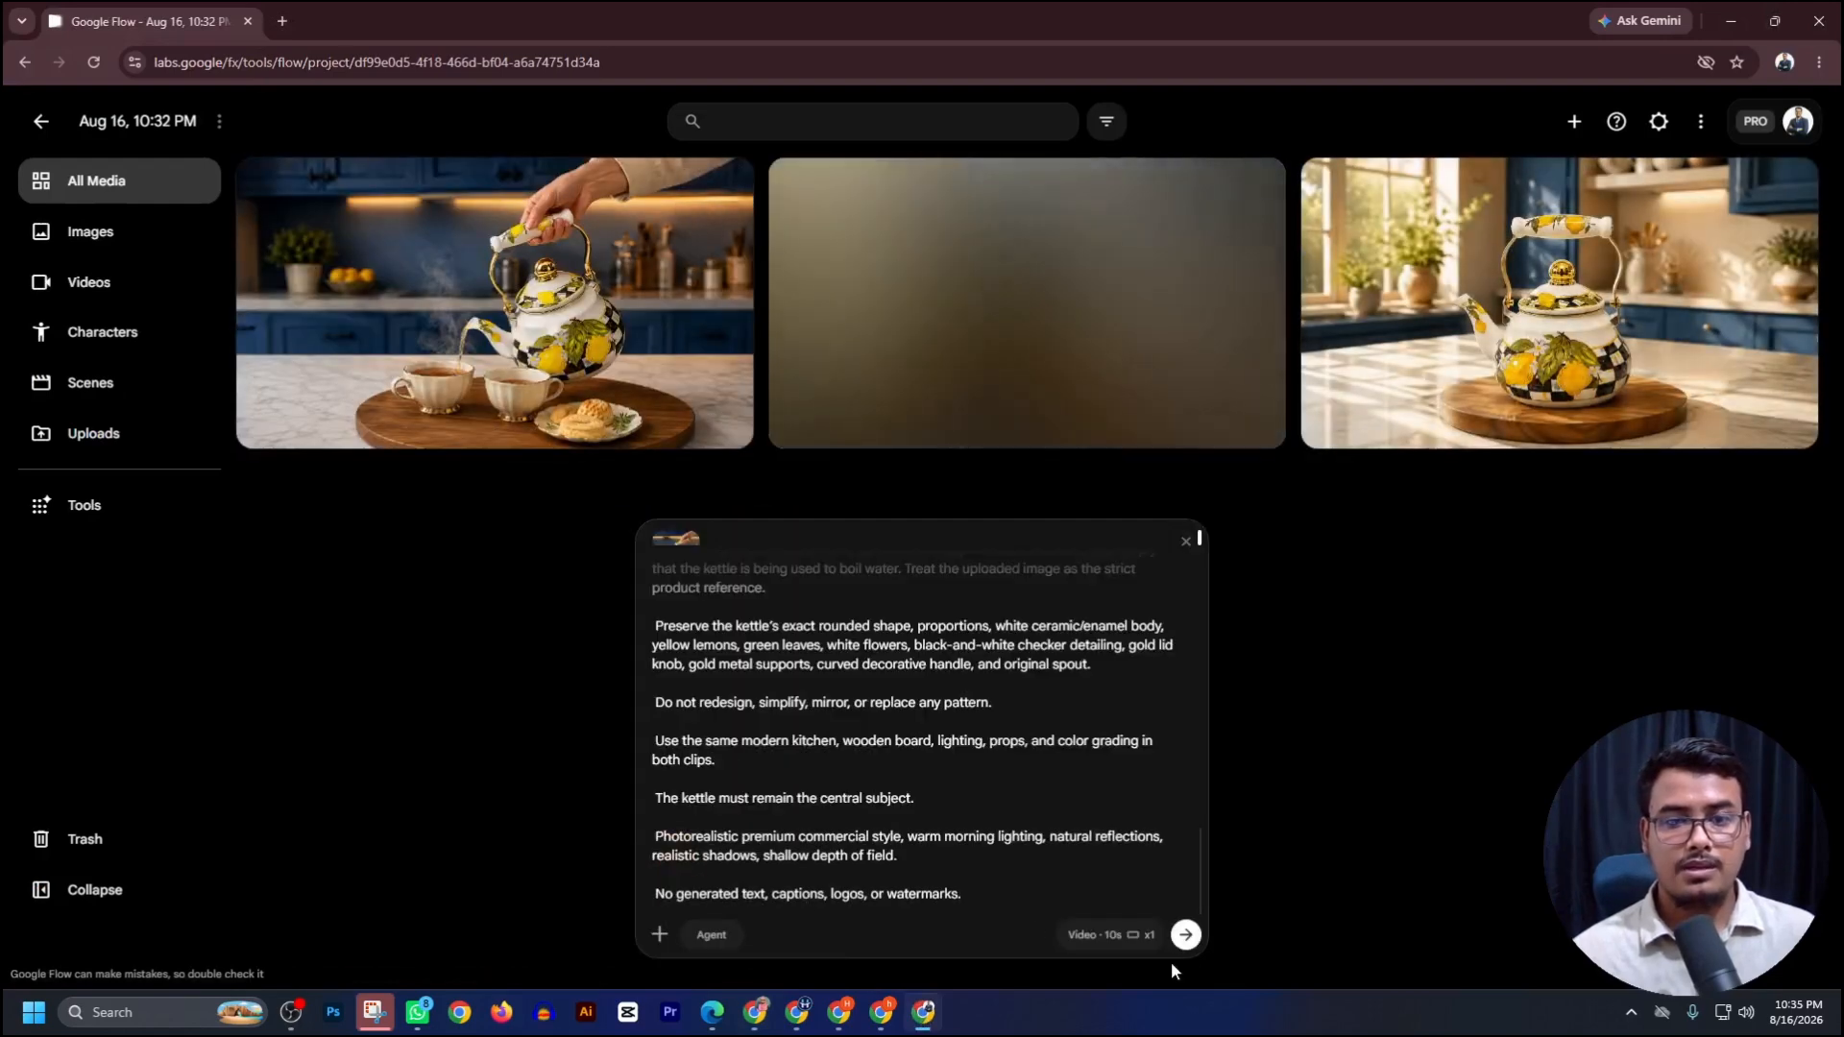
pyautogui.click(1185, 935)
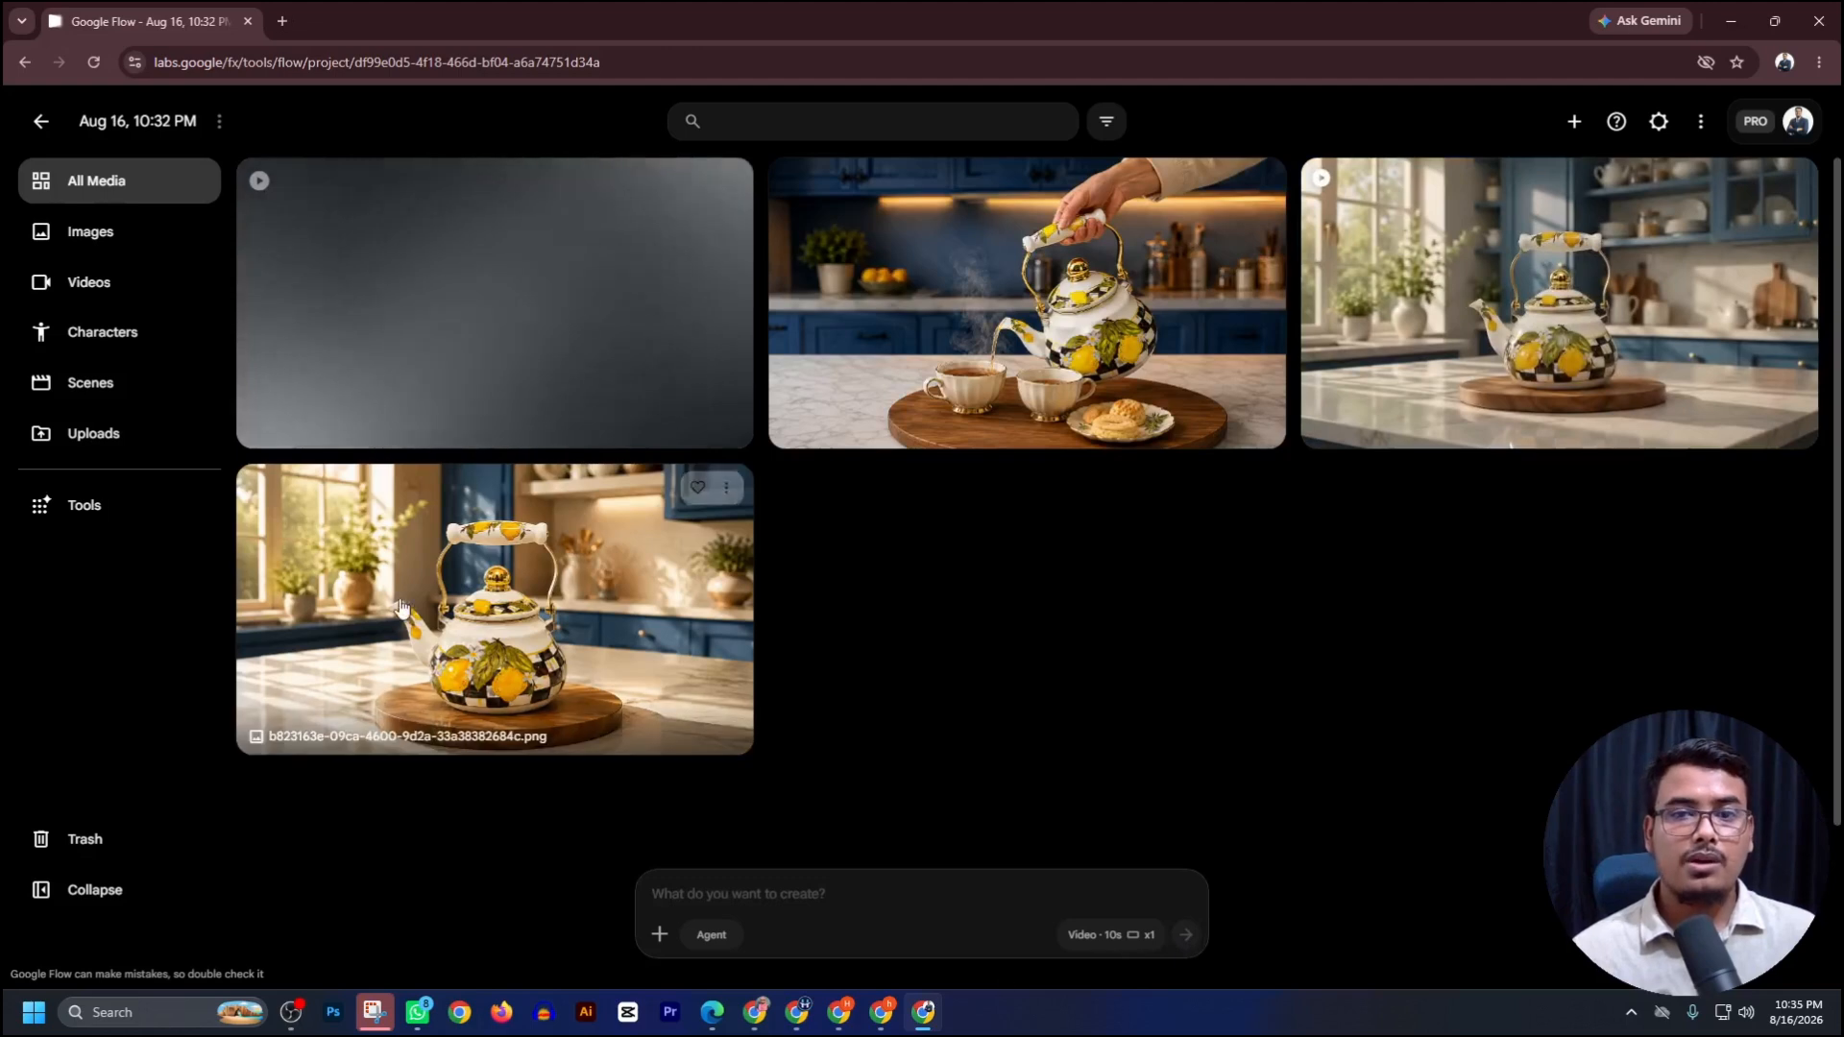
# Open the first generated kettle video in the project and play it through.
pyautogui.click(1547, 334)
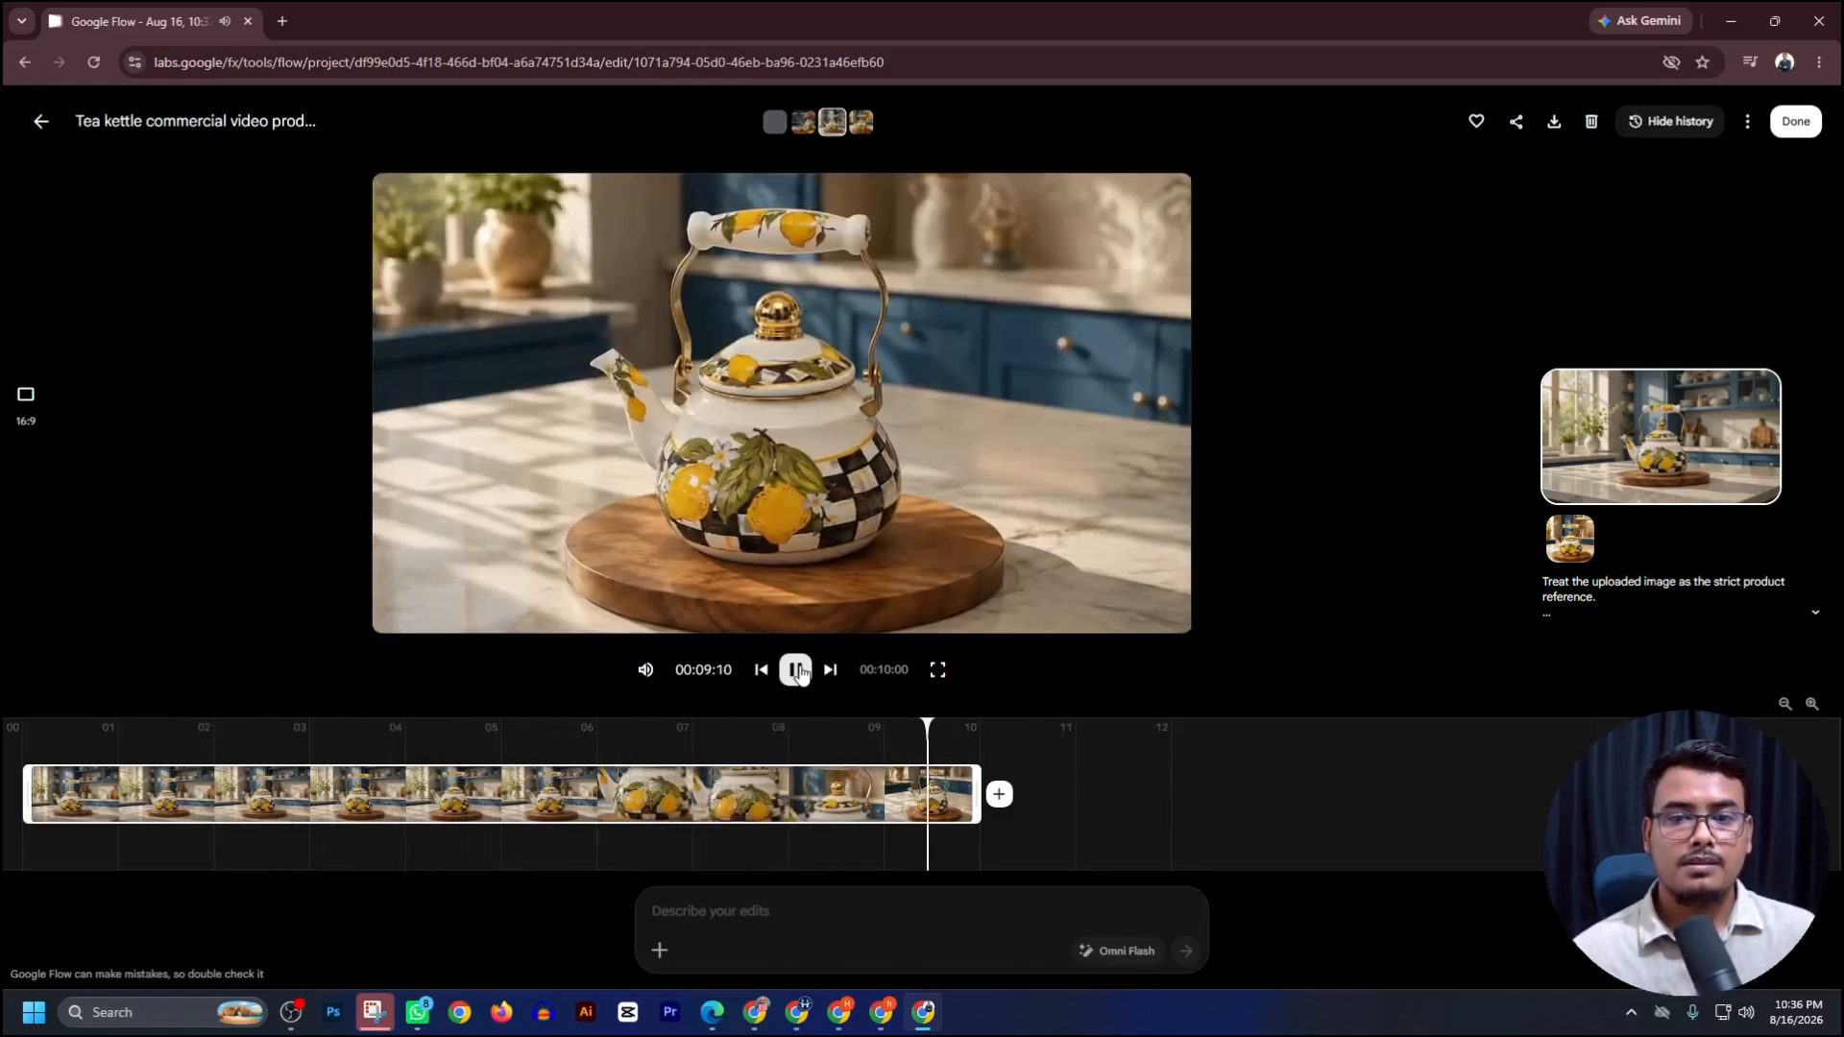
# Download the first kettle video from Flow and switch to CapCut.
pyautogui.click(1548, 124)
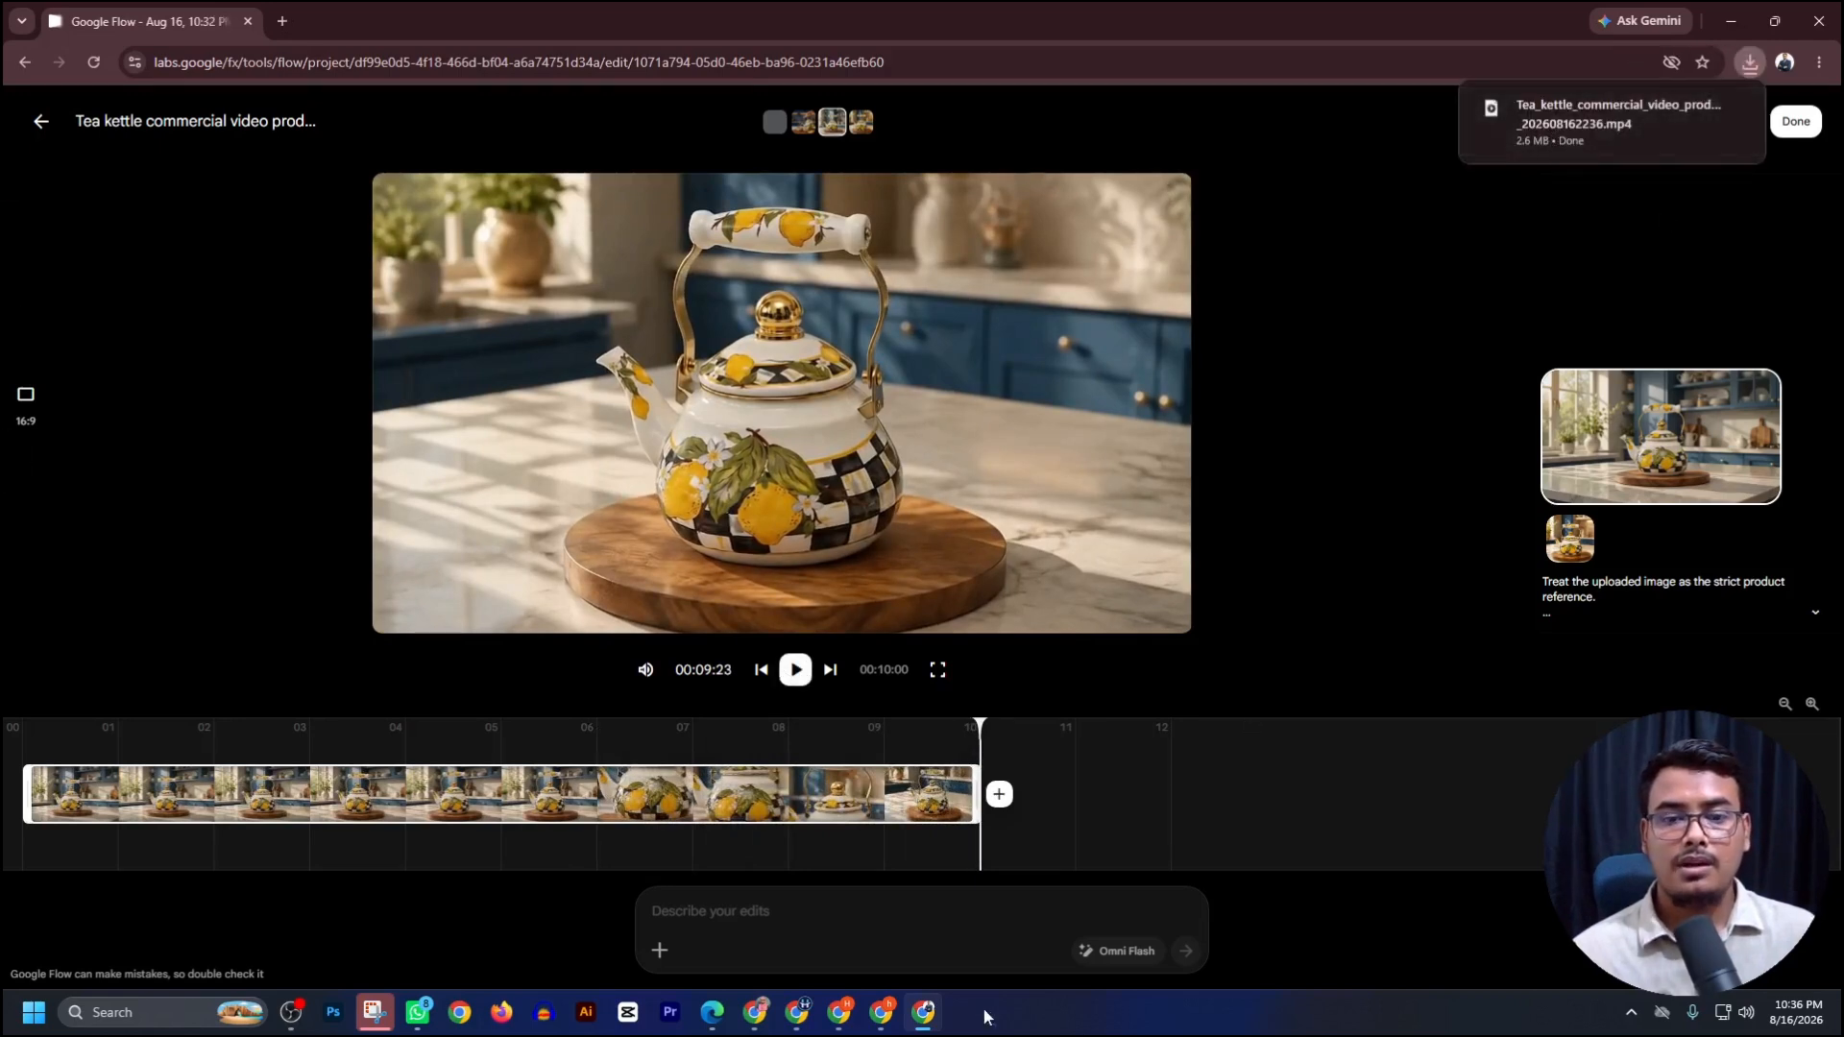
pyautogui.click(629, 1016)
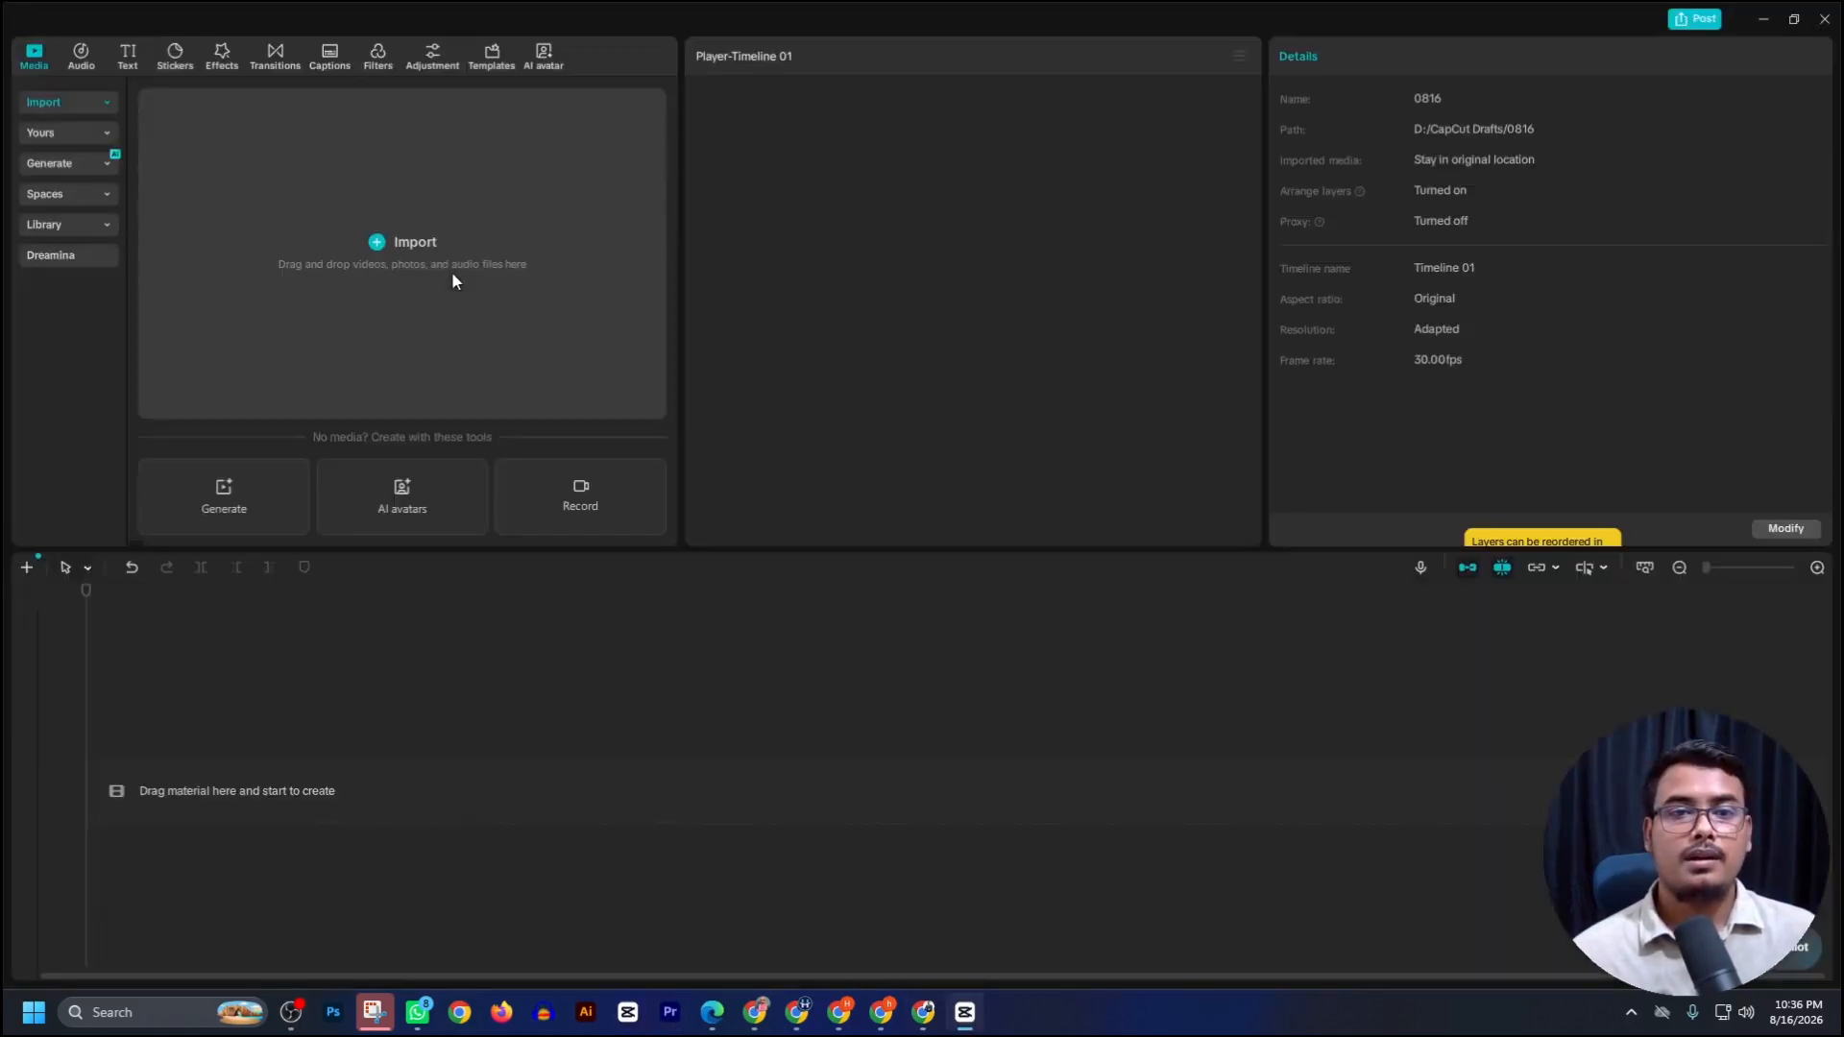
# Import the downloaded tea kettle commercial video from the Downloads folder and place it on the timeline.
pyautogui.click(452, 271)
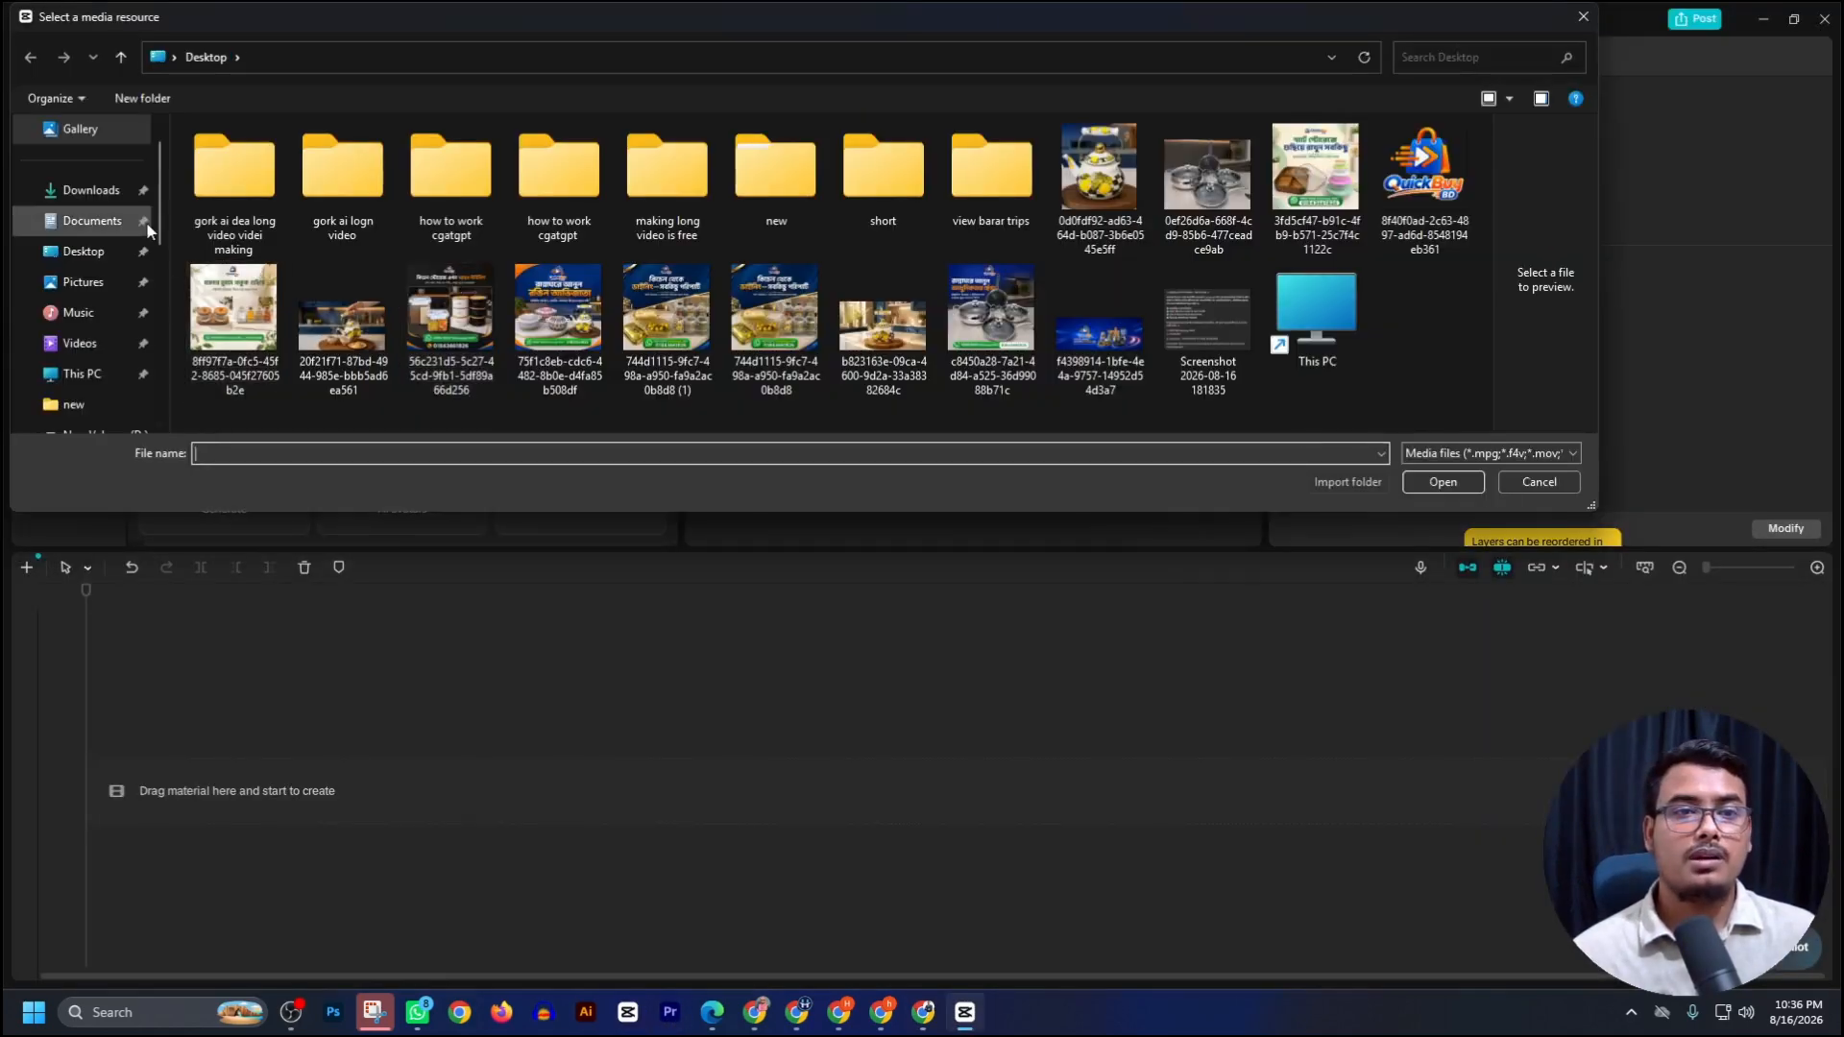
pyautogui.click(115, 199)
pyautogui.doubleClick(251, 203)
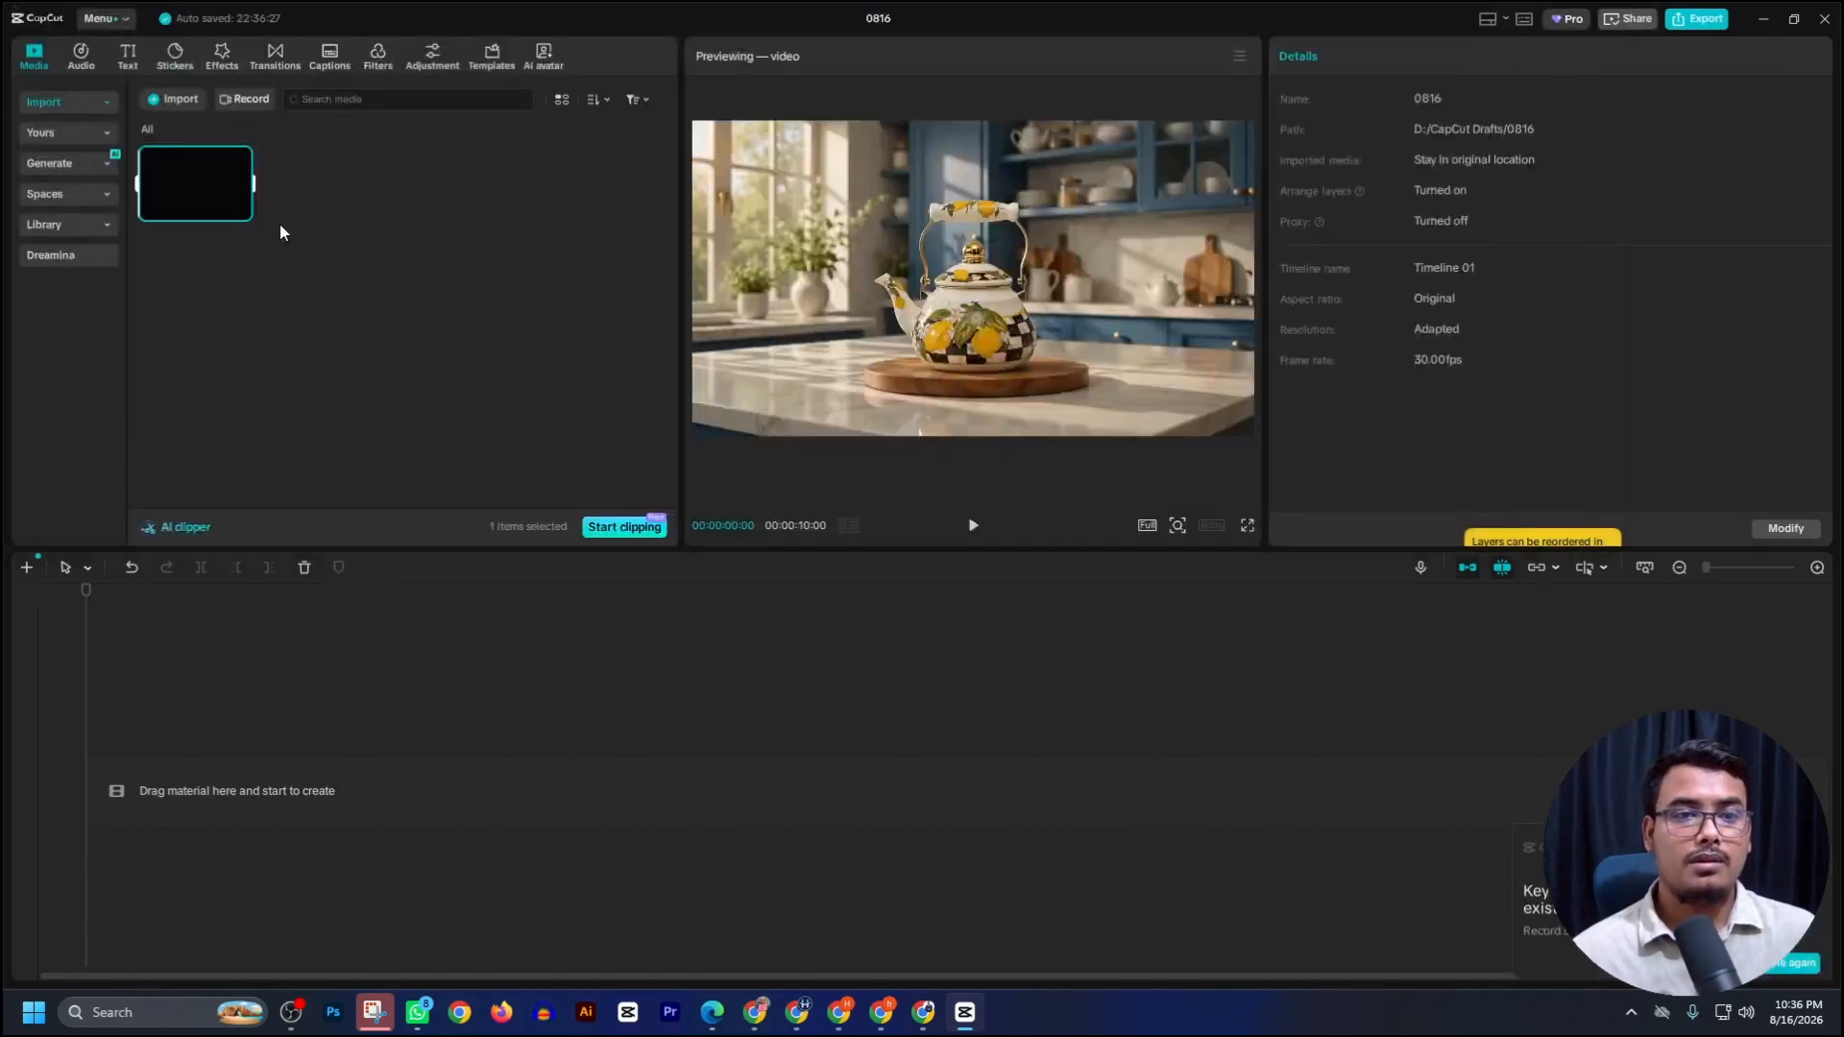
pyautogui.moveTo(213, 189); pyautogui.dragTo(346, 768)
# Switch back to Flow, return to the project's media overview and download the "Pouring tea from kettle" video.
pyautogui.click(756, 1013)
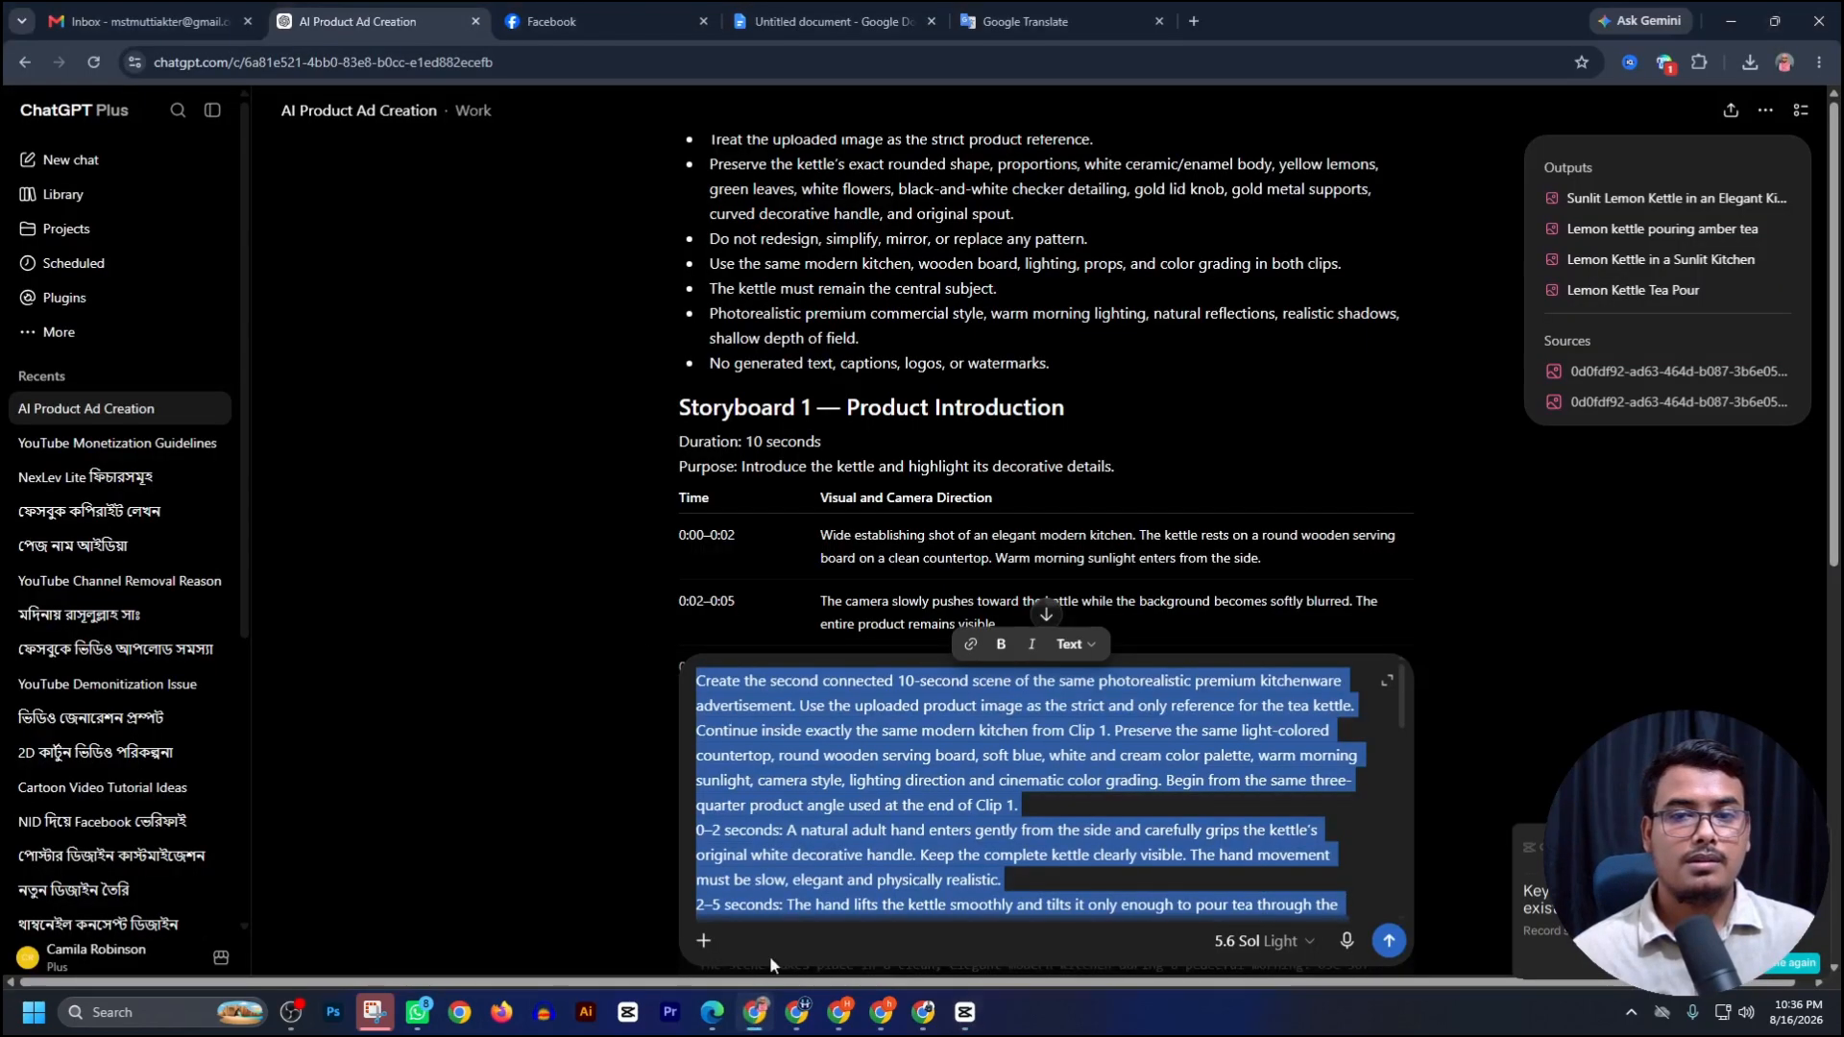
pyautogui.click(924, 1014)
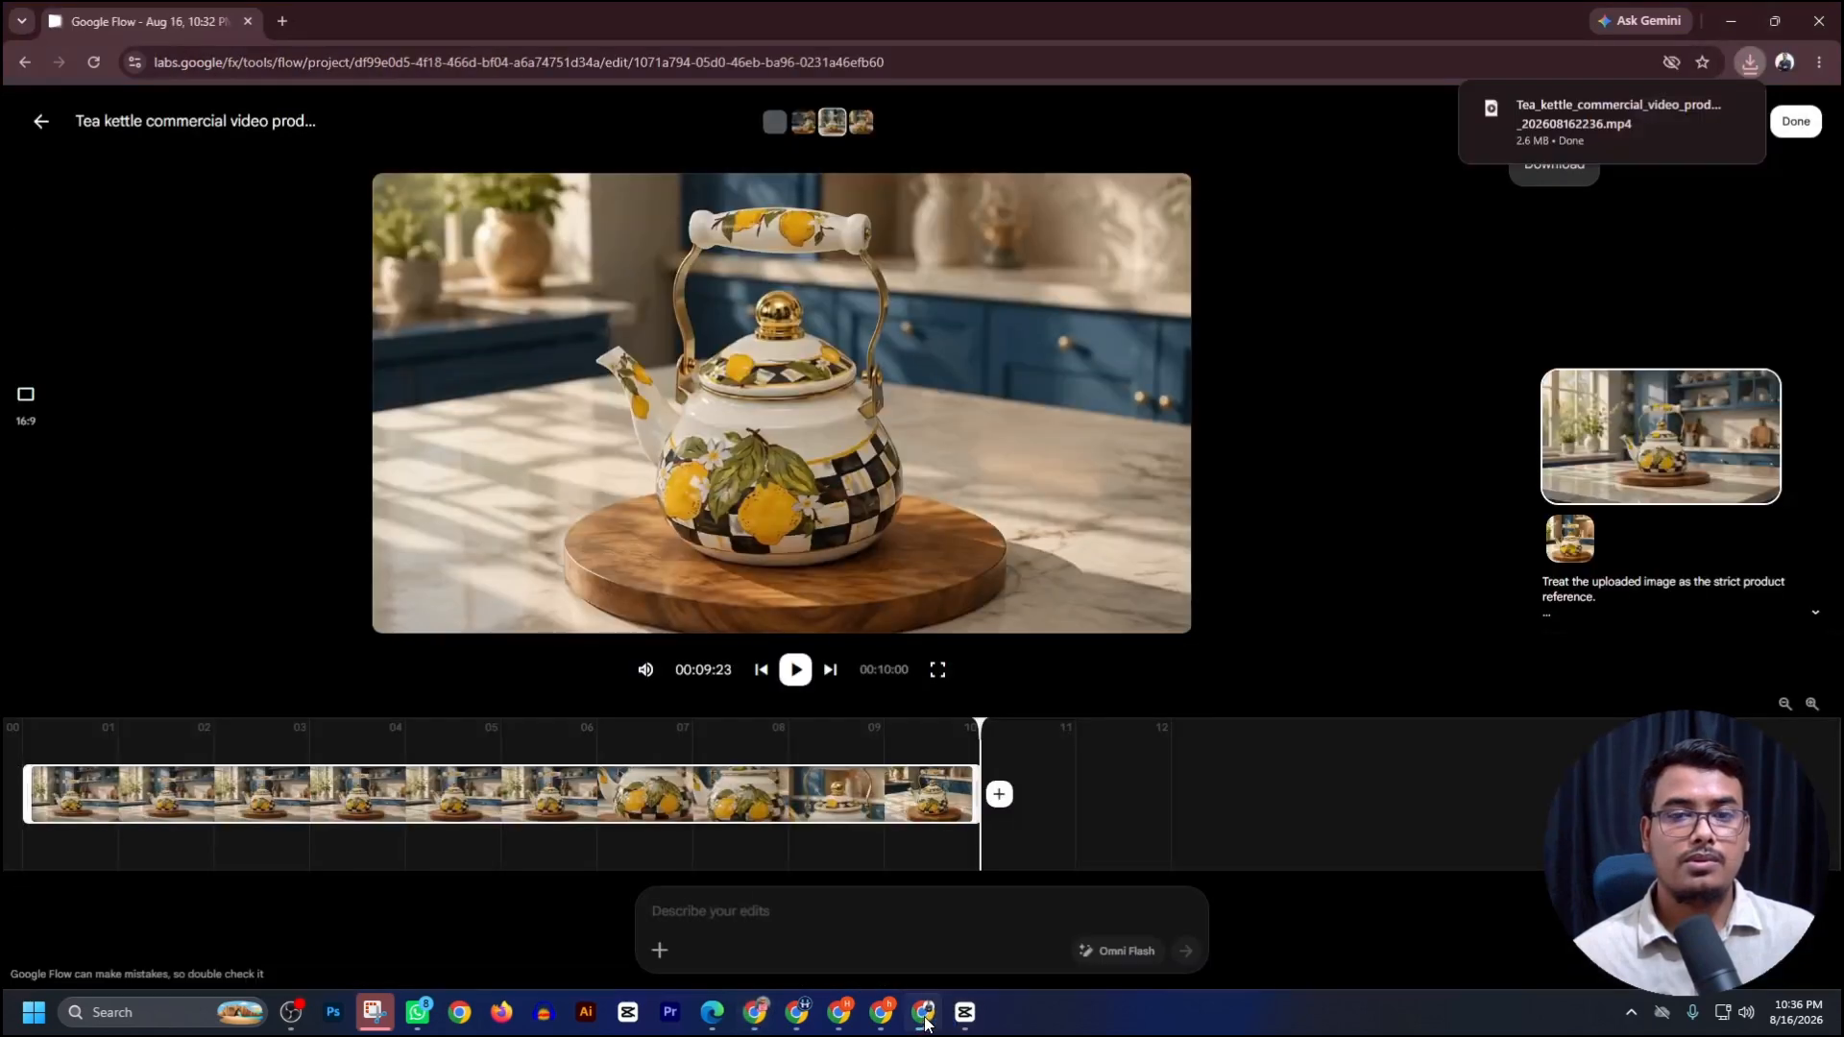
pyautogui.click(40, 119)
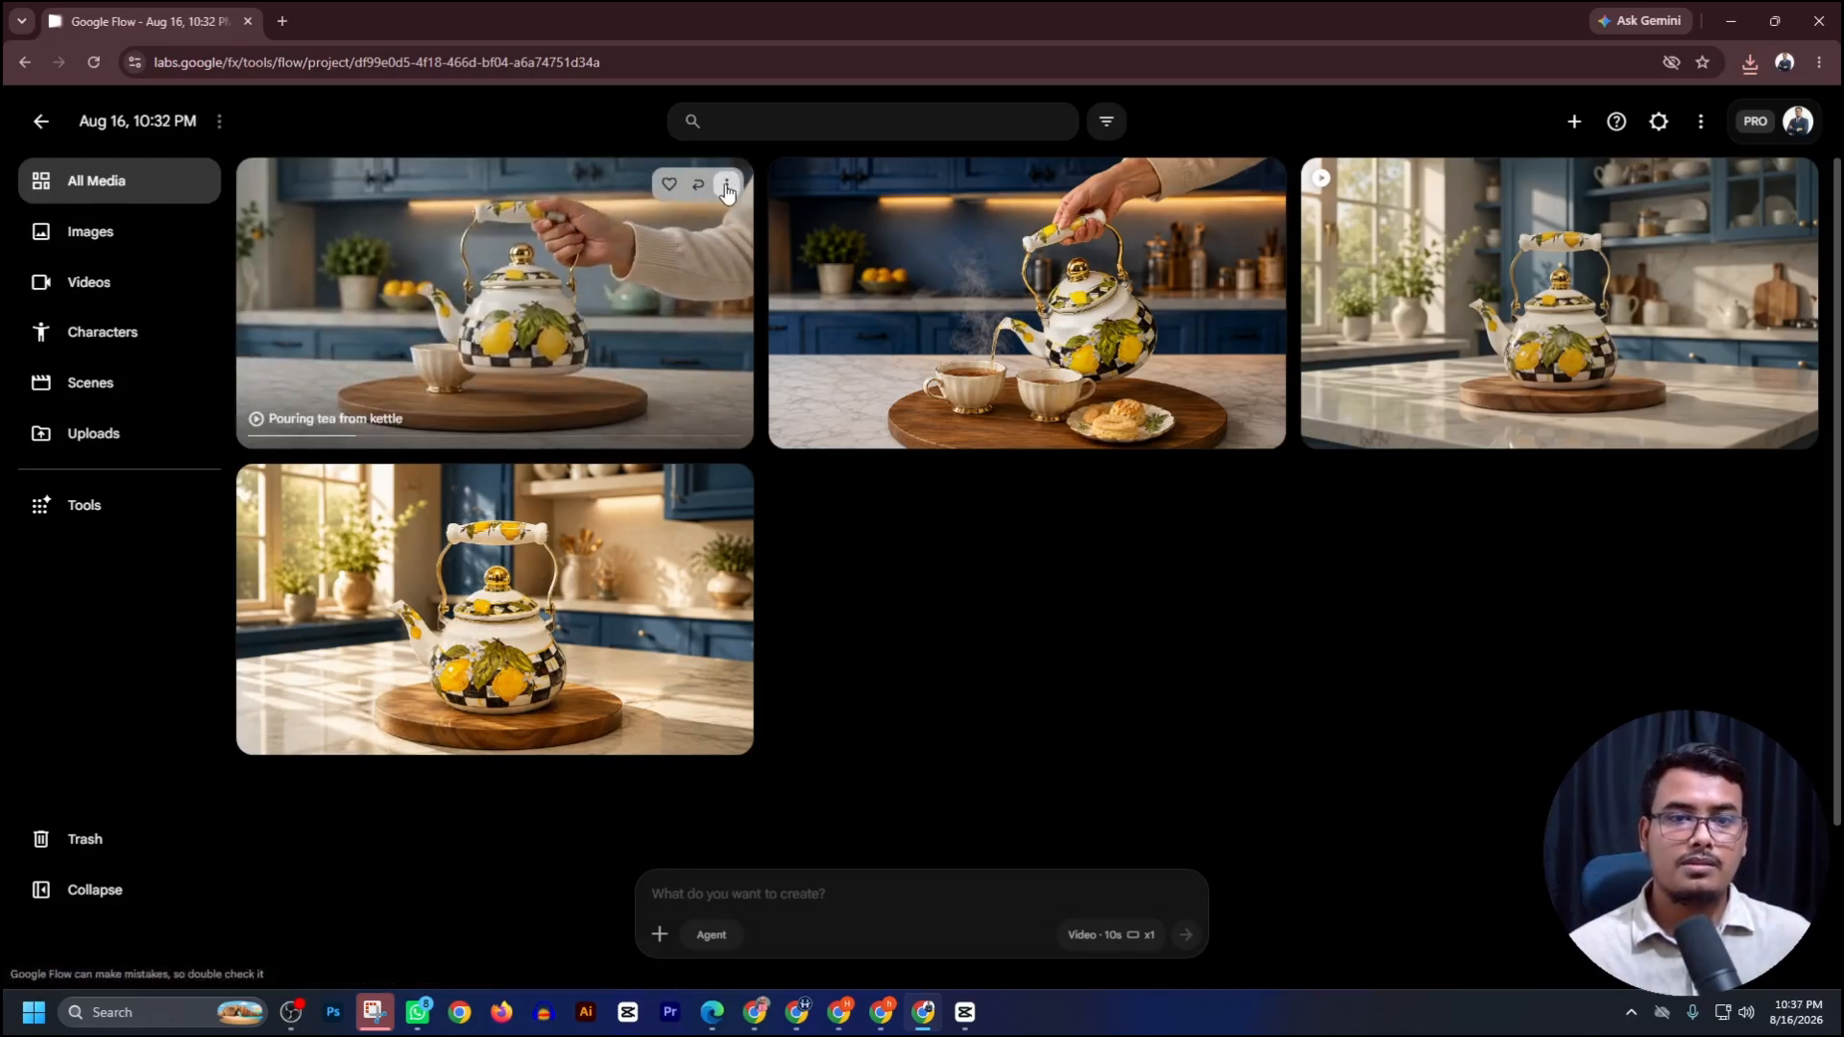
pyautogui.click(725, 187)
pyautogui.moveTo(724, 400)
pyautogui.click(859, 490)
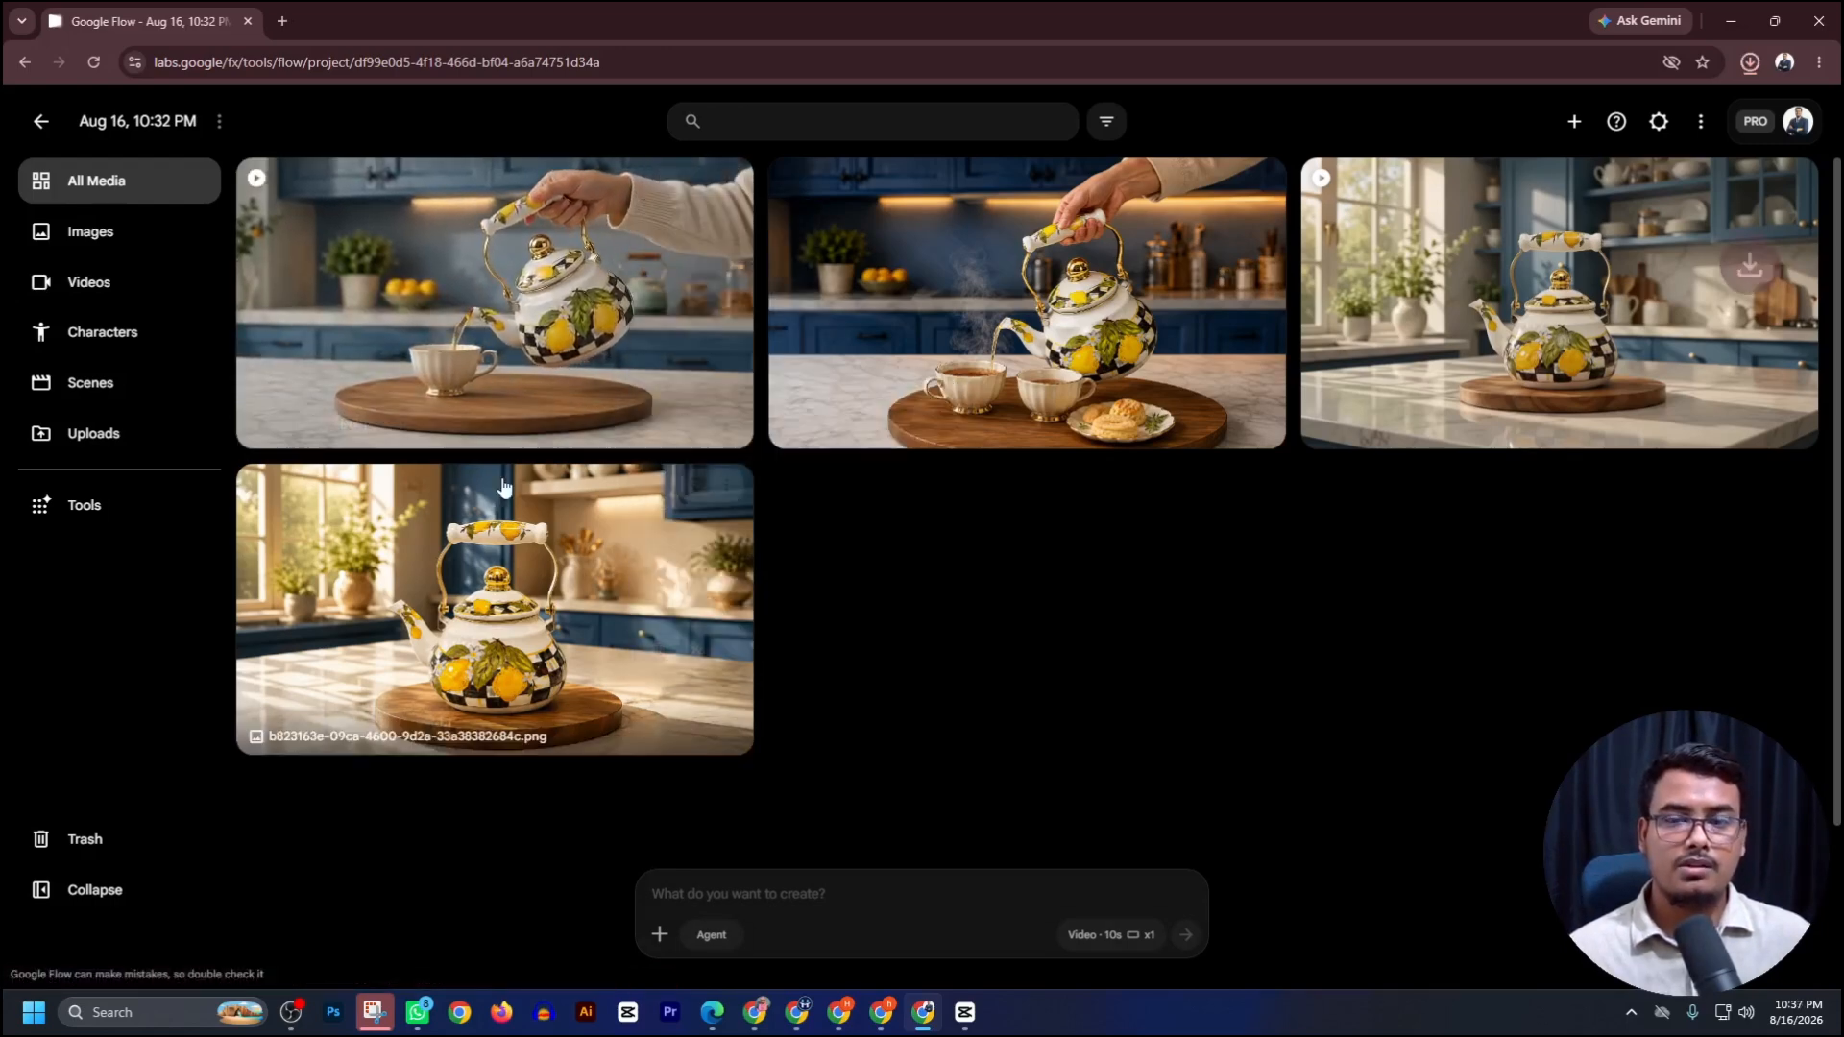
# In CapCut, shorten the first clip to 00:00:08:10 and place the downloaded tea-pouring video directly after it.
pyautogui.moveTo(1592, 114); pyautogui.dragTo(763, 776)
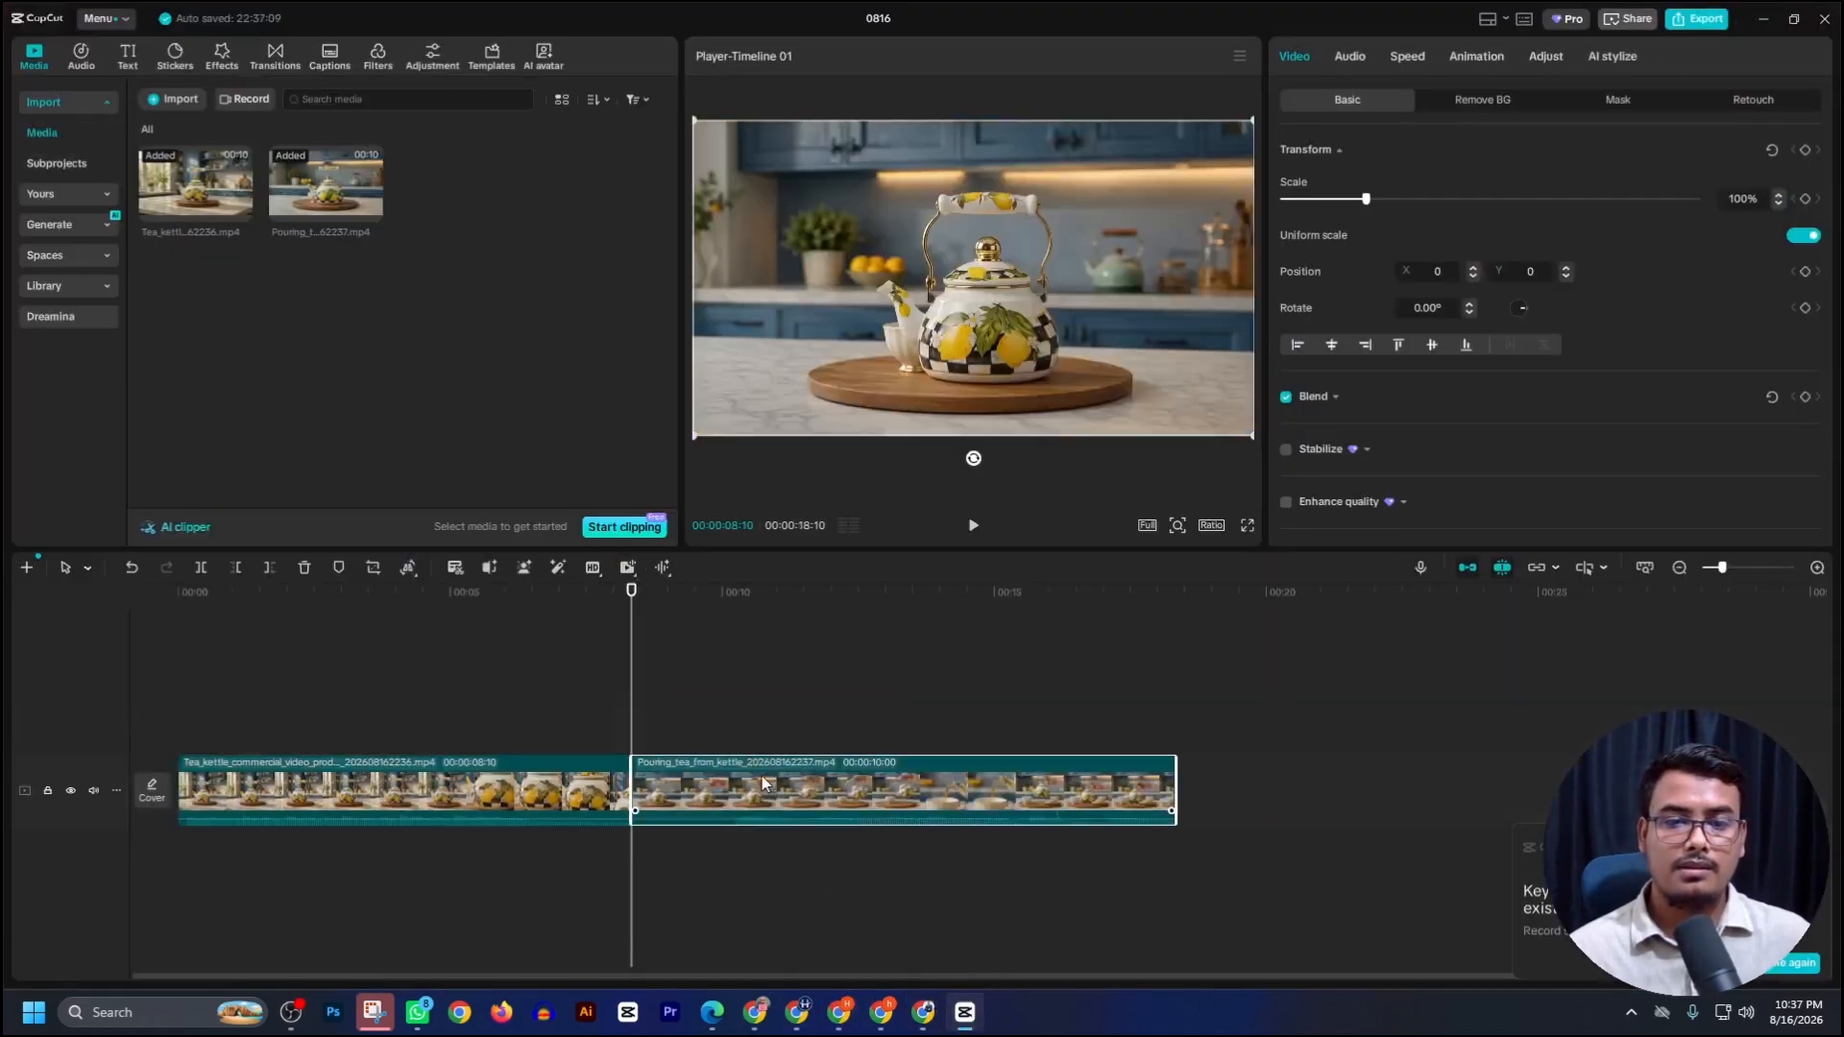
# Trim the opening off the tea-pouring clip up to 00:00:09:24 on the timeline and review the rest through to its end.
pyautogui.click(975, 525)
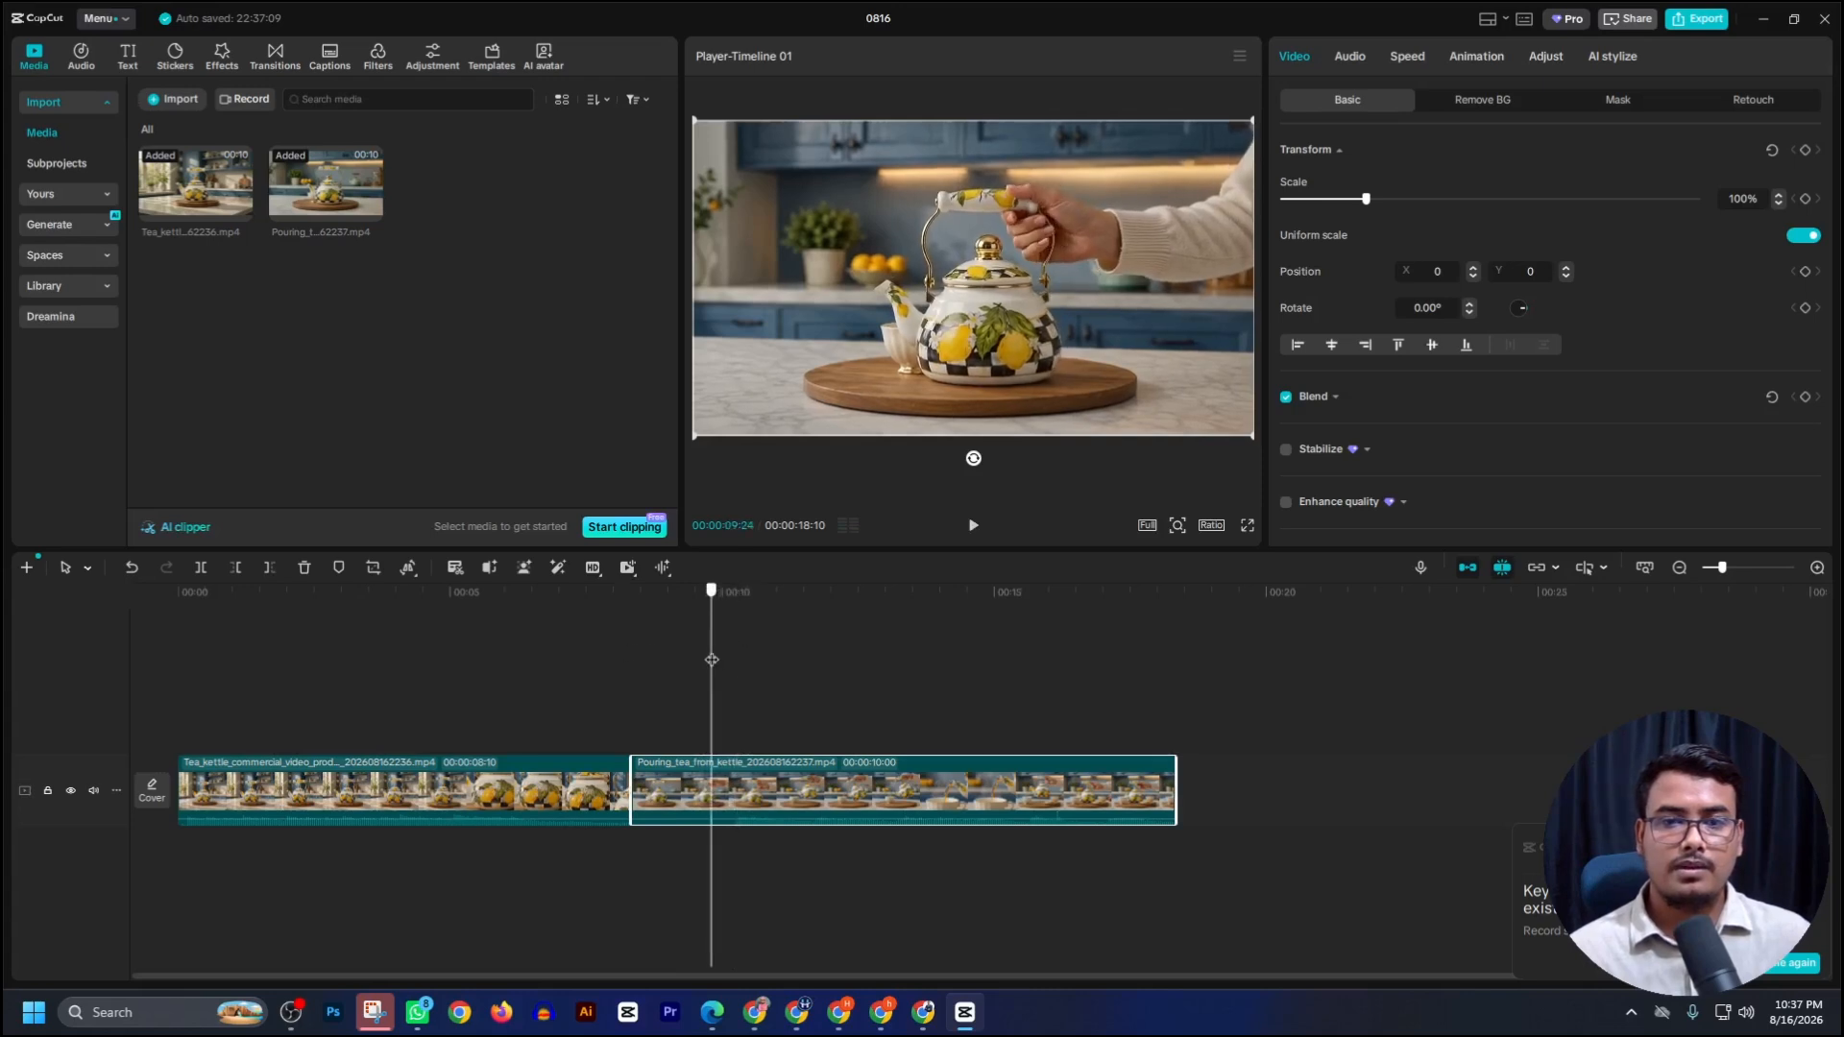
pyautogui.click(233, 570)
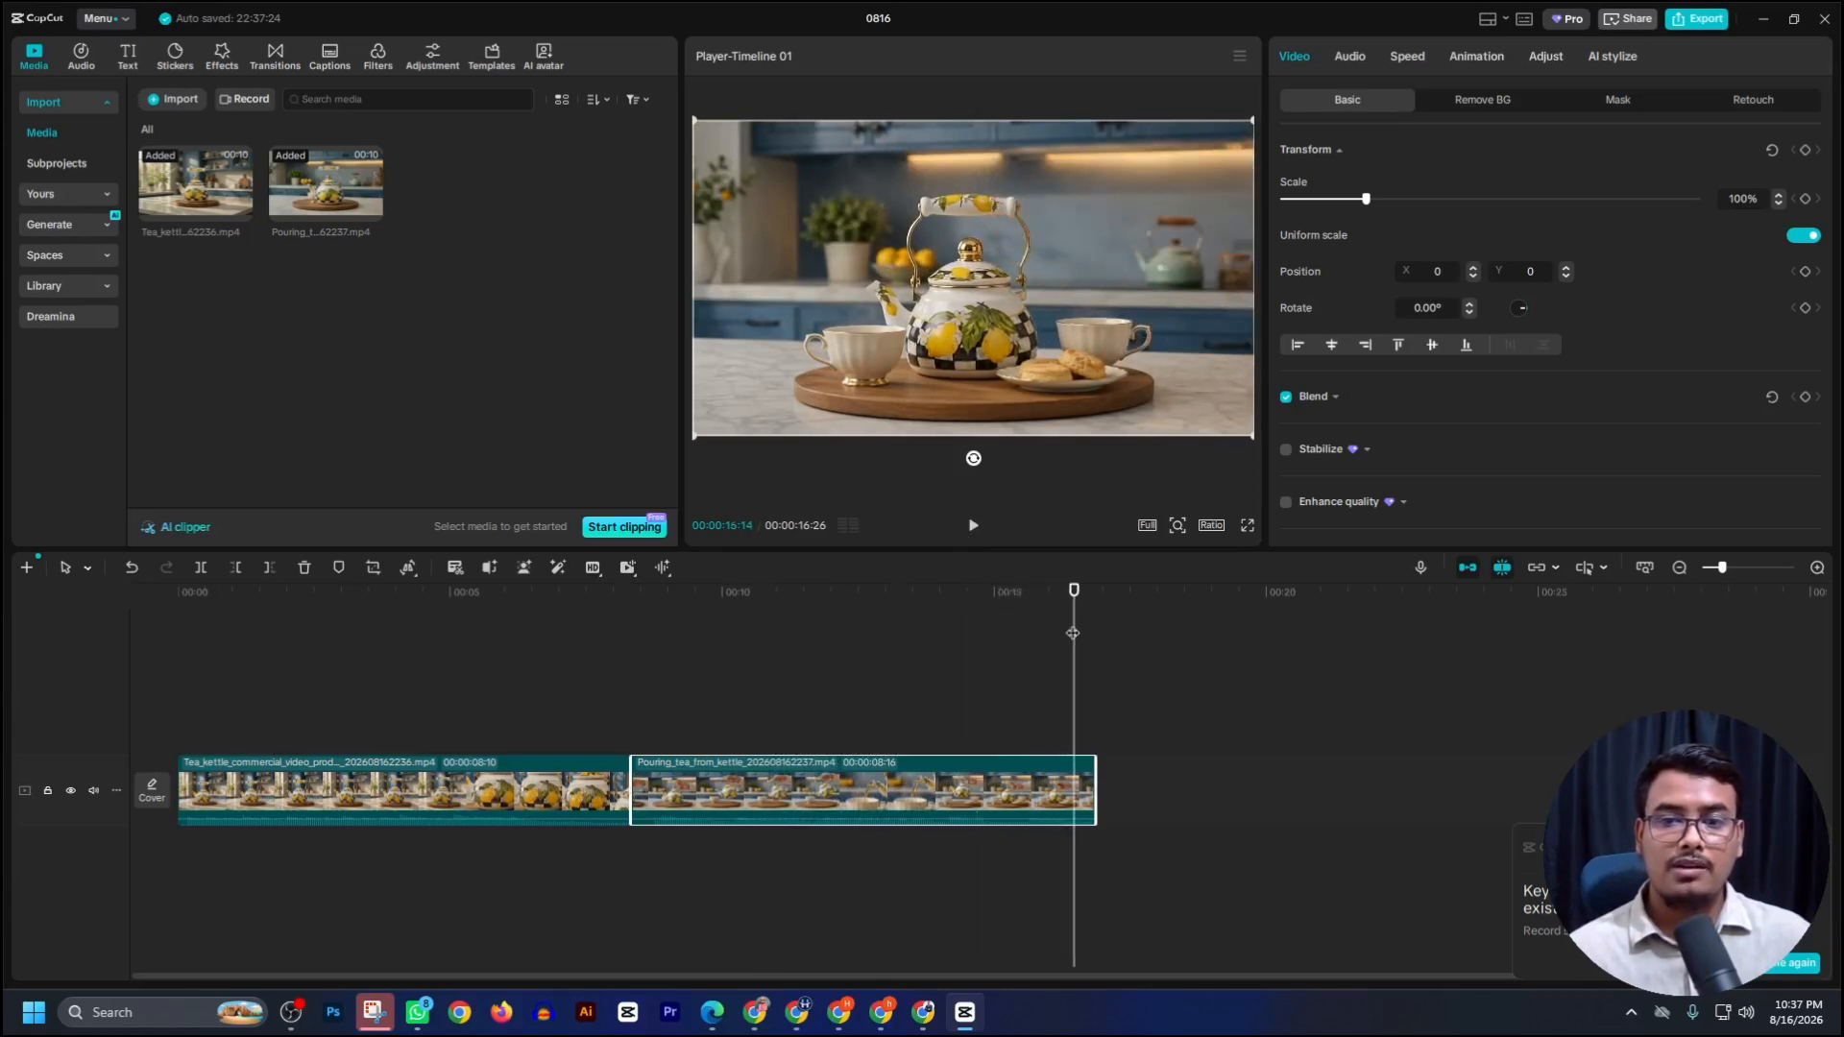
pyautogui.moveTo(1073, 633); pyautogui.dragTo(1623, 807)
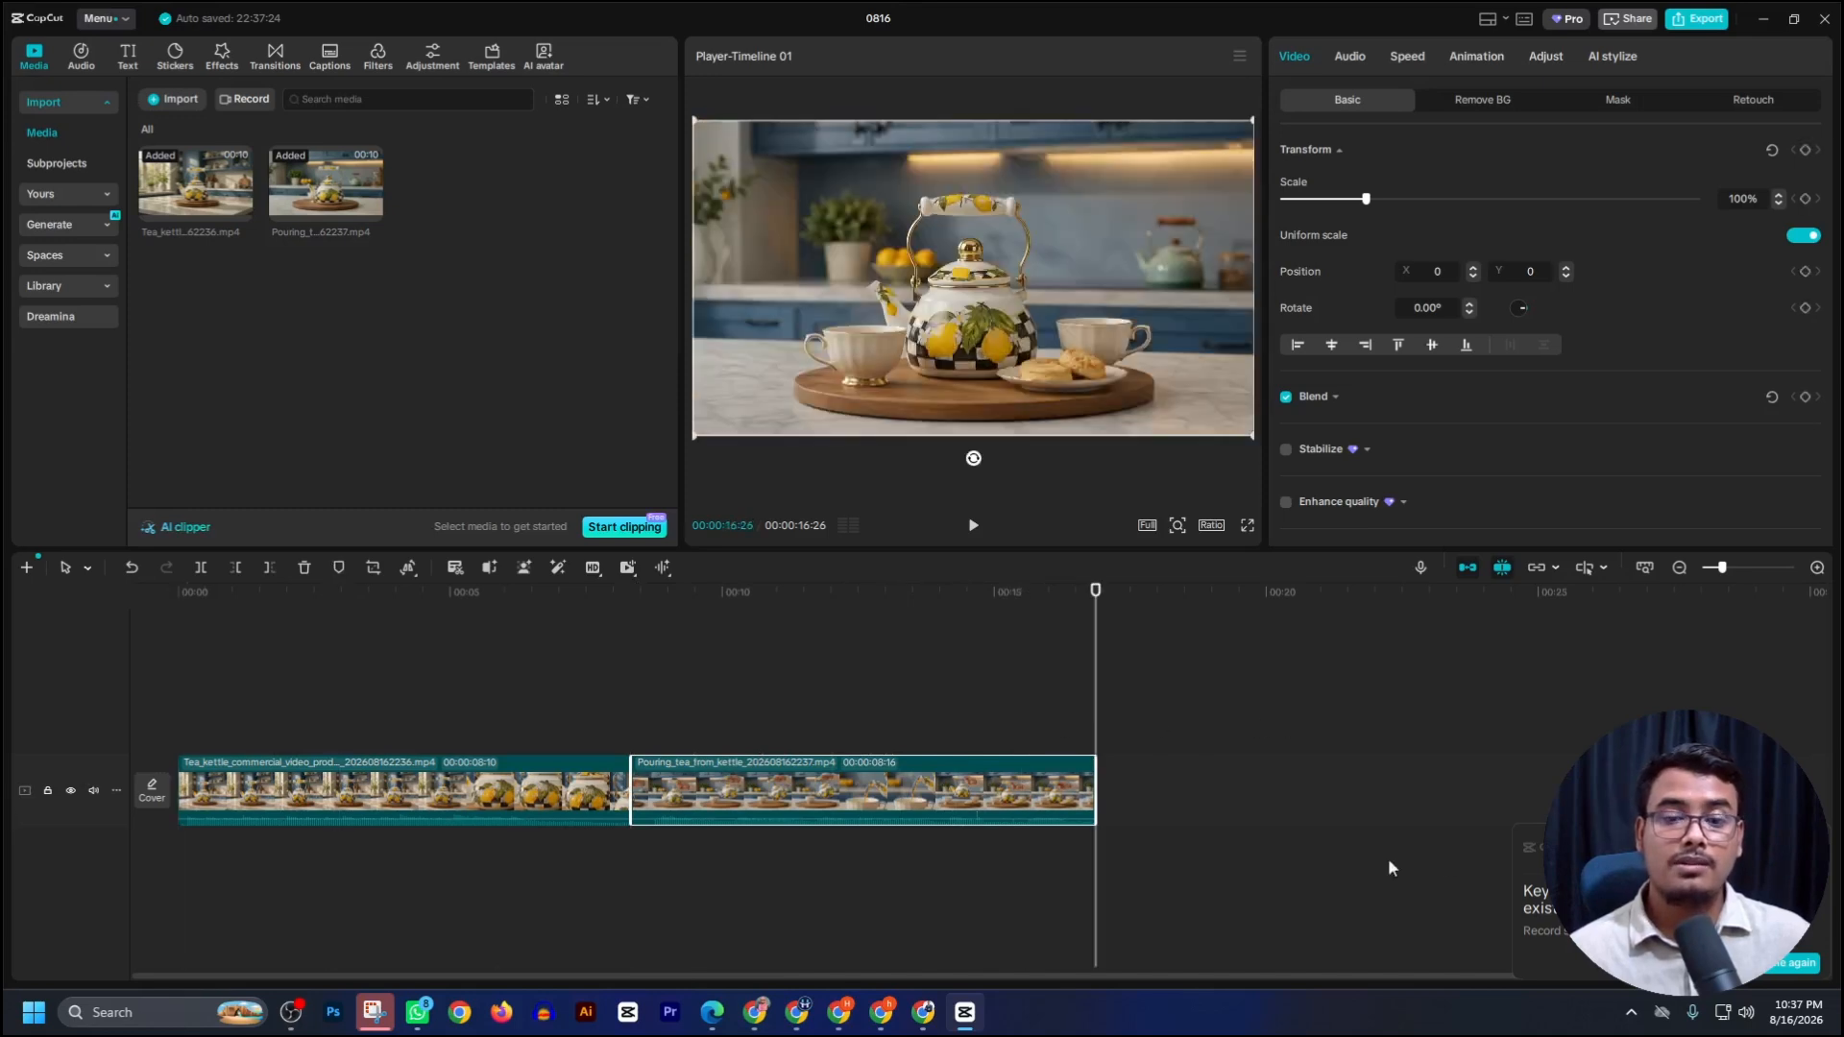
pyautogui.moveTo(756, 1016)
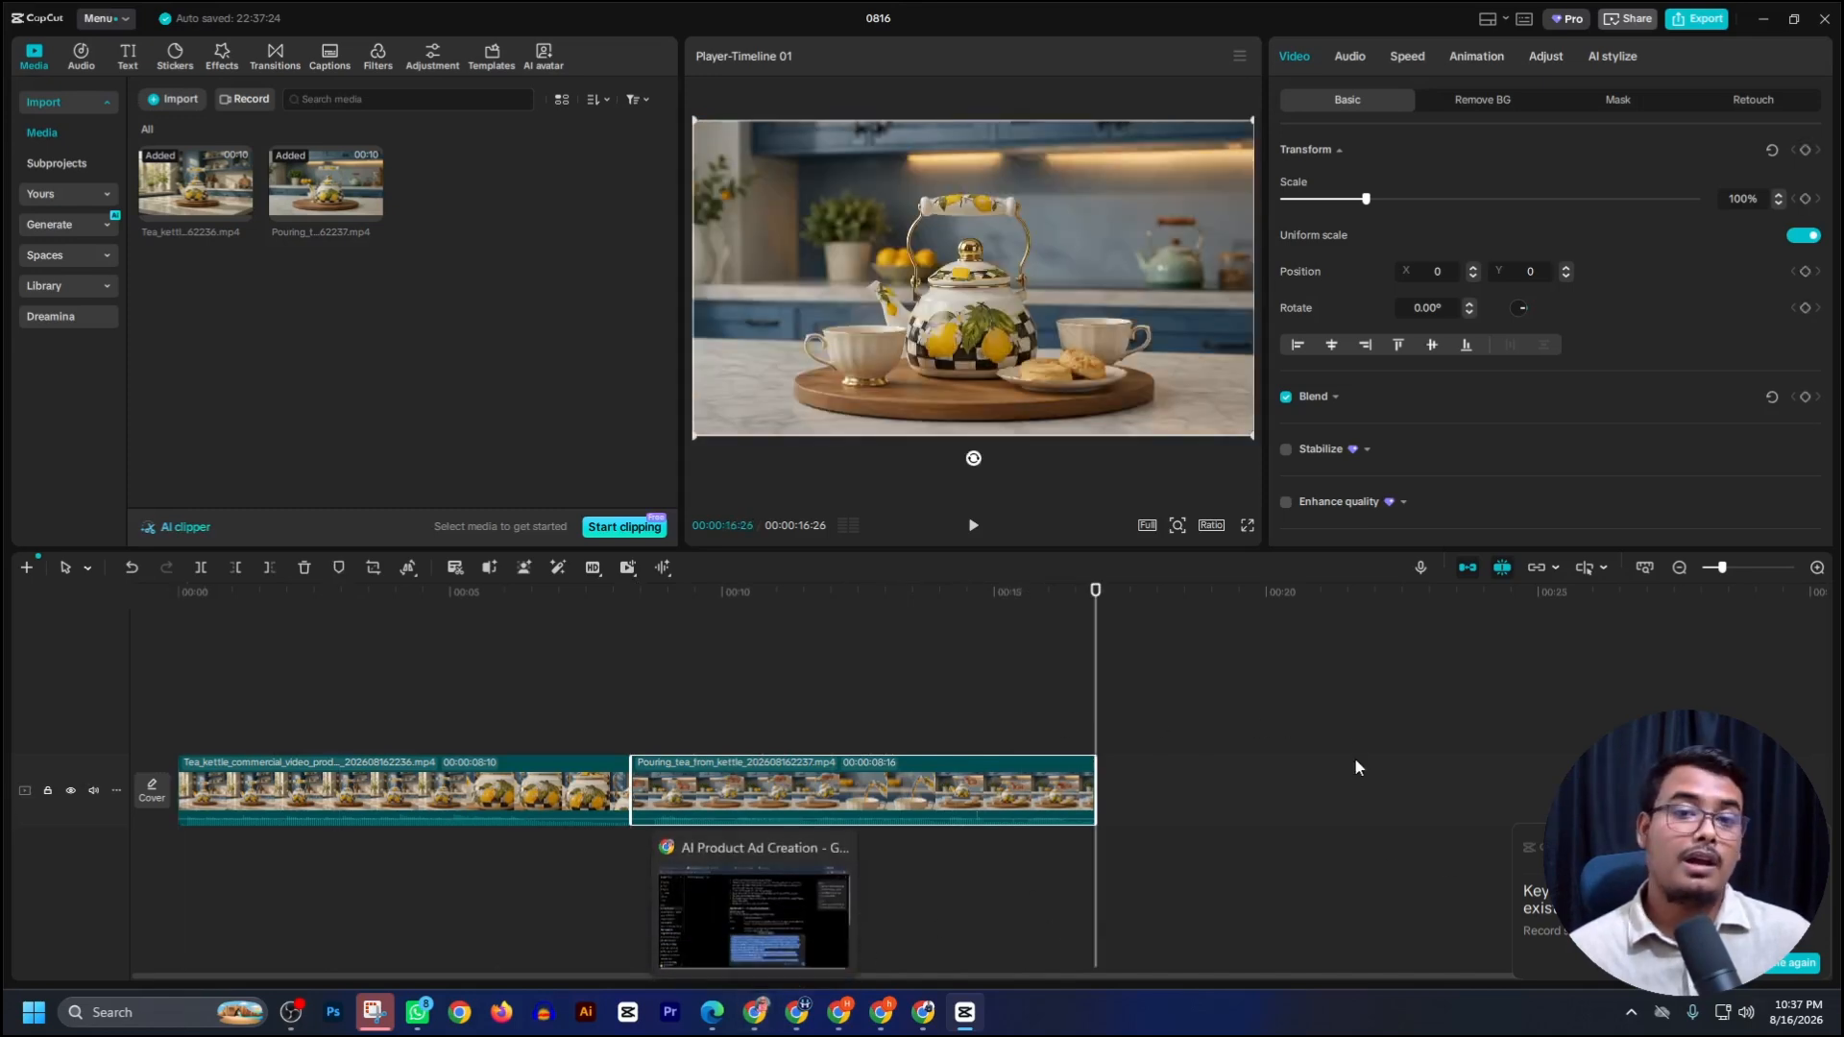